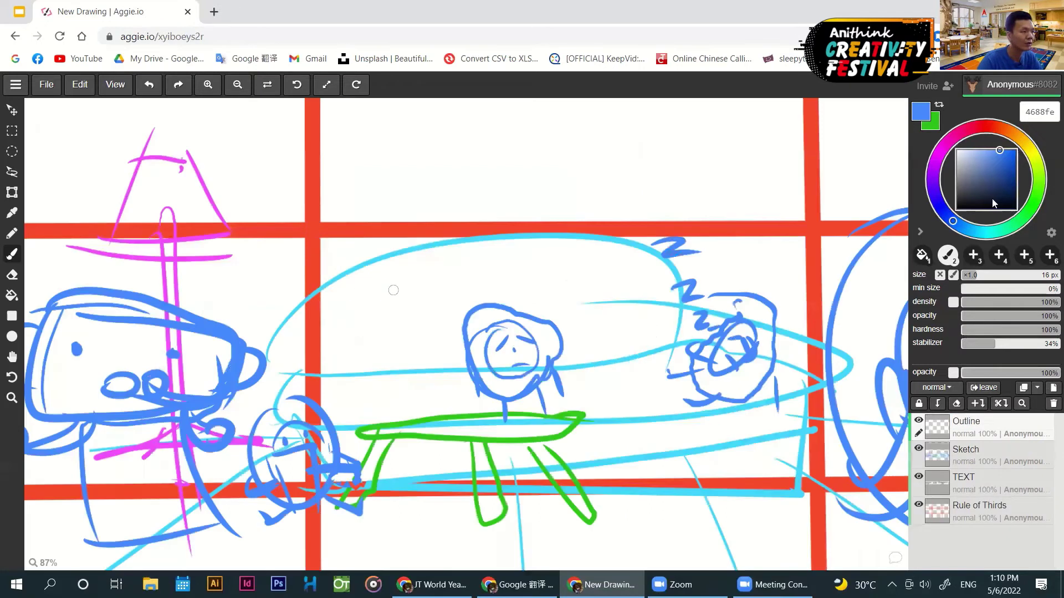
- Set the brush to near-black 121214 at 7 px and ink the round frowning face of the character on the green table
left_click(962, 203)
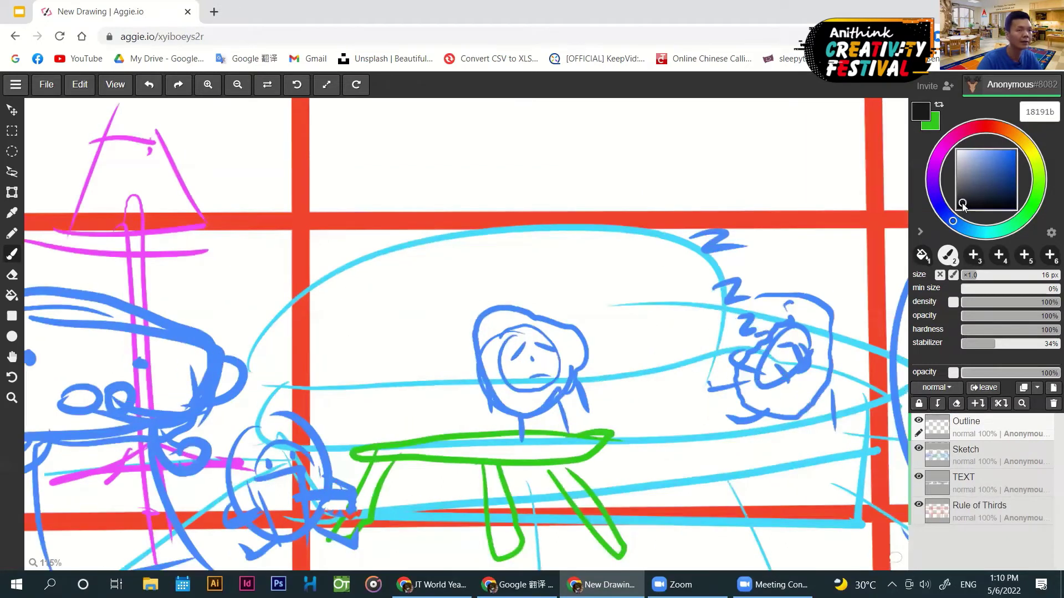
left_click_drag(965, 208, 964, 205)
scroll(619, 410, "up", 4)
key("h")
left_click_drag(458, 349, 501, 324)
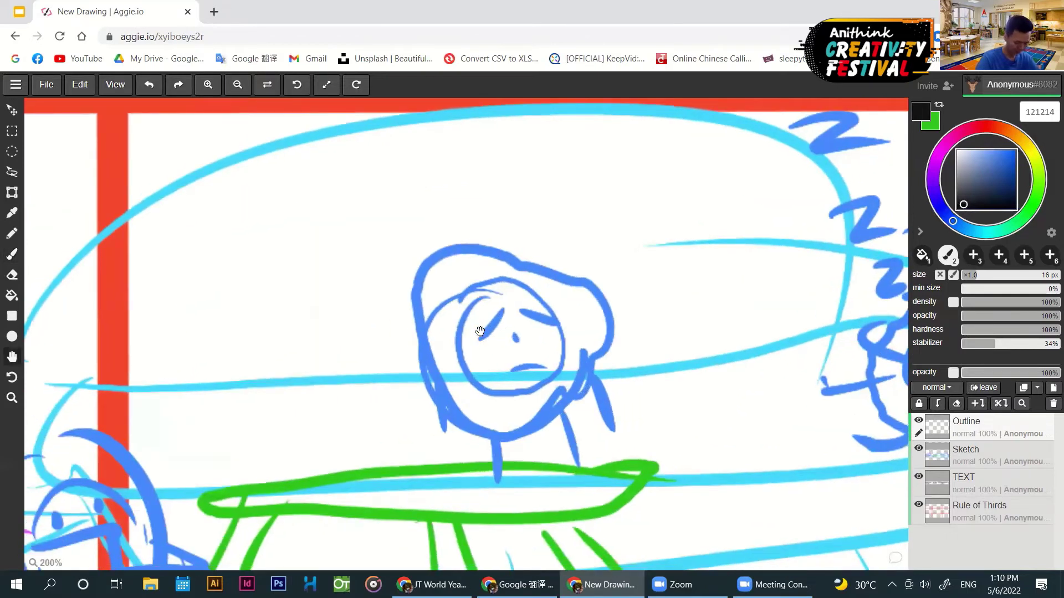
key("b")
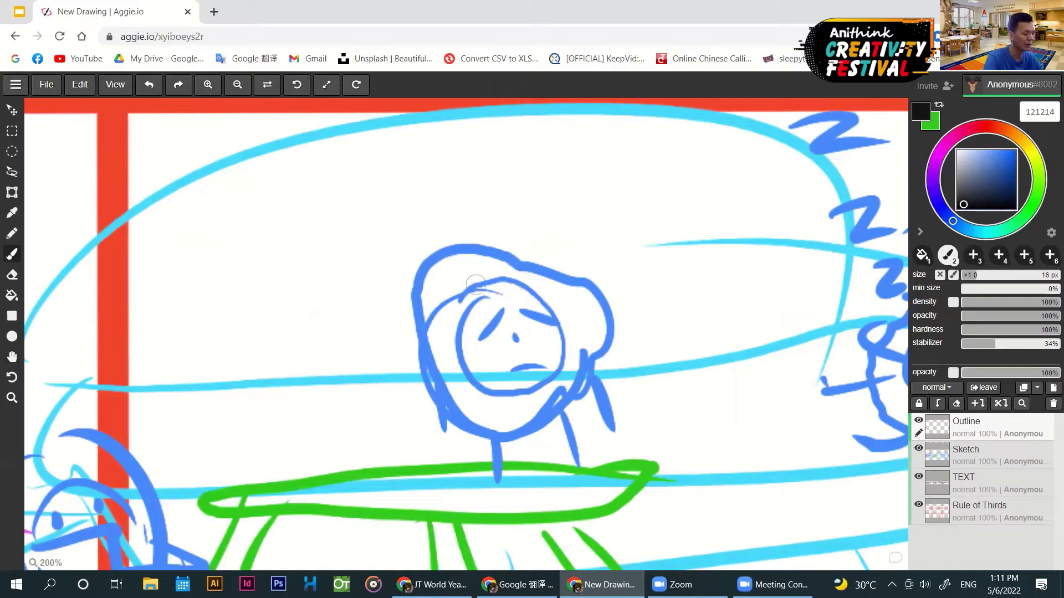
key("[")
key("[")
key("[")
key("bracketleft")
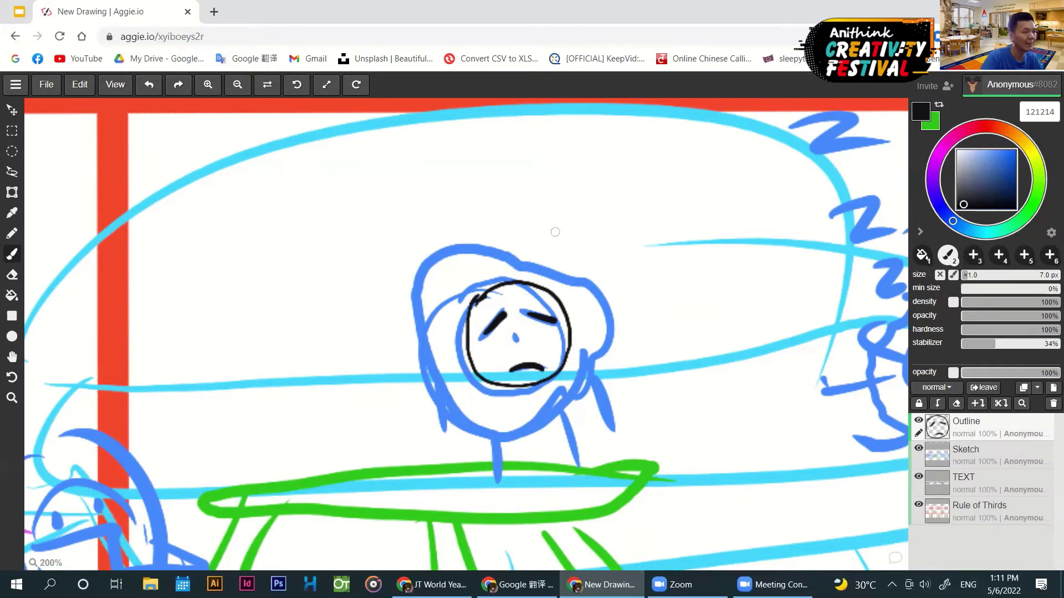
- Switch to the lesson slides, go back to the Story's characters slide to examine the Platters family, and return to the drawing
scroll(555, 232, "down", 2)
scroll(555, 232, "down", 2)
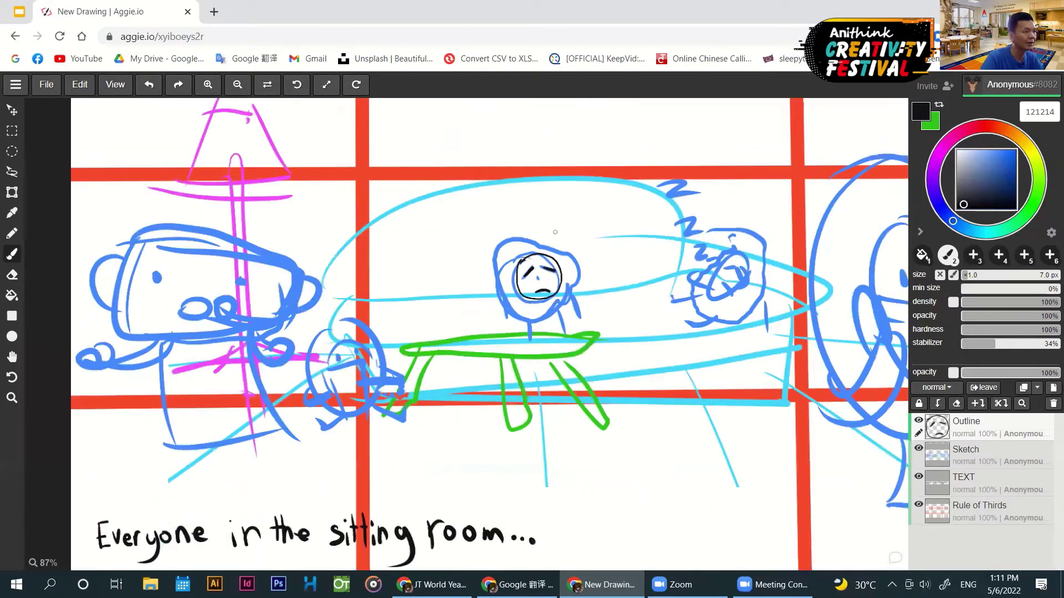
scroll(555, 232, "down", 2)
left_click(21, 10)
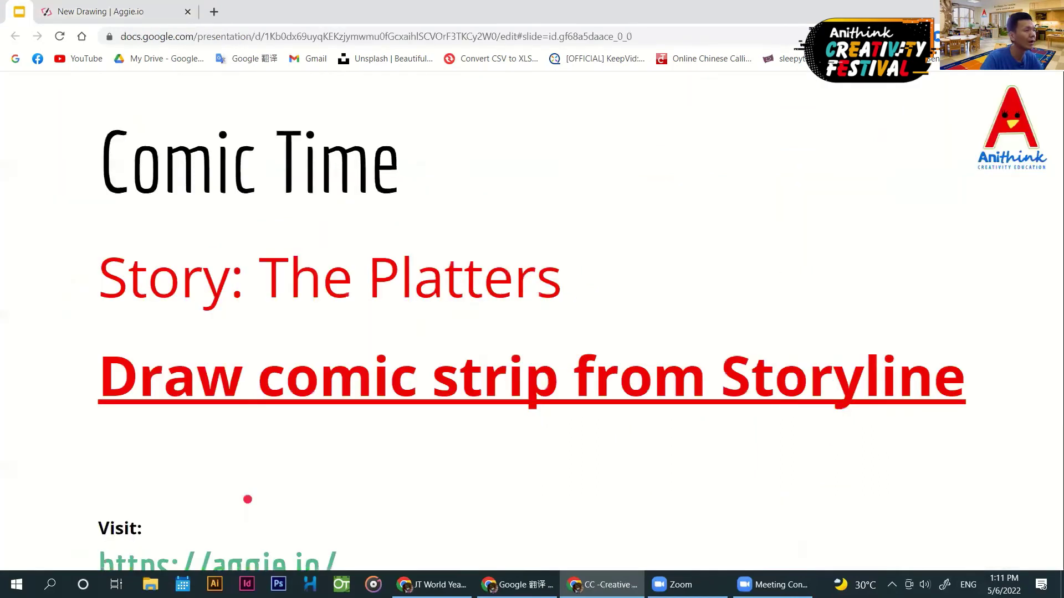
left_click(352, 334)
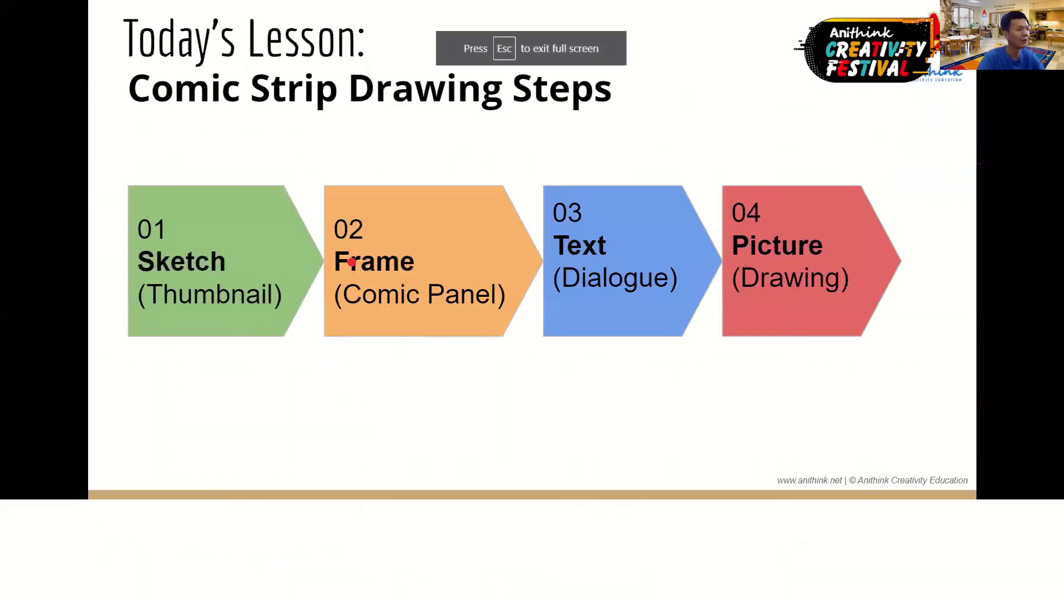
key("Left")
key("Left")
key("Left")
key("Left")
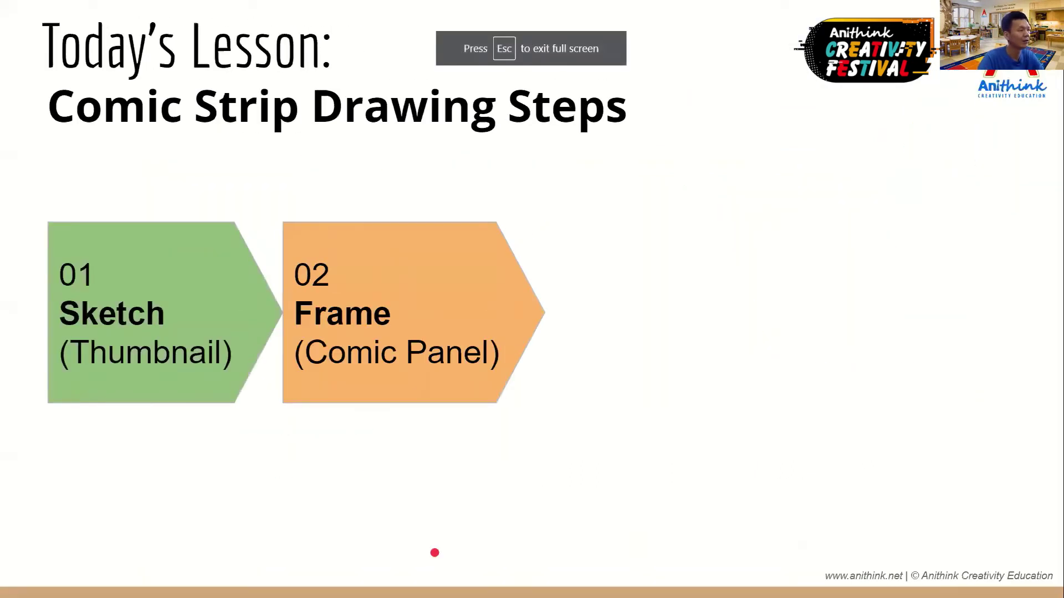
key("Left")
key("Left")
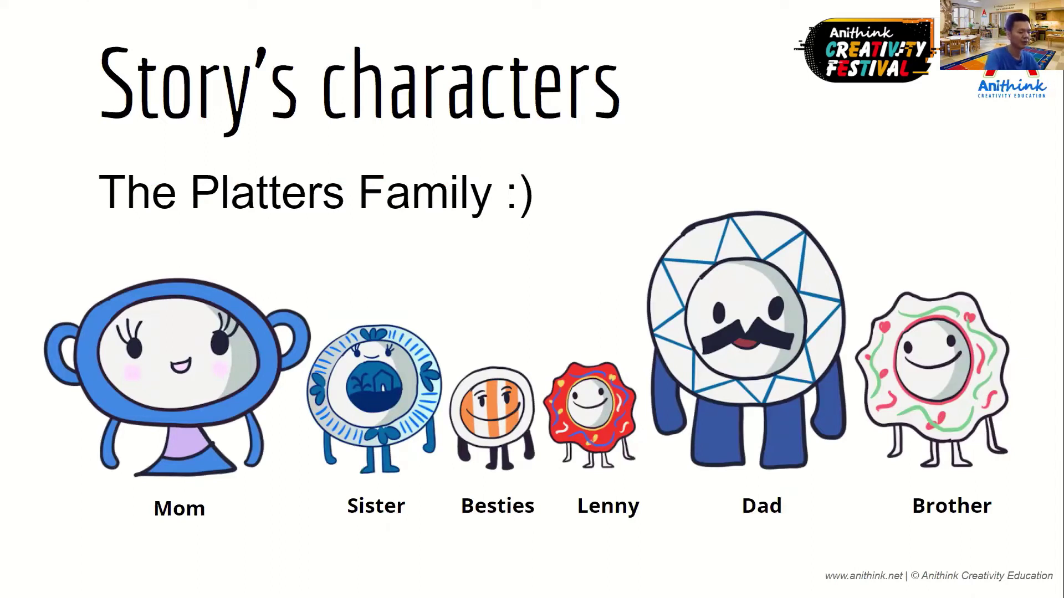
key("alt+Tab")
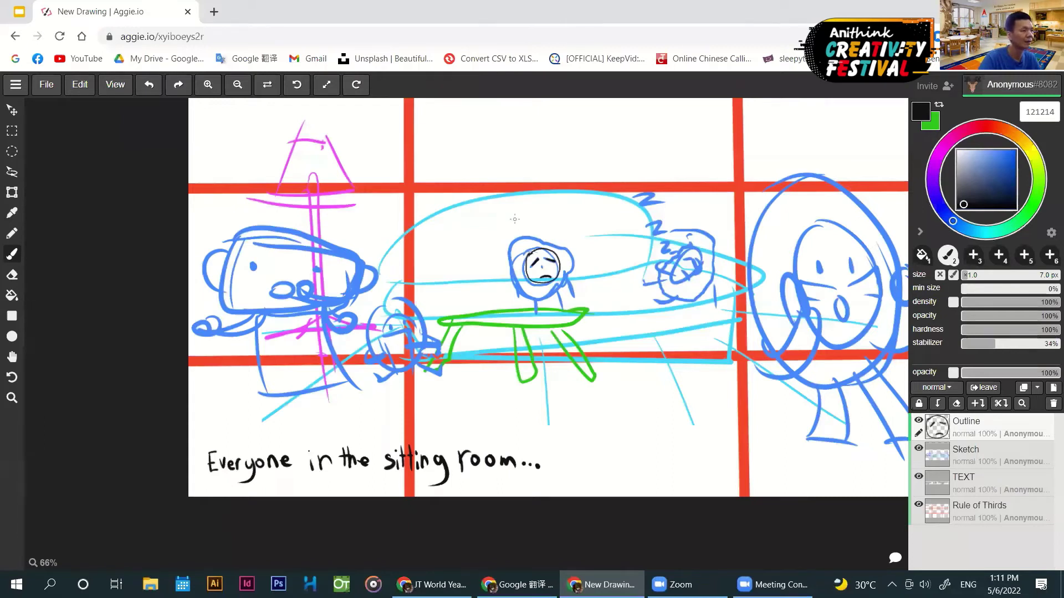
- Ink the wavy plate rim and the limbs of the frowning character on the table
scroll(515, 219, "up", 3)
scroll(550, 280, "up", 1)
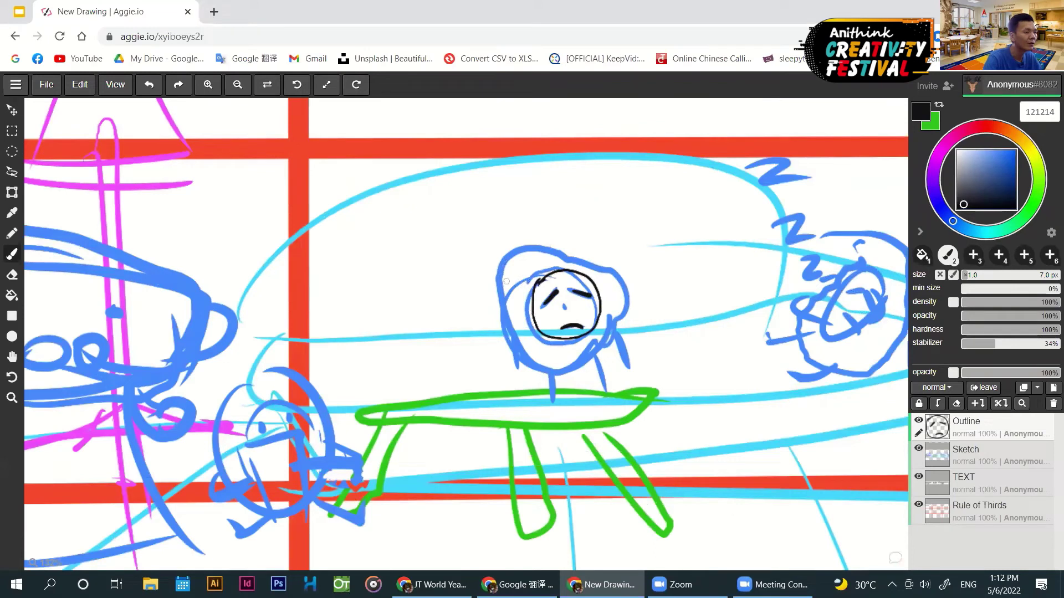
mouse_move(513, 342)
left_mouse_down()
mouse_move(548, 367)
mouse_move(605, 255)
mouse_move(510, 296)
mouse_move(529, 357)
left_mouse_up()
left_click_drag(519, 357, 531, 389)
left_click_drag(526, 360, 528, 384)
left_click_drag(616, 346, 626, 375)
mouse_move(553, 370)
left_mouse_down()
mouse_move(556, 401)
mouse_move(564, 396)
left_mouse_up()
mouse_move(590, 361)
left_mouse_down()
mouse_move(600, 404)
mouse_move(604, 394)
left_mouse_up()
key("ctrl+z")
mouse_move(599, 358)
left_mouse_down()
mouse_move(611, 394)
mouse_move(568, 399)
left_mouse_up()
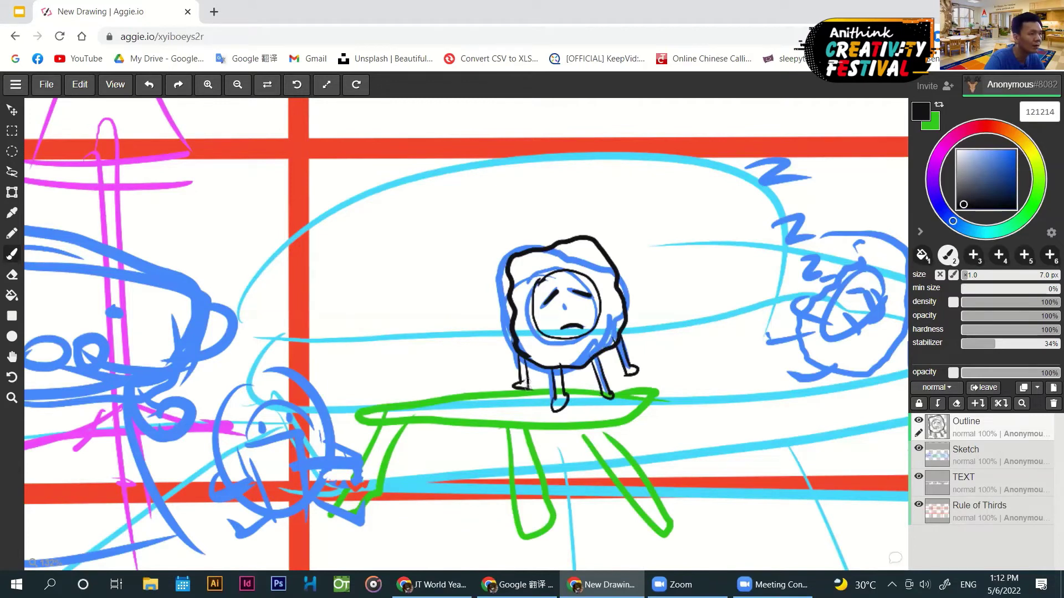
- Ink the sleeping character's tilted face, closed eyes and open mouth, plus the three Z letters rising from it
key("space")
left_click_drag(527, 390, 396, 399)
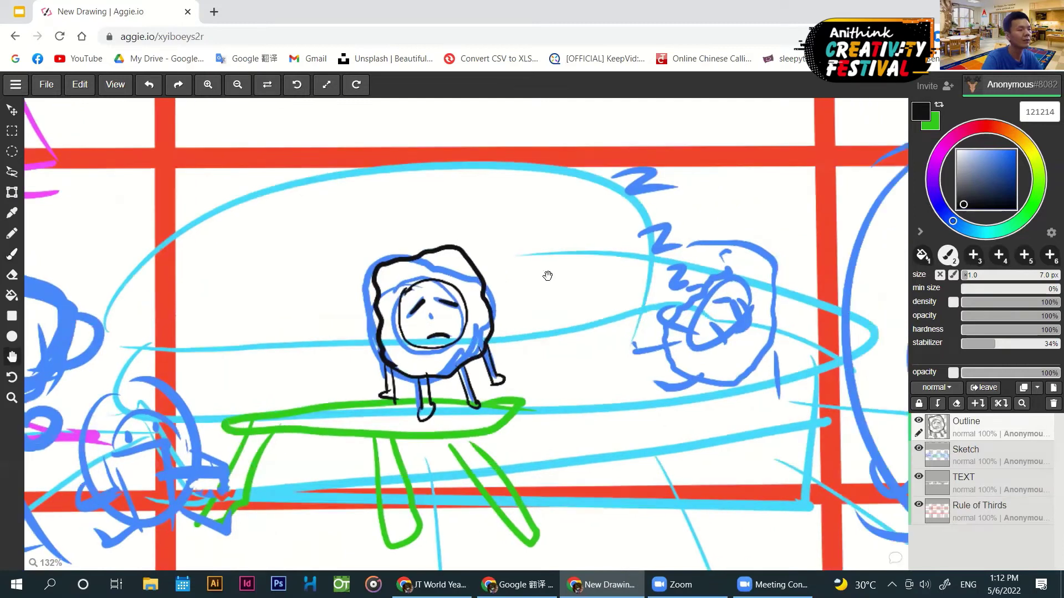
left_click_drag(548, 275, 516, 276)
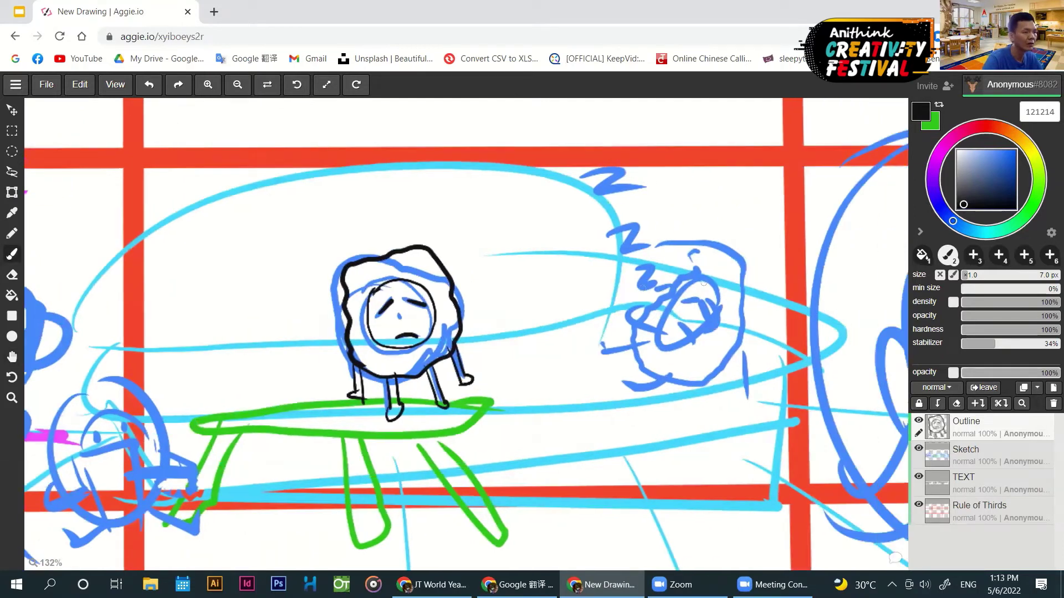
mouse_move(705, 280)
left_mouse_down()
mouse_move(675, 297)
mouse_move(692, 277)
mouse_move(697, 302)
left_mouse_up()
key("ctrl+z")
left_click_drag(682, 326, 681, 327)
left_click_drag(636, 267, 654, 284)
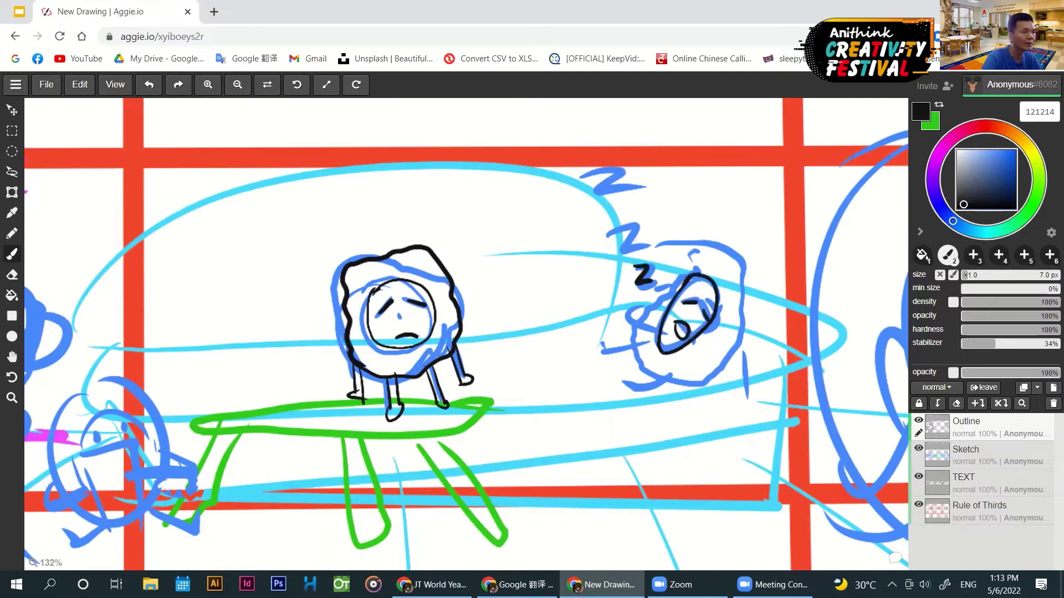
left_click_drag(612, 227, 641, 245)
left_click_drag(583, 174, 645, 187)
- Ink the sleeping character's outer plate rim, arms and legs over the blue sketch
mouse_move(667, 280)
left_mouse_down()
mouse_move(736, 266)
mouse_move(665, 266)
left_mouse_up()
mouse_move(640, 348)
left_mouse_down()
mouse_move(607, 356)
mouse_move(601, 344)
left_mouse_up()
left_click_drag(685, 374, 643, 391)
left_click_drag(645, 306, 649, 338)
left_click_drag(729, 344, 732, 396)
mouse_move(601, 341)
left_mouse_down()
mouse_move(642, 354)
mouse_move(670, 386)
left_mouse_up()
left_click_drag(687, 360, 694, 368)
- Ink the face of the character seated on the floor, the sheet it holds and both arms
left_click_drag(548, 276, 474, 275)
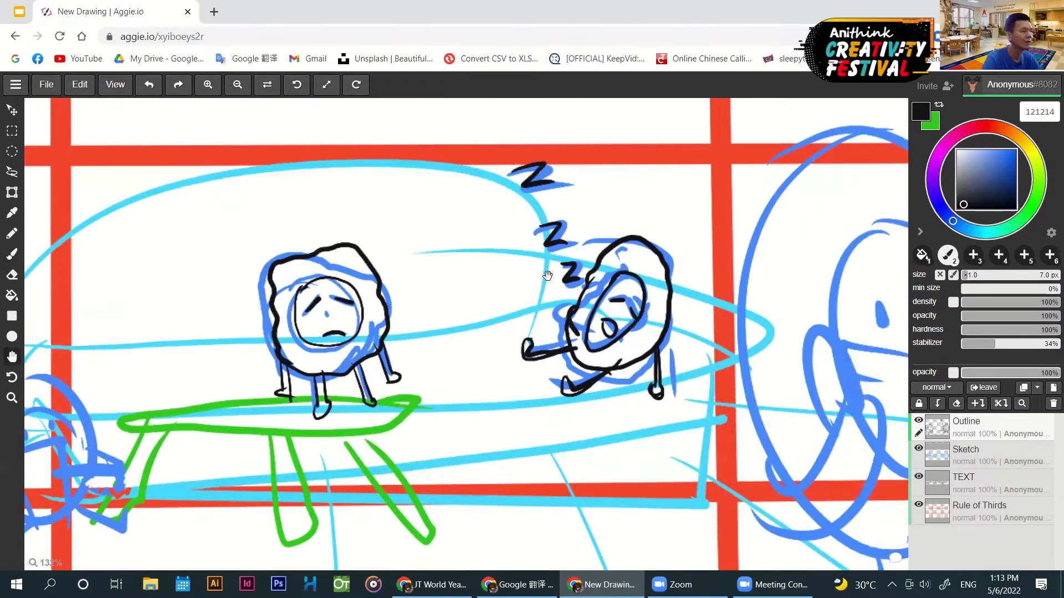
left_click_drag(329, 309, 547, 276)
left_click_drag(421, 327, 512, 311)
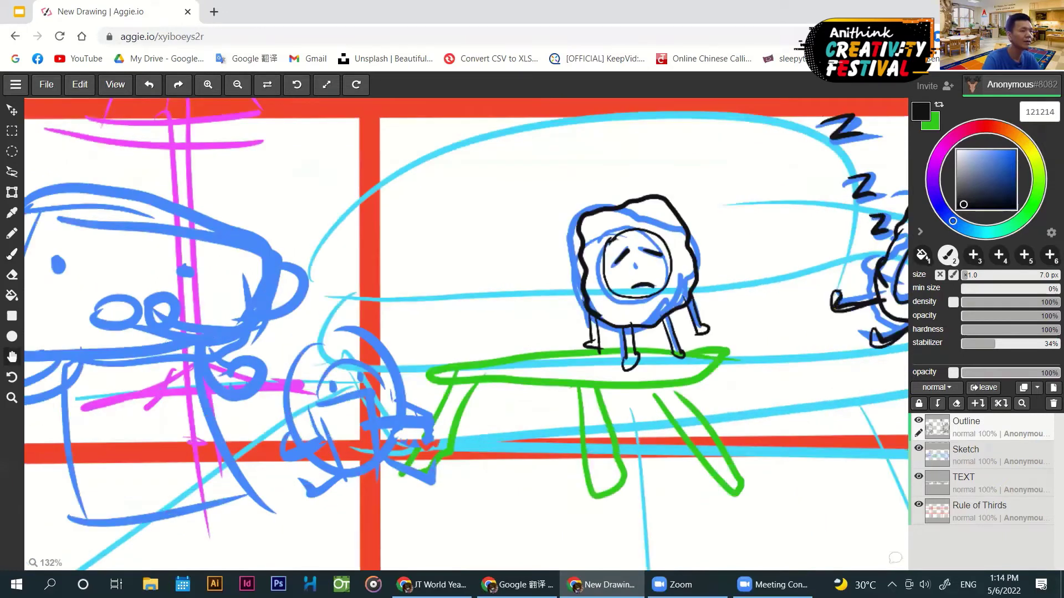
left_click_drag(426, 291, 547, 276)
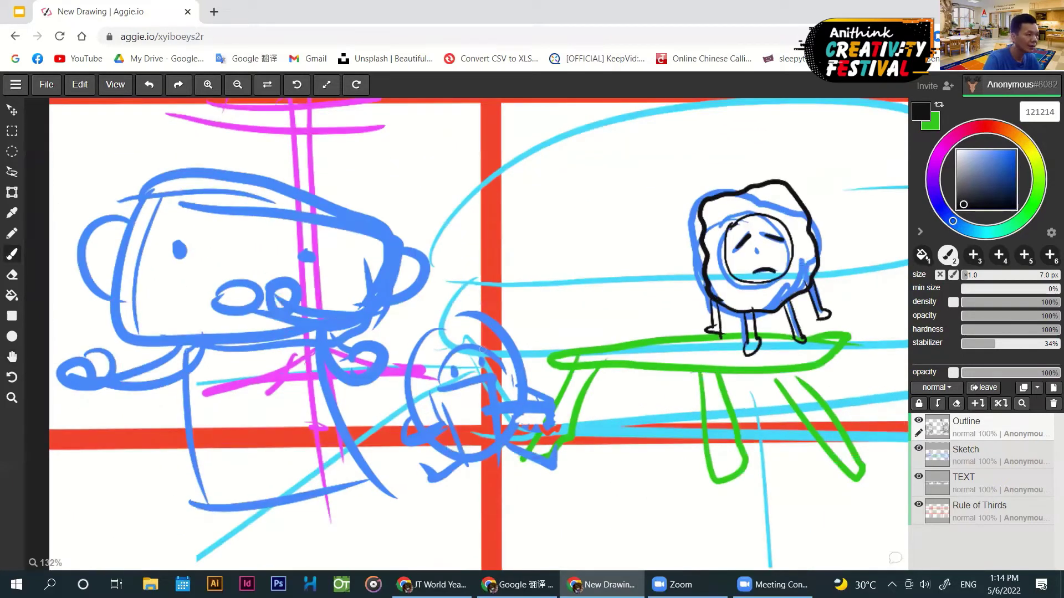
mouse_move(440, 384)
left_mouse_down()
mouse_move(492, 368)
mouse_move(455, 379)
mouse_move(481, 369)
left_mouse_up()
mouse_move(435, 393)
left_mouse_down()
mouse_move(489, 376)
mouse_move(492, 409)
left_mouse_up()
mouse_move(437, 394)
left_mouse_down()
mouse_move(458, 442)
mouse_move(492, 403)
left_mouse_up()
mouse_move(405, 414)
left_mouse_down()
mouse_move(455, 416)
mouse_move(439, 416)
mouse_move(490, 418)
mouse_move(529, 400)
left_mouse_up()
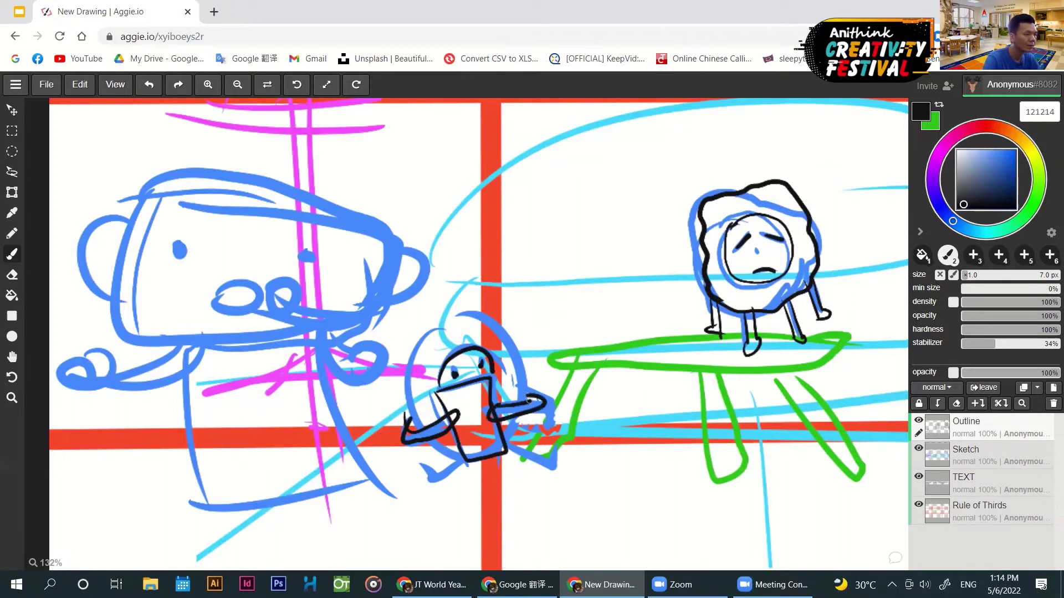
- Ink the seated character's round body rim and its two legs with feet
mouse_move(408, 431)
left_mouse_down()
mouse_move(530, 402)
mouse_move(435, 323)
mouse_move(531, 396)
left_mouse_up()
key("ctrl+z")
left_click_drag(430, 443, 469, 461)
mouse_move(521, 411)
left_mouse_down()
mouse_move(507, 450)
mouse_move(427, 477)
left_mouse_up()
mouse_move(510, 446)
left_mouse_down()
mouse_move(554, 463)
mouse_move(555, 446)
left_mouse_up()
left_click_drag(551, 456, 512, 441)
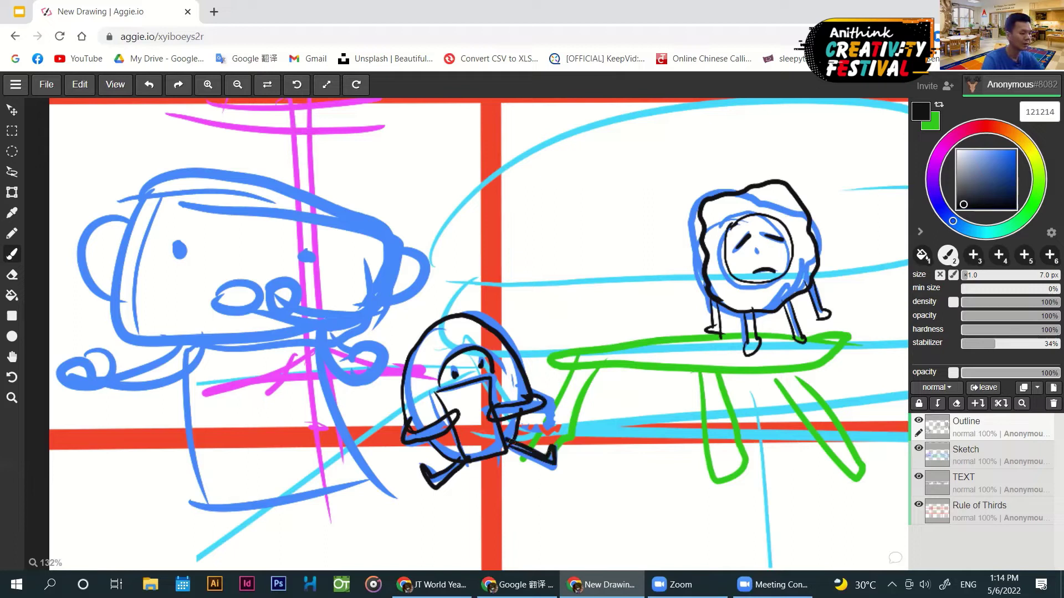
- Erase the sheet line crossing the seated character's left-hand arm and join the face outline to the sheet's upper edge
scroll(474, 429, "up", 1)
scroll(468, 344, "up", 5)
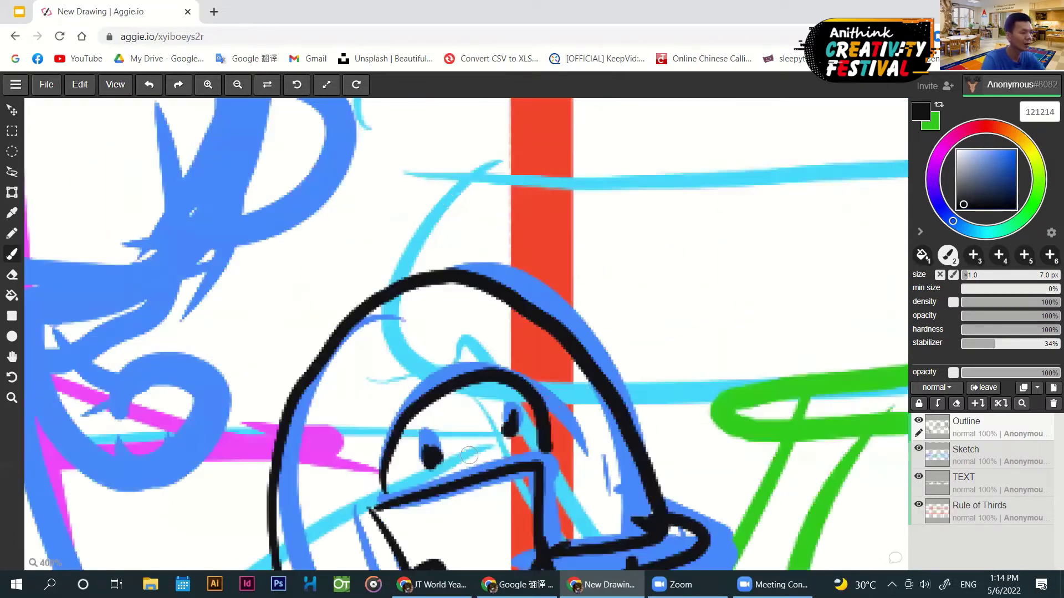
key("space")
mouse_move(557, 556)
left_mouse_down()
mouse_move(486, 415)
mouse_move(482, 437)
mouse_move(479, 425)
left_mouse_up()
key("e")
mouse_move(330, 446)
left_mouse_down()
mouse_move(348, 454)
mouse_move(340, 446)
left_mouse_up()
key("b")
left_click_drag(312, 335, 334, 351)
mouse_move(475, 293)
left_mouse_down()
mouse_move(488, 395)
mouse_move(455, 327)
left_mouse_up()
key("ctrl+z")
- Erase the rough line at the sheet's right edge and redraw that edge down to the arm
key("e")
left_click_drag(471, 402, 470, 341)
left_click_drag(471, 400, 470, 405)
key("b")
left_click_drag(475, 321, 491, 395)
key("ctrl+z")
mouse_move(459, 320)
left_mouse_down()
mouse_move(486, 340)
mouse_move(487, 398)
left_mouse_up()
key("e")
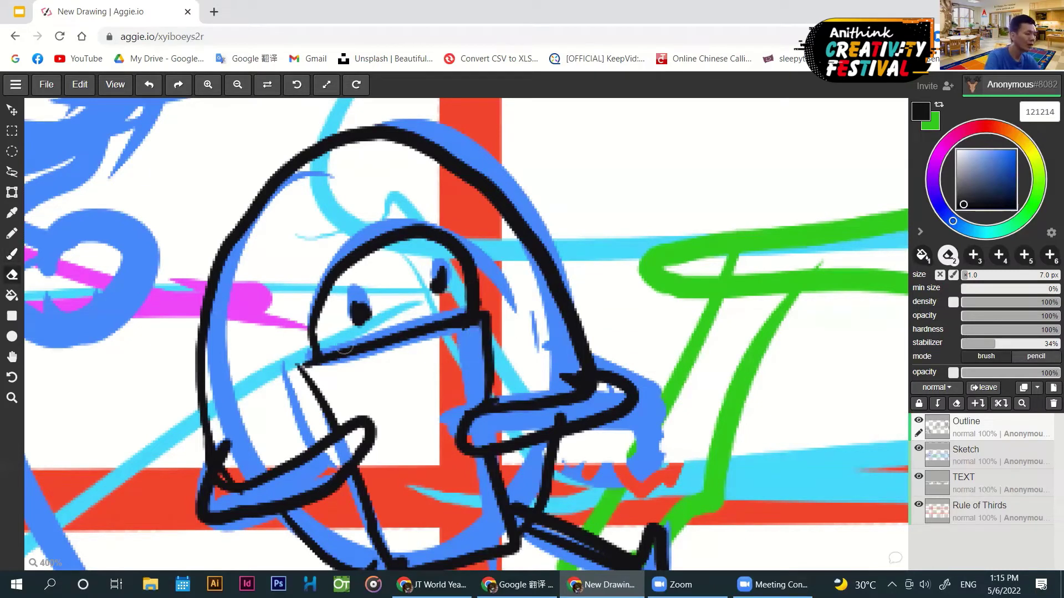
key("b")
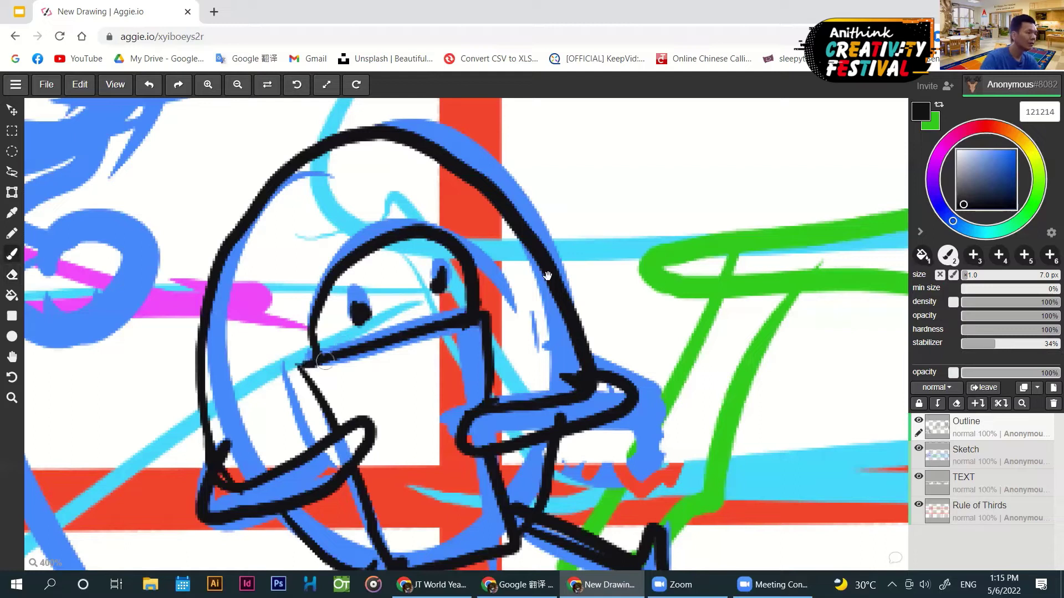
- Ink the outer contour of the large cup-shaped character's head with a 6 px black brush
scroll(547, 275, "down", 2)
scroll(556, 252, "down", 3)
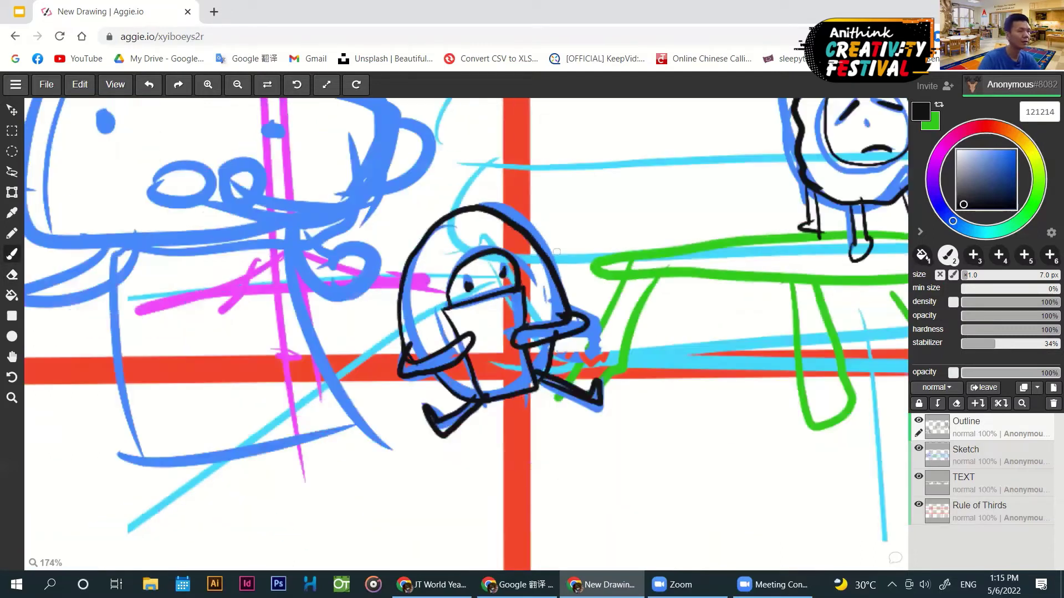
scroll(556, 253, "down", 5)
left_click_drag(485, 231, 304, 287)
scroll(304, 287, "up", 1)
key("space")
left_click_drag(702, 262, 594, 278)
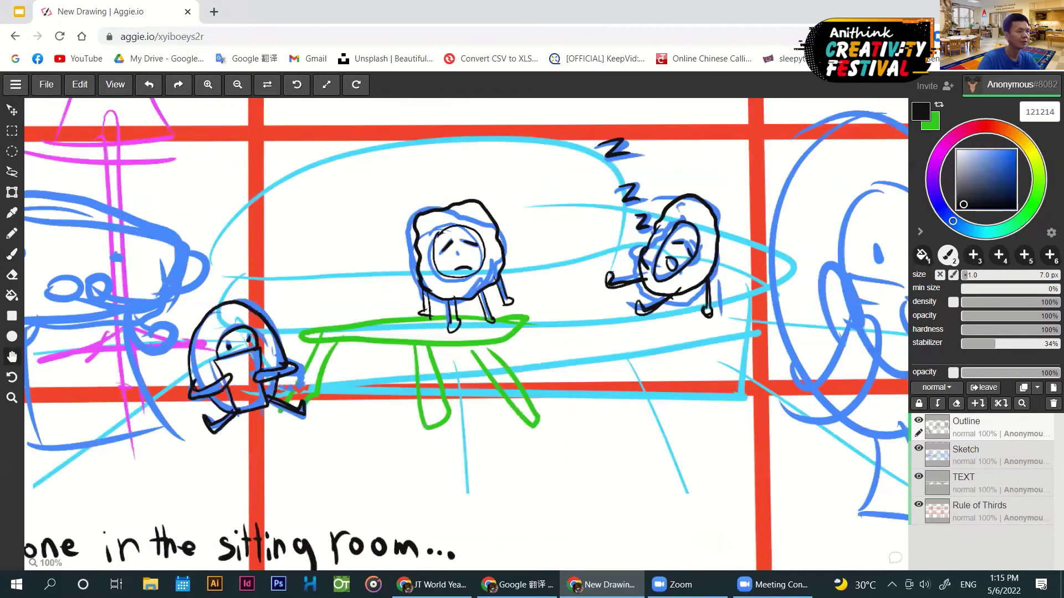
scroll(383, 298, "up", 3)
mouse_move(84, 302)
left_mouse_down()
mouse_move(386, 290)
mouse_move(415, 318)
left_mouse_up()
mouse_move(285, 146)
left_mouse_down()
mouse_move(227, 321)
mouse_move(278, 359)
mouse_move(405, 375)
mouse_move(243, 256)
mouse_move(203, 302)
mouse_move(221, 363)
mouse_move(240, 336)
mouse_move(243, 360)
left_mouse_up()
key("ctrl+z")
key("e")
key("b")
key("ctrl+z")
mouse_move(240, 362)
left_mouse_down()
mouse_move(225, 264)
mouse_move(348, 143)
left_mouse_up()
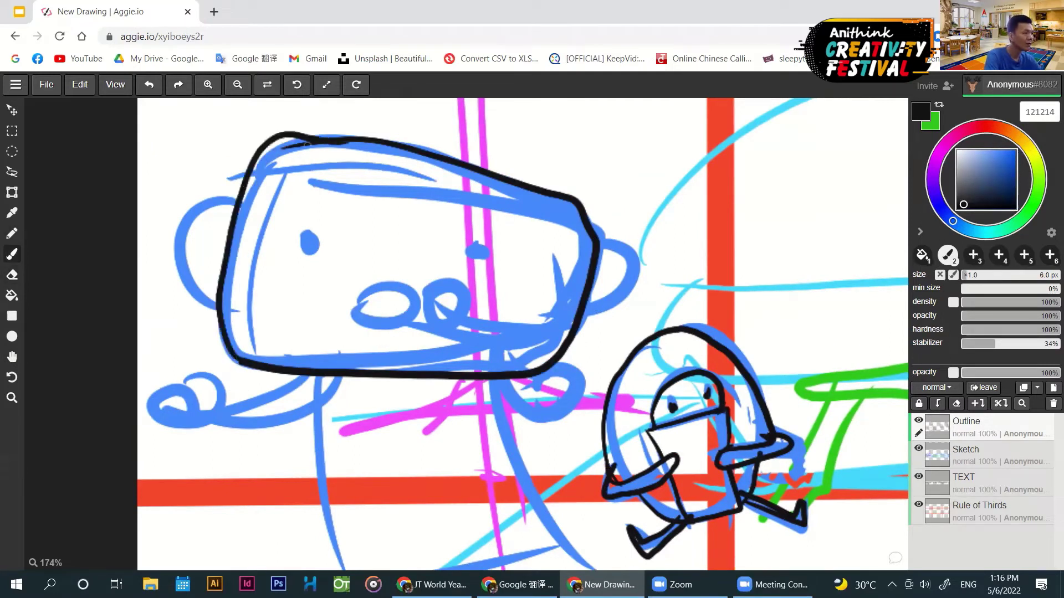
- Clean up the overlapping line at the top of the cup-shaped head and ink its handle-like ears
key("e")
left_click_drag(281, 159, 304, 156)
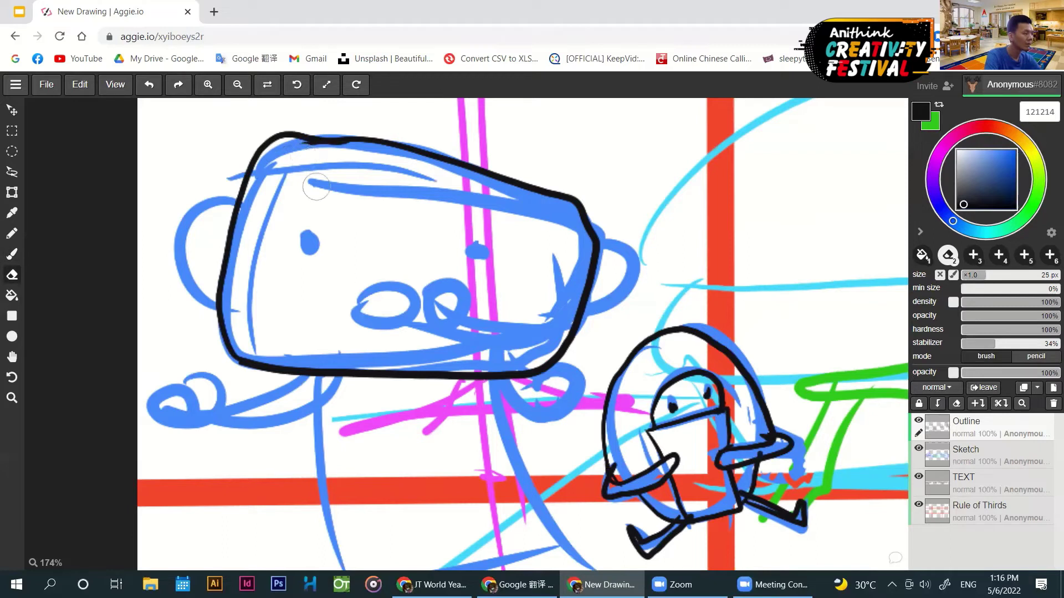
key("b")
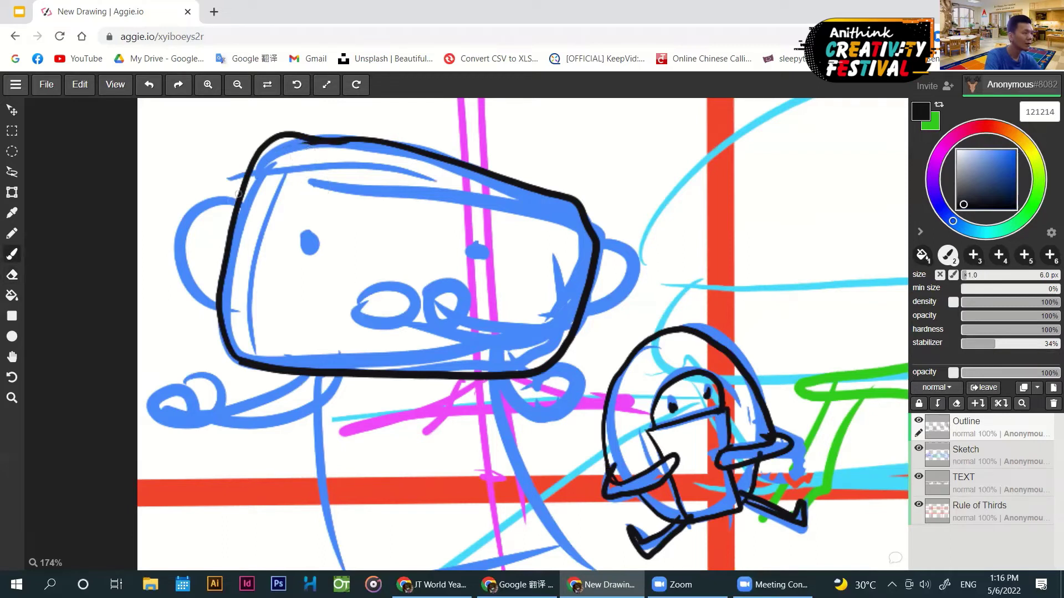
mouse_move(241, 188)
left_mouse_down()
mouse_move(192, 266)
mouse_move(223, 271)
mouse_move(209, 215)
mouse_move(236, 203)
mouse_move(241, 180)
left_mouse_up()
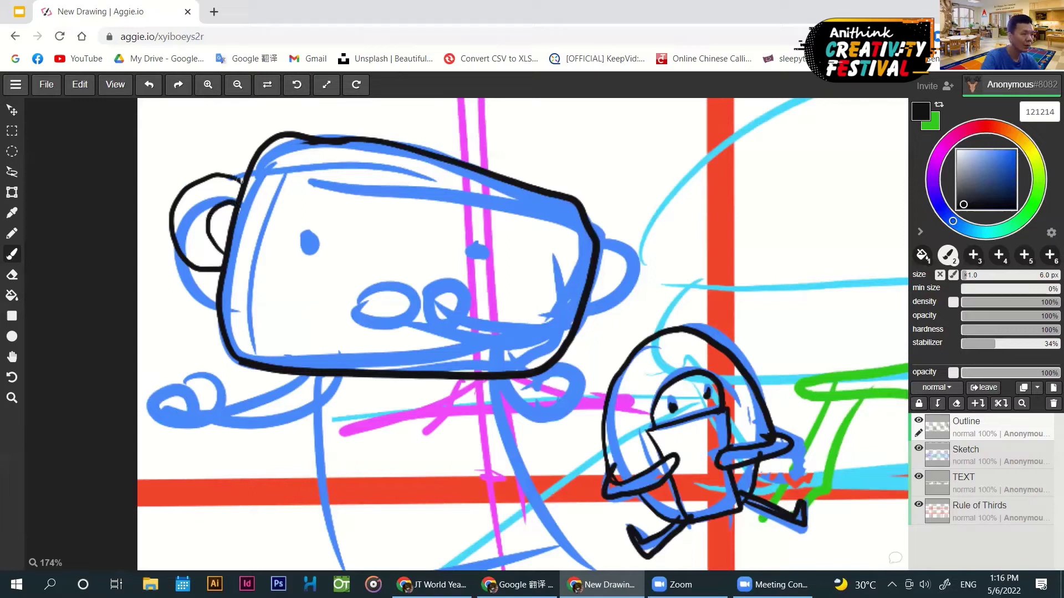
mouse_move(598, 251)
left_mouse_down()
mouse_move(636, 267)
mouse_move(577, 318)
mouse_move(586, 303)
left_mouse_up()
key("ctrl+z")
- Ink the cup-shaped character's two eyes, its oval mouth and the long-handled shape beside the mouth
left_click_drag(309, 234, 310, 254)
left_click_drag(478, 247, 482, 263)
mouse_move(366, 292)
left_mouse_down()
mouse_move(403, 315)
mouse_move(447, 288)
left_mouse_up()
left_click_drag(464, 323, 572, 343)
left_click_drag(469, 302, 573, 328)
- Ink the cup-shaped character's two arms and rounded hands
left_click_drag(386, 291, 471, 244)
mouse_move(270, 337)
left_mouse_down()
mouse_move(431, 333)
mouse_move(387, 323)
left_mouse_up()
left_click_drag(580, 331, 629, 346)
- Erase the arm line overlapping the cup-shaped character's body, then ink the body's outline and the inner rim of its face
left_click_drag(429, 331, 432, 537)
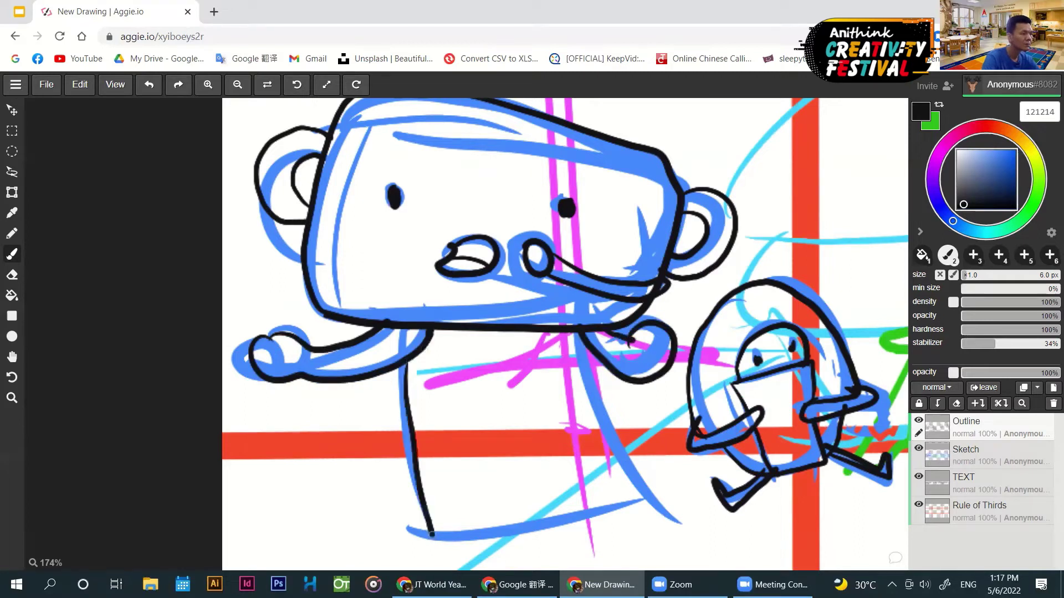
key("ctrl+z")
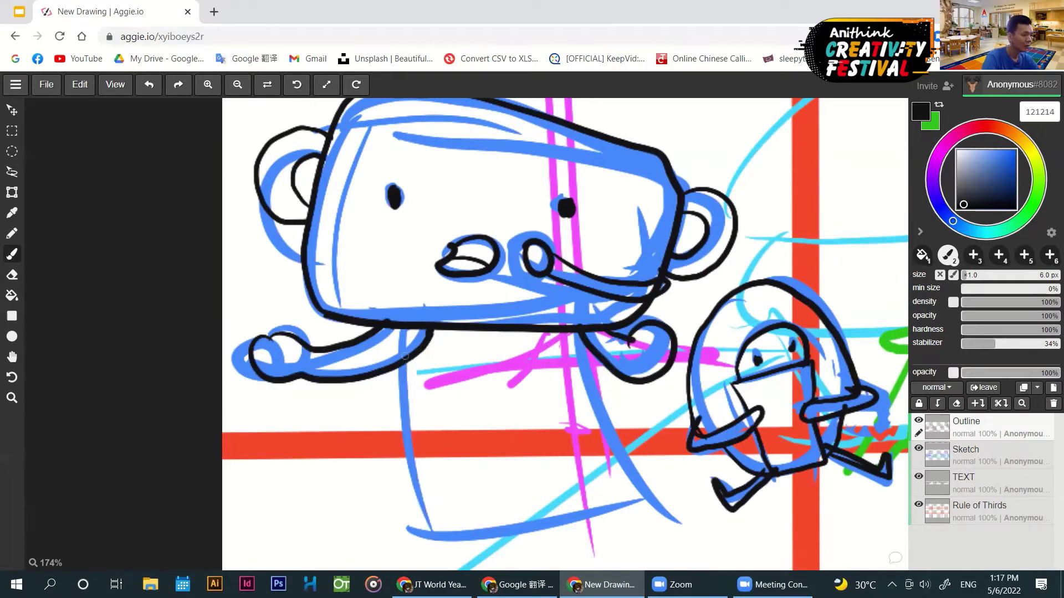
key("e")
left_click_drag(425, 346, 417, 370)
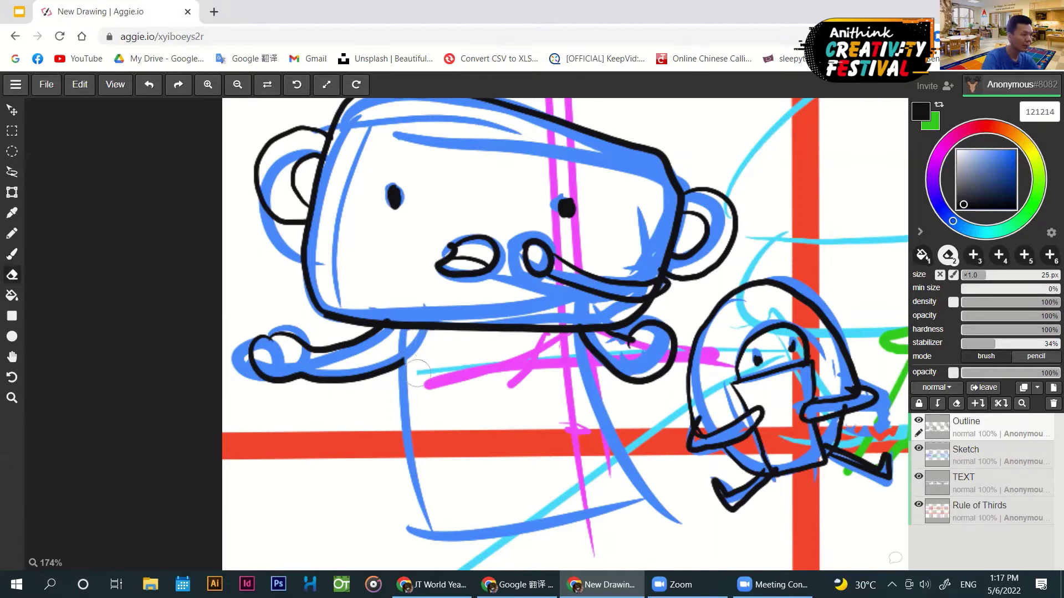
key("b")
left_click_drag(398, 327, 419, 465)
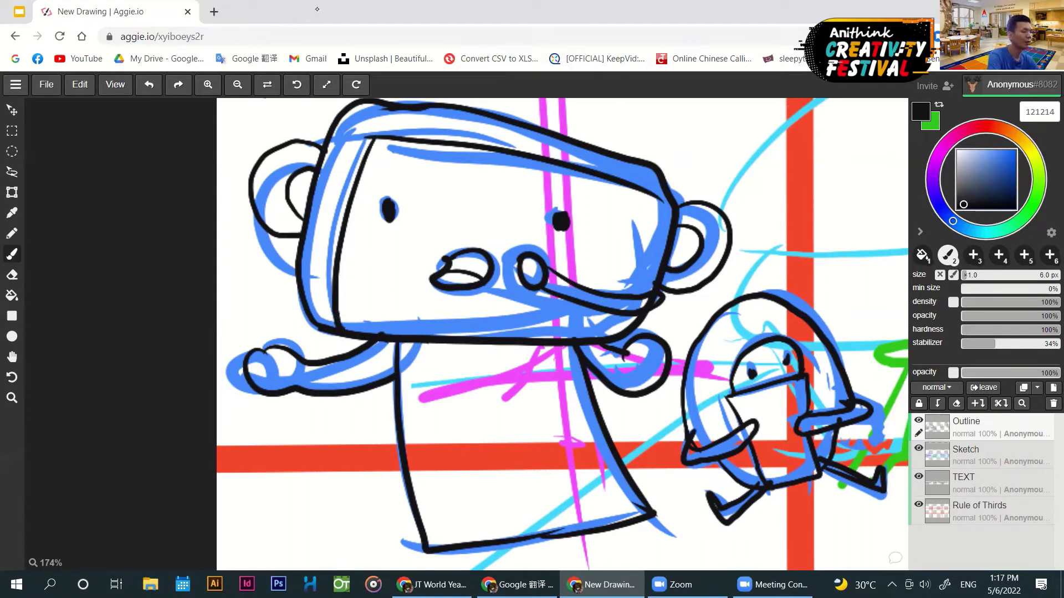
- Switch to the slides to check the Story's characters reference and return to the drawing
key("alt+Tab")
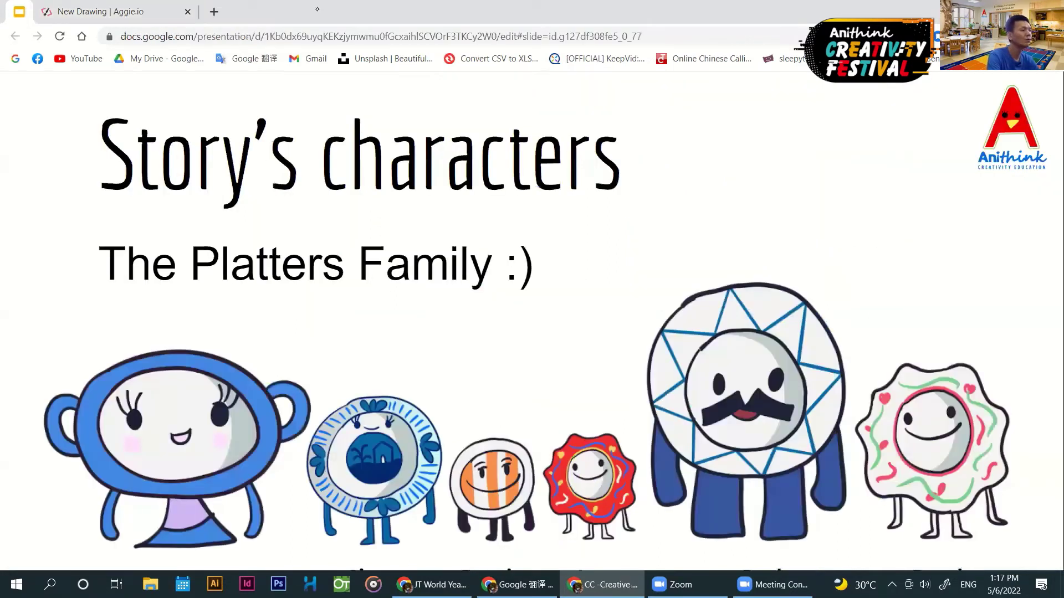
key("alt+Tab")
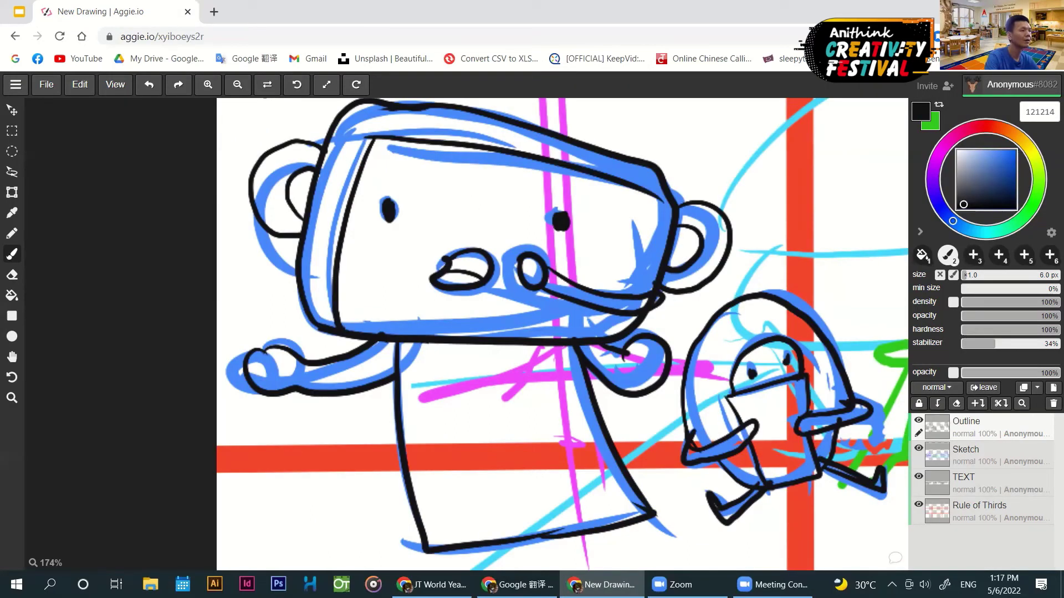
- Undo the angular inner rim of the cup-shaped character's face and ink a rounded oval rim instead
key("ctrl+z")
mouse_move(405, 129)
left_mouse_down()
mouse_move(348, 160)
mouse_move(360, 248)
left_mouse_up()
key("ctrl+z")
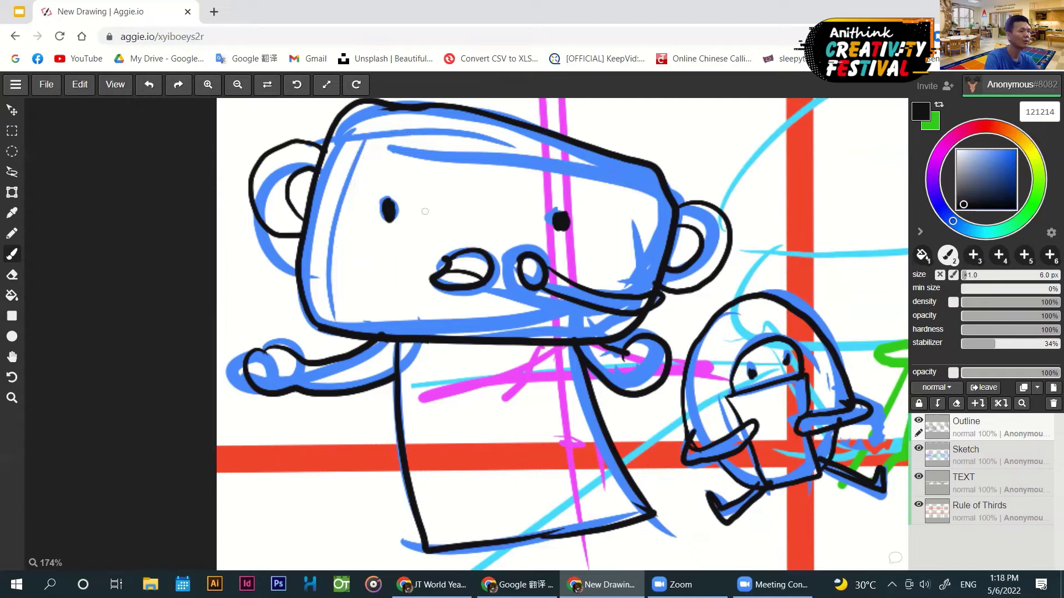
mouse_move(400, 141)
left_mouse_down()
mouse_move(340, 233)
mouse_move(529, 313)
mouse_move(583, 314)
mouse_move(613, 290)
mouse_move(517, 180)
mouse_move(398, 126)
mouse_move(376, 144)
left_mouse_up()
key("ctrl+z")
left_click_drag(389, 142, 576, 156)
key("ctrl+z")
key("ctrl+z")
mouse_move(390, 142)
left_mouse_down()
mouse_move(621, 193)
mouse_move(625, 299)
left_mouse_up()
- Hide the Sketch layer to check the inked characters on their own, and show it again
scroll(679, 327, "down", 3)
key("space")
left_click_drag(847, 444, 708, 426)
key("b")
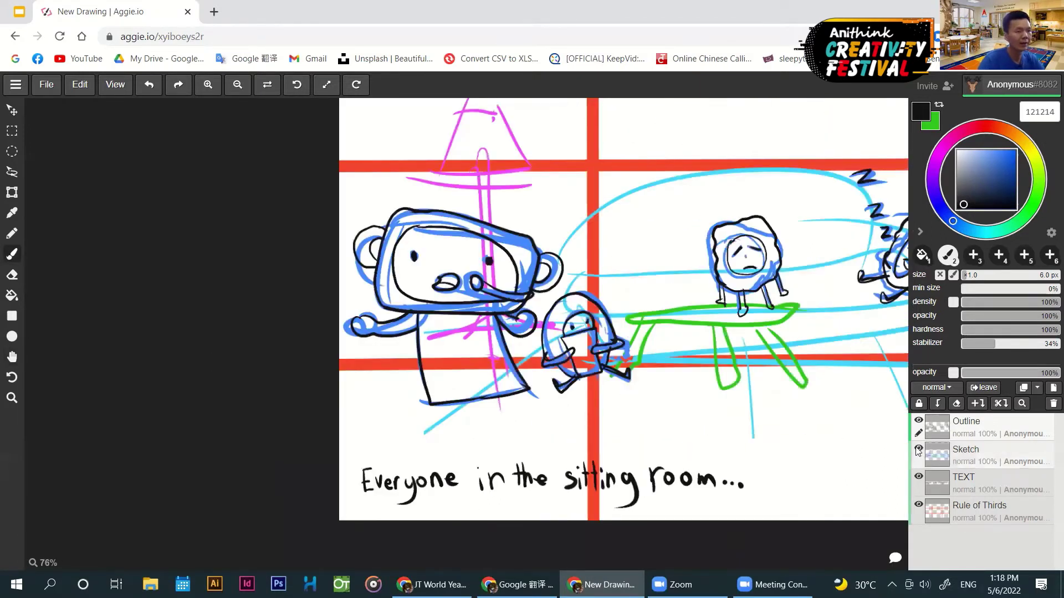
left_click(919, 451)
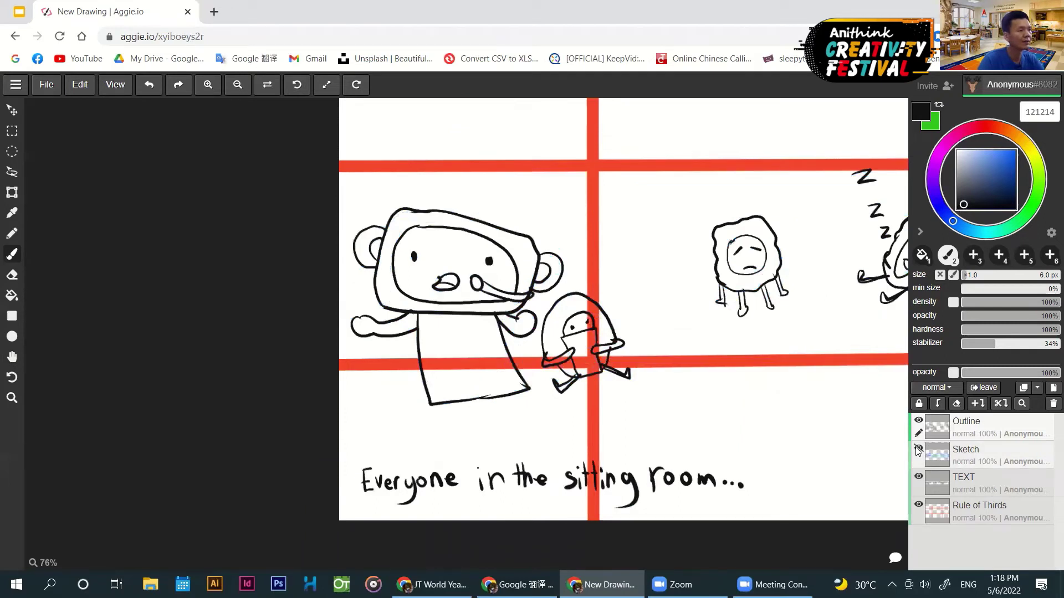
left_click(919, 451)
- Ink the large egg-shaped character's two eyes, the pointed shapes on both cheeks and the oval mouth
key("h")
left_click_drag(698, 422, 508, 434)
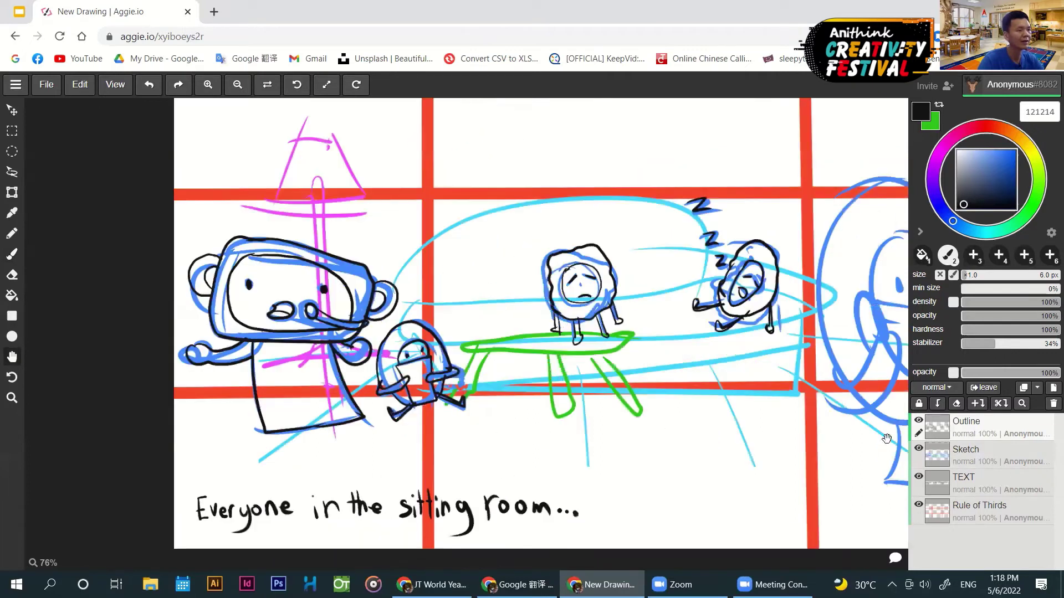
left_click_drag(887, 437, 744, 438)
key("b")
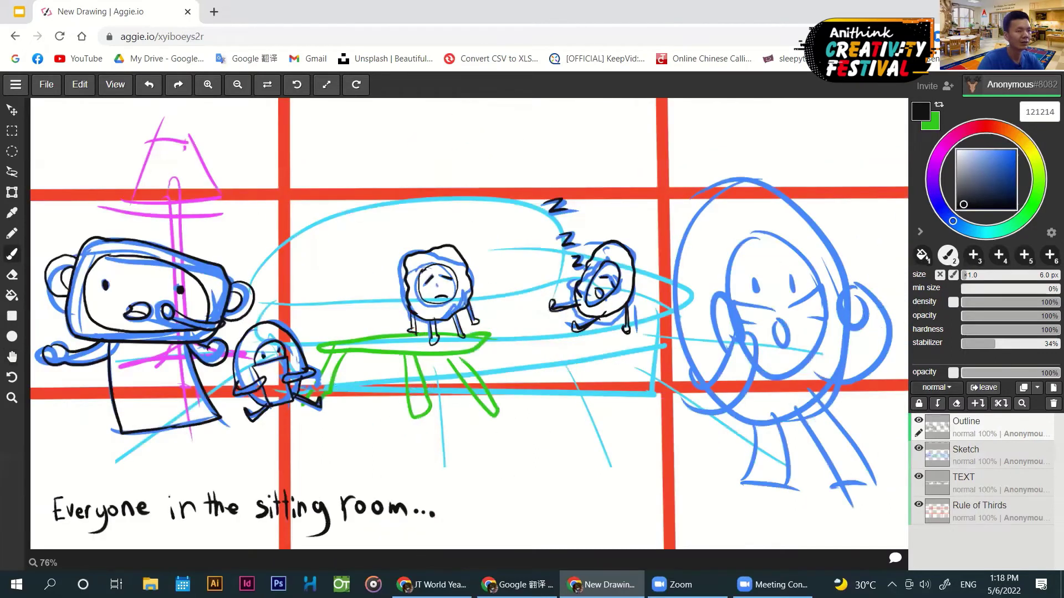
scroll(781, 344, "up", 2)
scroll(679, 351, "up", 2)
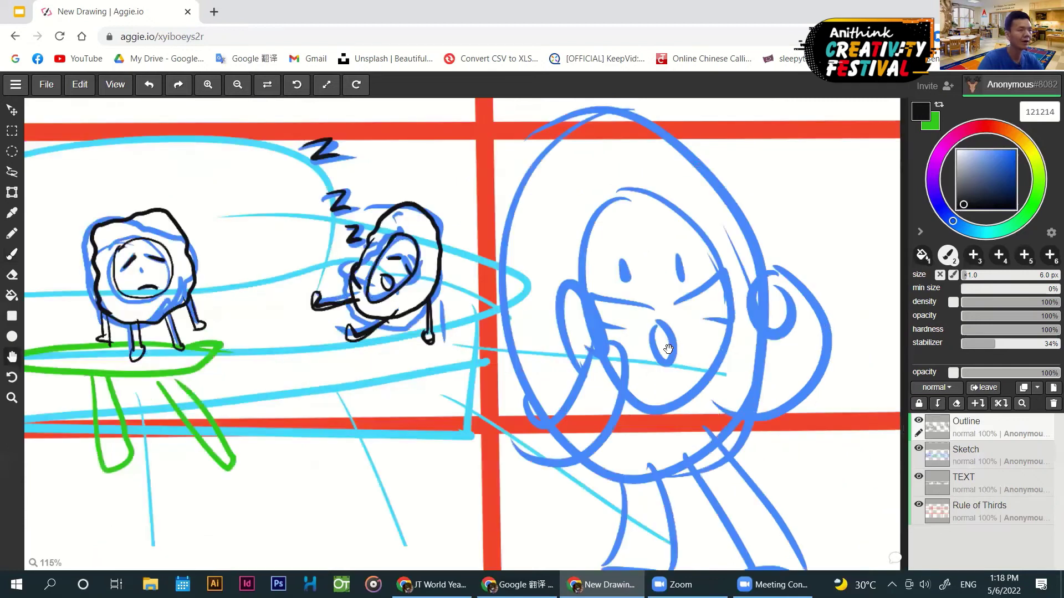
mouse_move(629, 258)
left_mouse_down()
mouse_move(624, 289)
mouse_move(617, 259)
left_mouse_up()
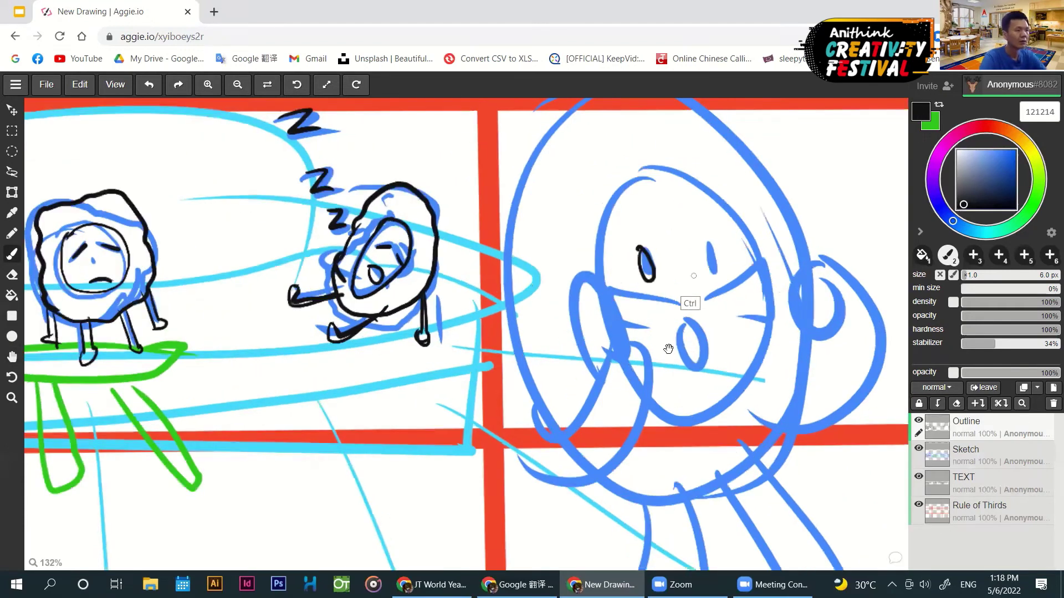
scroll(610, 300, "up", 2)
left_click_drag(699, 236, 696, 237)
mouse_move(693, 308)
left_mouse_down()
mouse_move(696, 318)
mouse_move(605, 318)
mouse_move(660, 336)
left_mouse_up()
left_click_drag(672, 332, 671, 324)
key("ctrl+z")
- Ink the large egg-shaped character's two bent arms and rounded hands
mouse_move(601, 356)
left_mouse_down()
mouse_move(585, 325)
mouse_move(574, 370)
left_mouse_up()
mouse_move(581, 370)
left_mouse_down()
mouse_move(635, 400)
mouse_move(516, 436)
left_mouse_up()
mouse_move(520, 445)
left_mouse_down()
mouse_move(542, 460)
mouse_move(584, 364)
left_mouse_up()
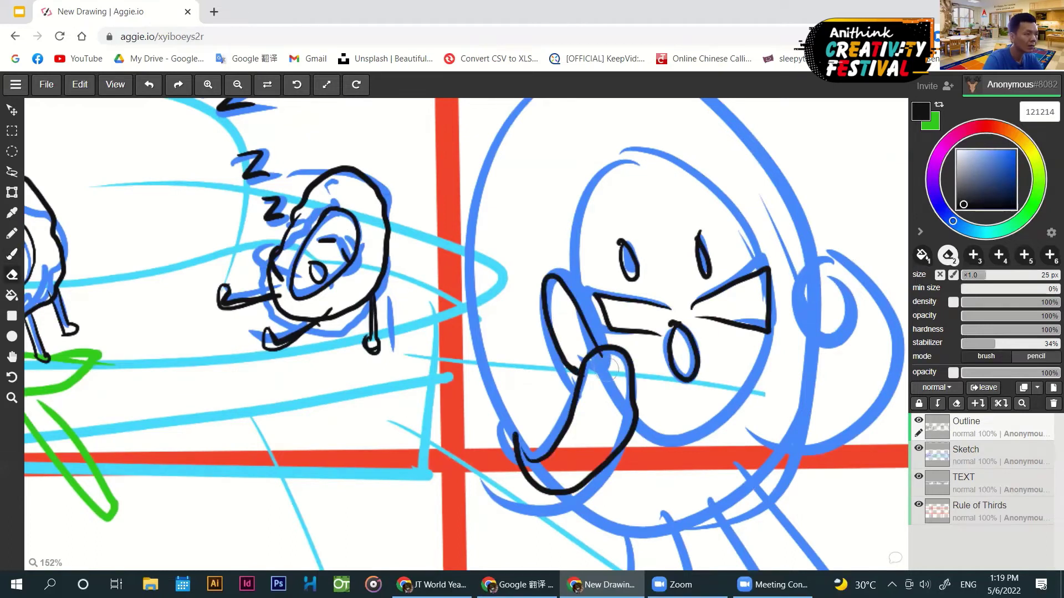
mouse_move(798, 452)
left_mouse_down()
mouse_move(832, 444)
mouse_move(847, 267)
mouse_move(827, 257)
left_mouse_up()
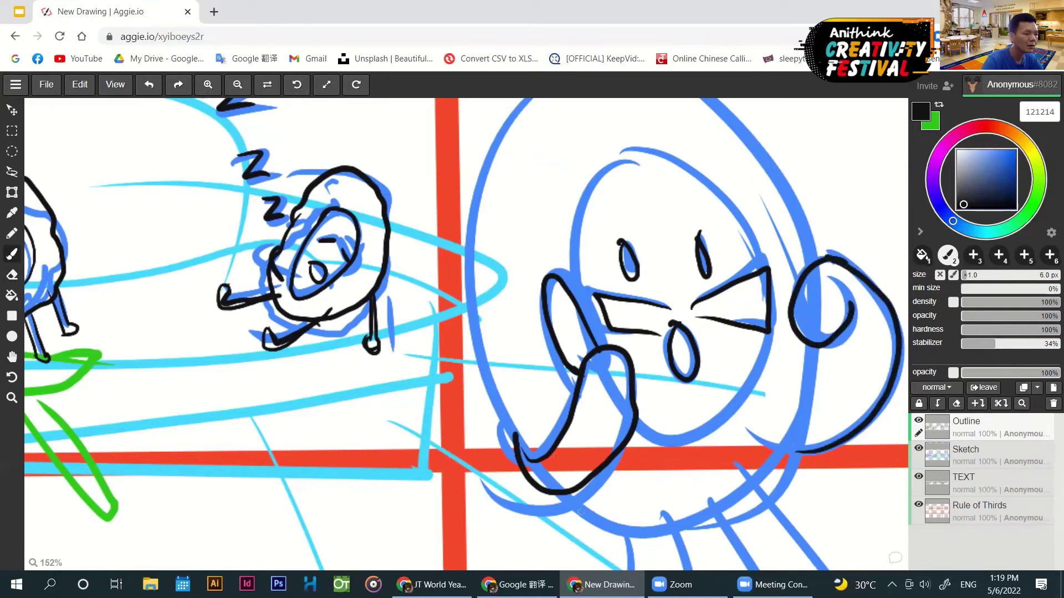
- Ink the lower body outline of the large egg-shaped character as one curve between its two arms
mouse_move(575, 502)
left_mouse_down()
mouse_move(746, 512)
mouse_move(783, 492)
mouse_move(828, 433)
mouse_move(831, 339)
left_mouse_up()
key("ctrl+z")
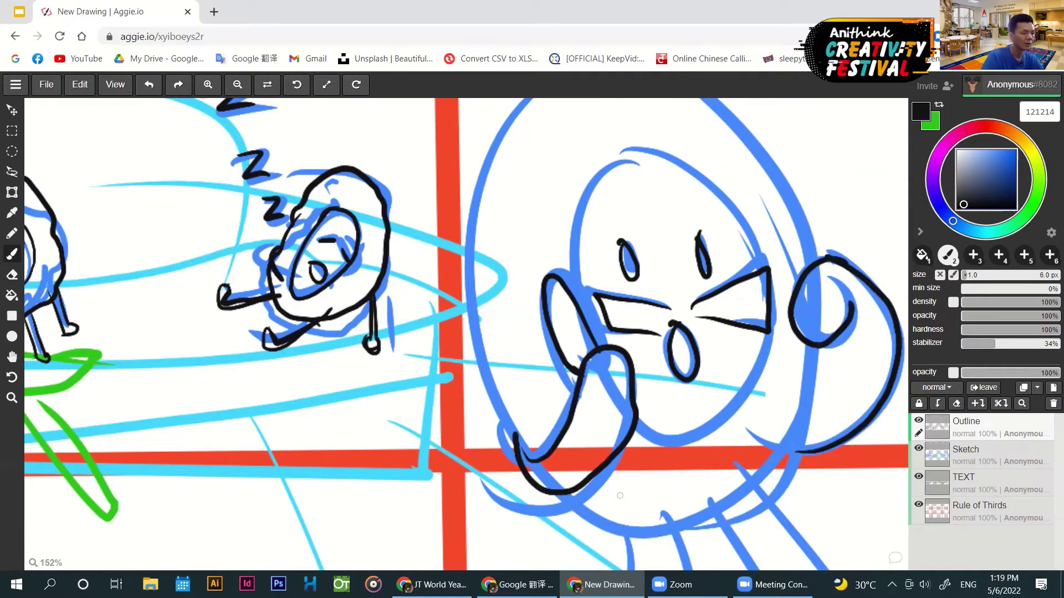
mouse_move(567, 489)
left_mouse_down()
mouse_move(674, 519)
mouse_move(705, 505)
mouse_move(776, 402)
left_mouse_up()
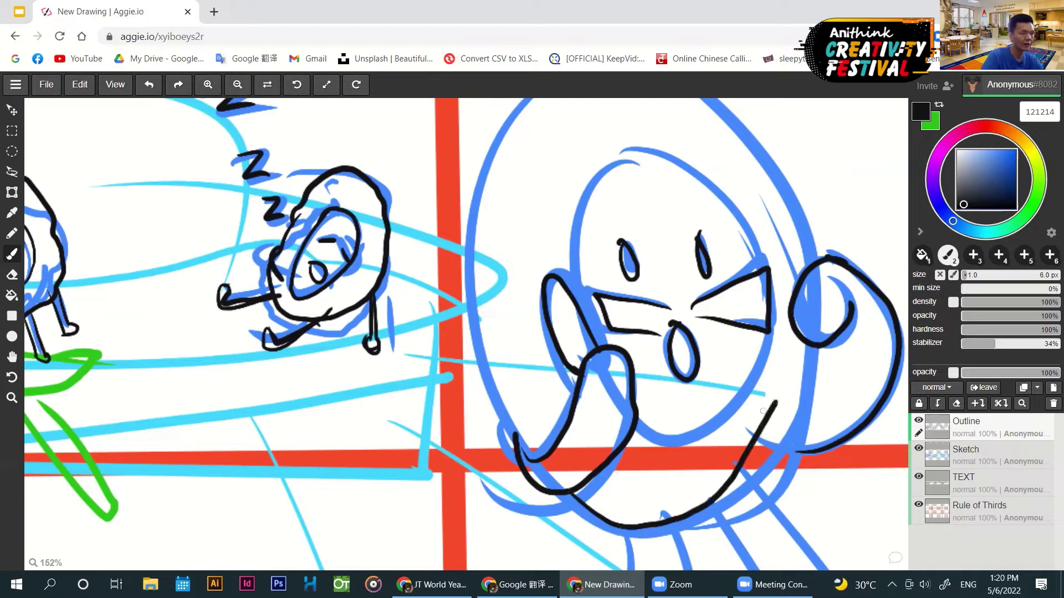
key("ctrl+z")
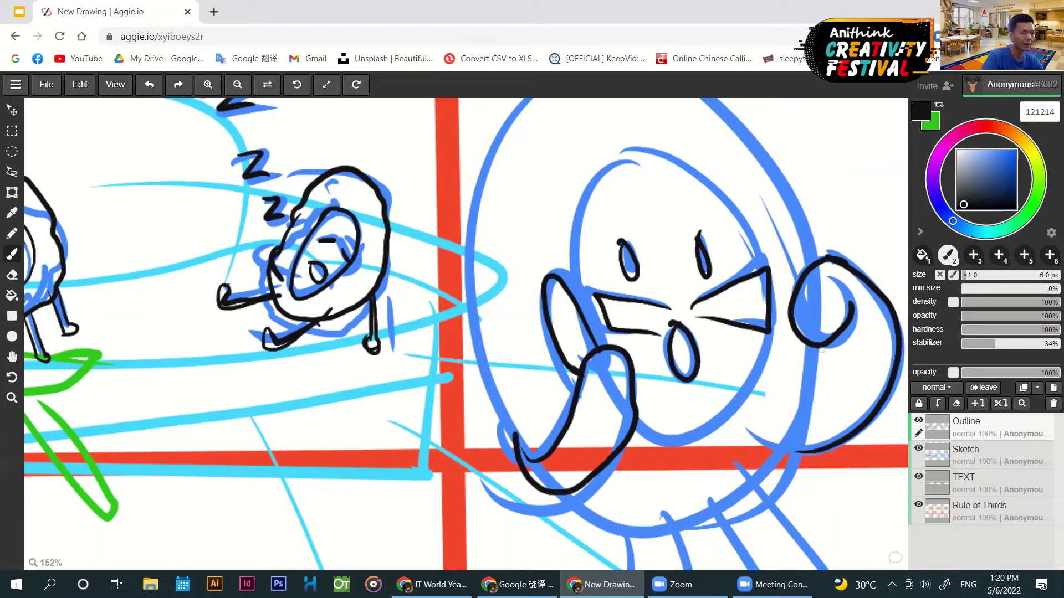
mouse_move(815, 347)
left_mouse_down()
mouse_move(804, 421)
mouse_move(769, 491)
mouse_move(657, 540)
mouse_move(603, 524)
mouse_move(571, 493)
left_mouse_up()
- Ink the large egg-shaped character's face oval and the upper outline of its body around it
key("space")
left_click_drag(550, 405, 535, 438)
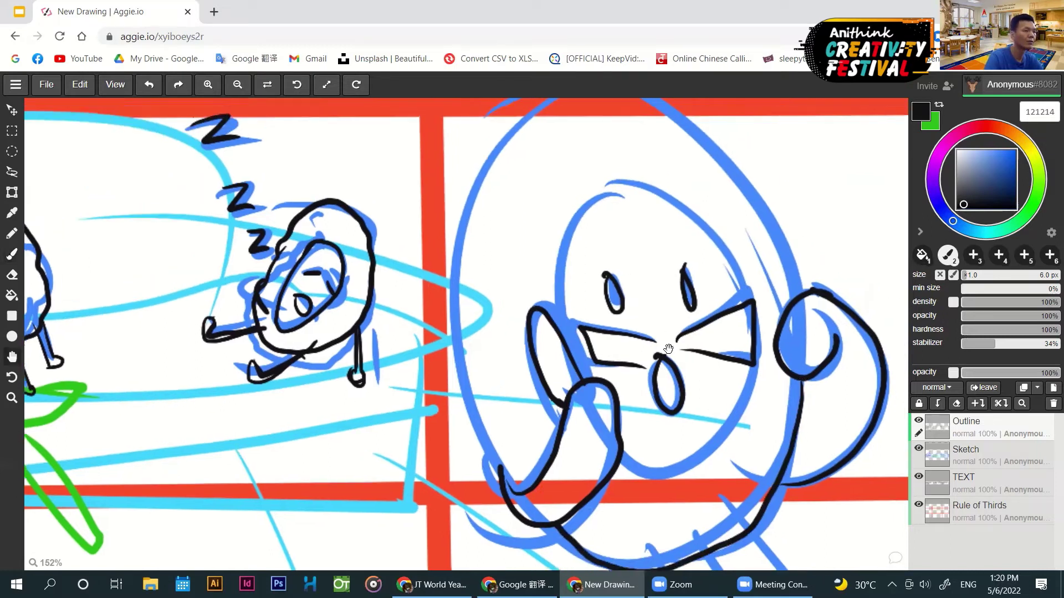
mouse_move(553, 305)
left_mouse_down()
mouse_move(741, 287)
mouse_move(748, 301)
left_mouse_up()
mouse_move(622, 459)
left_mouse_down()
mouse_move(743, 395)
mouse_move(752, 357)
left_mouse_up()
left_click_drag(653, 338, 685, 334)
left_click_drag(641, 367, 717, 359)
key("ctrl+z")
key("ctrl+z")
key("ctrl+z")
key("ctrl+shift+z")
key("ctrl+minus")
mouse_move(509, 473)
left_mouse_down()
mouse_move(465, 250)
mouse_move(759, 284)
left_mouse_up()
- Ink the large egg-shaped character's two legs and clean up the lines where they meet the body
key("space")
left_click_drag(610, 504, 573, 357)
mouse_move(559, 392)
left_mouse_down()
mouse_move(647, 493)
mouse_move(597, 393)
left_mouse_up()
key("ctrl+z")
mouse_move(640, 380)
left_mouse_down()
mouse_move(685, 493)
mouse_move(668, 355)
left_mouse_up()
key("e")
scroll(602, 332, "up", 4)
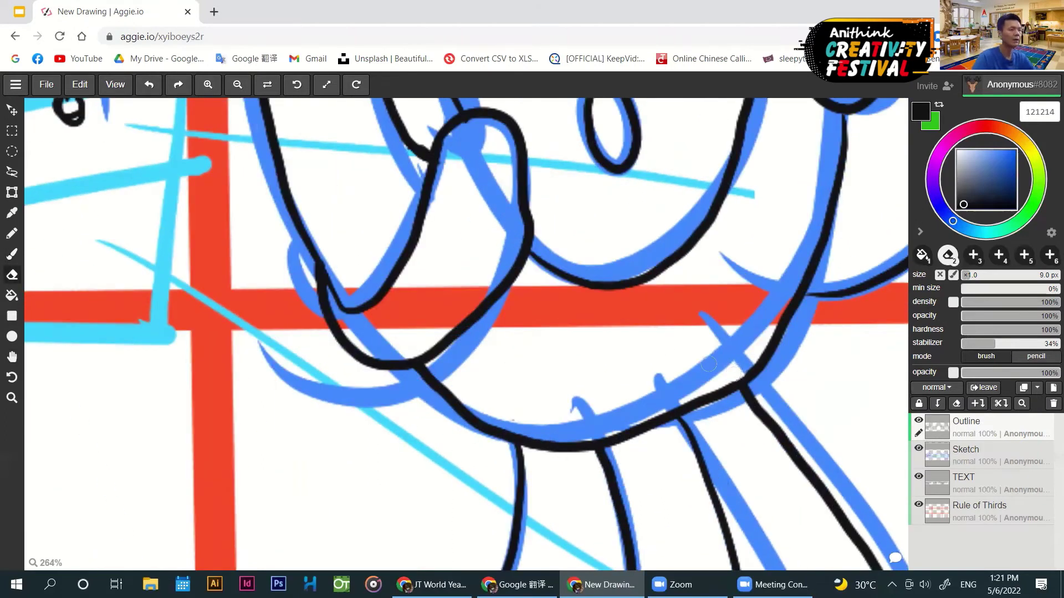
- Toggle the visibility of the Sketch, TEXT and Outline layers to check the finished inking, leaving Outline active
scroll(668, 349, "down", 3)
scroll(677, 325, "down", 1)
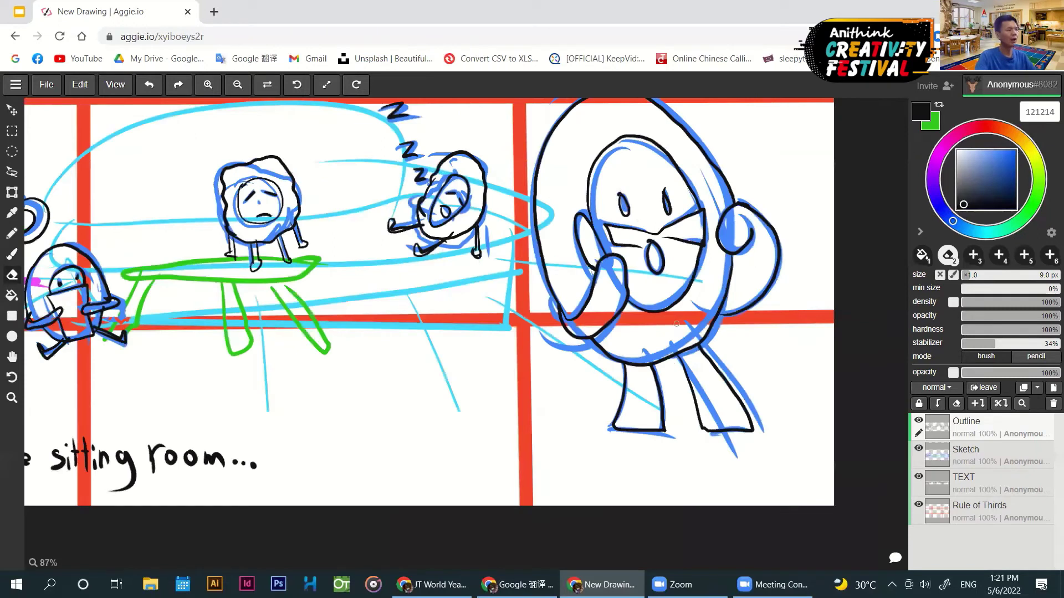
scroll(641, 345, "down", 1)
scroll(641, 345, "down", 1)
left_click(918, 449)
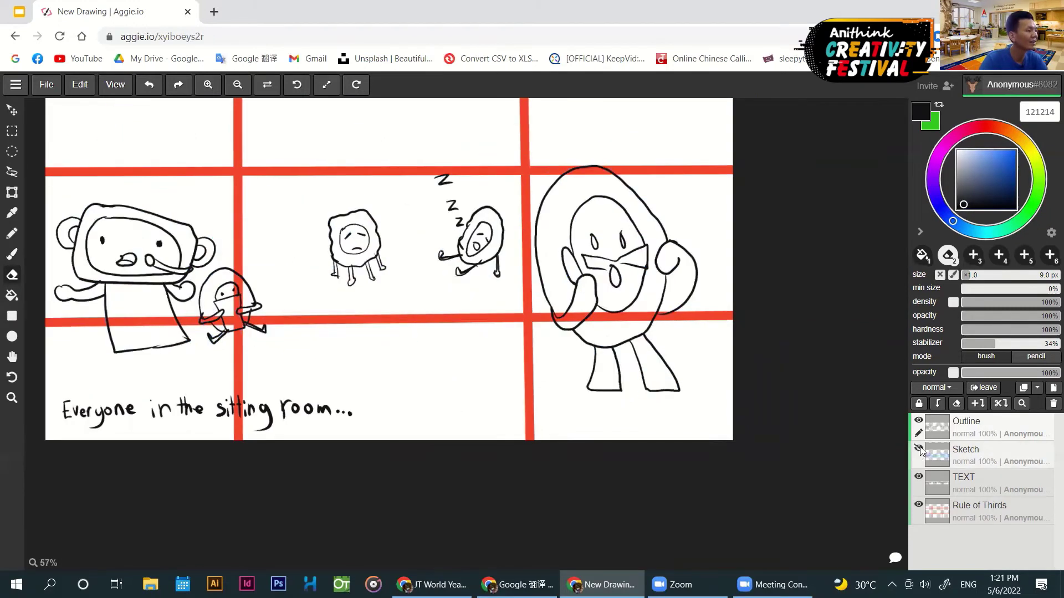
left_click(919, 448)
left_click(918, 478)
left_click(918, 478)
key("space")
left_click_drag(641, 400, 726, 420)
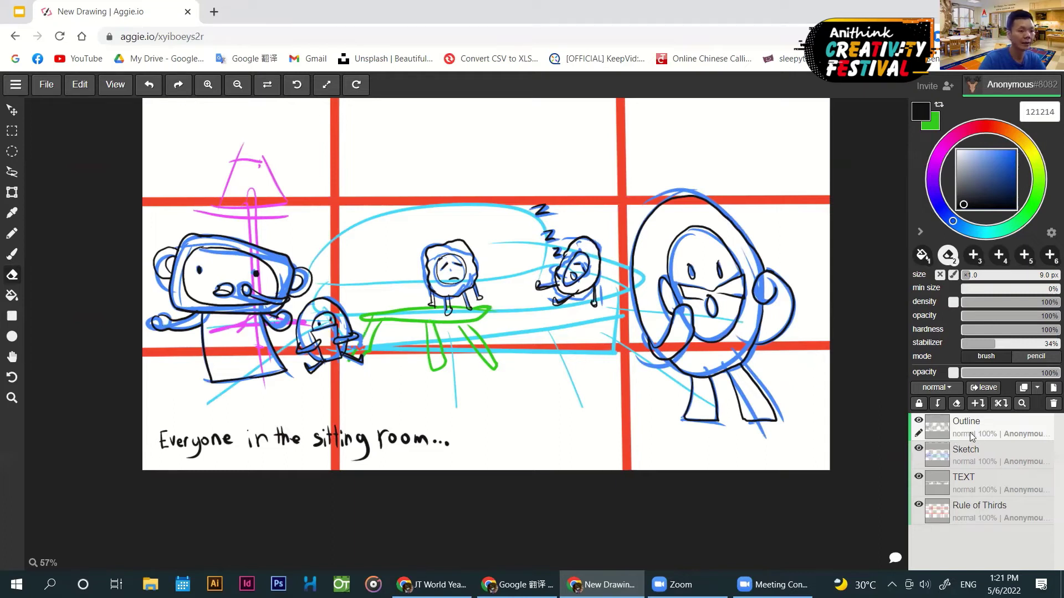
left_click(975, 452)
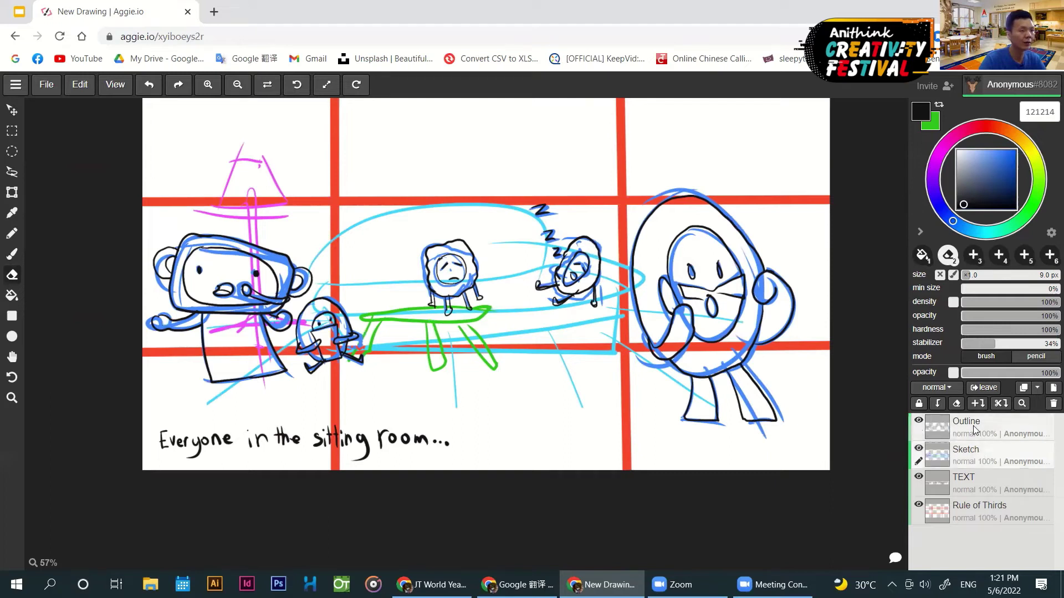
left_click(974, 430)
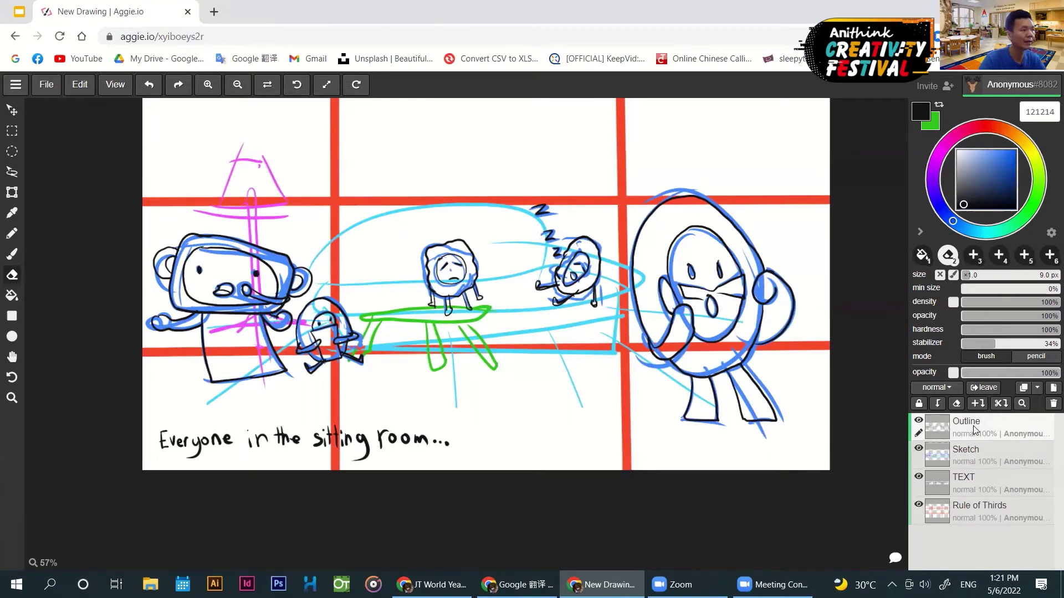
left_click(920, 422)
left_click(920, 422)
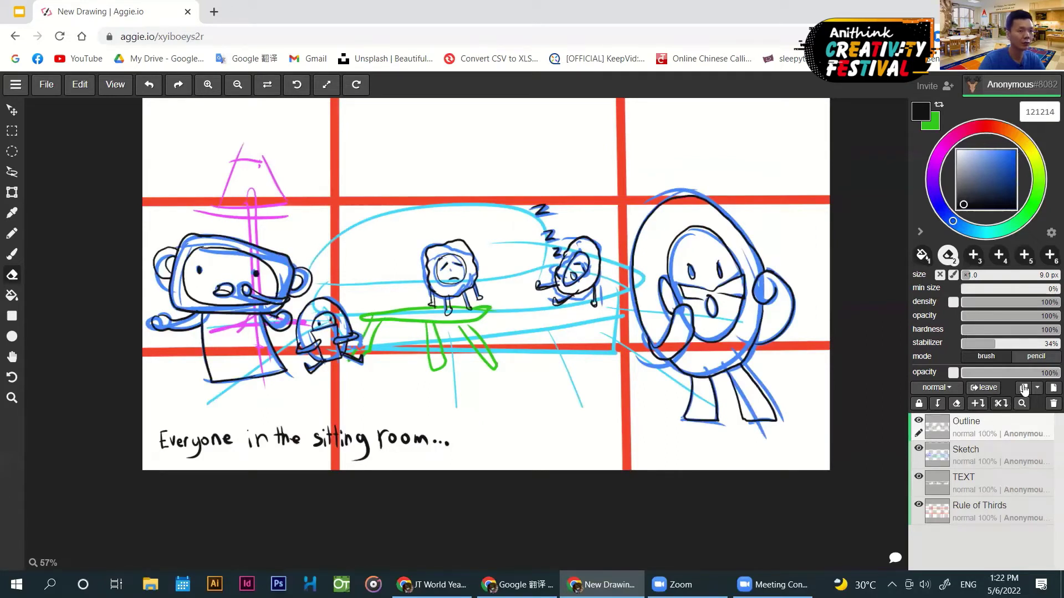
- Duplicate the Outline layer, name the copy "Color" and place it beneath the Outline layer
left_click(1024, 388)
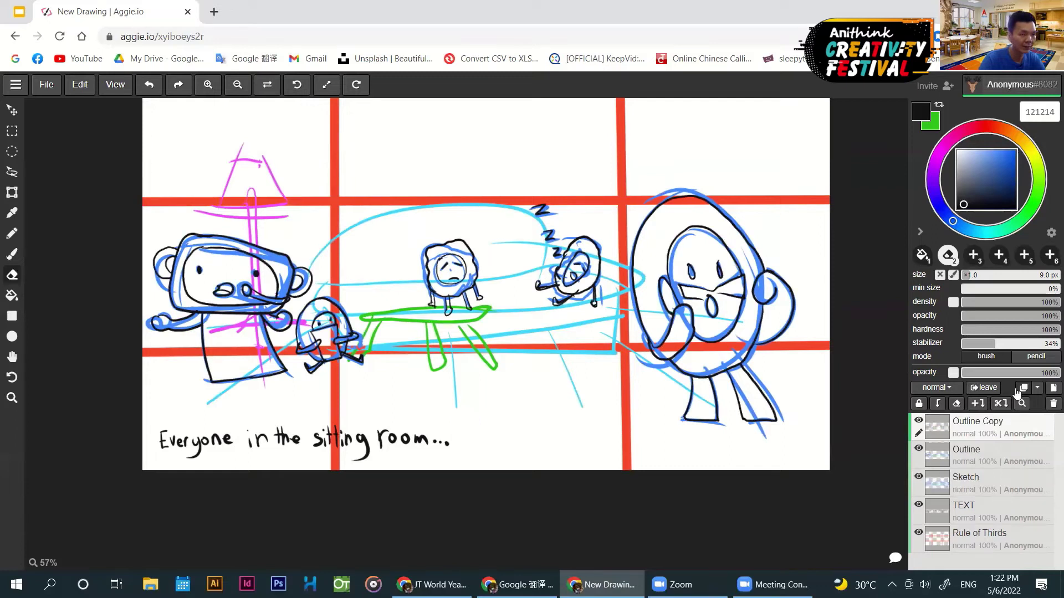
double_click(978, 421)
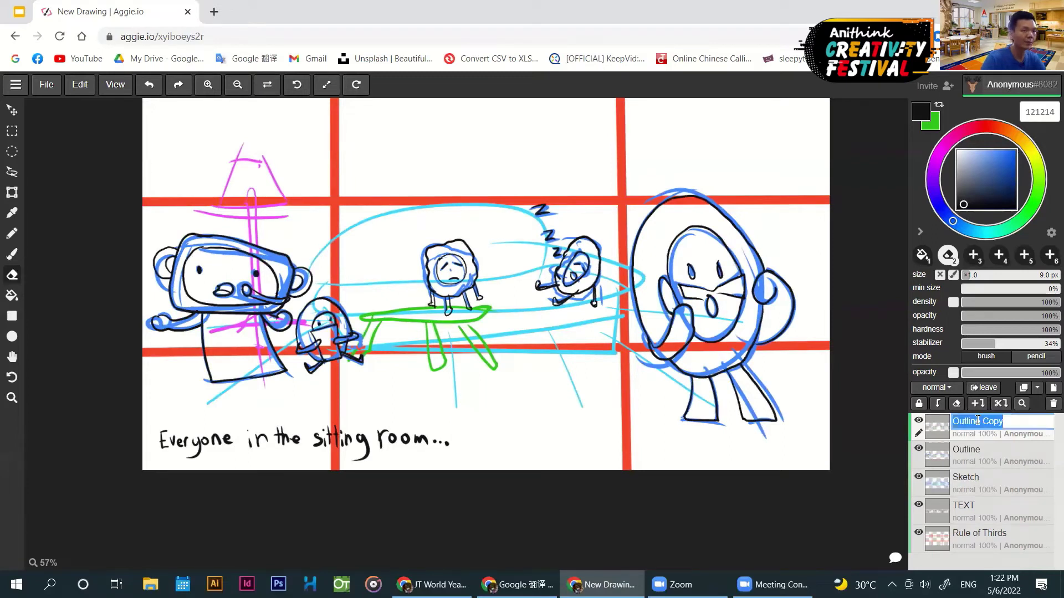
type("Color")
key("Return")
left_click_drag(979, 426, 978, 452)
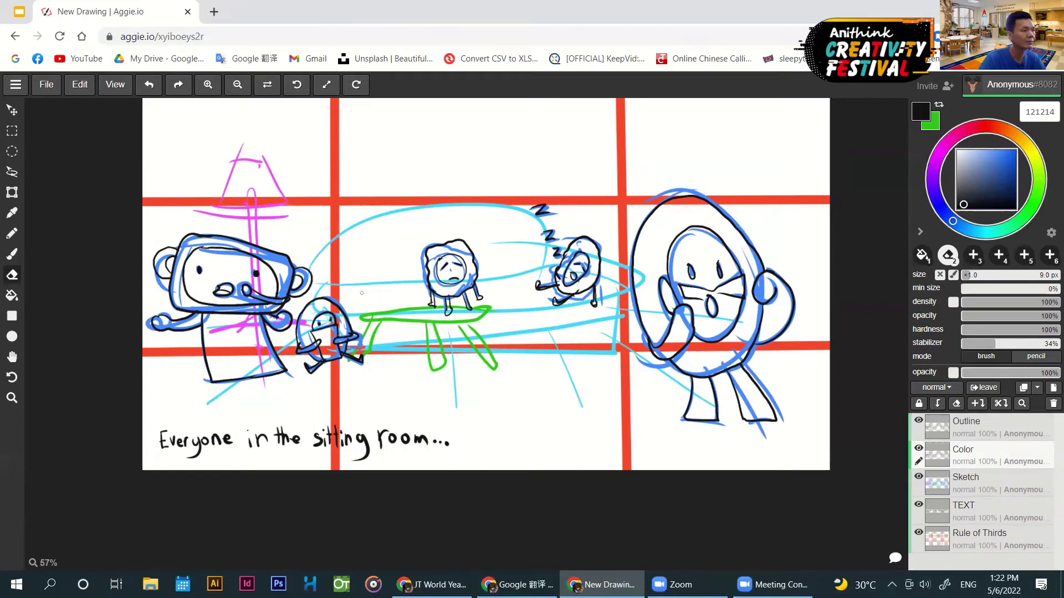
- Fill the wavy-edged body of the sad character on the table with red eb3828 on the Color layer
scroll(362, 292, "up", 3)
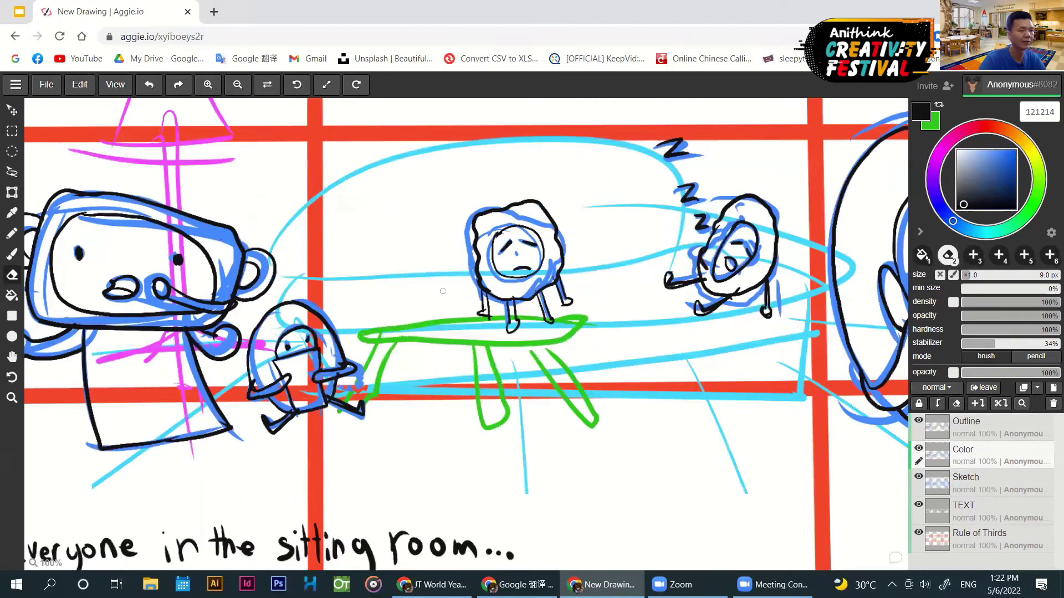
scroll(442, 291, "up", 2)
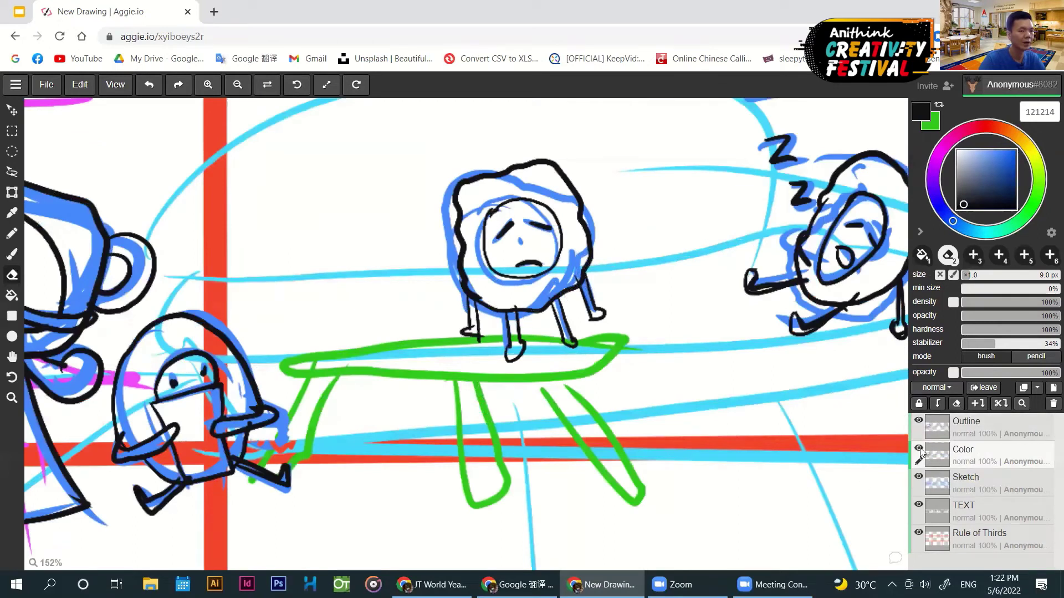
left_click(1006, 156)
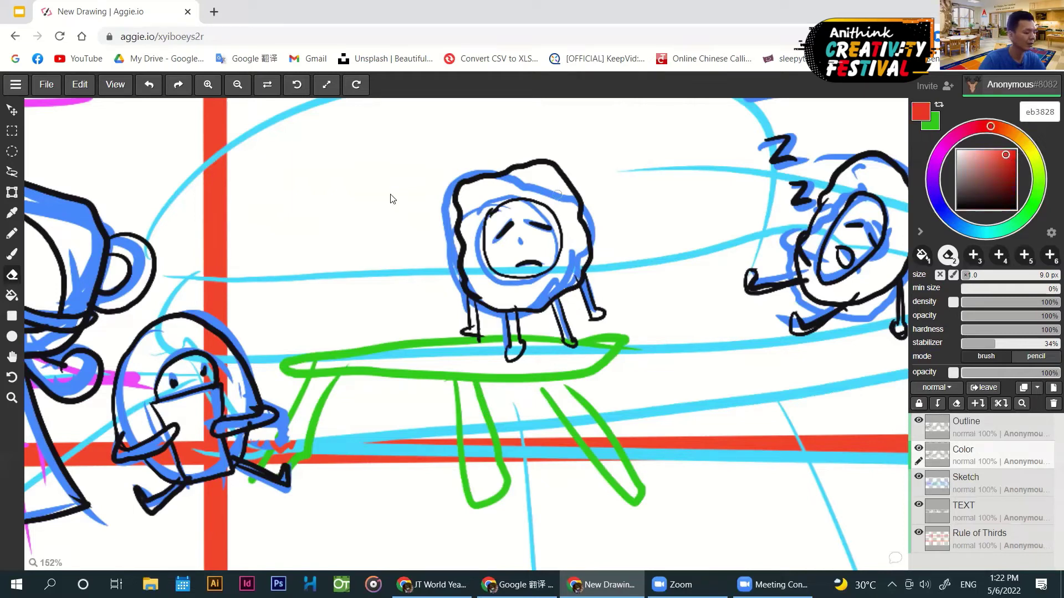
key("g")
left_click(487, 191)
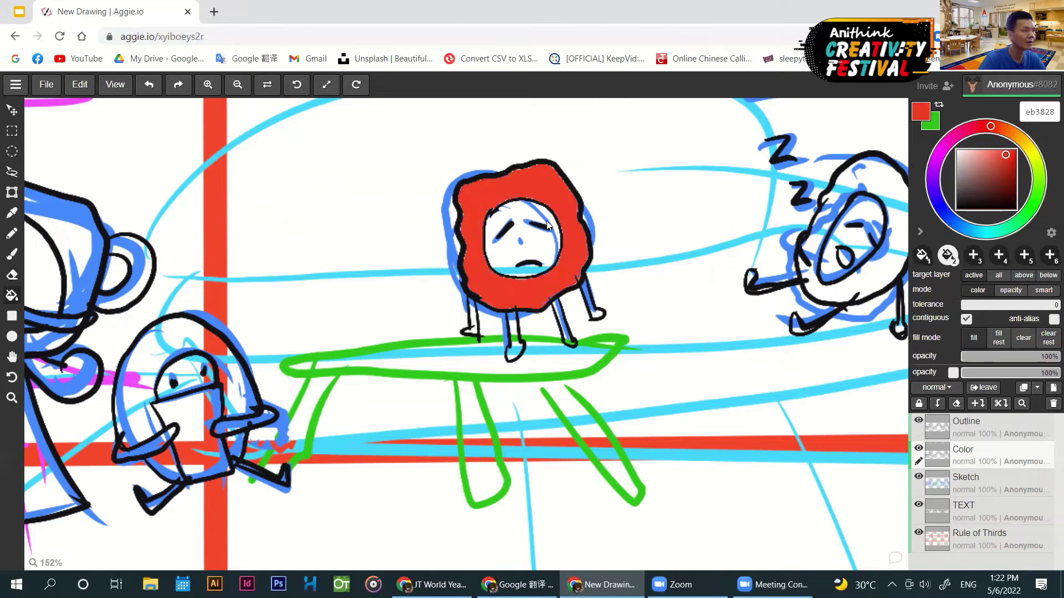
- Fill the sad character's face with pale pink fbebea and its legs with off-white f9f2f1
left_click(962, 150)
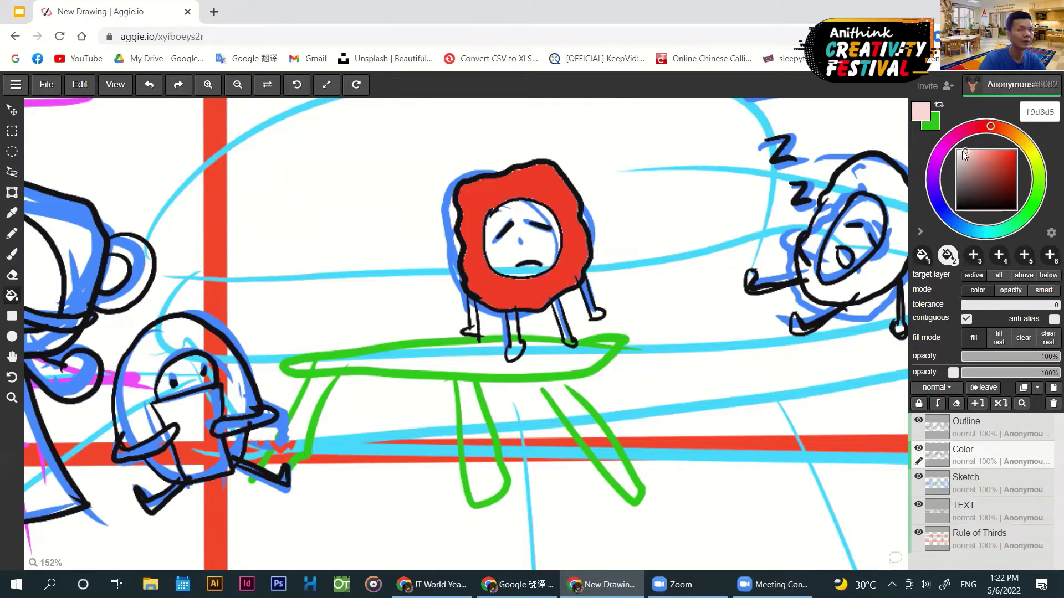
left_click(520, 214)
scroll(548, 278, "up", 3)
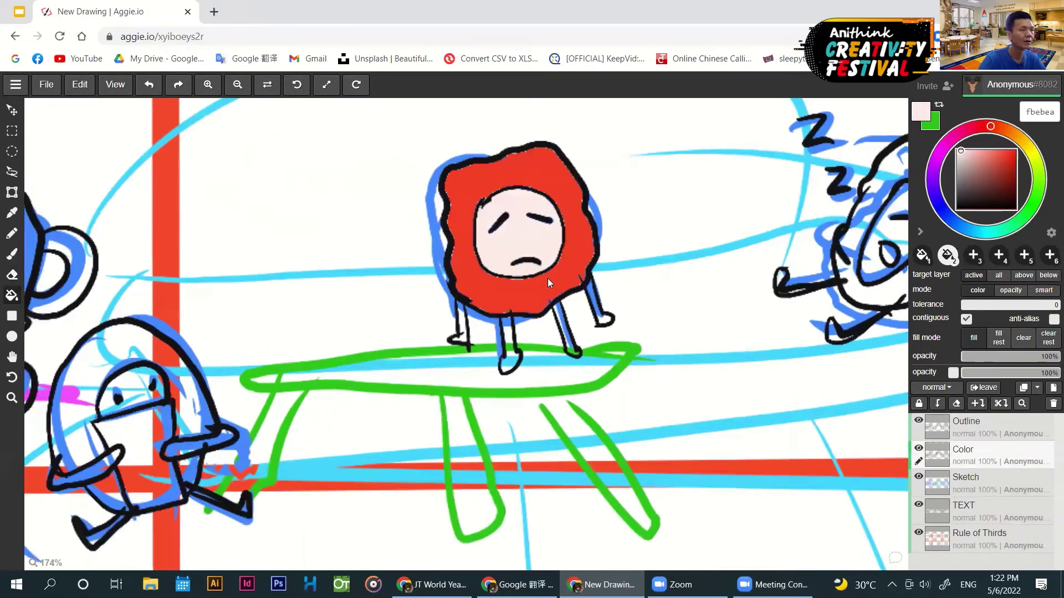
left_click(958, 151)
left_click(494, 357)
left_click(572, 341)
left_click(614, 310)
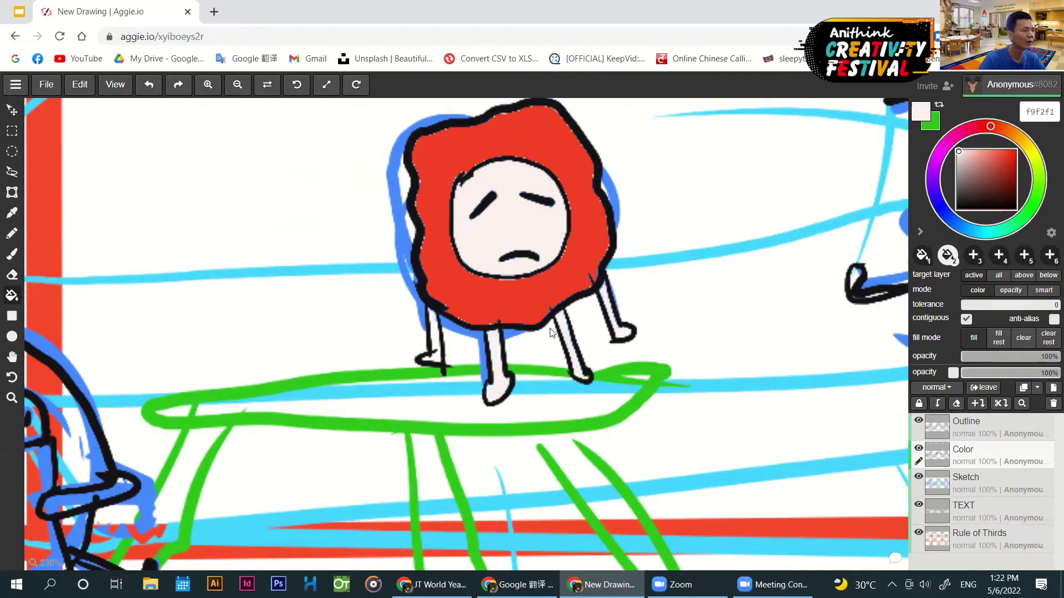
- Brush curved blue strokes in 2770d8 on the sad character's red body around the face
scroll(551, 332, "down", 3)
scroll(837, 387, "up", 3)
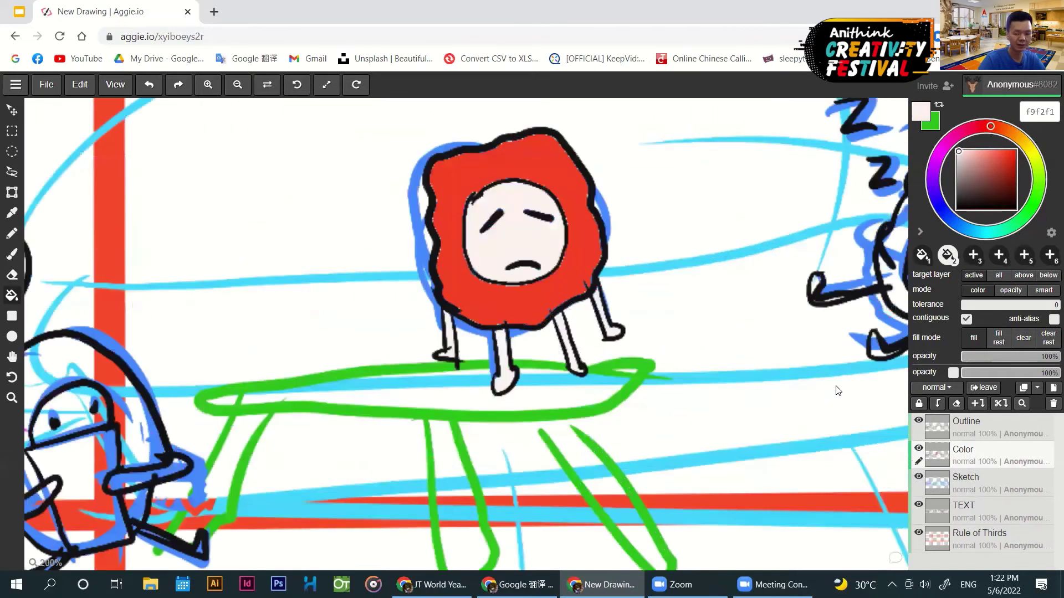
left_click(958, 220)
left_click(1005, 159)
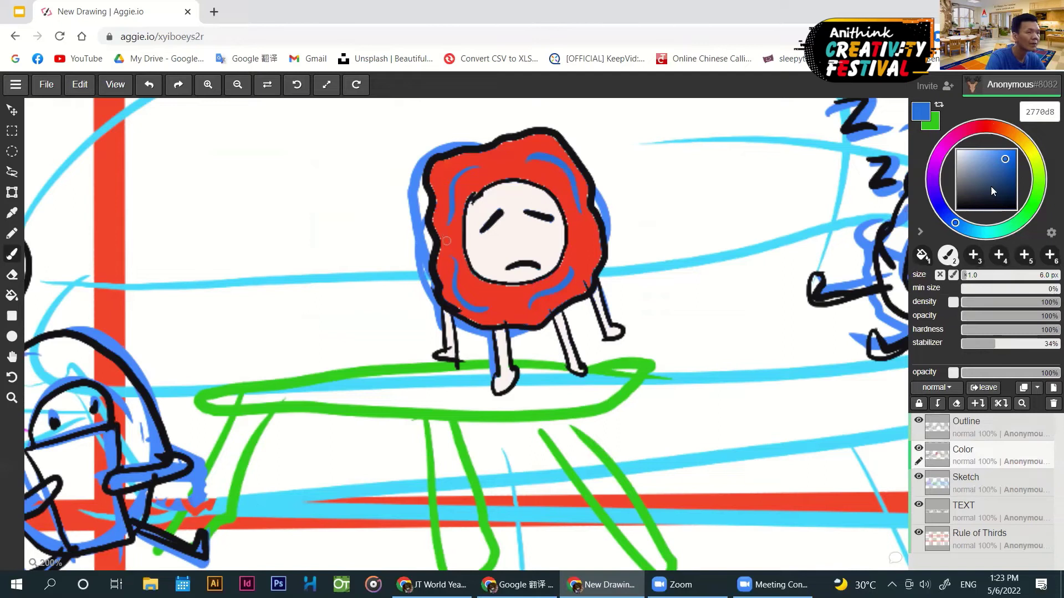
- Dab four yellow d0d827 spots and brush small curved off-white f6f7ef strokes on the sad character's red body
left_click(1034, 154)
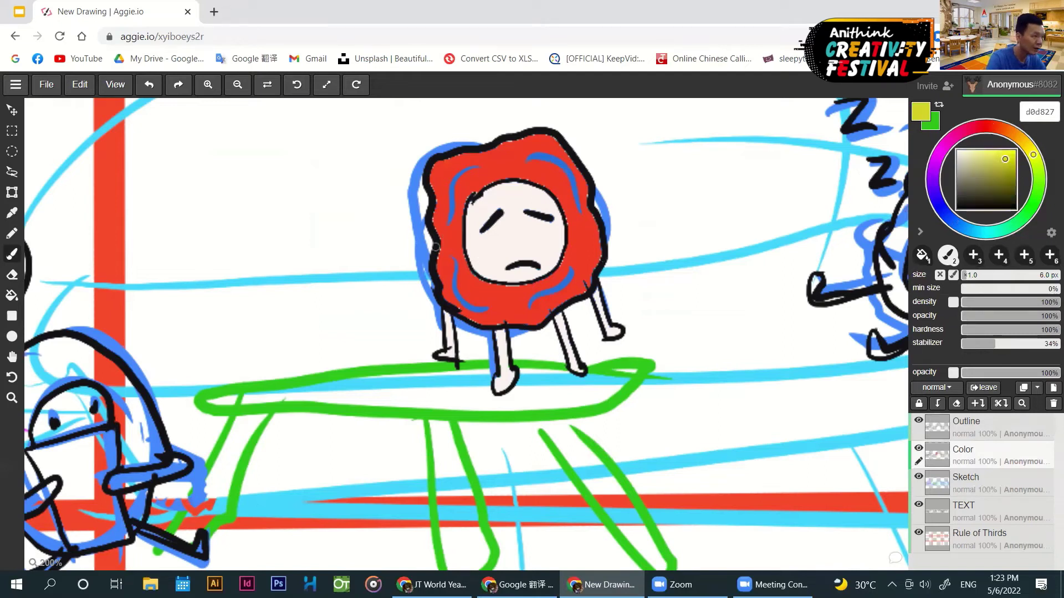
left_click_drag(447, 256, 458, 255)
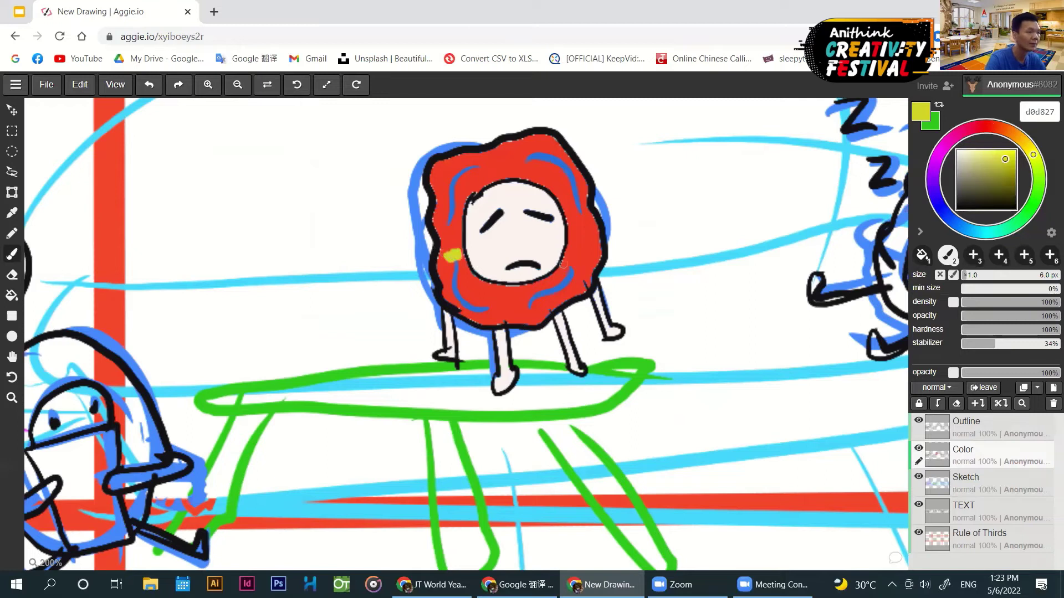
left_click_drag(567, 260, 574, 269)
left_click_drag(520, 157, 523, 168)
left_click_drag(460, 169, 451, 177)
left_click(959, 152)
left_click_drag(572, 218, 582, 248)
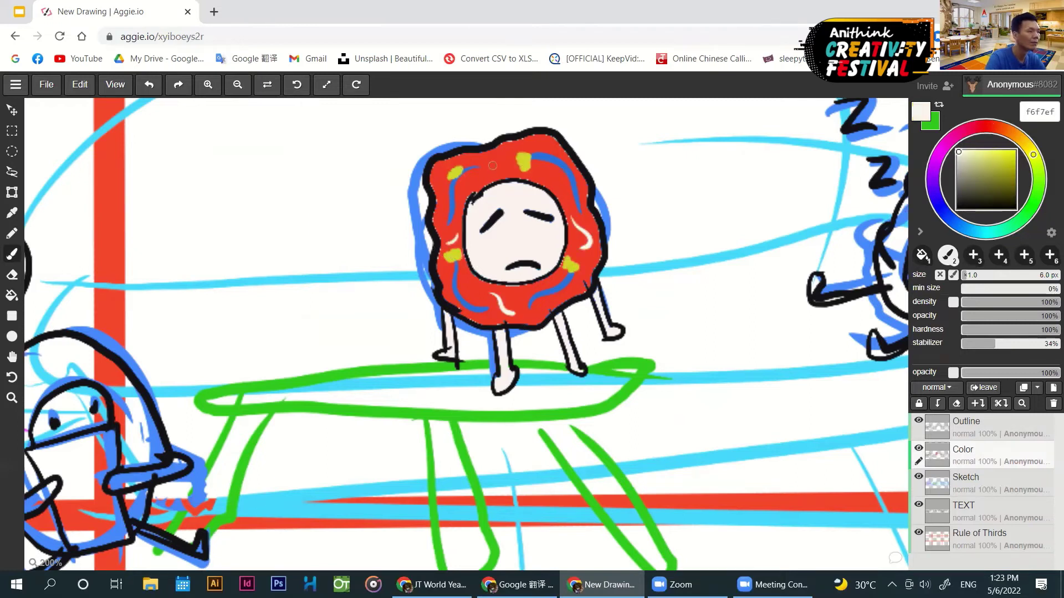
- Check the inked and colored characters without the sketch by hiding the Sketch layer briefly and showing it again
scroll(491, 286, "down", 4)
scroll(503, 251, "up", 2)
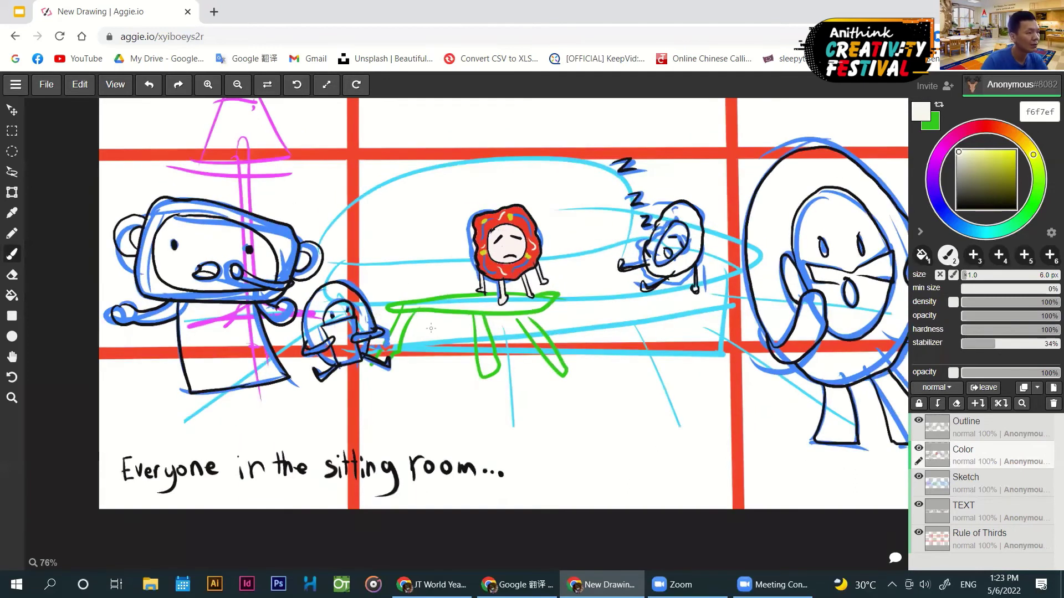
key("space")
left_click_drag(520, 353, 498, 398)
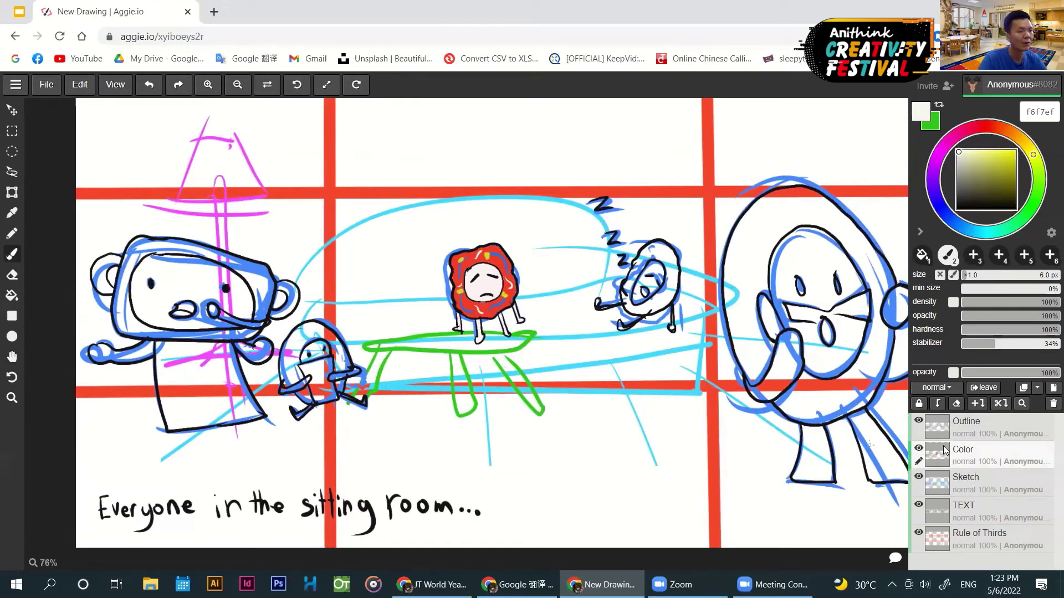
left_click(918, 478)
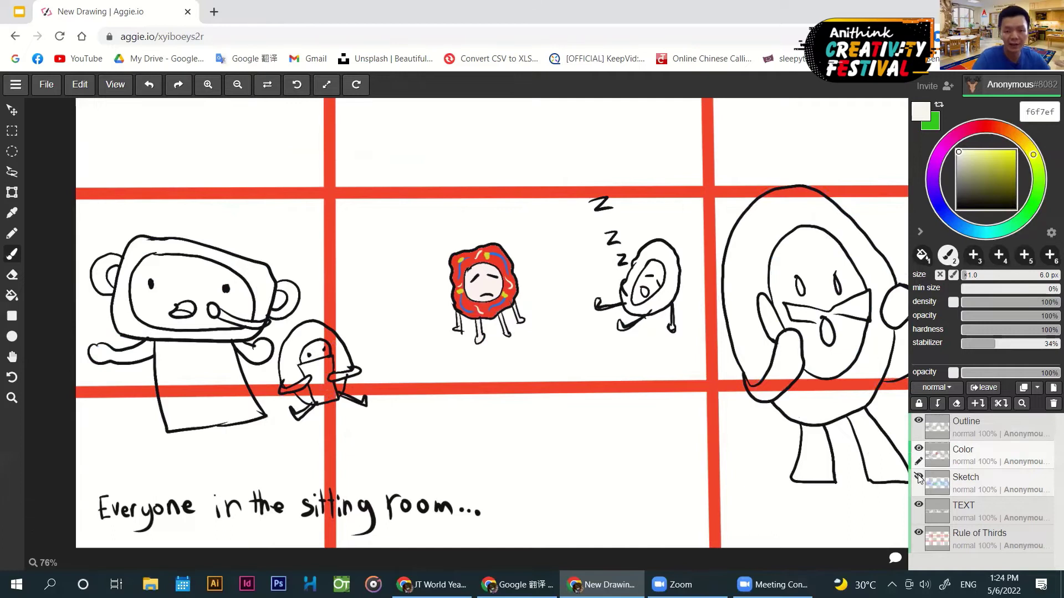
left_click(918, 478)
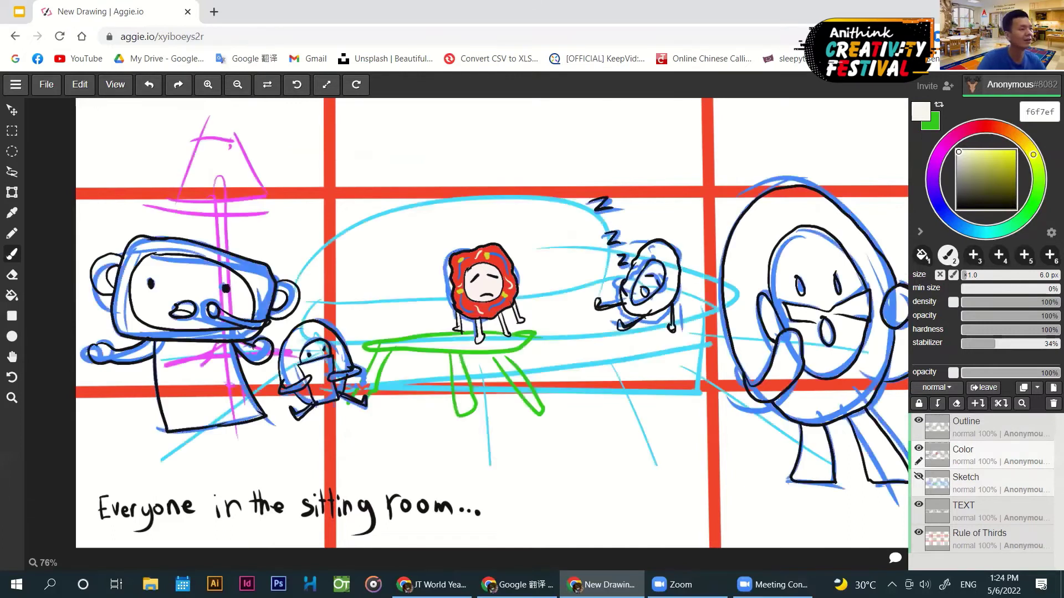
- Toggle the Color layer's visibility off and on again to check what it contains across the whole panel
scroll(315, 388, "down", 3)
key("space")
left_click_drag(396, 375, 400, 360)
scroll(400, 360, "up", 2)
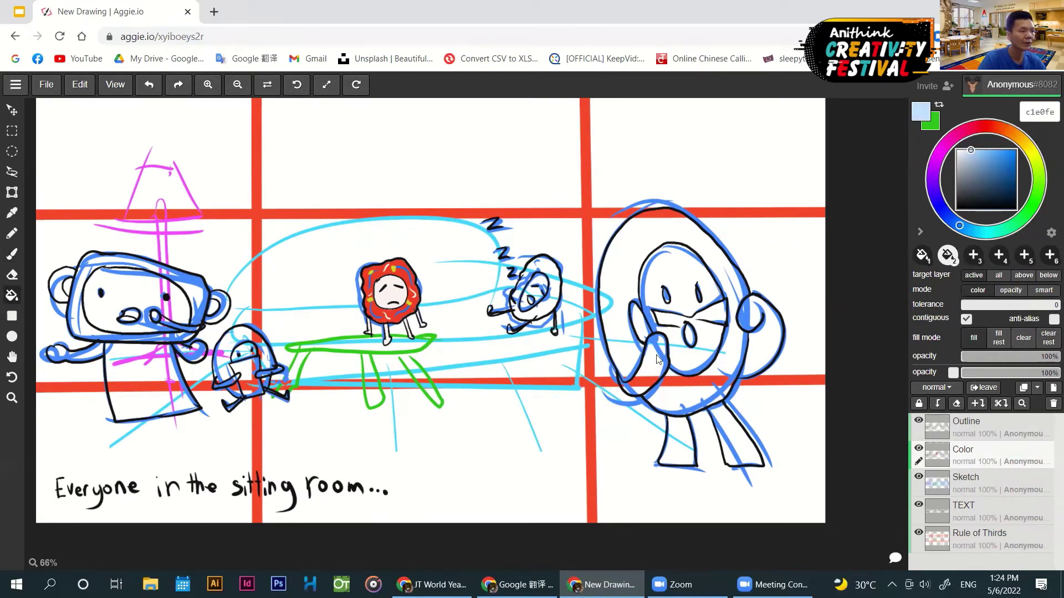
left_click_drag(461, 401, 501, 396)
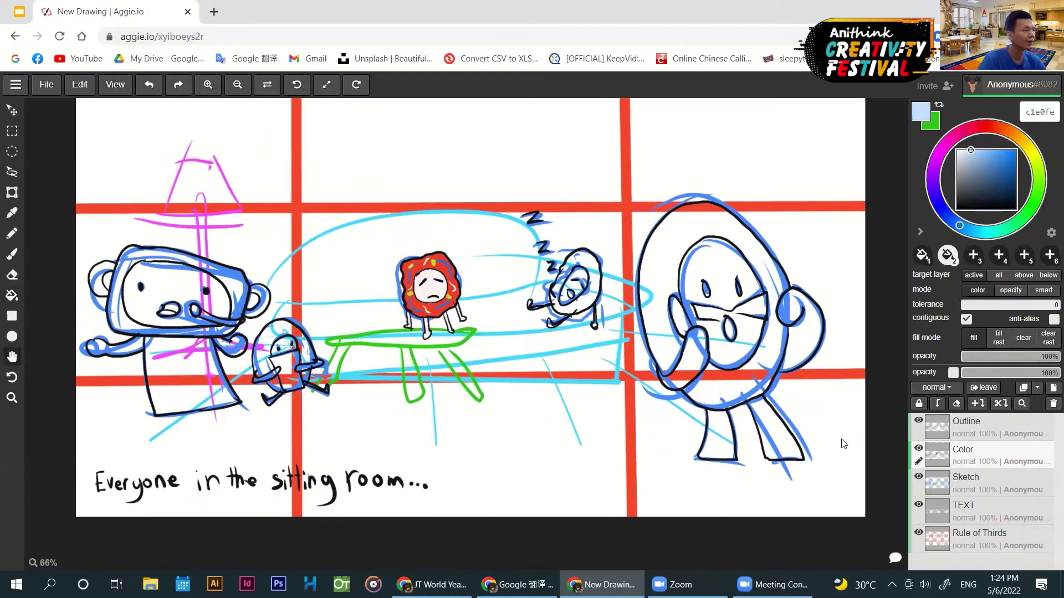
left_click(919, 449)
left_click(919, 449)
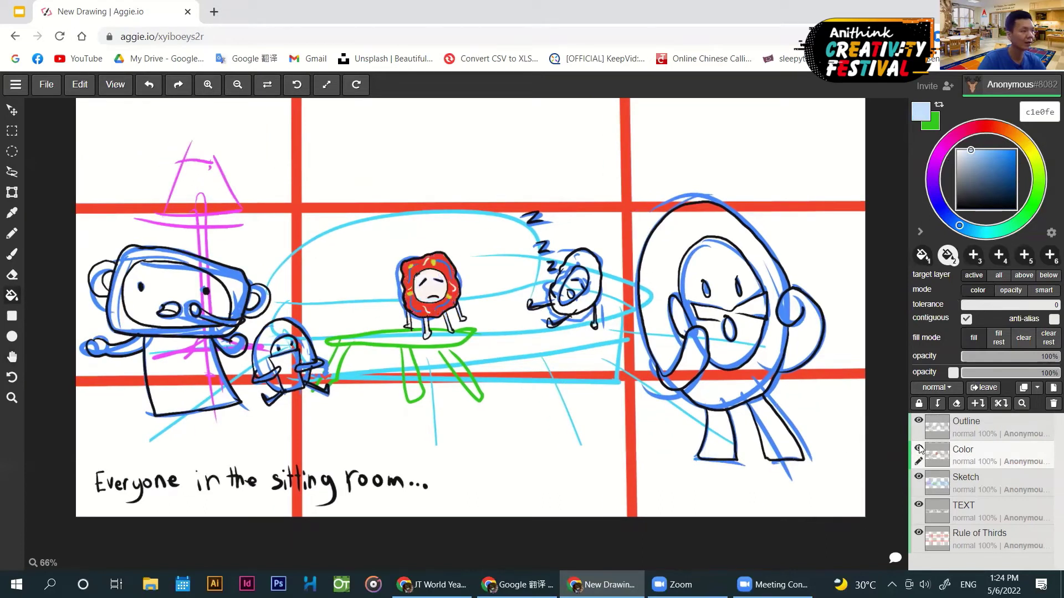
- Add a new layer directly above the Sketch layer and name it Background
left_click(967, 479)
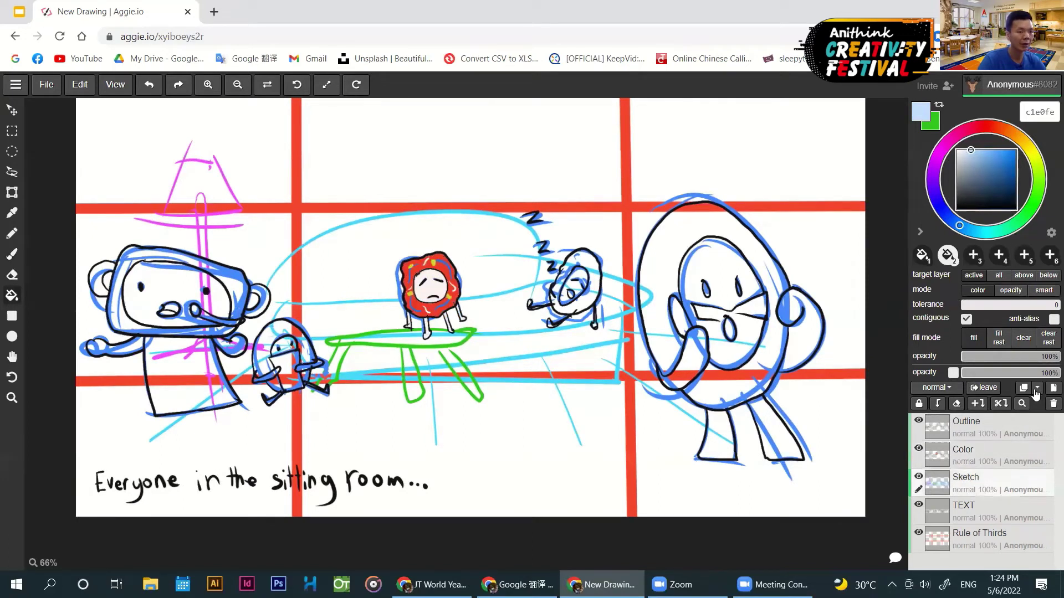
left_click(1052, 389)
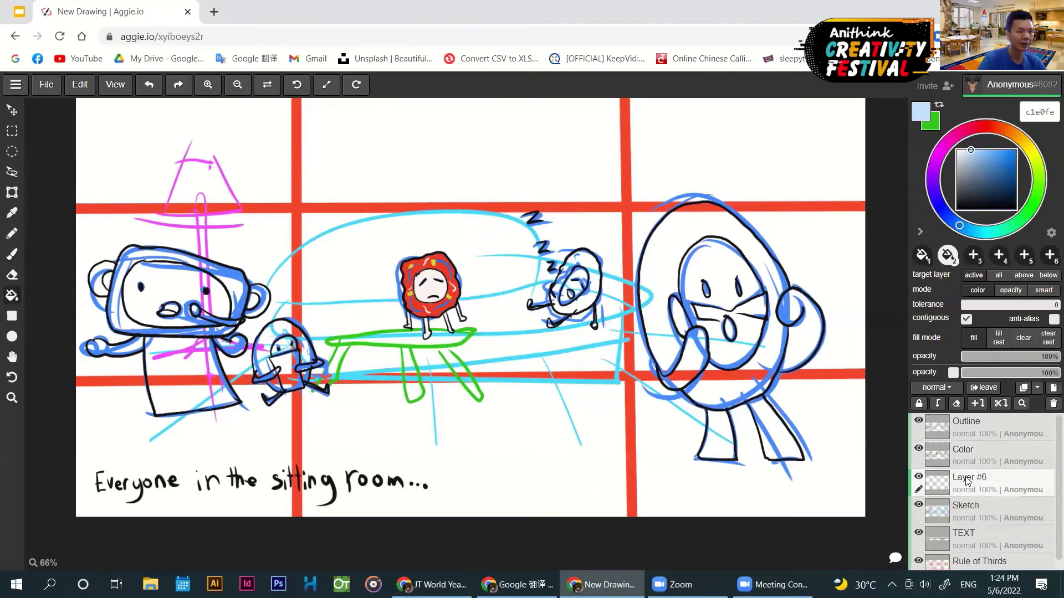
double_click(966, 478)
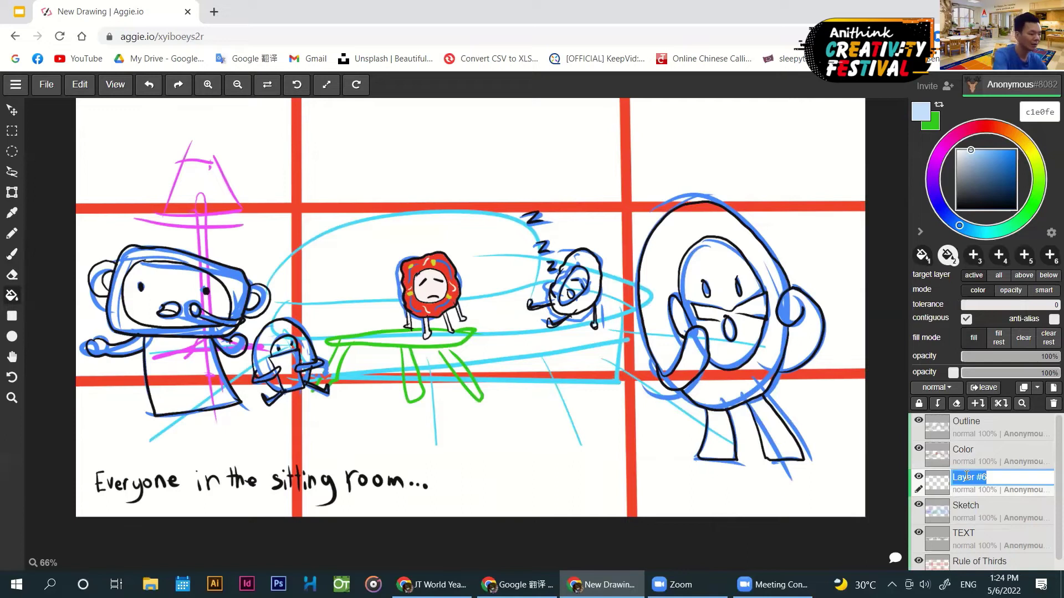
type("Background")
key("Return")
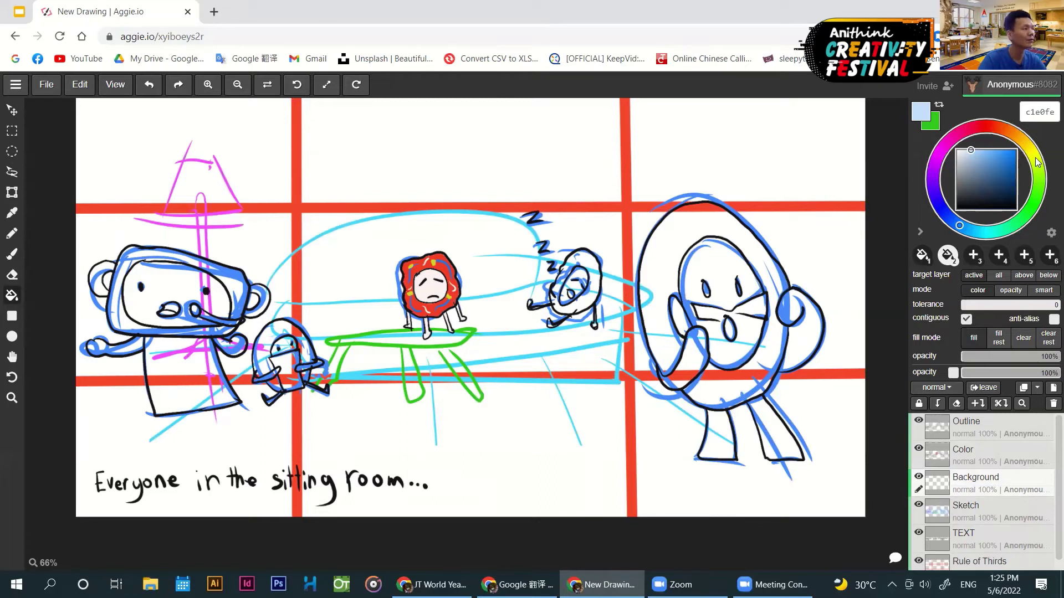
- Set the drawing color to golden yellow dfae16
left_click(1025, 142)
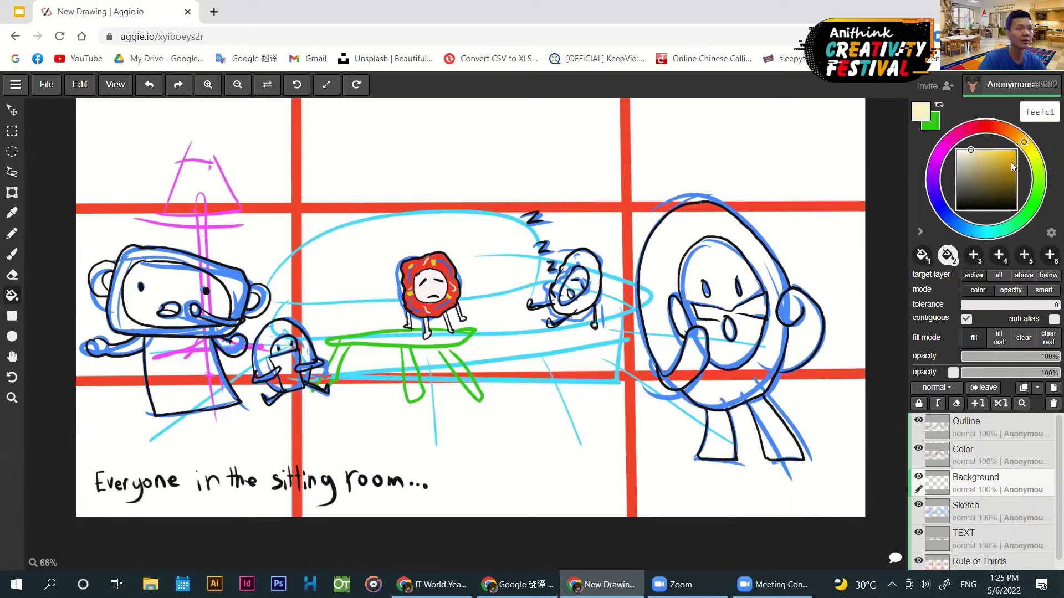
left_click(1009, 158)
left_click(1010, 158)
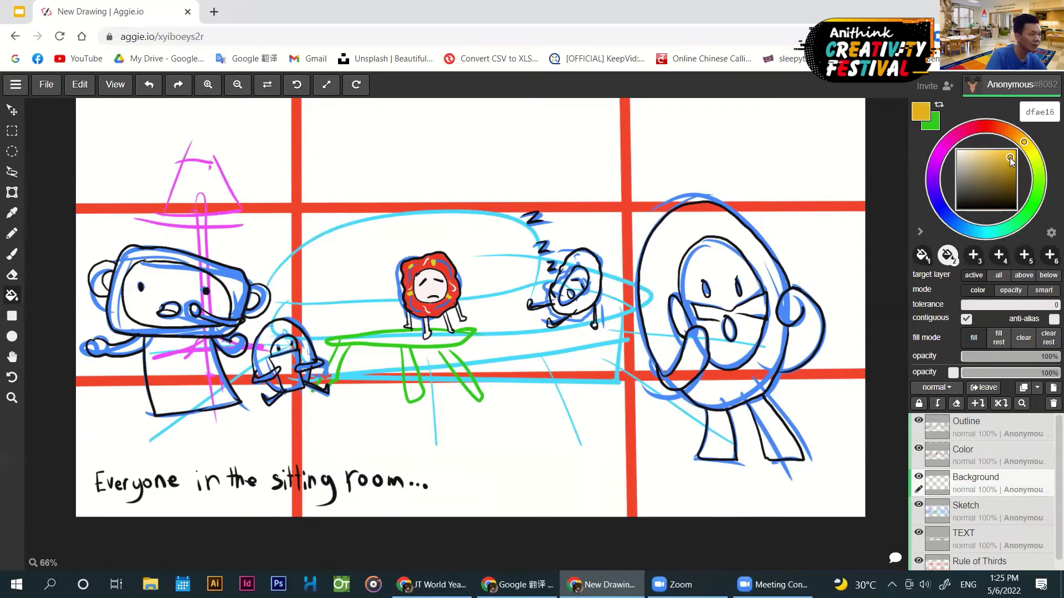
- Try to paint the sofa on the Background layer with broad golden strokes using a 60 px brush
key("b")
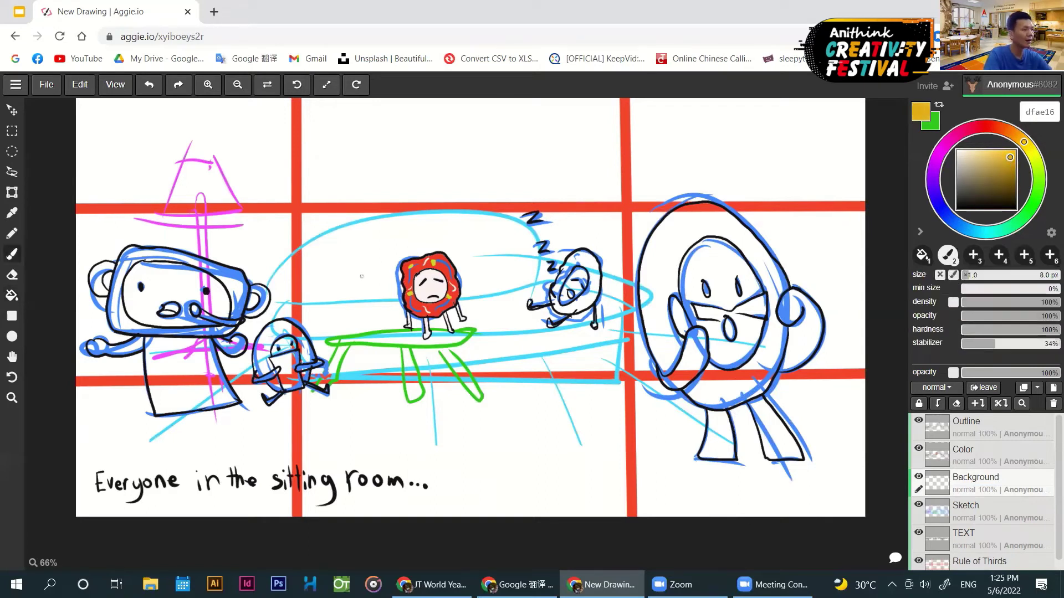
key("bracketleft")
key("bracketleft")
key("bracketleft")
key("bracketleft")
key("bracketleft")
key("bracketleft")
key("bracketleft")
key("bracketleft")
key("bracketleft")
key("bracketleft")
mouse_move(280, 294)
left_mouse_down()
mouse_move(480, 217)
mouse_move(517, 292)
left_mouse_up()
mouse_move(289, 299)
left_mouse_down()
mouse_move(366, 355)
mouse_move(568, 317)
left_mouse_up()
left_click_drag(331, 359, 587, 354)
mouse_move(436, 318)
left_mouse_down()
mouse_move(457, 266)
mouse_move(429, 336)
mouse_move(313, 310)
mouse_move(305, 282)
mouse_move(360, 239)
mouse_move(428, 246)
left_mouse_up()
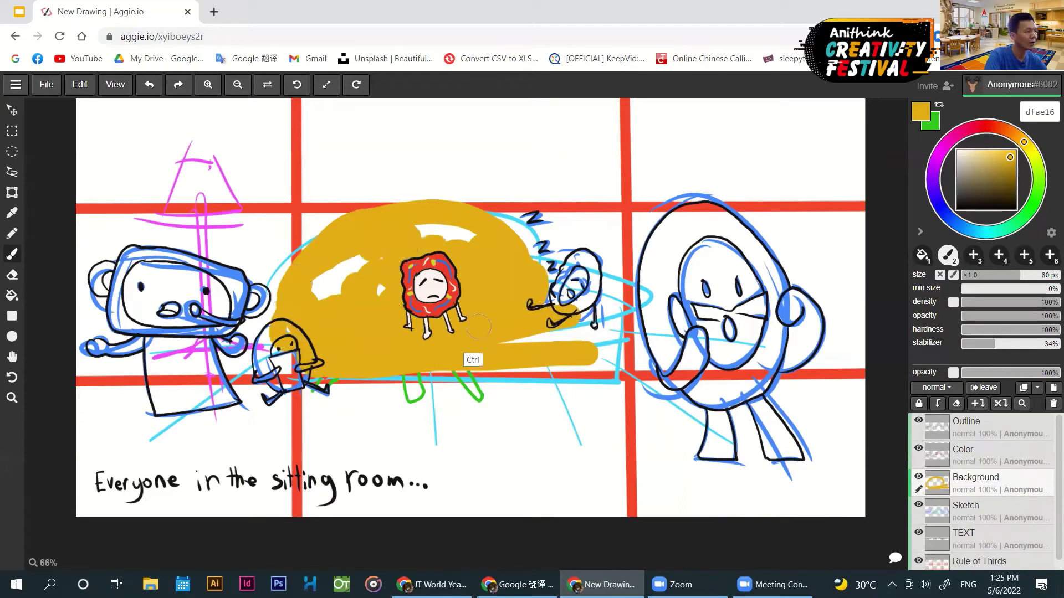
- Undo all the golden sofa brush strokes on the Background layer
key("ctrl+z")
key("ctrl+z")
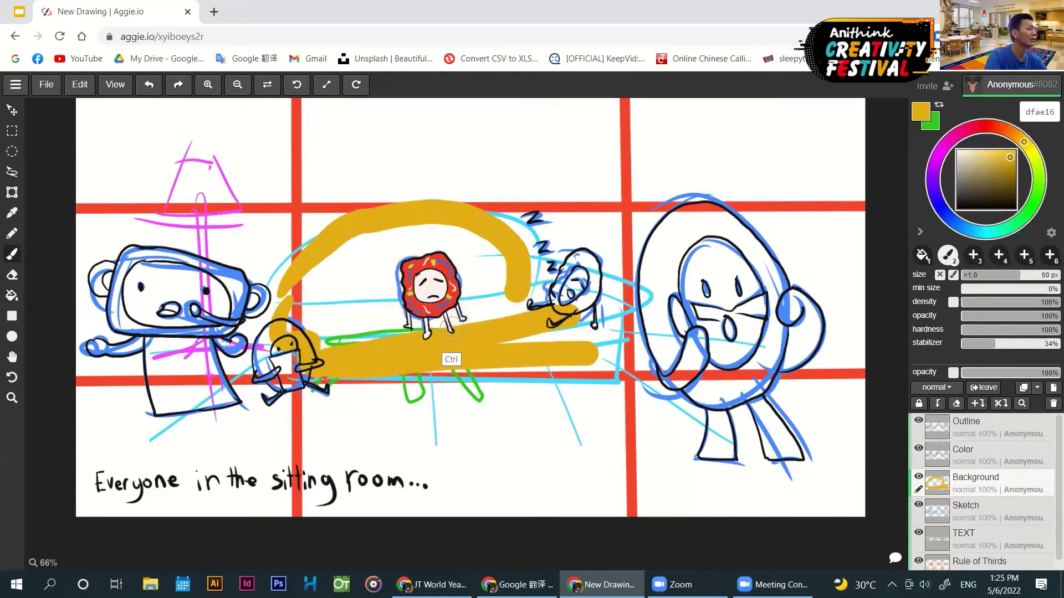
key("ctrl+z")
key("ctrl+z")
key("ctrl+z")
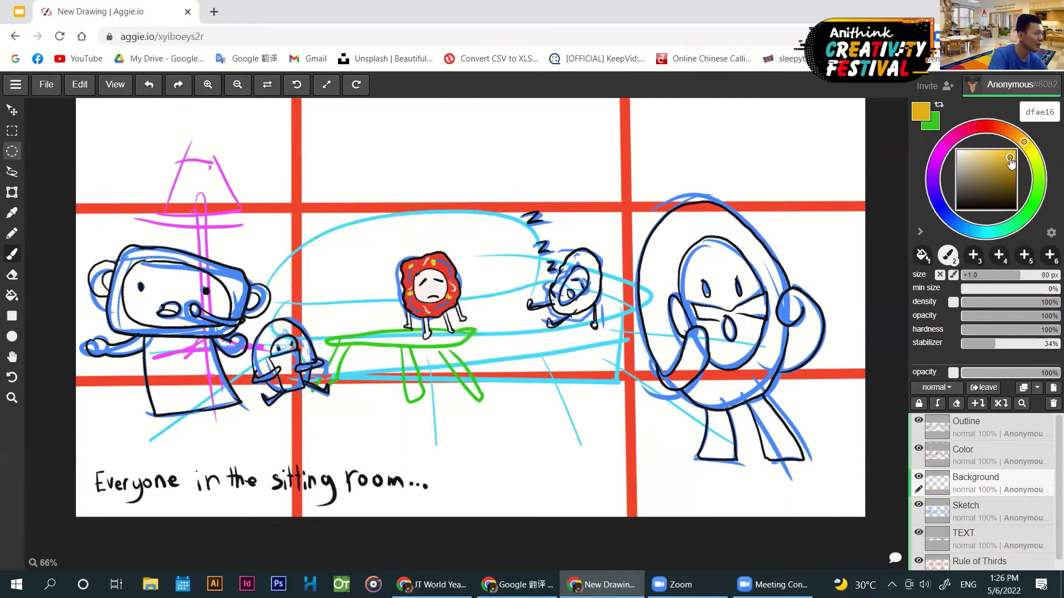
- Lasso the sofa's backrest along the sketch and fill the selection with golden yellow dfae16 on the Background layer
left_click(12, 172)
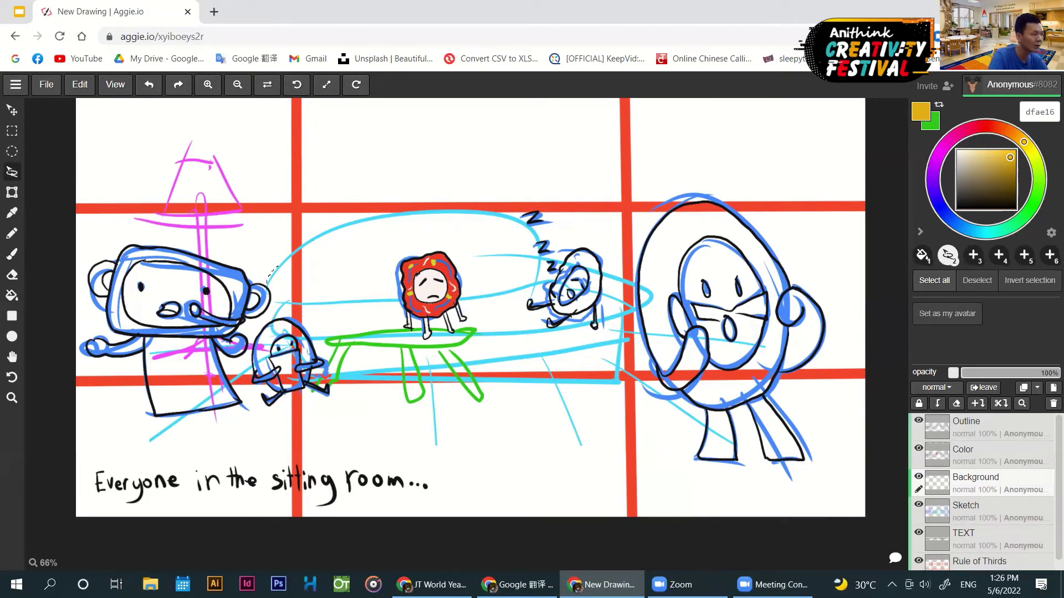
mouse_move(332, 306)
left_mouse_down()
mouse_move(424, 287)
mouse_move(518, 286)
mouse_move(549, 269)
mouse_move(531, 215)
mouse_move(432, 213)
left_mouse_up()
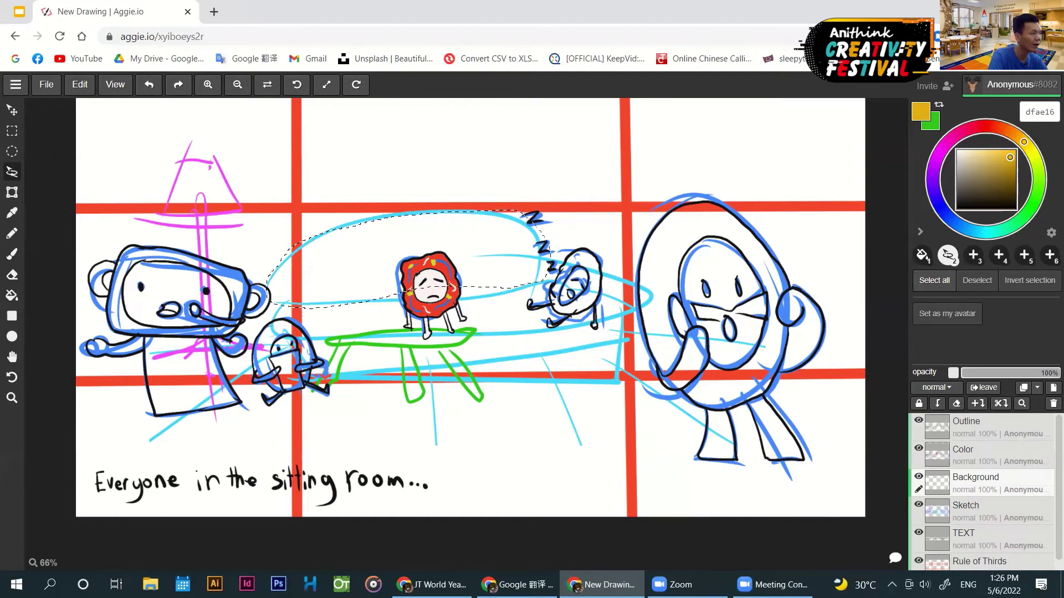
key("g")
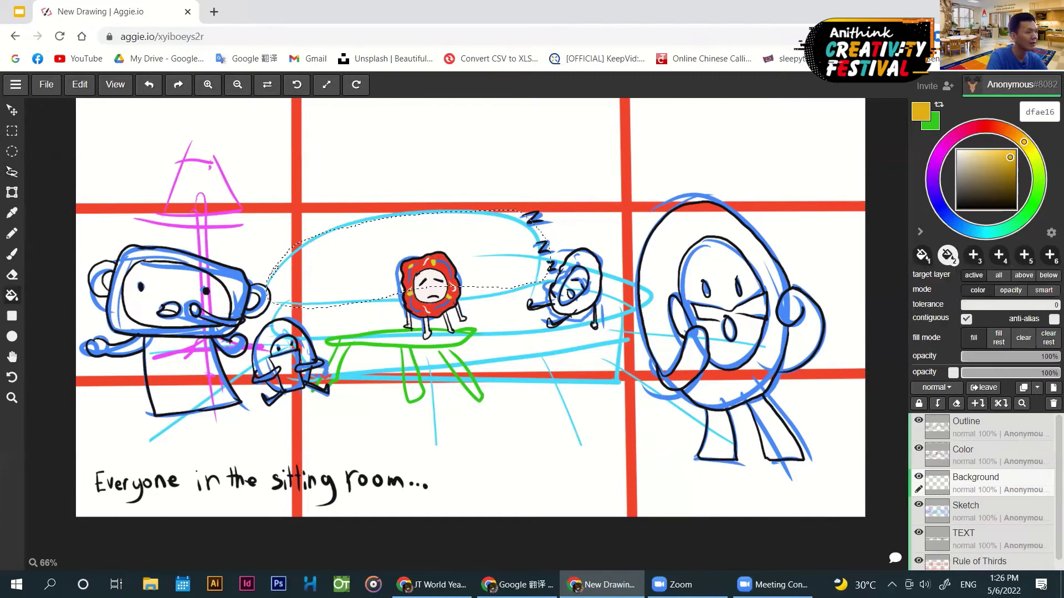
left_click(371, 261)
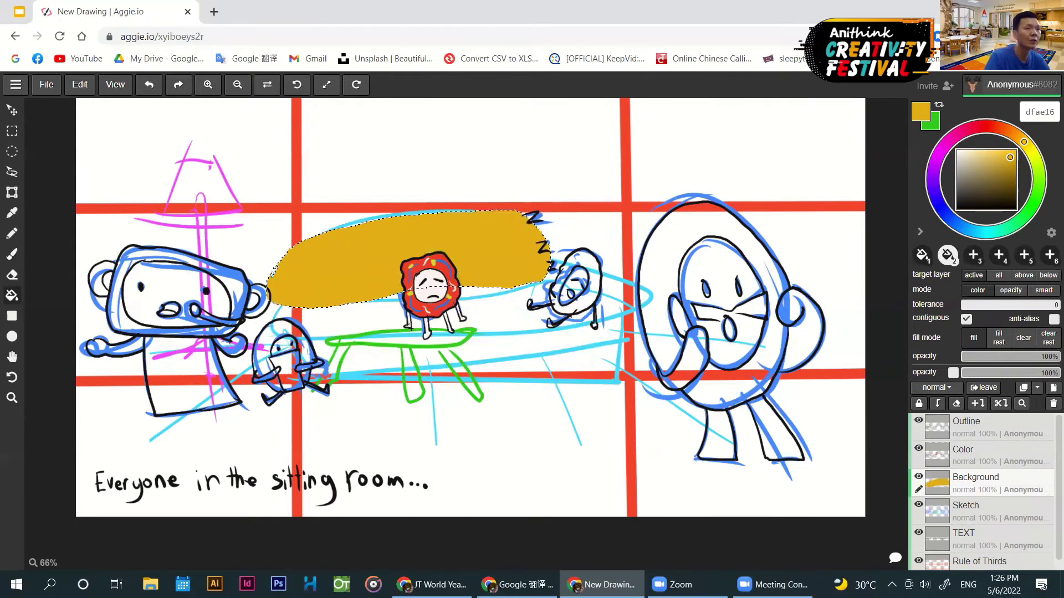
- Lasso the sofa's seat below the backrest and fill it with the lighter yellow e4c052
left_click(1000, 154)
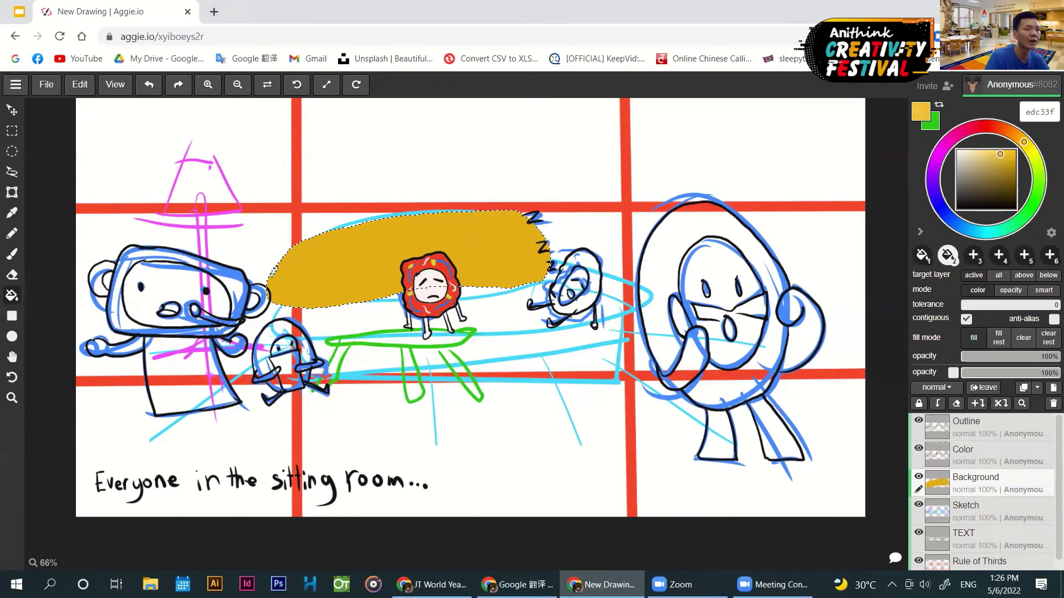
left_click_drag(1000, 154, 995, 157)
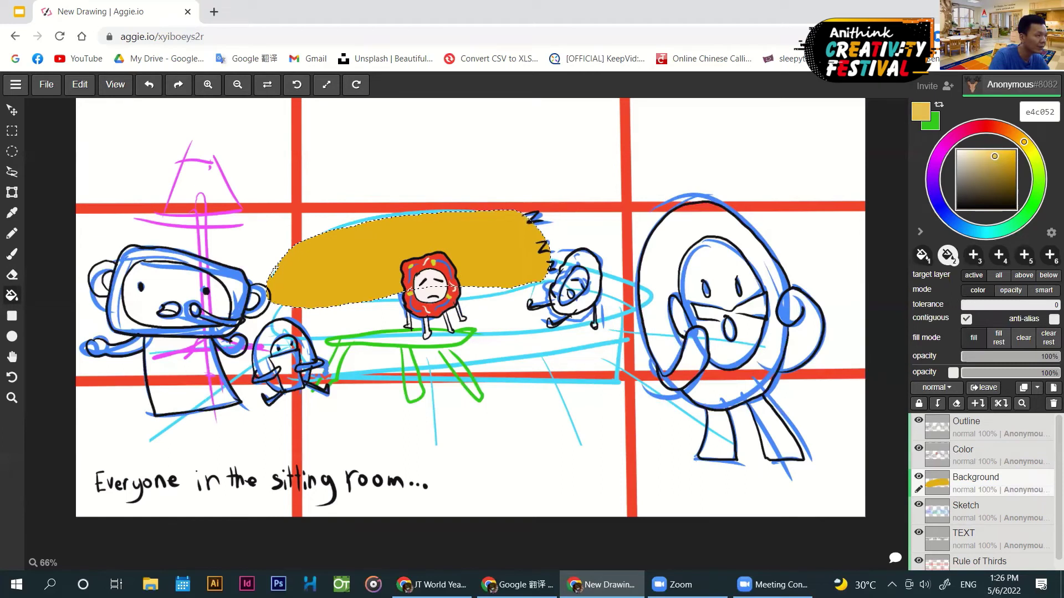
key("l")
mouse_move(368, 286)
left_mouse_down()
mouse_move(417, 275)
mouse_move(616, 293)
mouse_move(290, 303)
mouse_move(369, 285)
left_mouse_up()
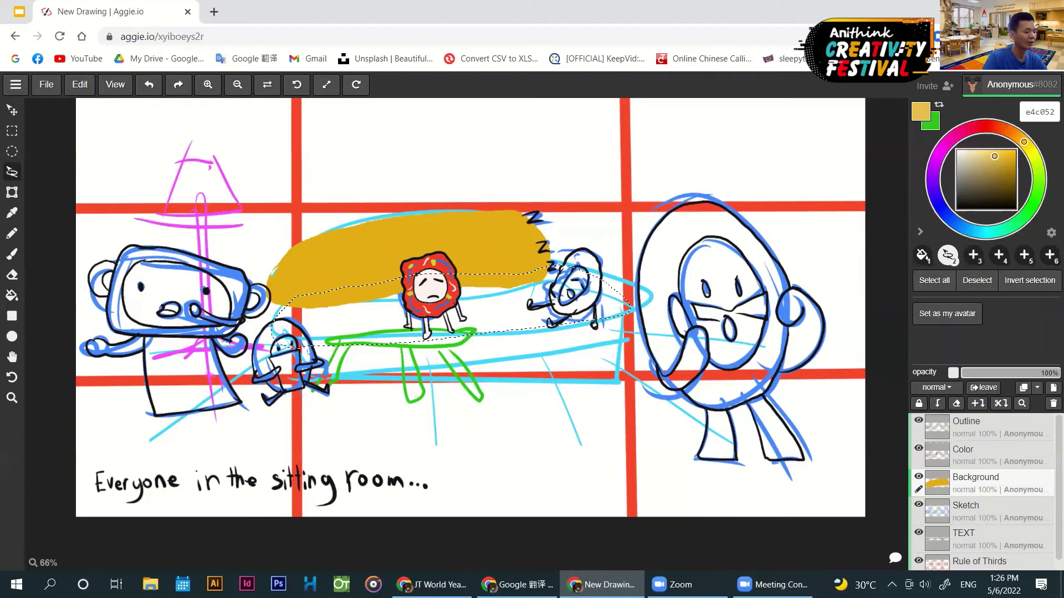
key("g")
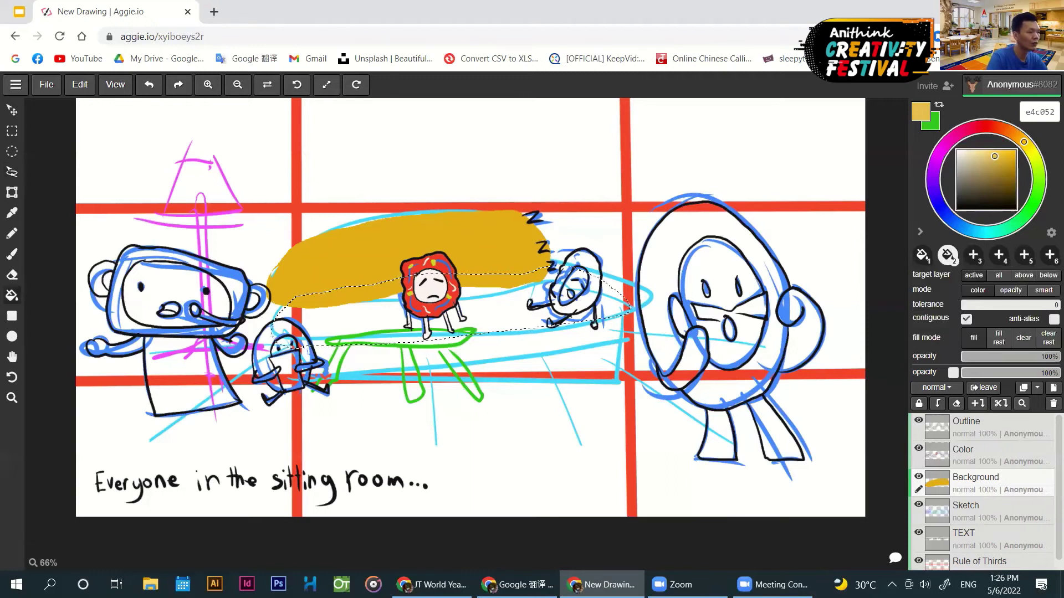
left_click(291, 332)
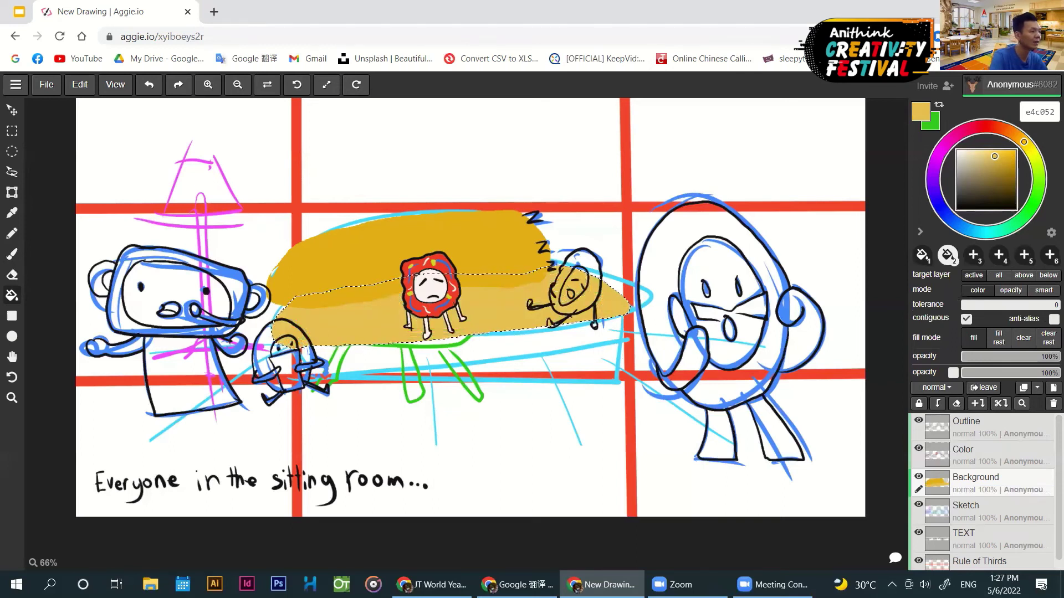
- Sample the backrest color dfae16, lasso the sofa's front base under the seat and fill it with that color
key("l")
key("ctrl+d")
left_click(332, 277, "alt")
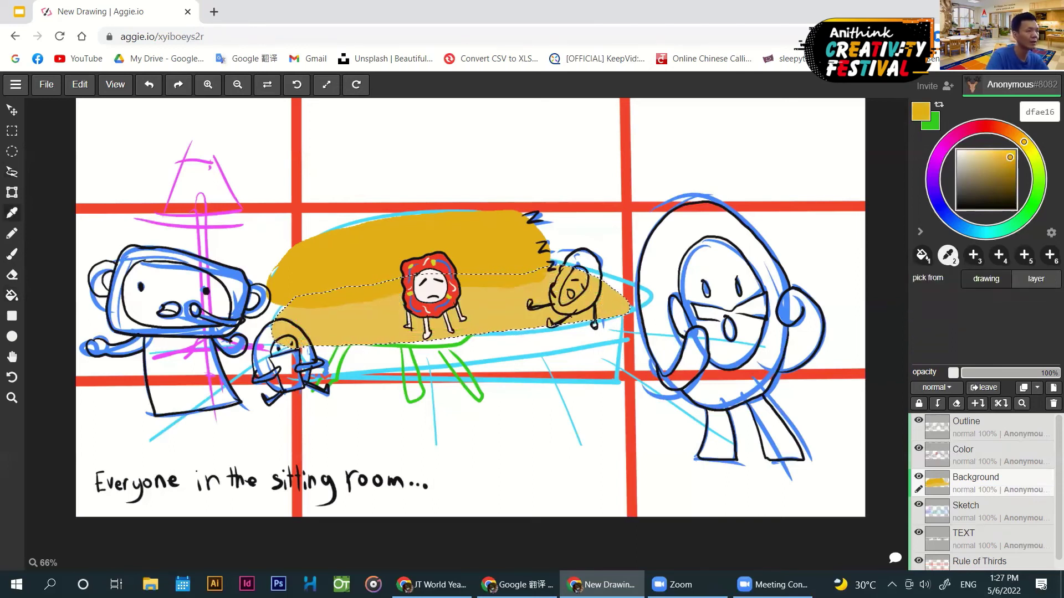
mouse_move(288, 338)
left_mouse_down()
mouse_move(410, 382)
mouse_move(529, 300)
left_mouse_up()
key("g")
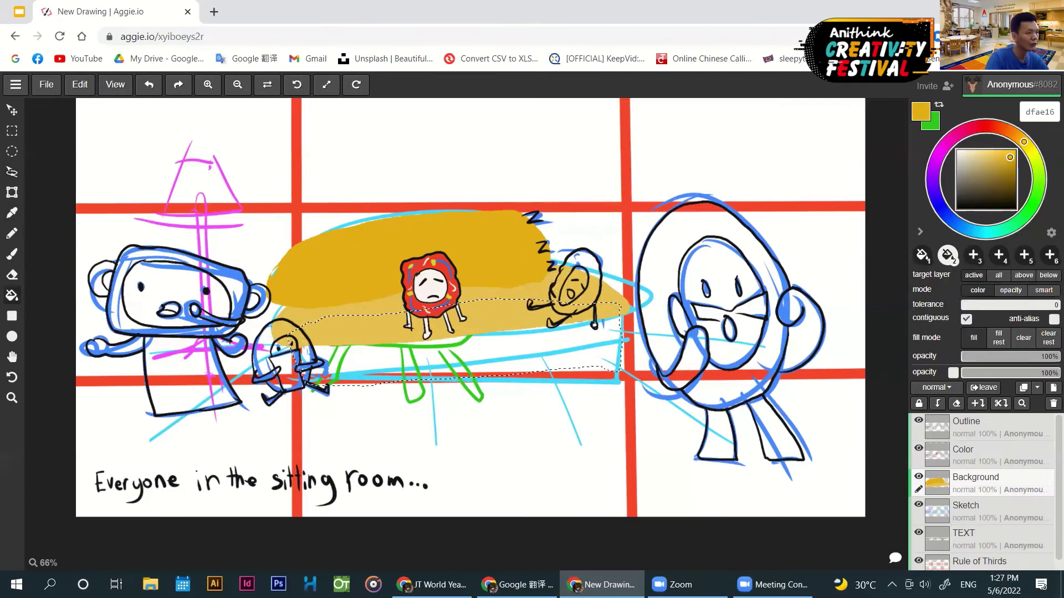
left_click(313, 324)
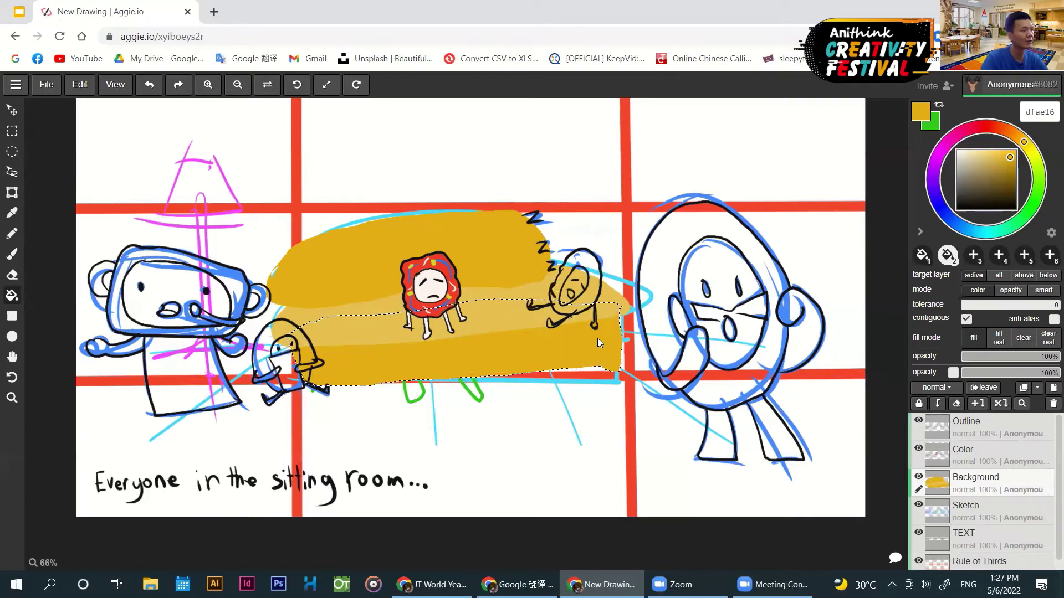
- Hide the Background layer and add a new layer above it named TAble
left_click(918, 476)
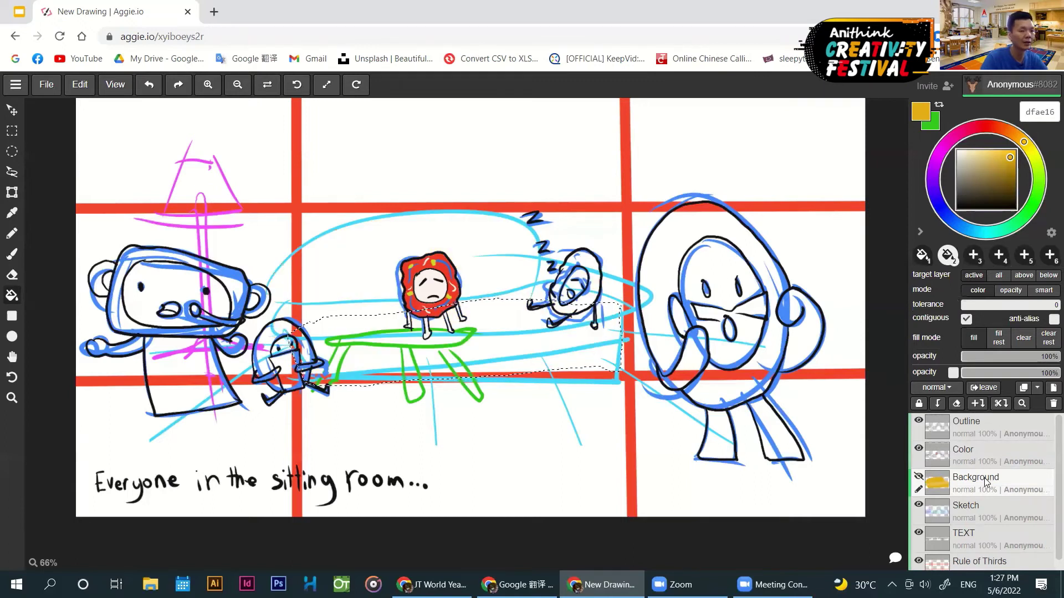
left_click(1054, 388)
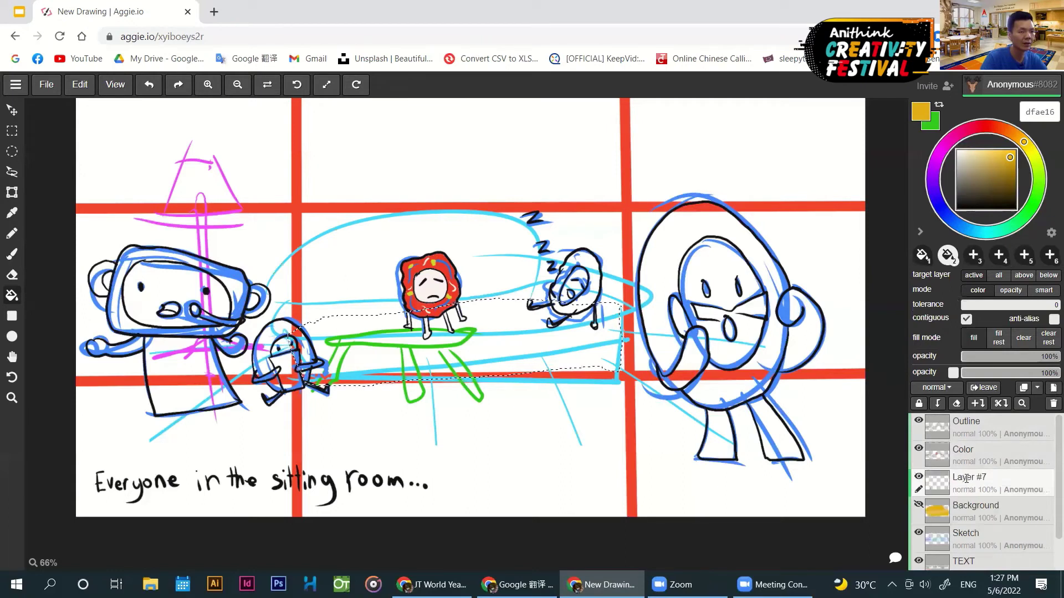
double_click(967, 479)
type("TAble")
key("Return")
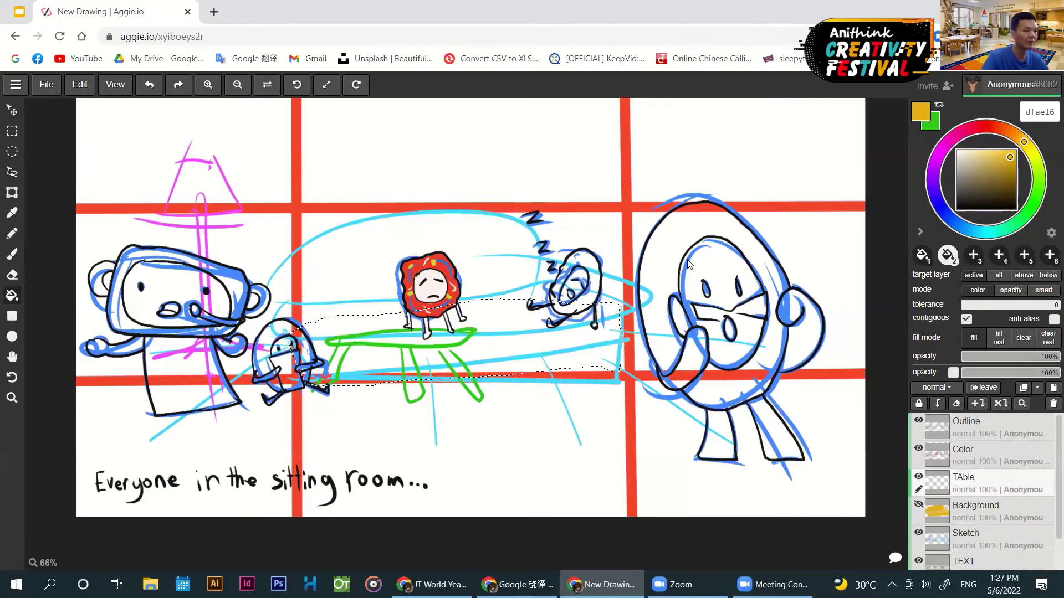
- Lasso the tabletop along the sketch, fill it with light green 90df22 on the TAble layer and clear the selection
left_click(12, 172)
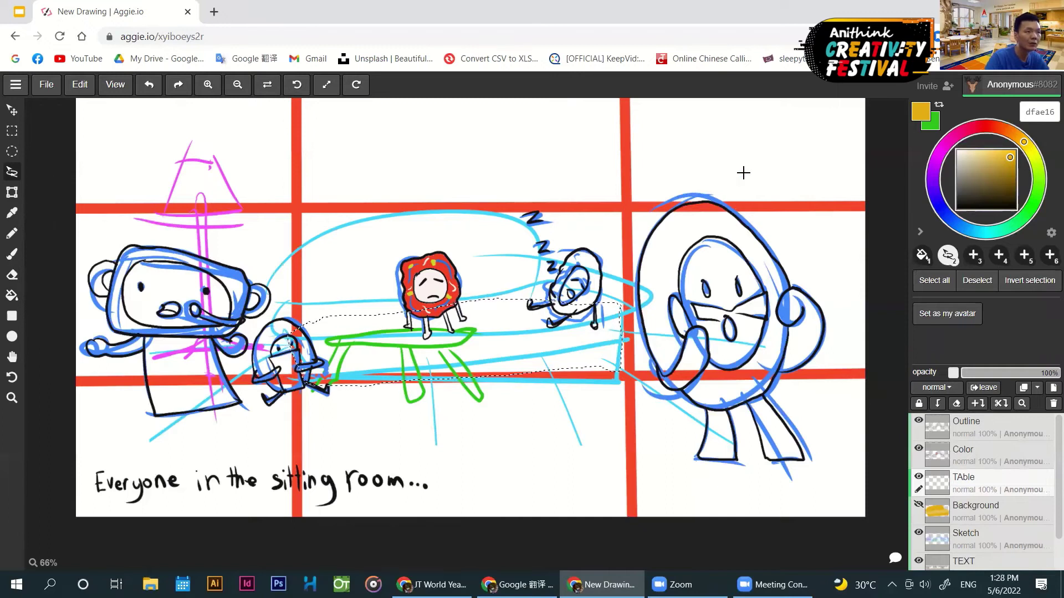
left_click(1039, 176)
left_click(1001, 151)
left_click(1007, 159)
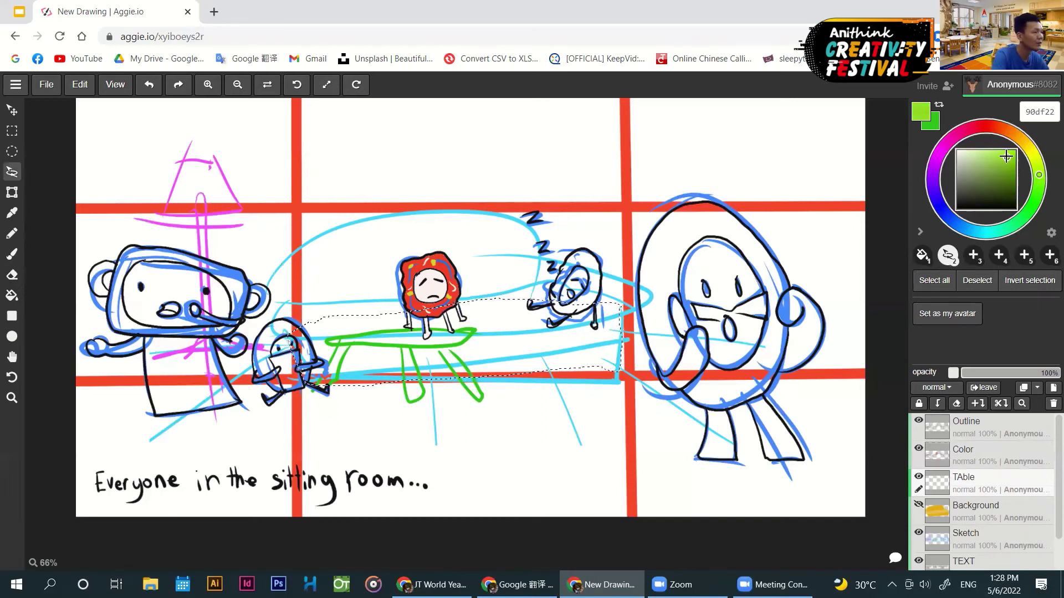
key("ctrl+d")
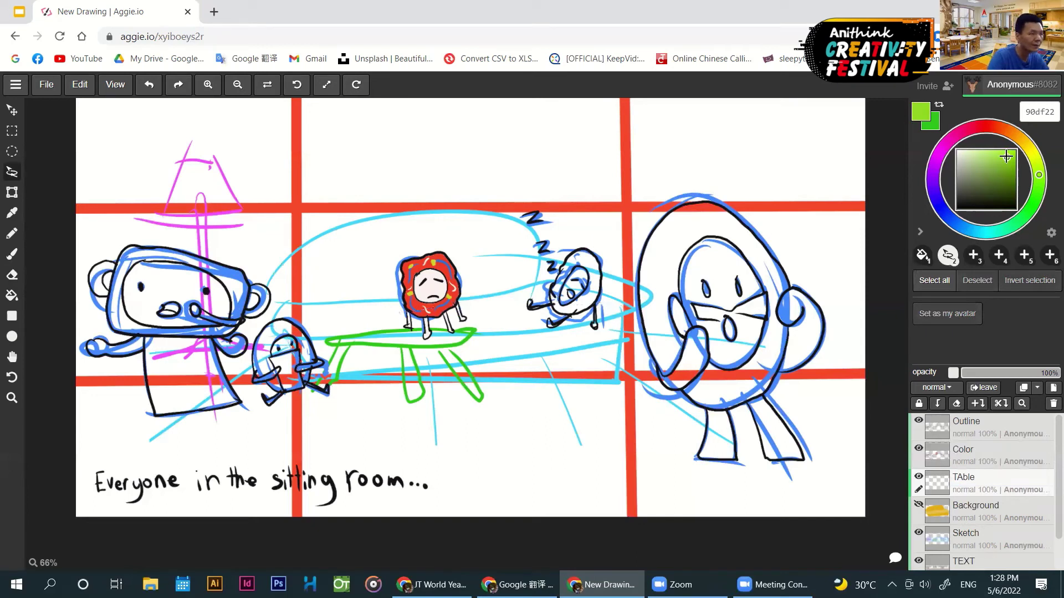
left_click_drag(321, 338, 466, 337)
key("g")
left_click(405, 337)
key("m")
left_click(436, 360)
key("b")
key("m")
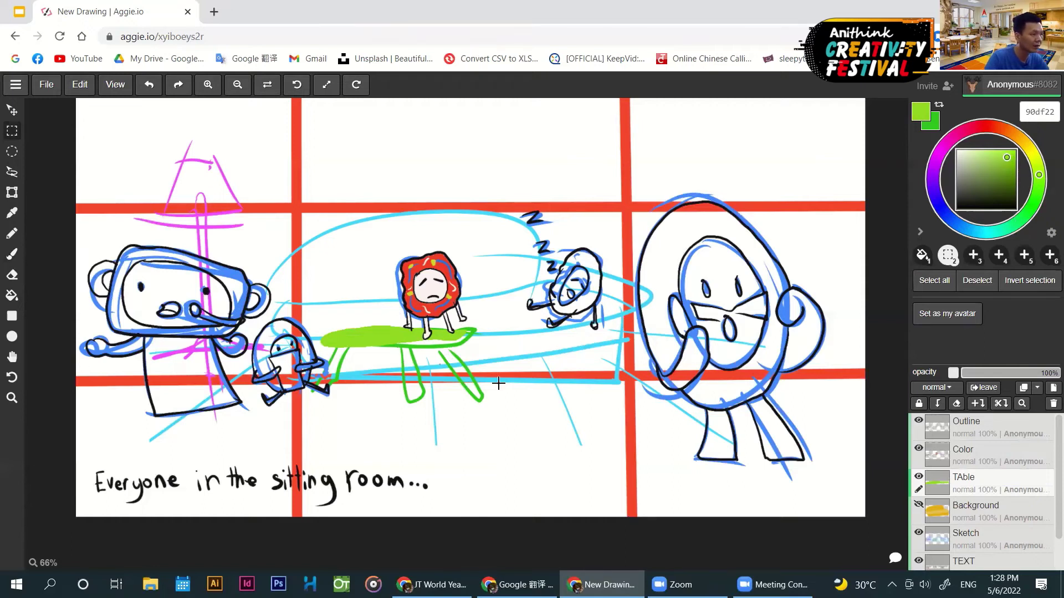
- Paint over the unfilled lower edge and end of the tabletop with the 25 px brush in green 90df22
scroll(478, 392, "up", 1)
scroll(309, 307, "up", 3)
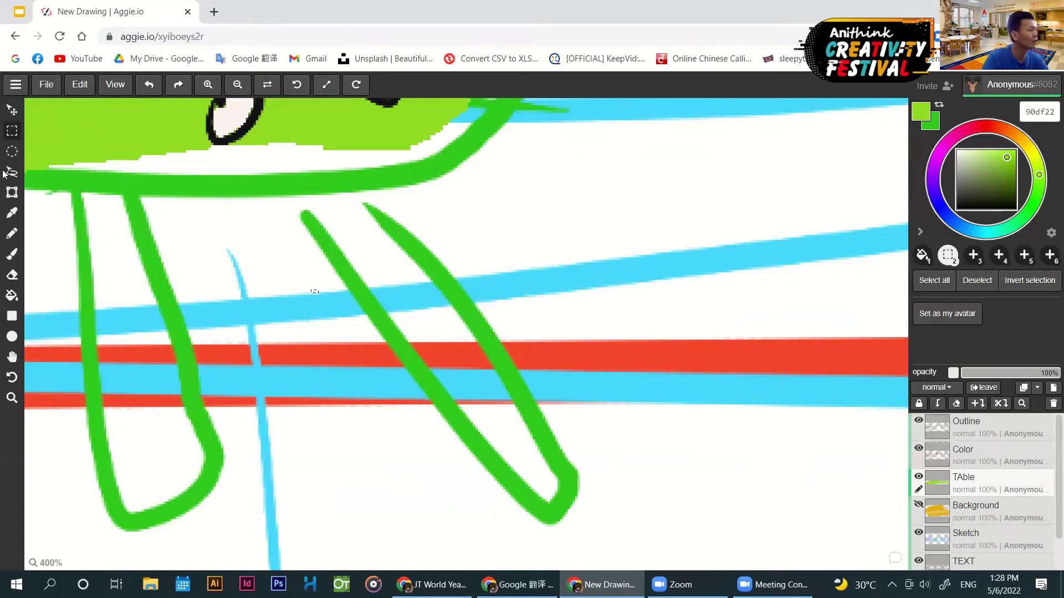
left_click(12, 154)
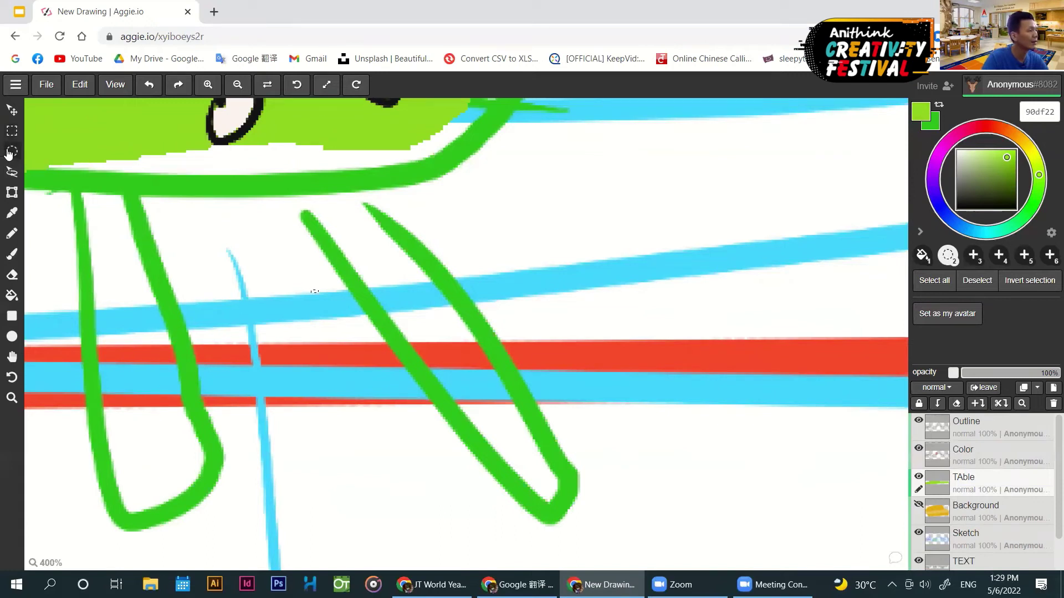
left_click(169, 171)
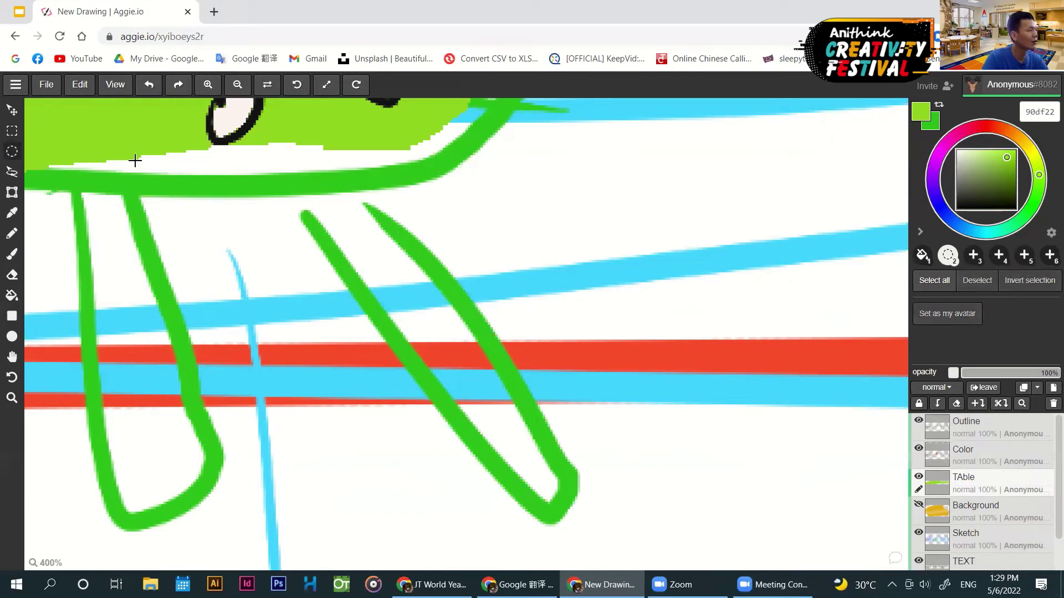
key("b")
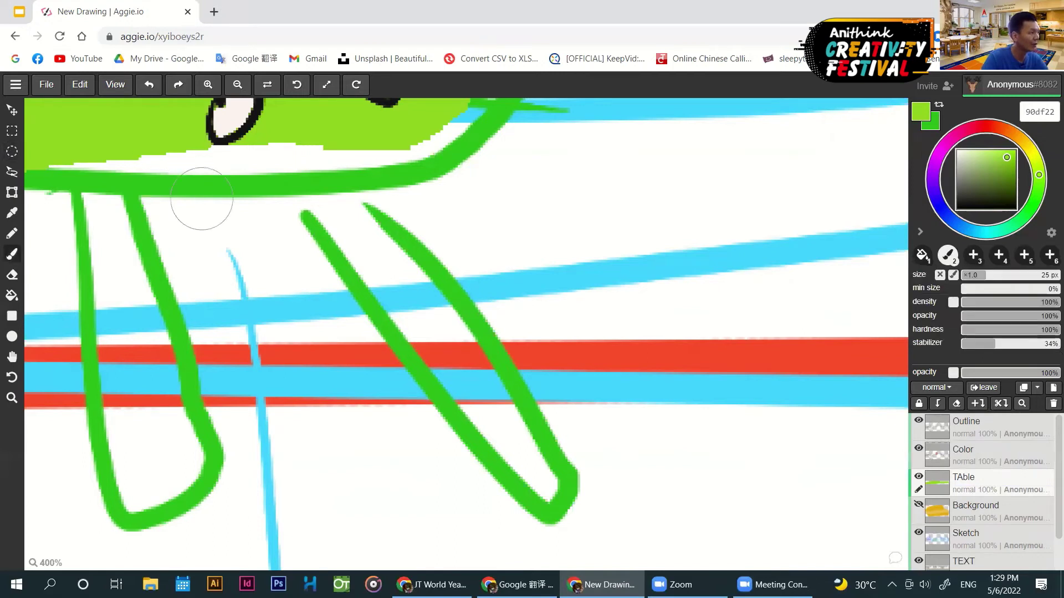
scroll(202, 198, "down", 3)
key("space")
left_click_drag(215, 197, 434, 246)
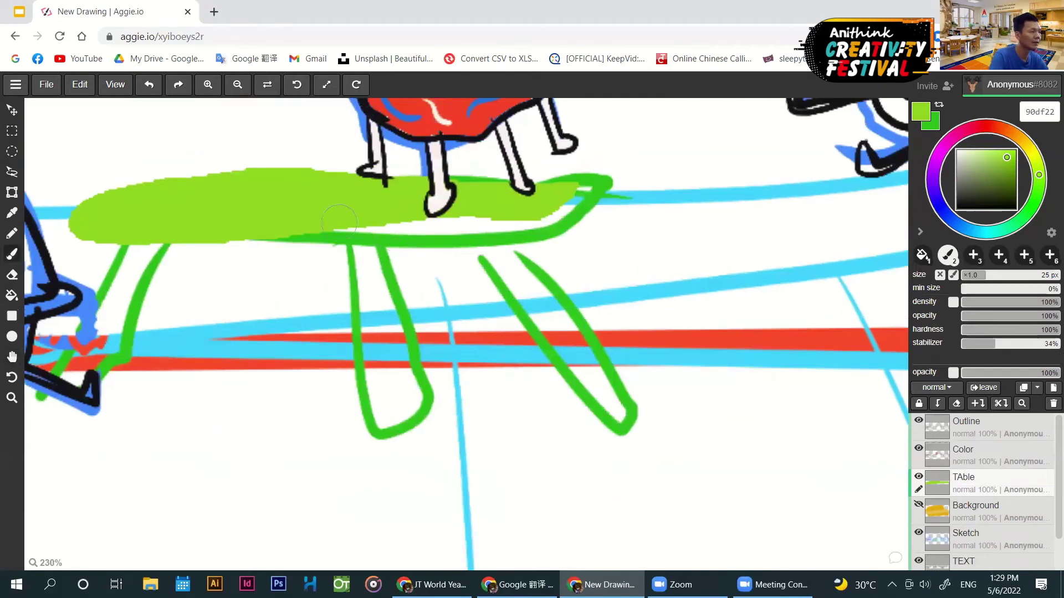
left_click_drag(301, 227, 239, 216)
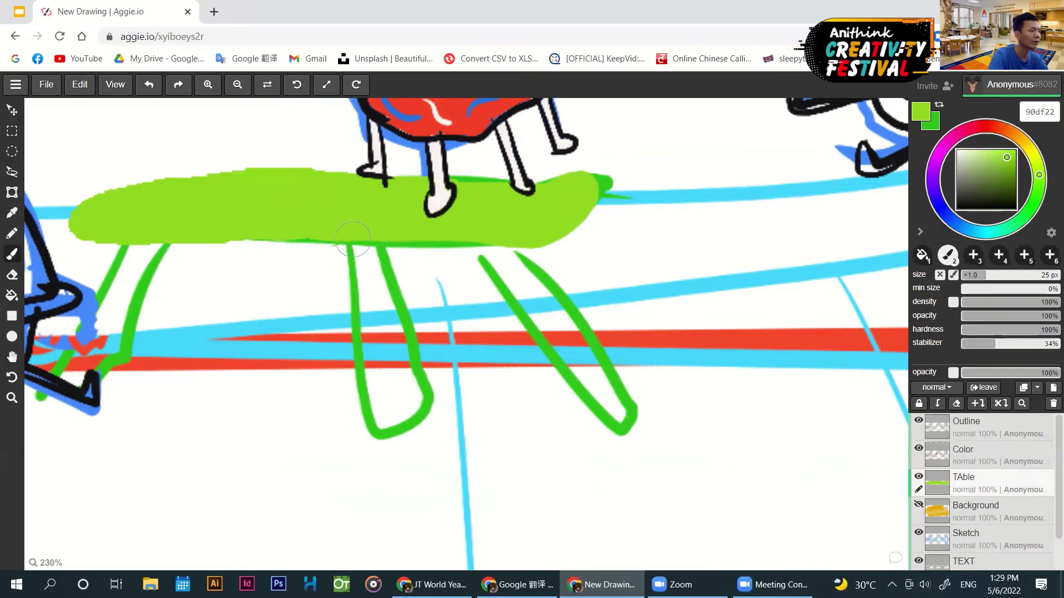
- Choose the darker green 6aaa11, lasso the three table legs below the tabletop and fill them with that color
left_click_drag(471, 252, 538, 308)
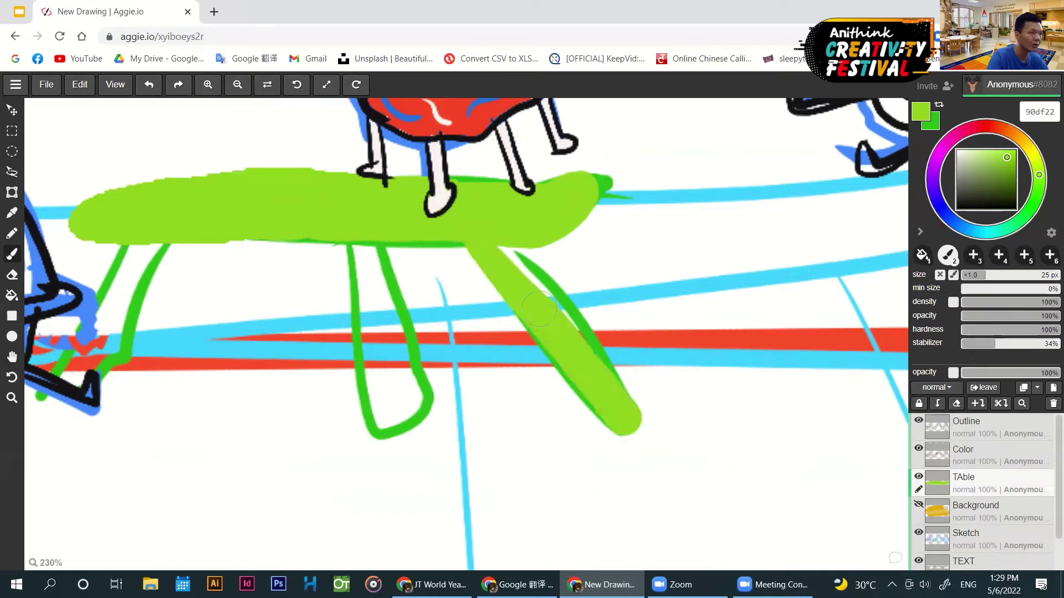
key("ctrl+z")
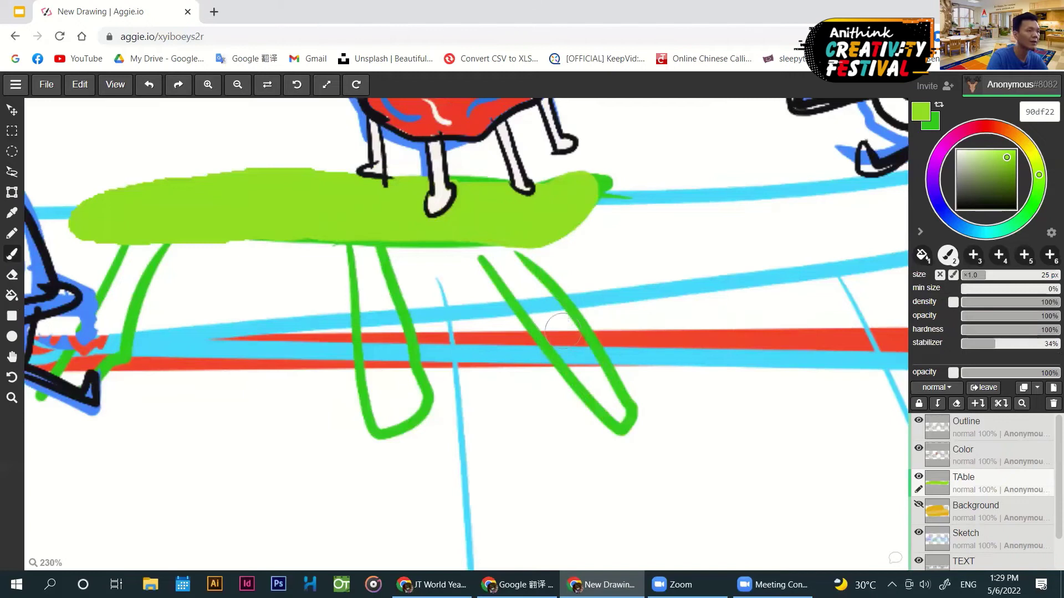
left_click(435, 246, "alt")
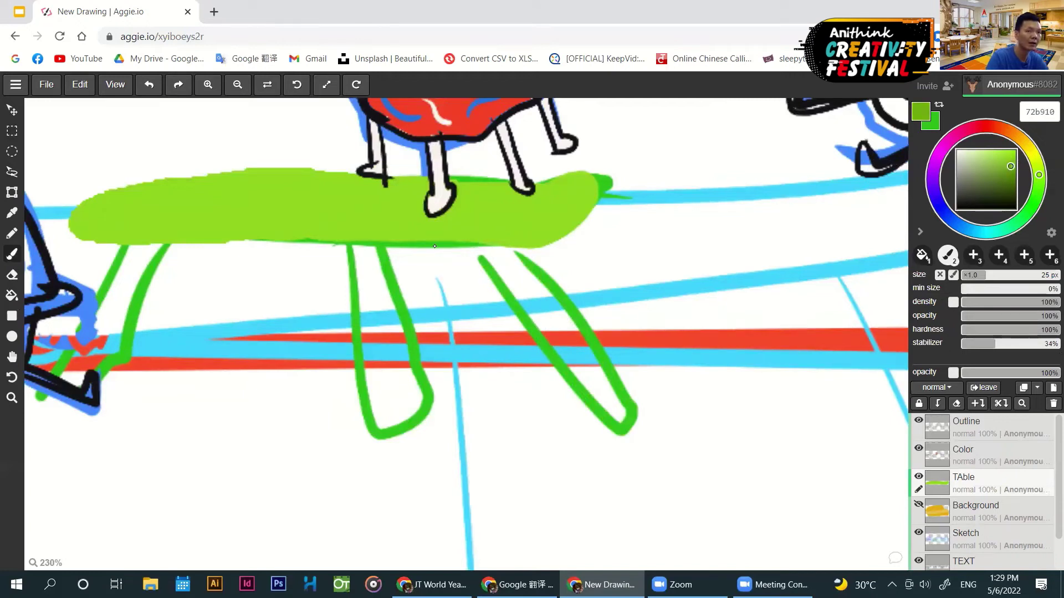
left_click(434, 246, "alt")
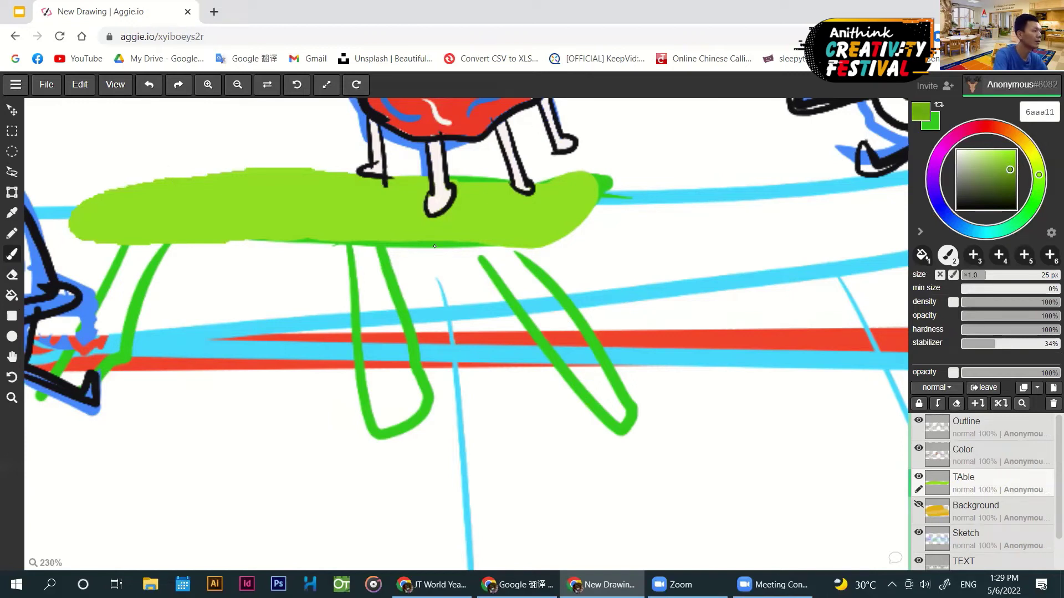
key("l")
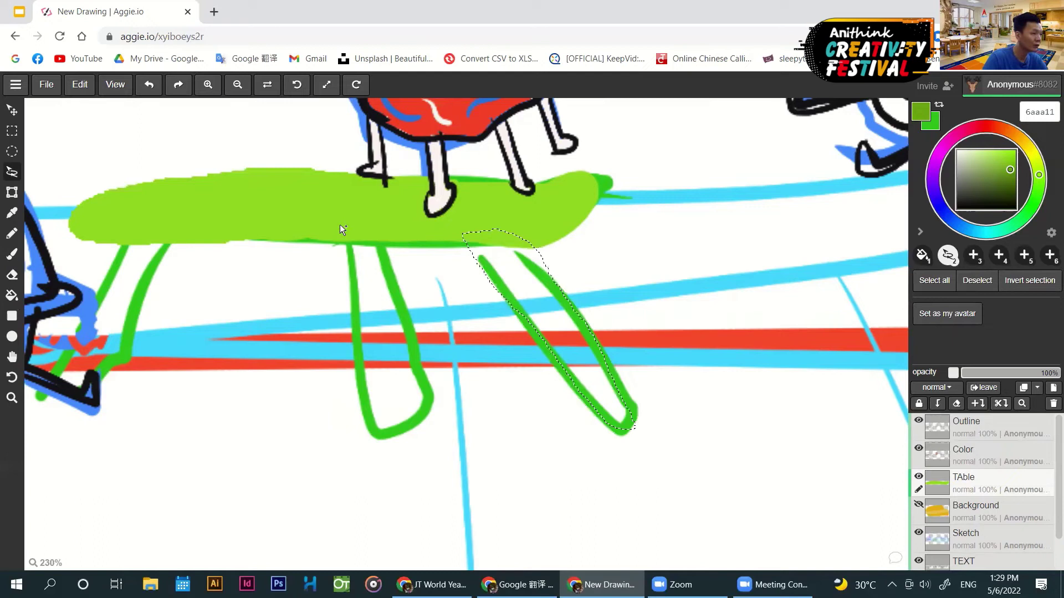
mouse_move(345, 224)
left_mouse_down()
mouse_move(359, 359)
mouse_move(380, 432)
mouse_move(423, 367)
mouse_move(348, 225)
left_mouse_up()
mouse_move(144, 221)
left_mouse_down()
mouse_move(85, 312)
mouse_move(105, 361)
mouse_move(144, 222)
left_mouse_up()
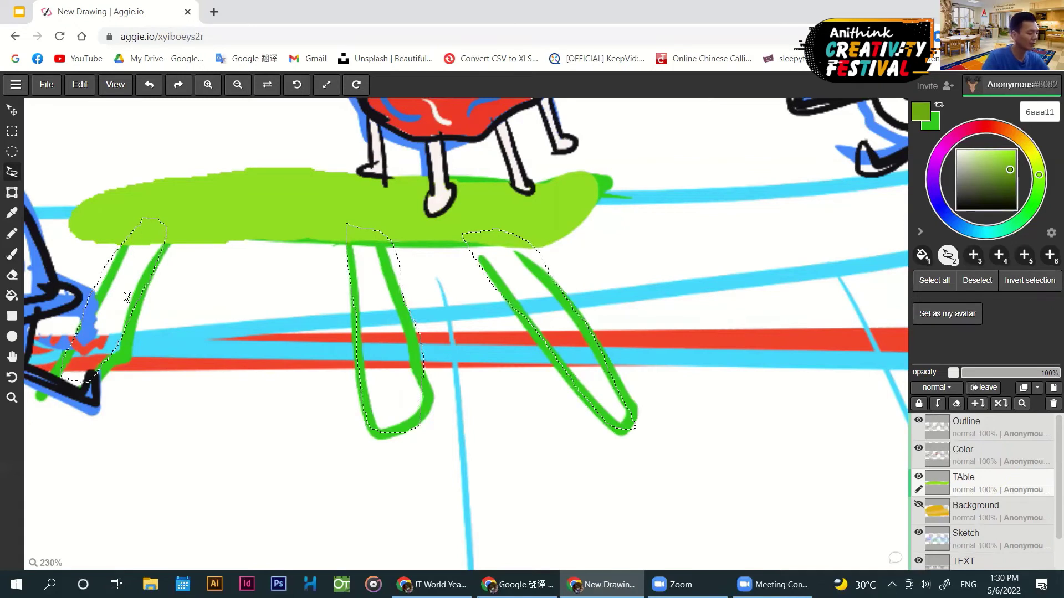
key("g")
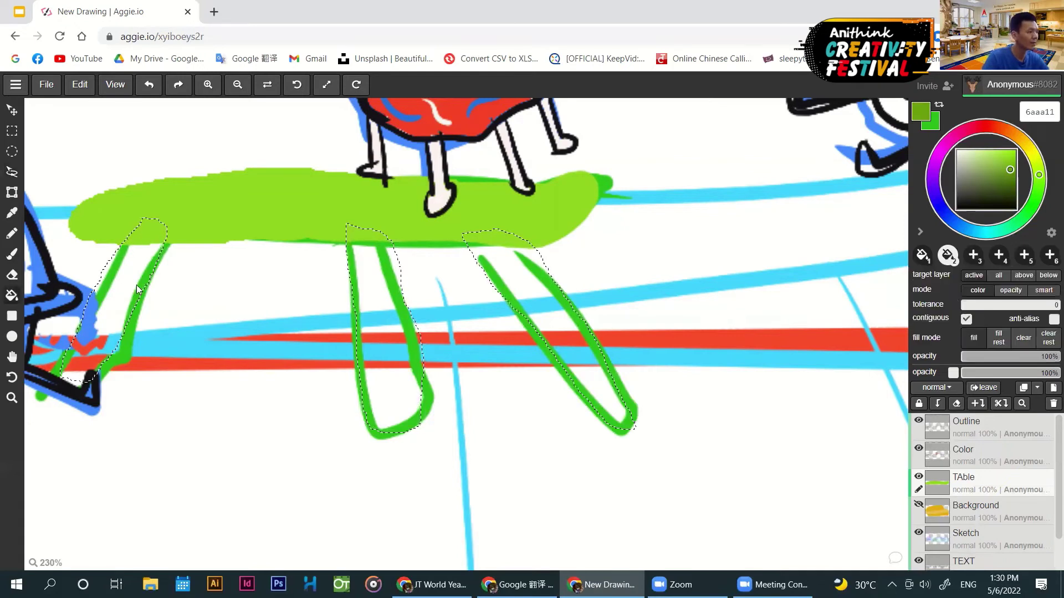
left_click(381, 300)
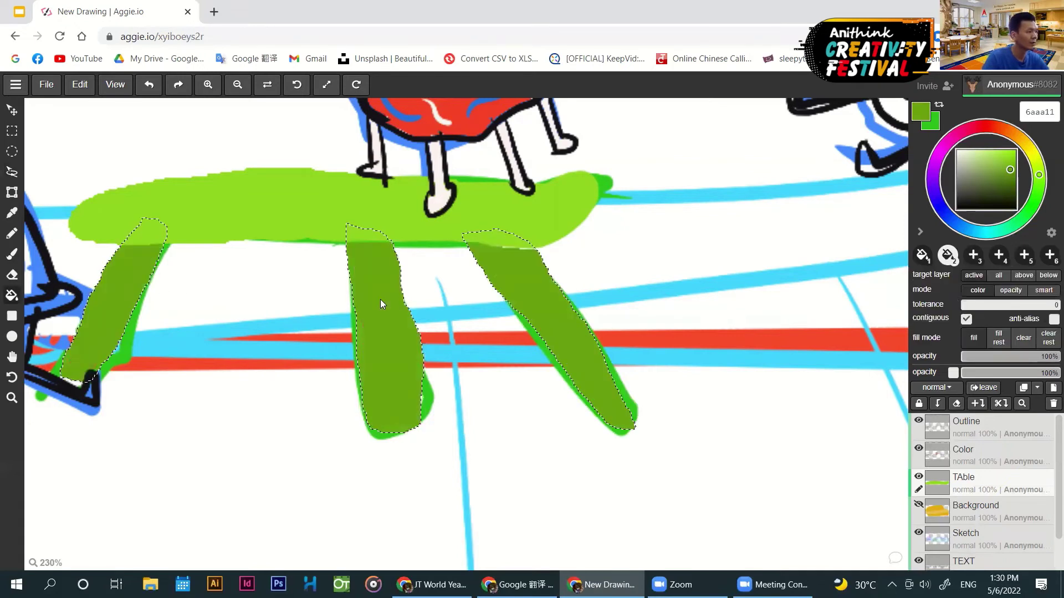
key("m")
left_click(513, 427)
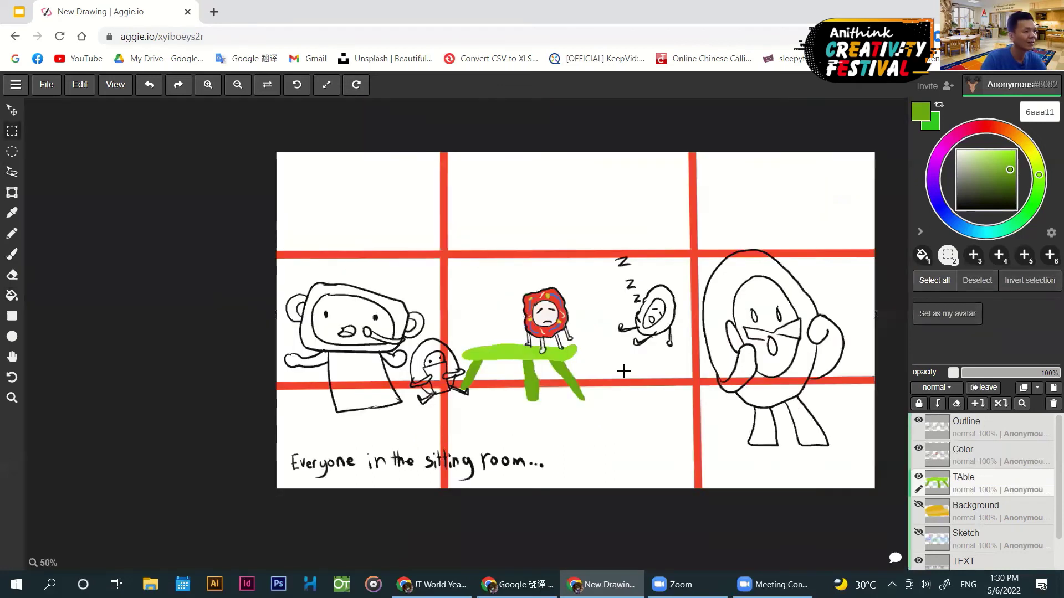
- Move the TAble layer above the Outline layer and show the Background and Sketch layers
scroll(724, 385, "up", 1)
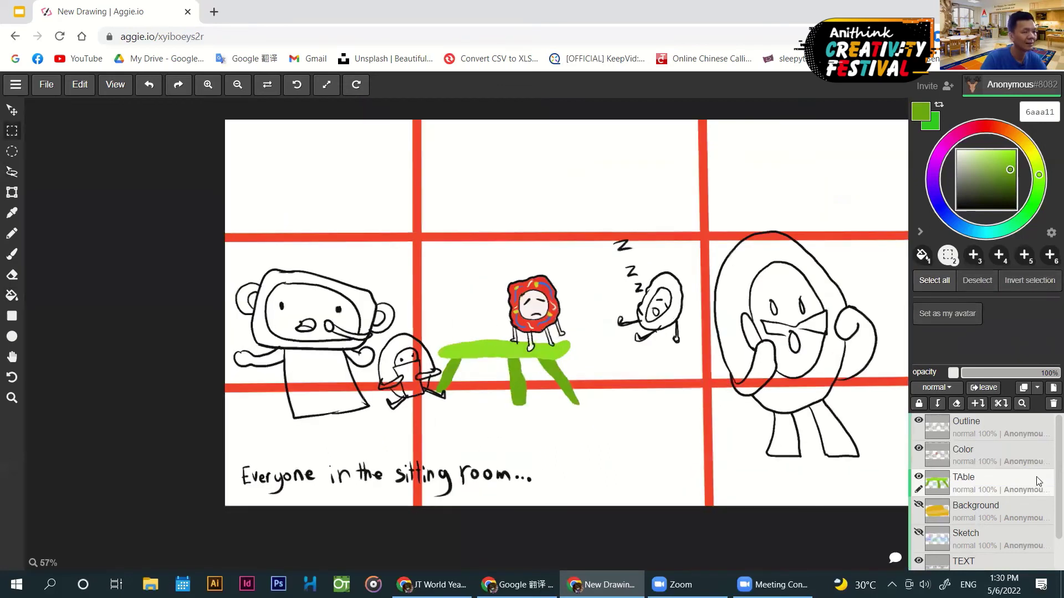
left_click_drag(987, 481, 996, 419)
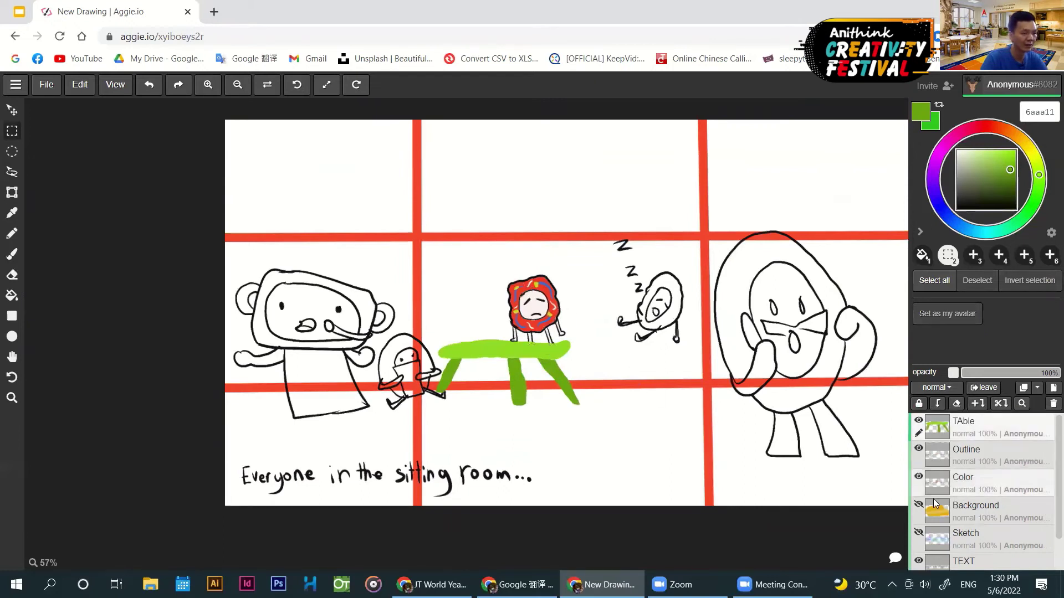
left_click(919, 505)
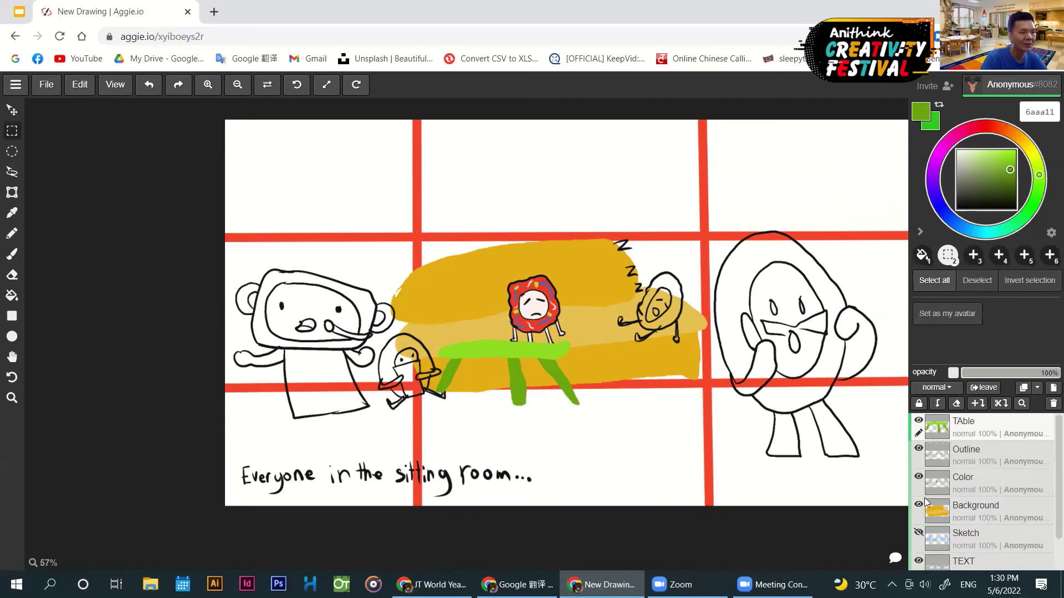
left_click(918, 535)
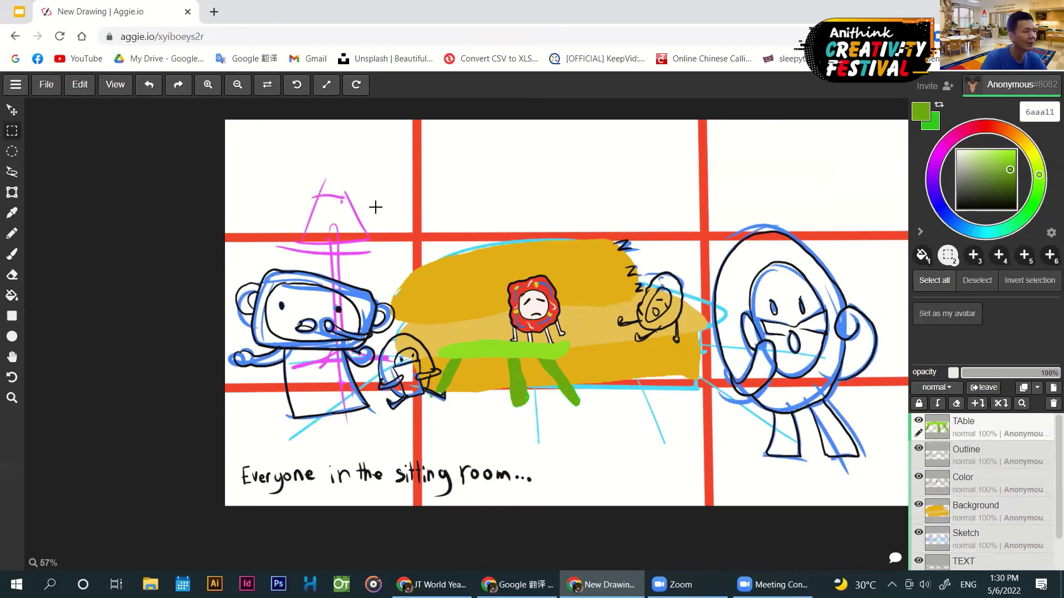
- Choose pink ff6aed, lasso the lampshade along the sketch and fill the selection with it on the TAble layer
left_click(13, 174)
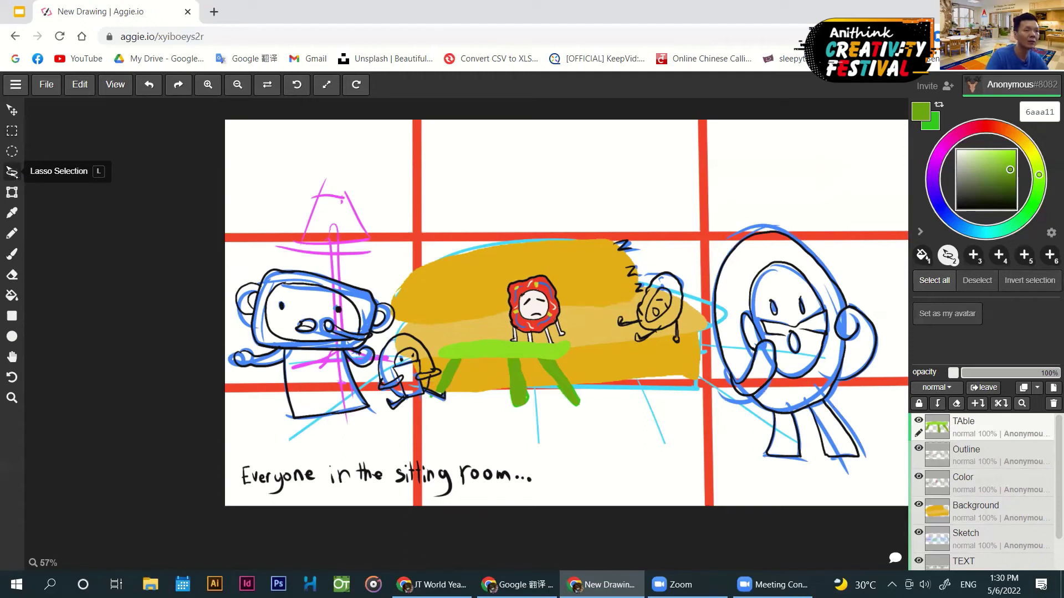
left_click(944, 147)
left_click_drag(978, 151, 991, 150)
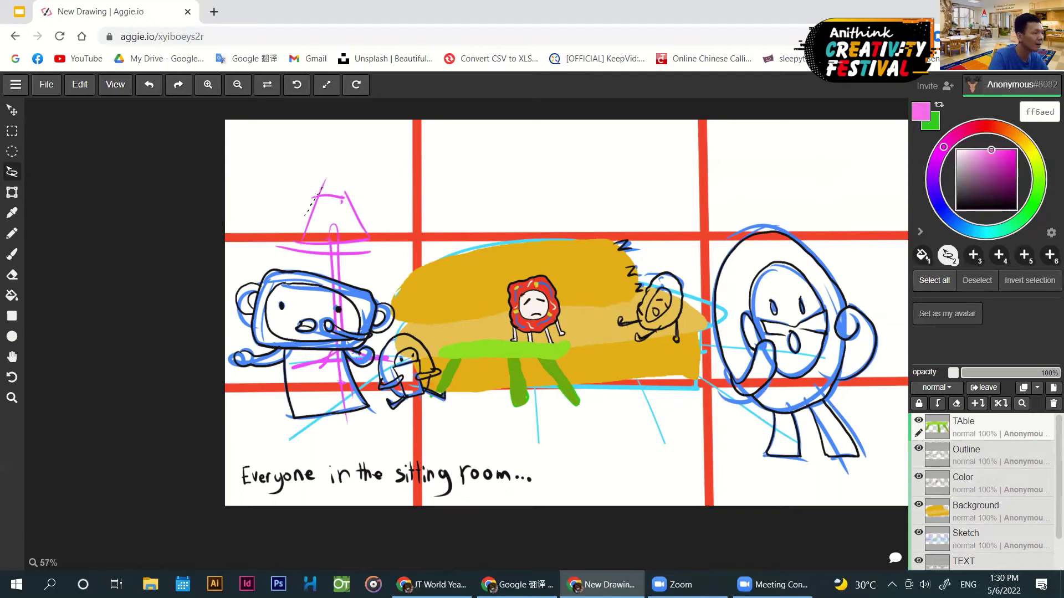
mouse_move(292, 242)
left_mouse_down()
mouse_move(316, 247)
mouse_move(308, 194)
left_mouse_up()
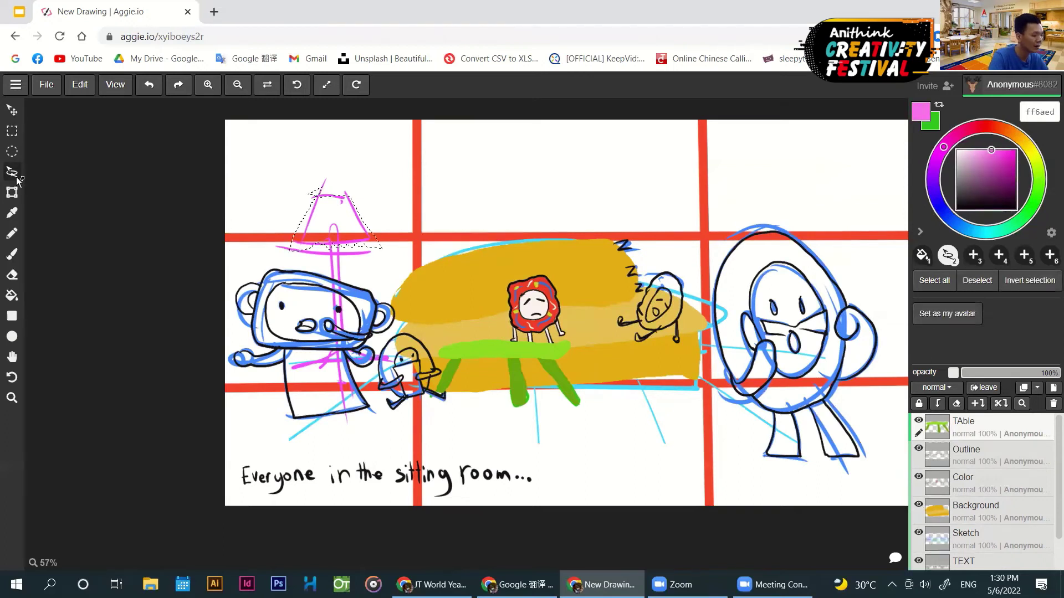
key("g")
left_click(341, 202)
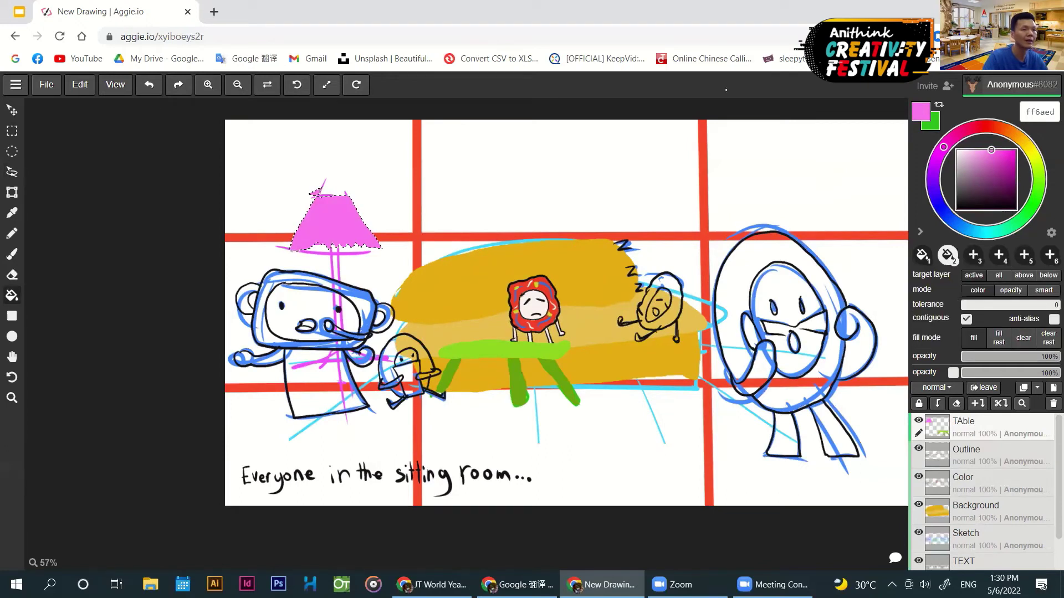
- Choose orange e47b25, lasso the lamp's pole and base, fill them with that color and clear the selection
left_click(1007, 131)
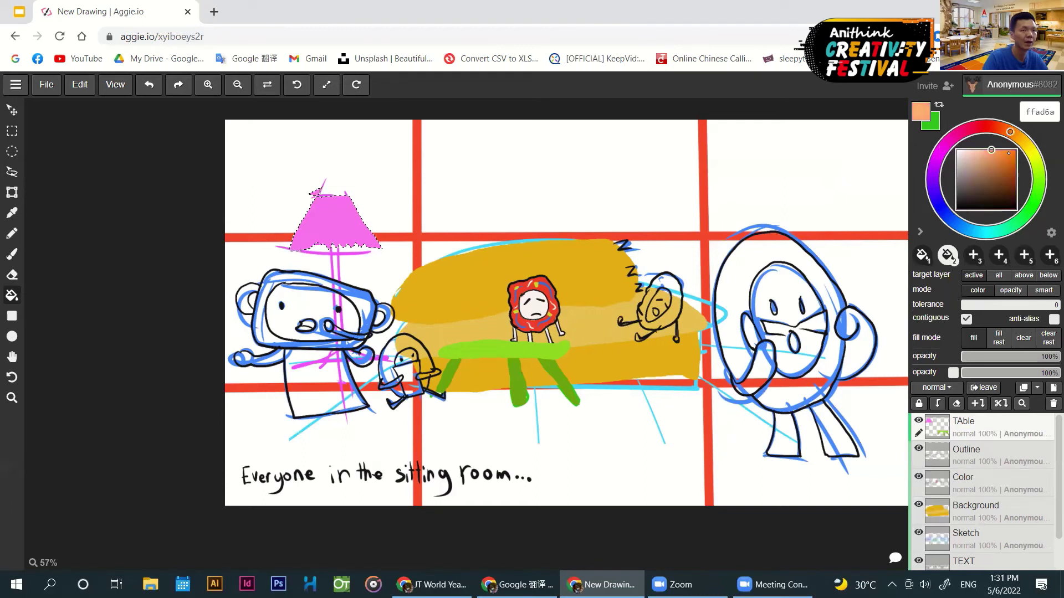
left_click(1006, 156)
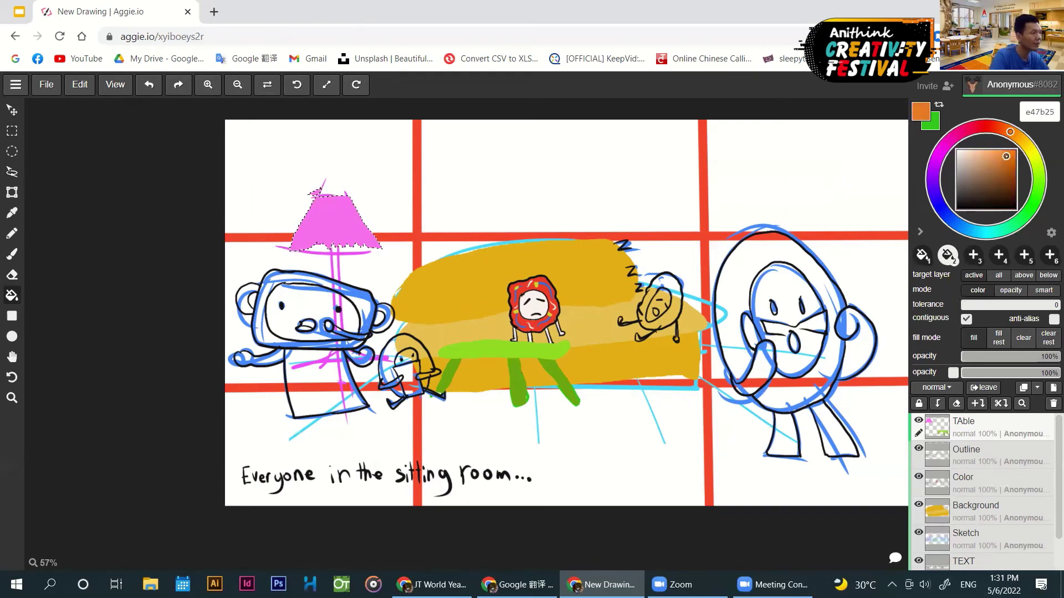
key("l")
key("ctrl+d")
mouse_move(328, 238)
left_mouse_down()
mouse_move(320, 355)
mouse_move(362, 360)
mouse_move(343, 347)
mouse_move(334, 252)
left_mouse_up()
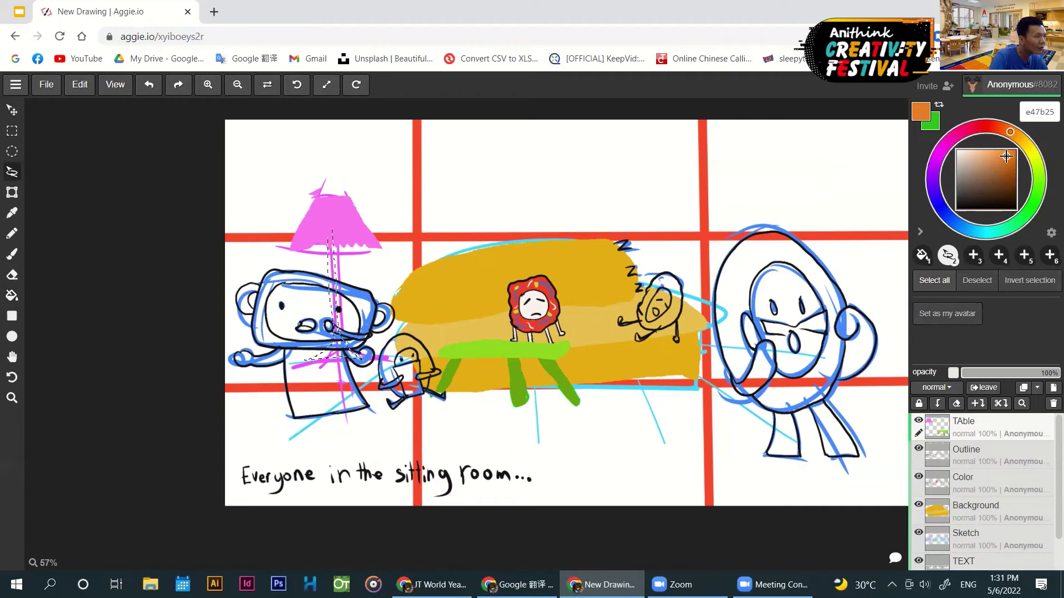
key("g")
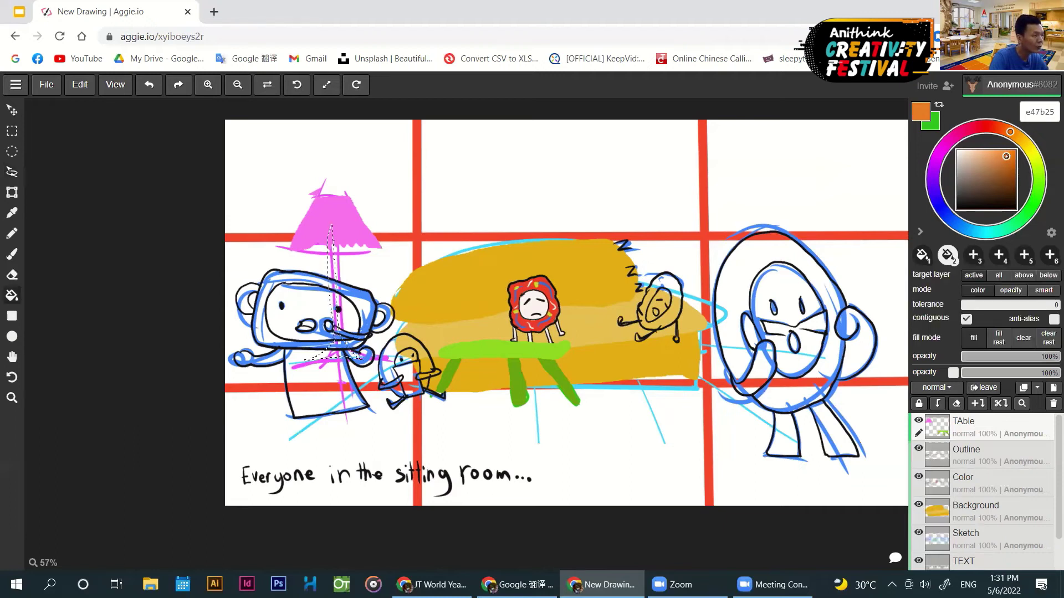
left_click(333, 253)
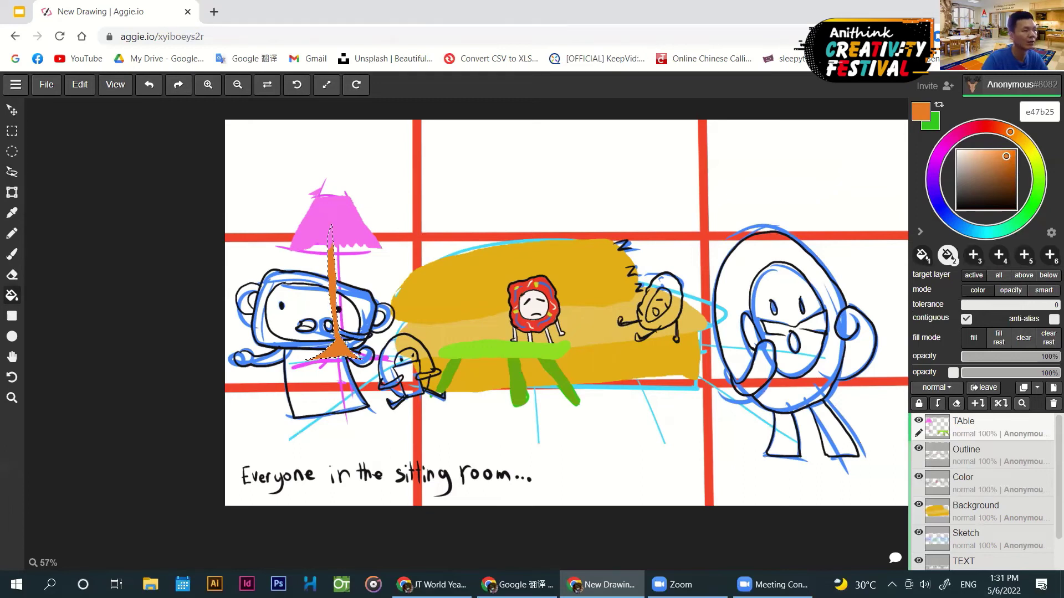
key("ctrl+d")
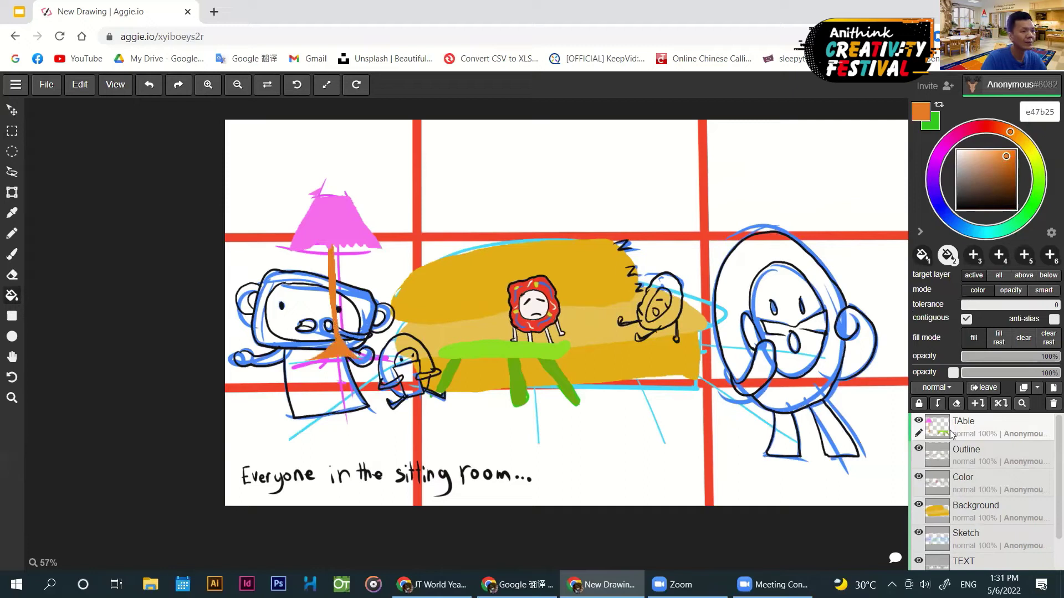
- Add a new layer directly above the Sketch layer and name it Land
left_click(969, 531)
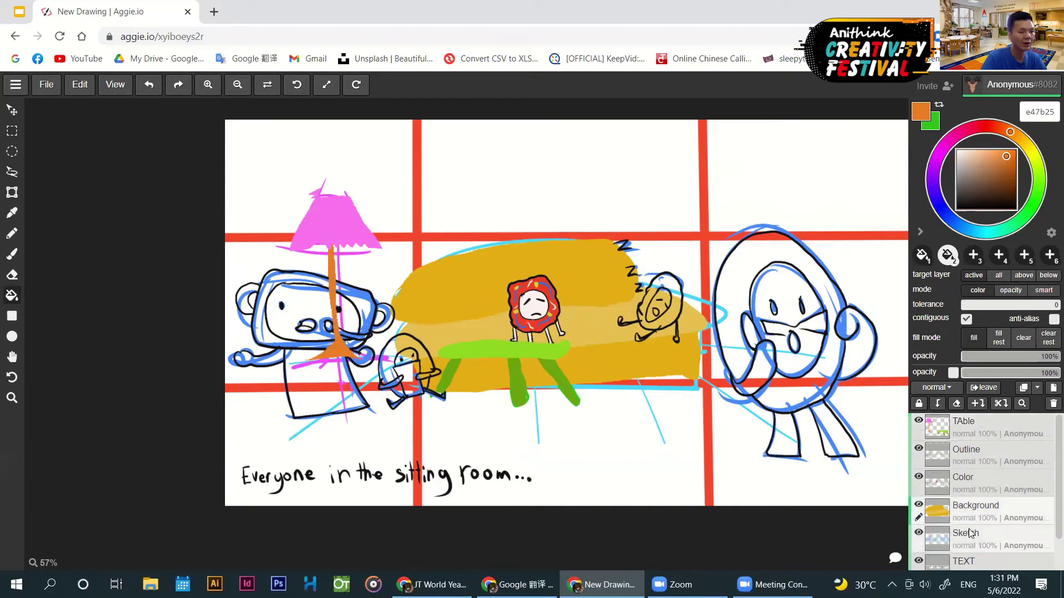
scroll(970, 533, "down", 1)
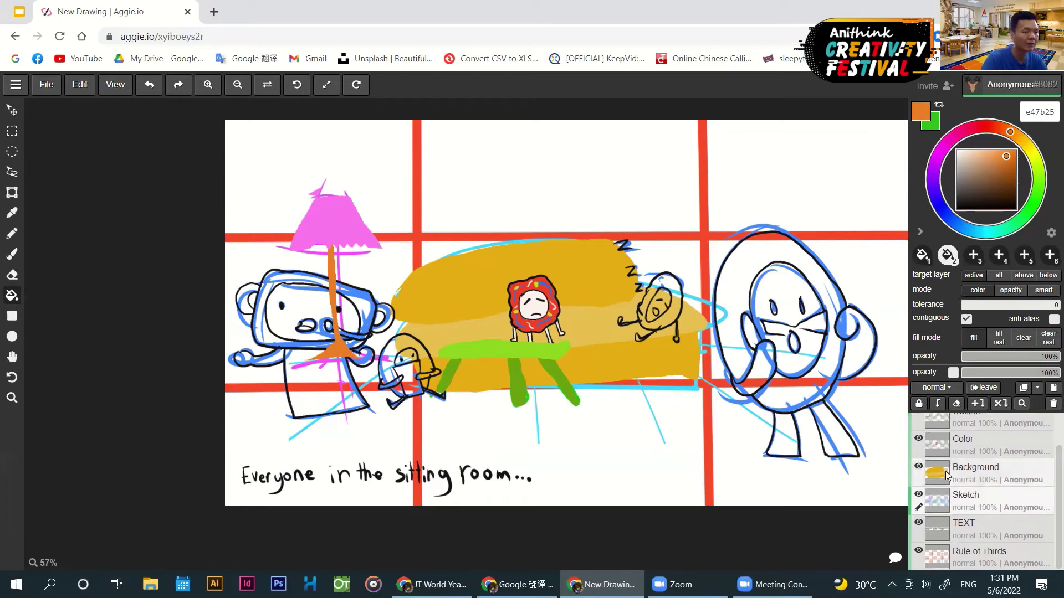
scroll(949, 475, "up", 1)
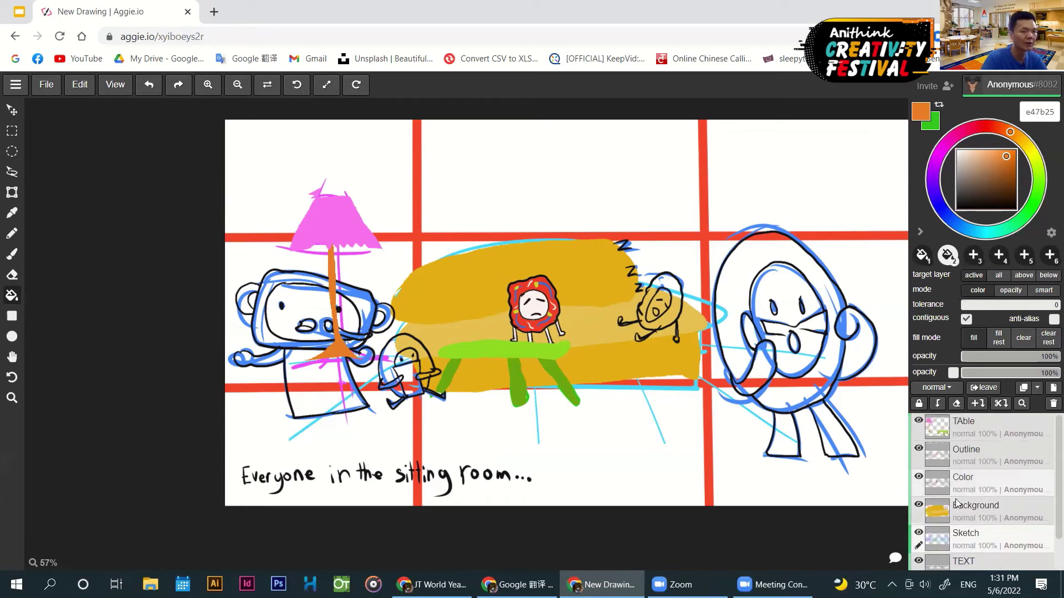
scroll(958, 504, "down", 1)
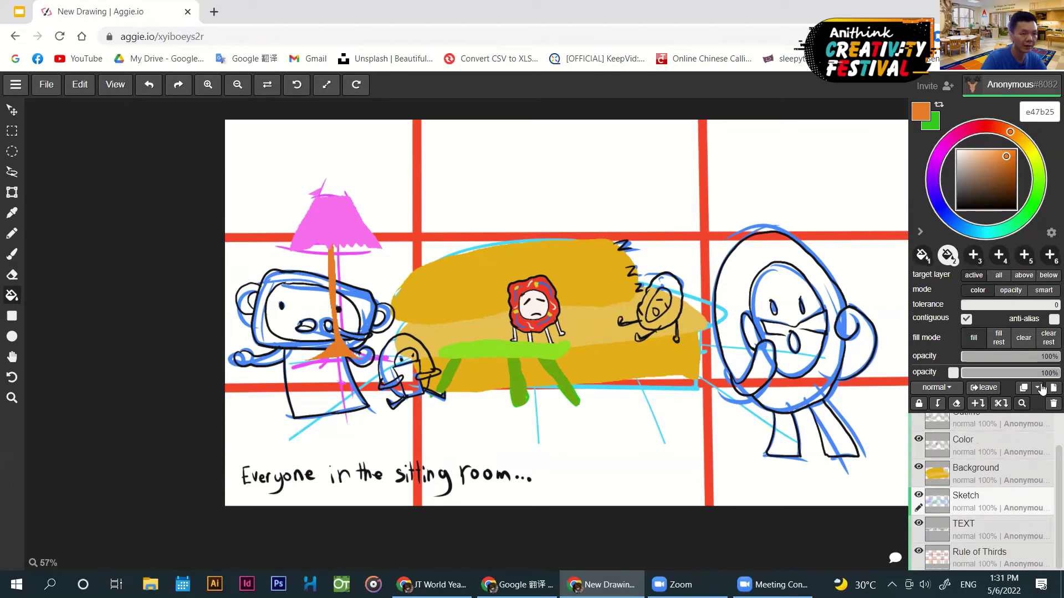
left_click(1052, 388)
double_click(967, 495)
type("Land")
- Choose brown 975927, paint a floor line across the panel with a 35 px brush and fill the area below it on the Land layer
left_click(1001, 174)
scroll(432, 391, "down", 1)
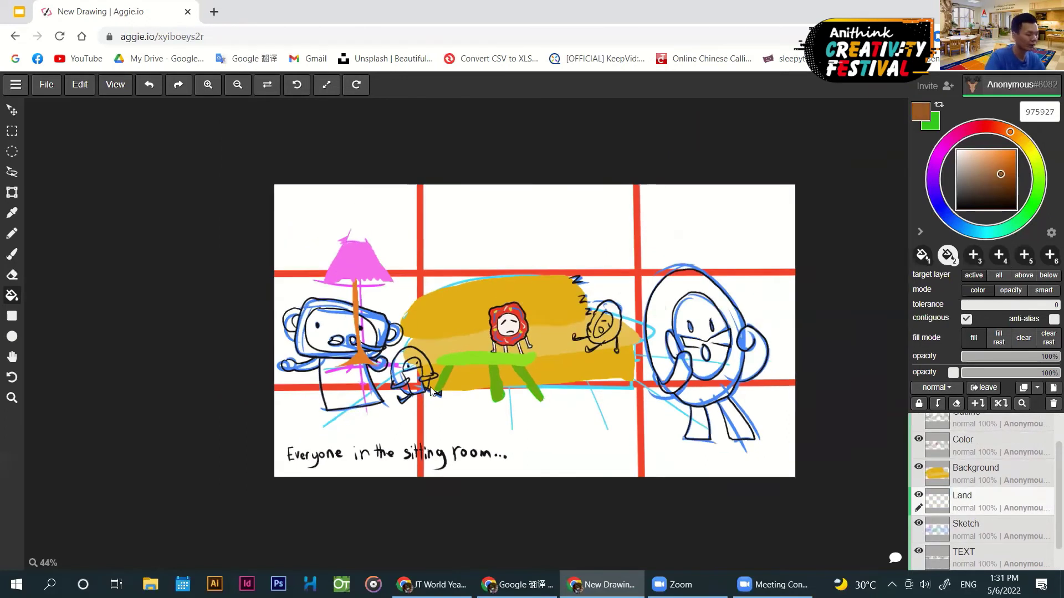
key("b")
left_click_drag(266, 379, 798, 346)
key("ctrl+z")
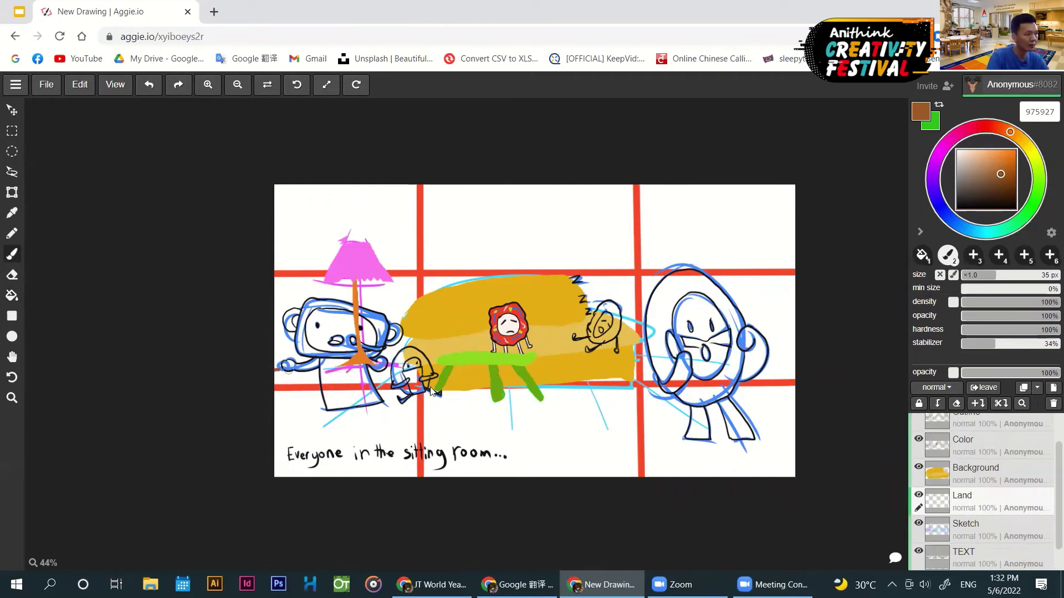
key("ctrl+y")
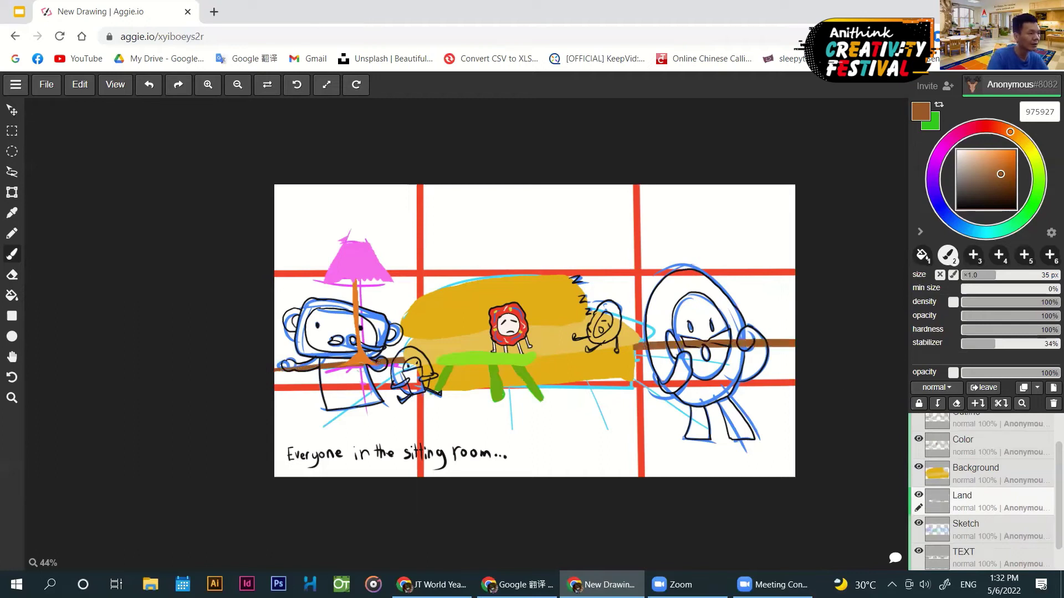
key("g")
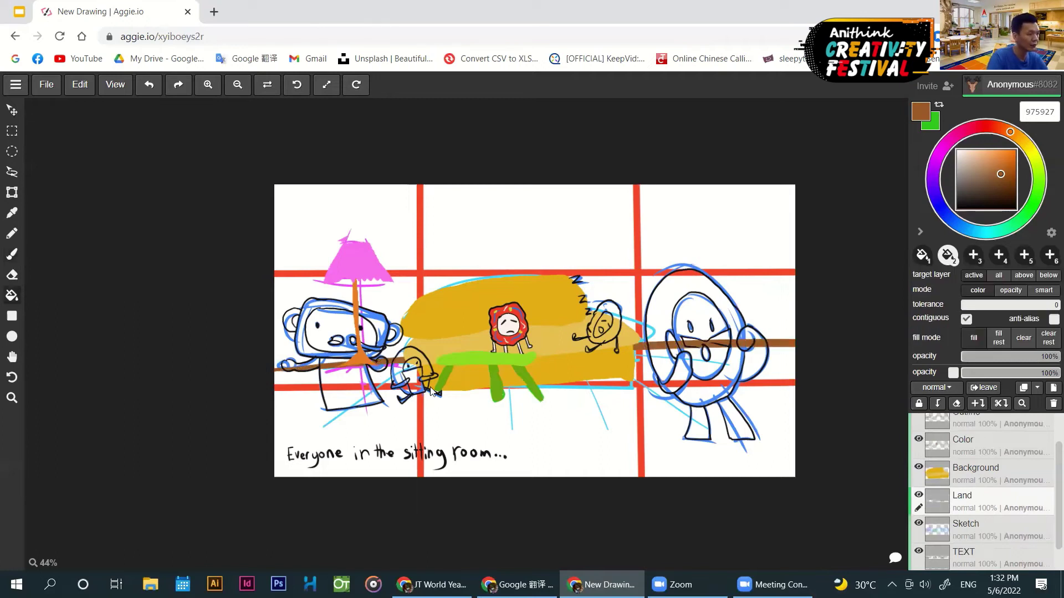
left_click(434, 391)
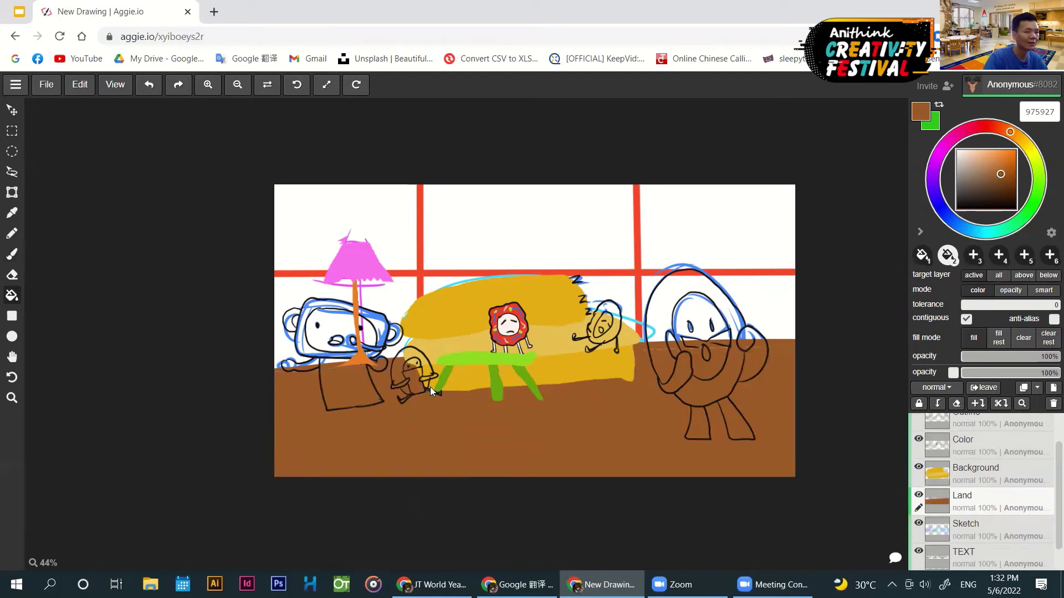
- Move the Land layer below Sketch and paint perspective tile lines across the floor with a 20 px brush in orange cc6e21
left_click_drag(966, 508, 969, 532)
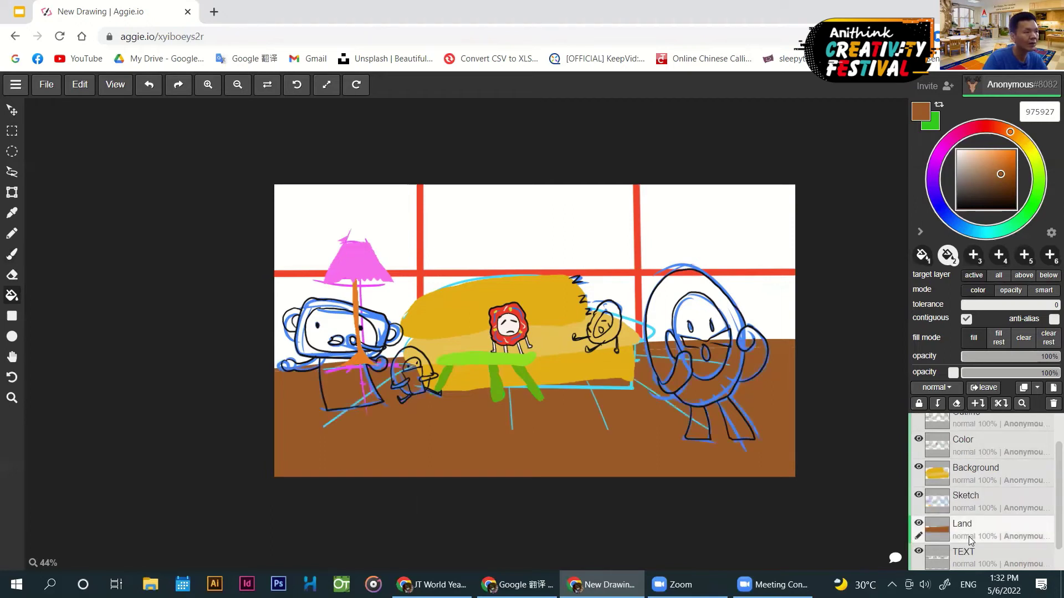
left_click_drag(1002, 165, 1007, 163)
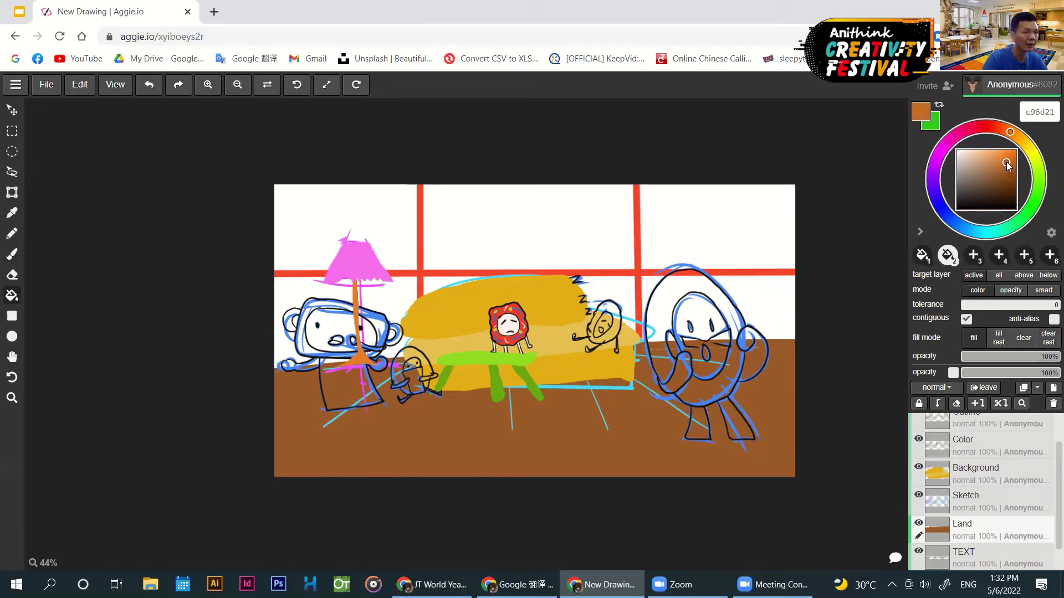
key("b")
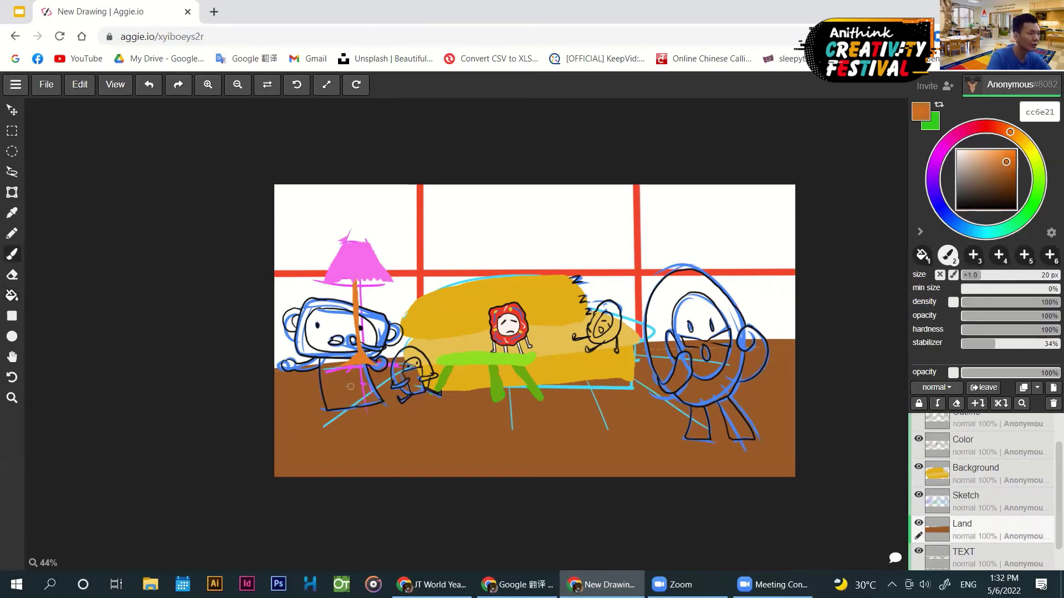
left_click_drag(388, 388, 223, 563)
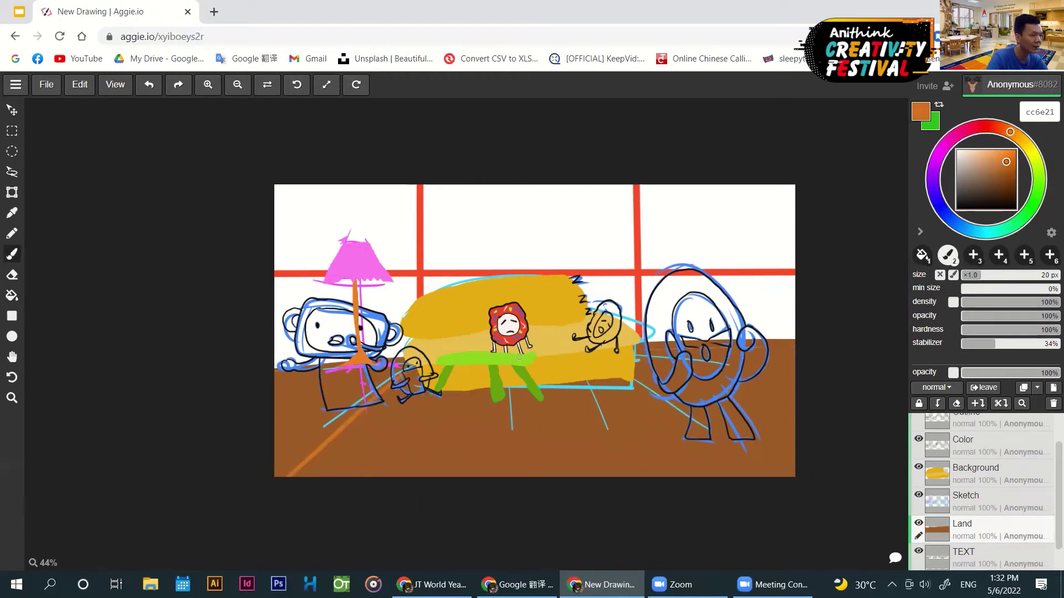
left_click_drag(514, 389, 530, 532)
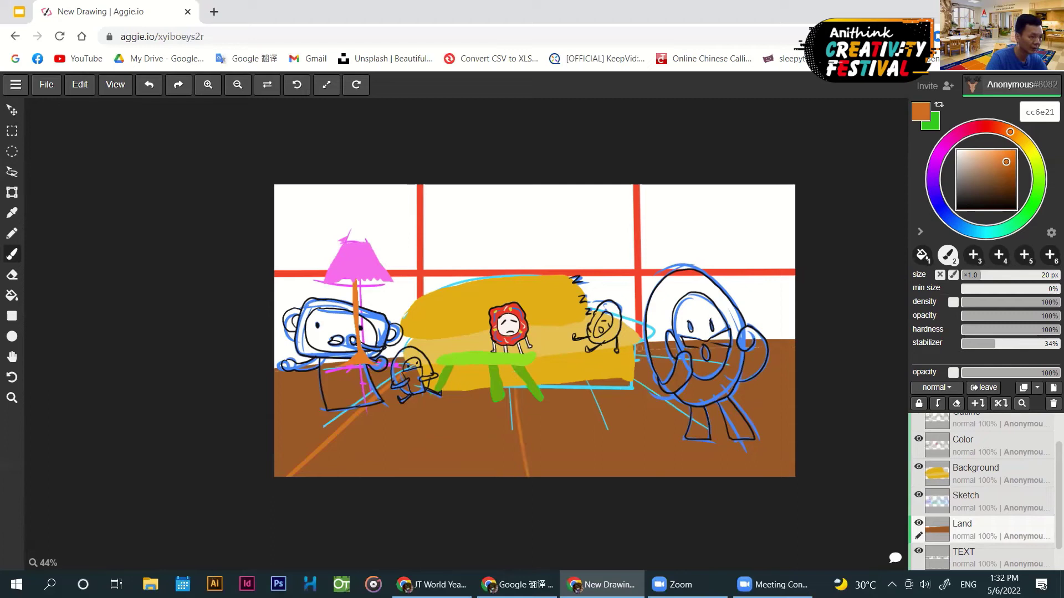
left_click_drag(589, 382, 624, 478)
left_click_drag(635, 373, 794, 476)
left_click_drag(637, 353, 795, 363)
left_click_drag(388, 364, 273, 397)
mouse_move(645, 343)
left_mouse_down()
mouse_move(796, 348)
mouse_move(274, 384)
mouse_move(796, 395)
left_mouse_up()
left_click_drag(796, 458, 271, 463)
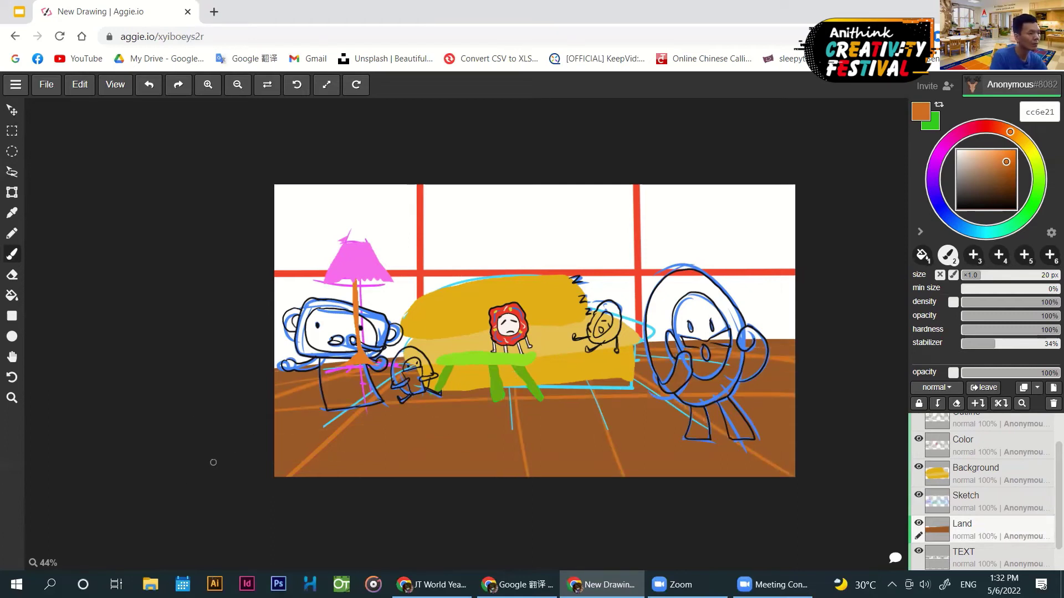
- Toggle the Land layer's visibility to check it, and move the TEXT layer up between the Outline and Color layers
left_click(919, 523)
left_click(919, 523)
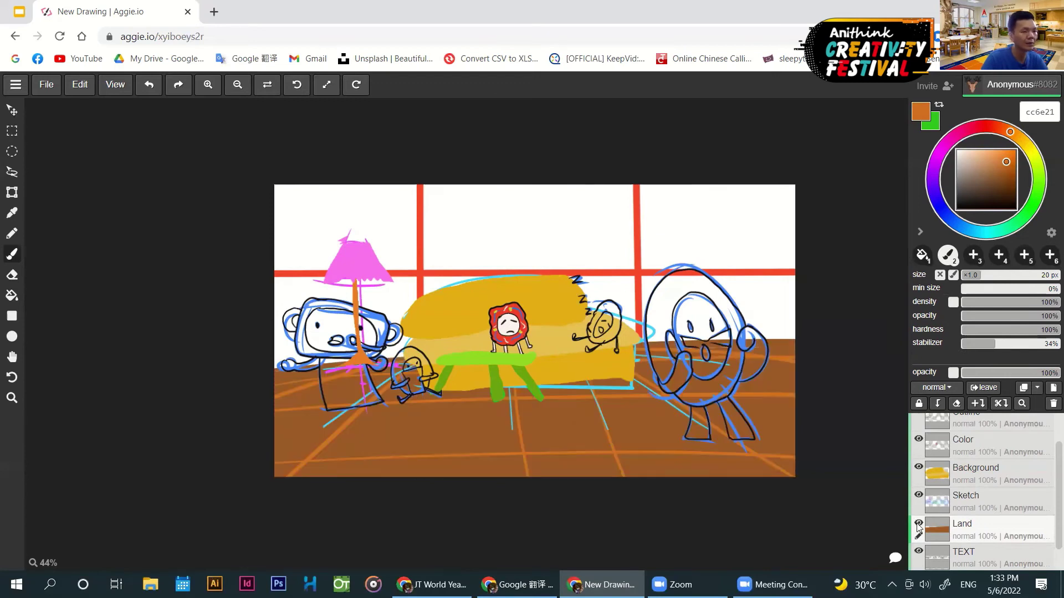
left_click(963, 556)
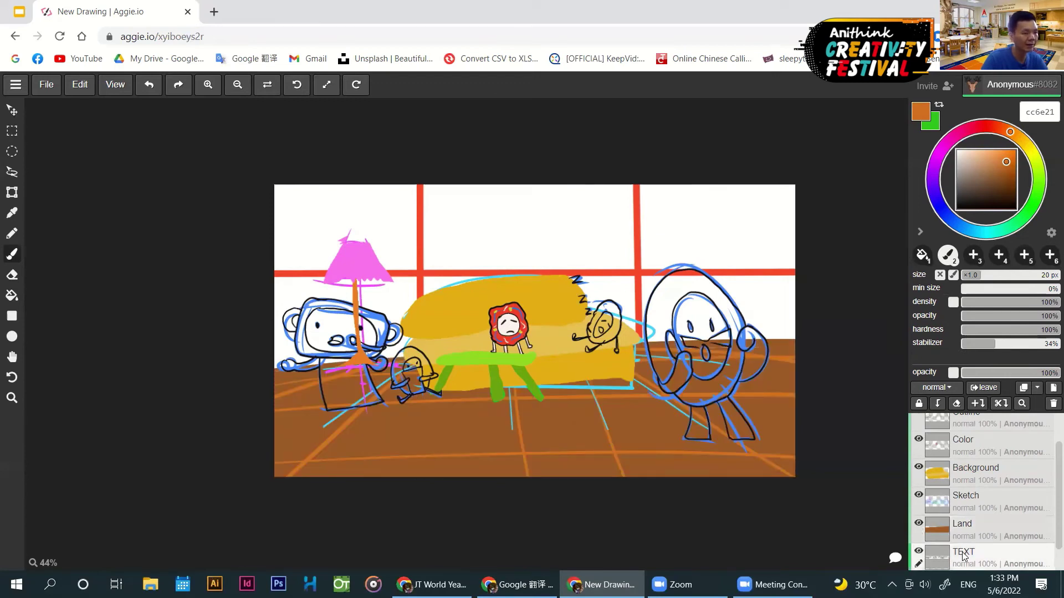
left_click_drag(963, 556, 971, 431)
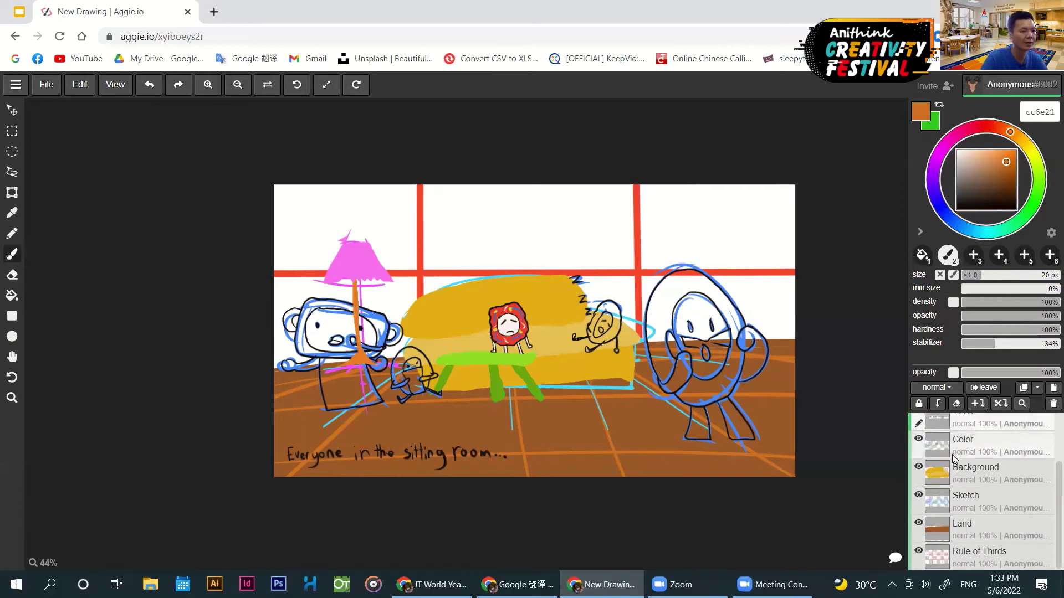
scroll(955, 459, "up", 1)
scroll(953, 459, "up", 1)
scroll(953, 458, "down", 3)
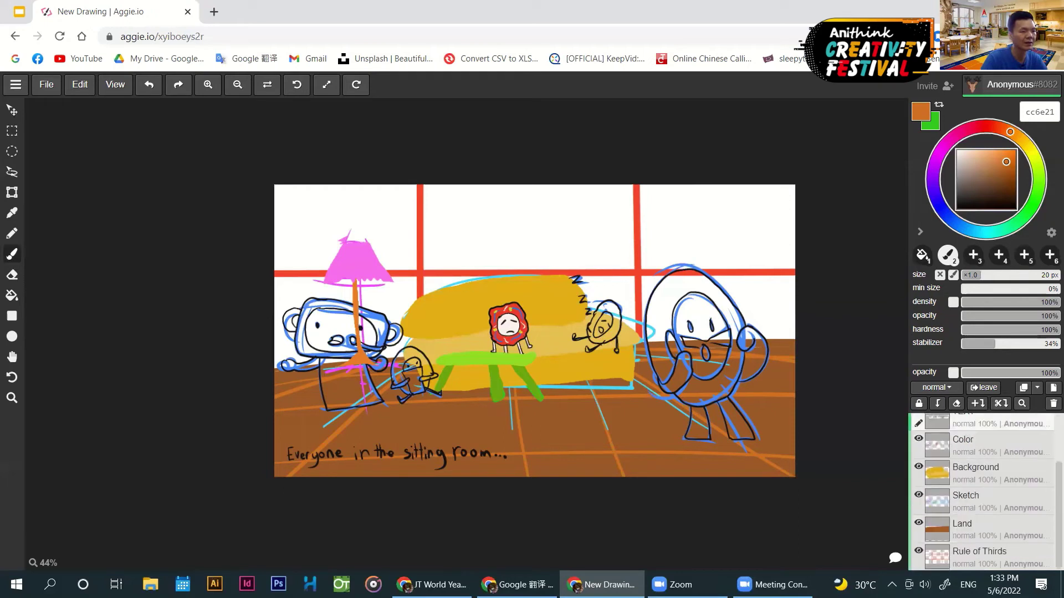
- Fill the wall above the floor on the Land layer with olive green 729230 and hide the Sketch layer
left_click(961, 526)
left_click(1038, 190)
left_click(1039, 177)
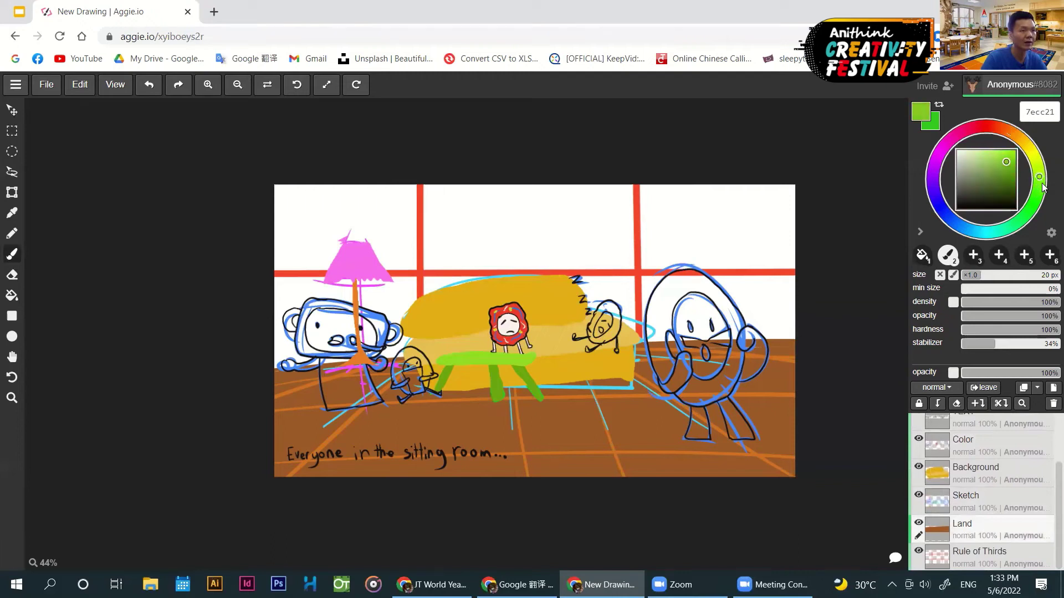
left_click(1039, 182)
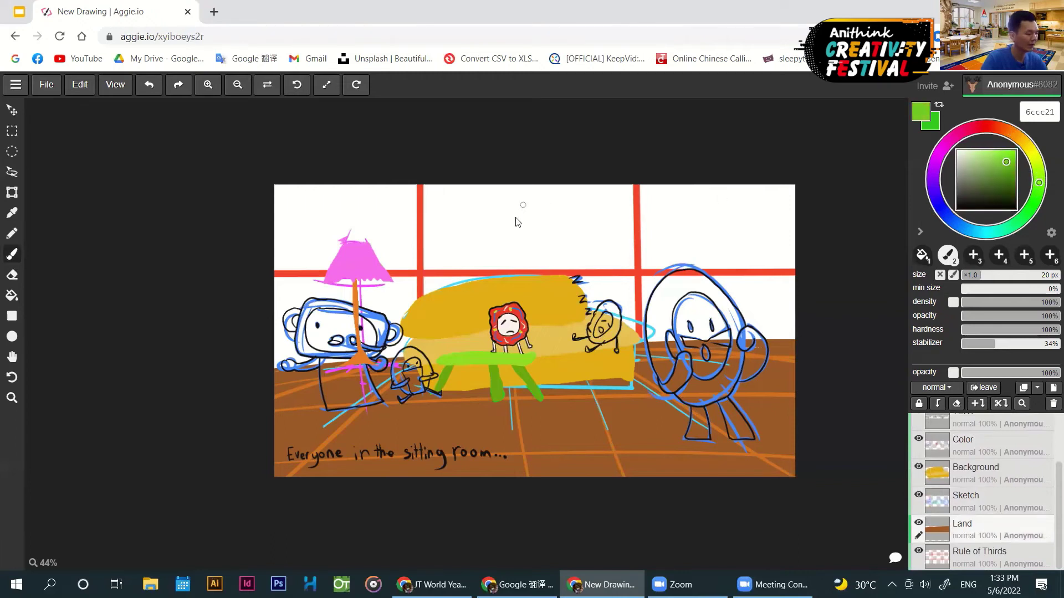
key("g")
left_click(535, 233)
left_click(918, 494)
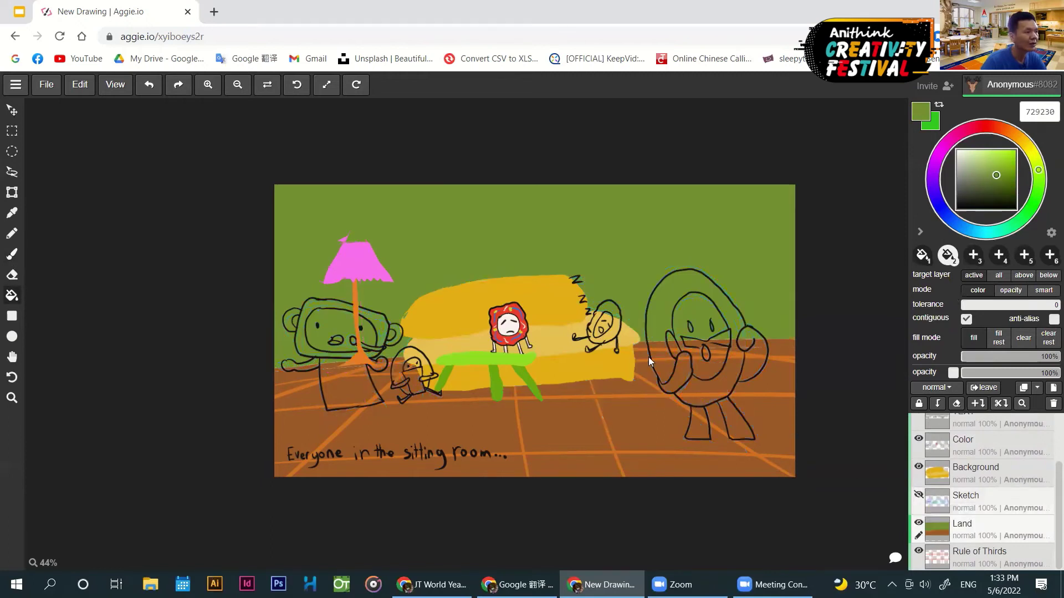
- Examine the colored panel and its layer stack, toggling the Sketch and Land layers off and on for comparison
scroll(568, 350, "up", 2)
scroll(567, 350, "down", 1)
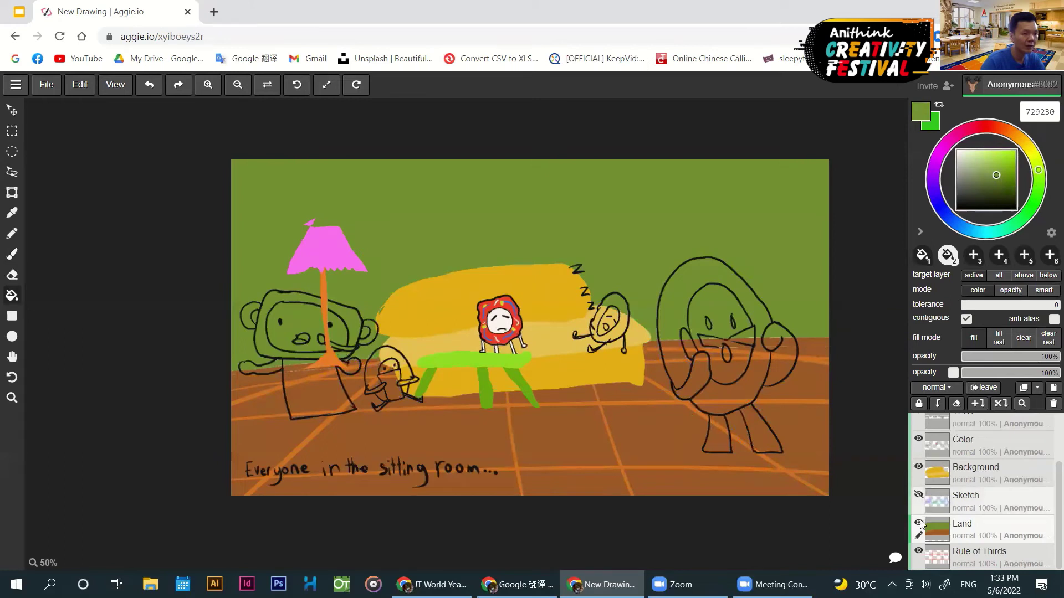
left_click(919, 495)
left_click(919, 494)
scroll(490, 332, "up", 1)
key("space")
left_click_drag(463, 355, 487, 351)
key("g")
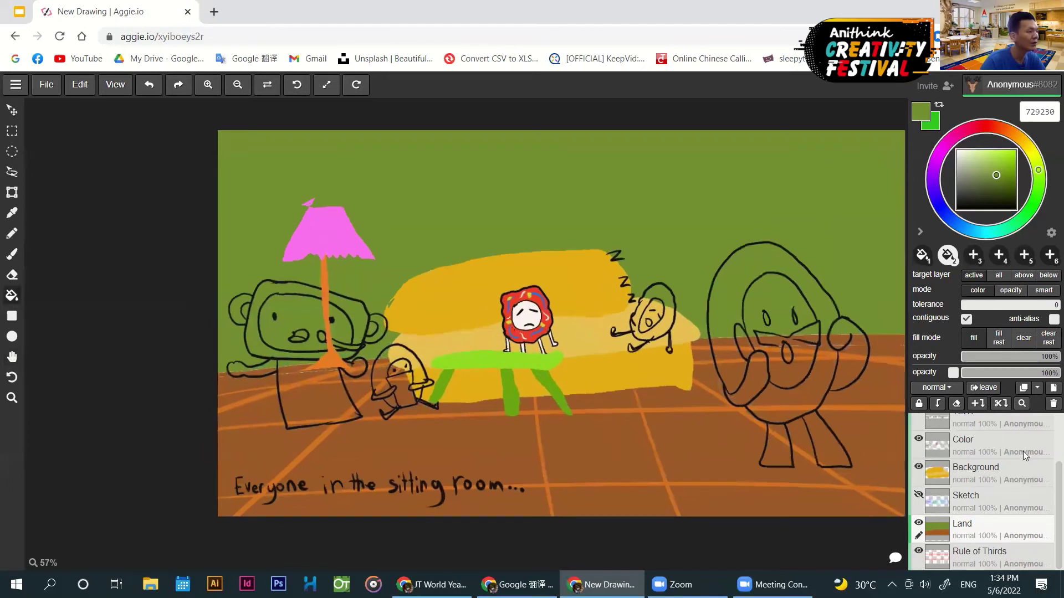
scroll(936, 477, "up", 2)
left_click(939, 508)
scroll(555, 314, "down", 3)
scroll(555, 314, "up", 2)
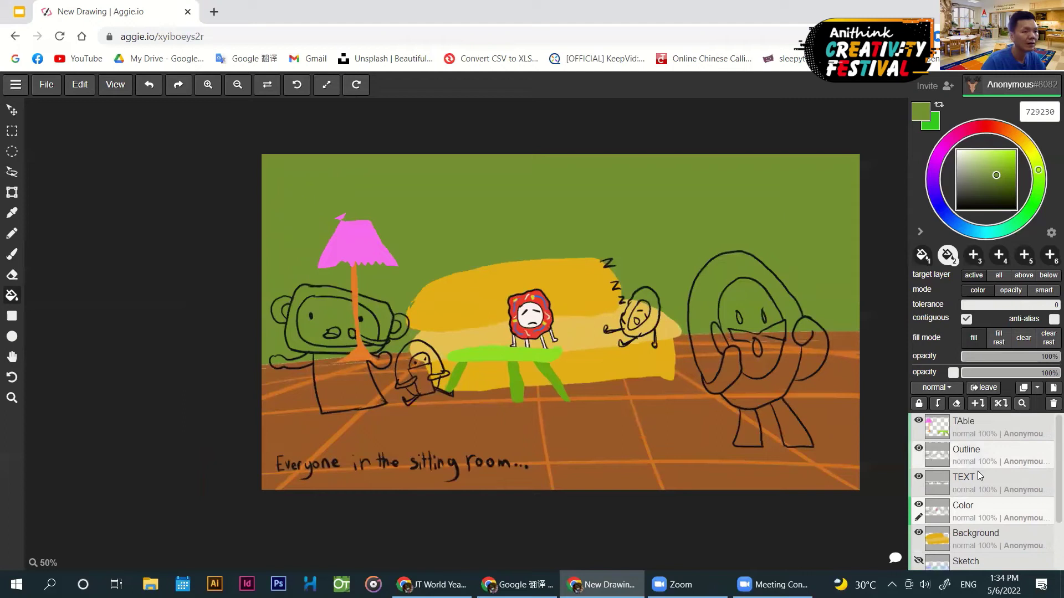
scroll(978, 471, "down", 2)
left_click(964, 529)
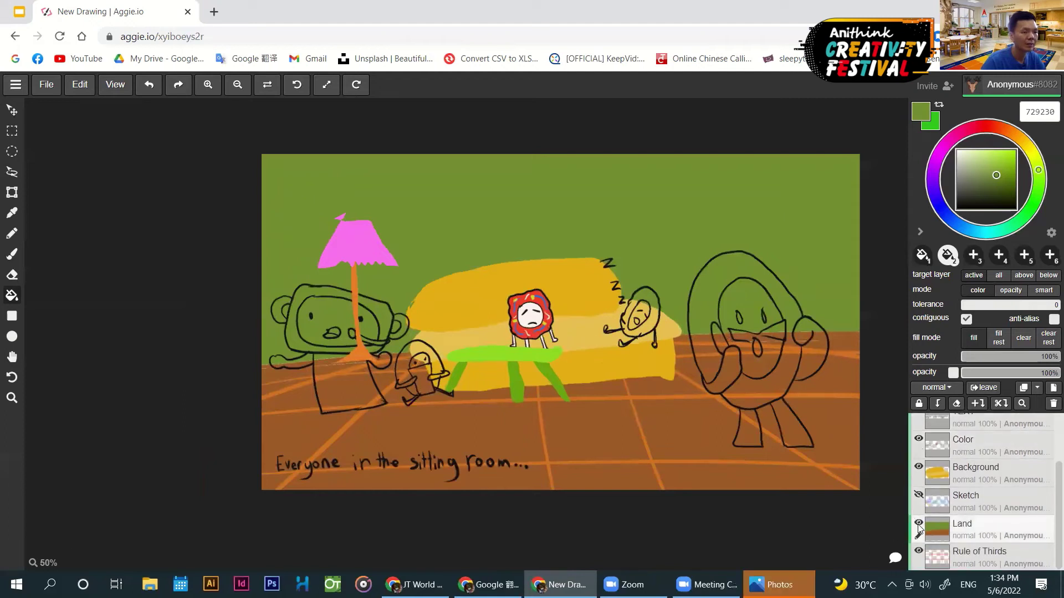
left_click(918, 523)
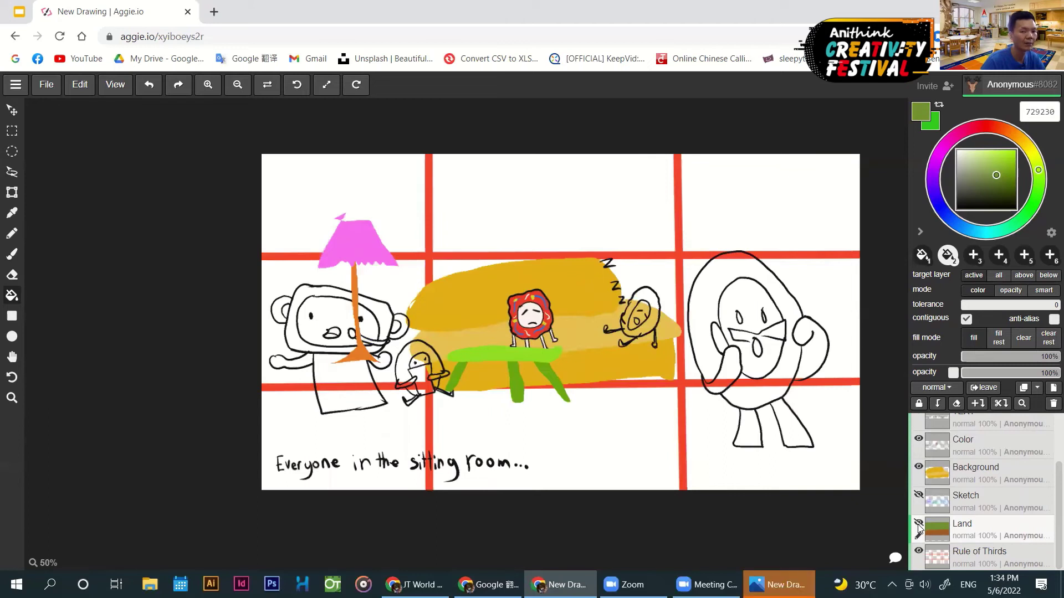
left_click(918, 525)
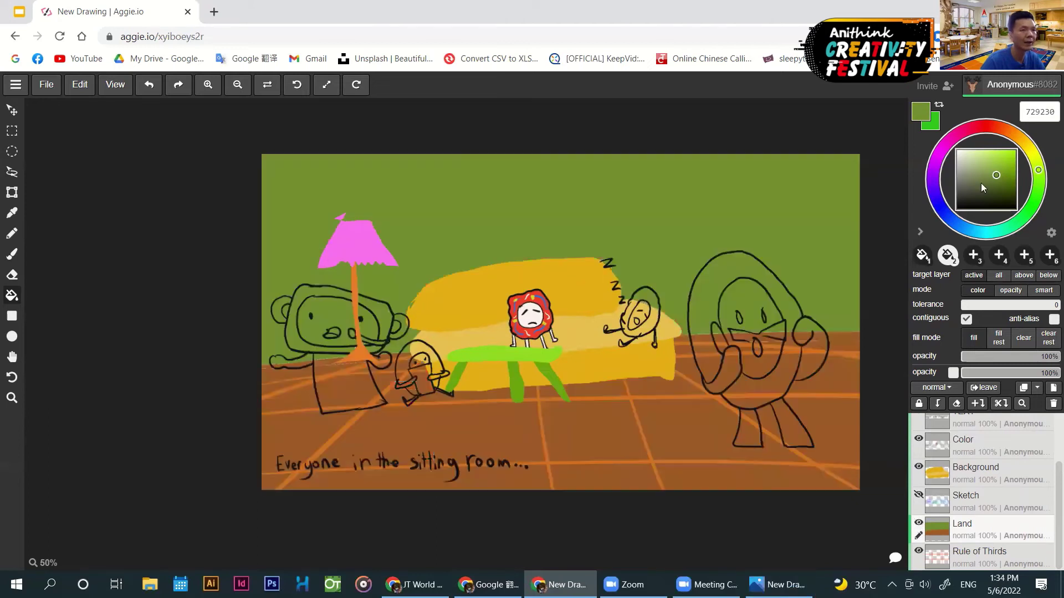
- Choose lighter green 90c22a and paint vertical stripes across the whole wall on the Land layer with a 20 px brush
left_click(1003, 164)
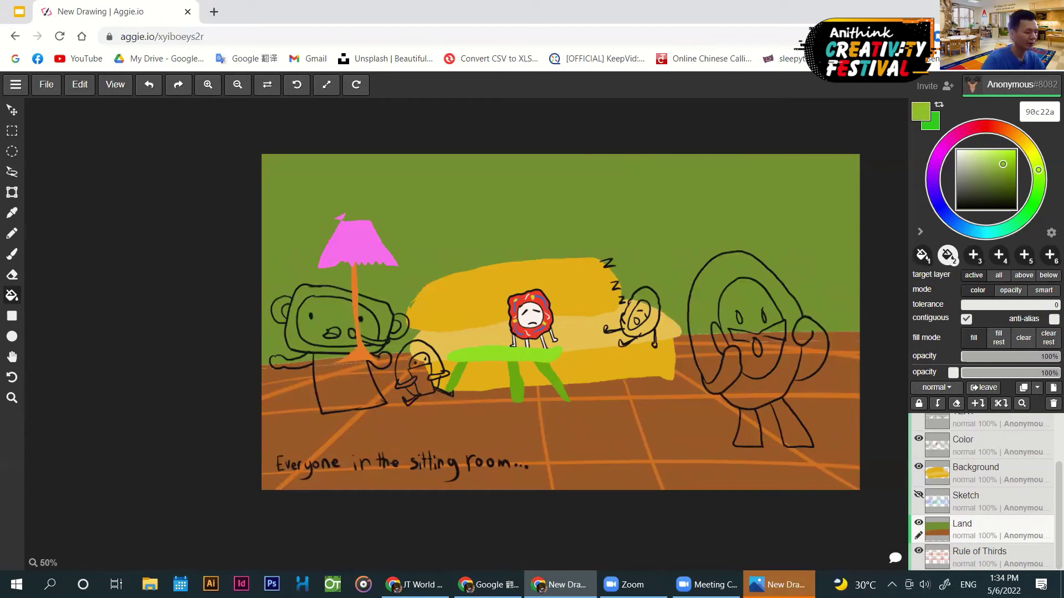
key("b")
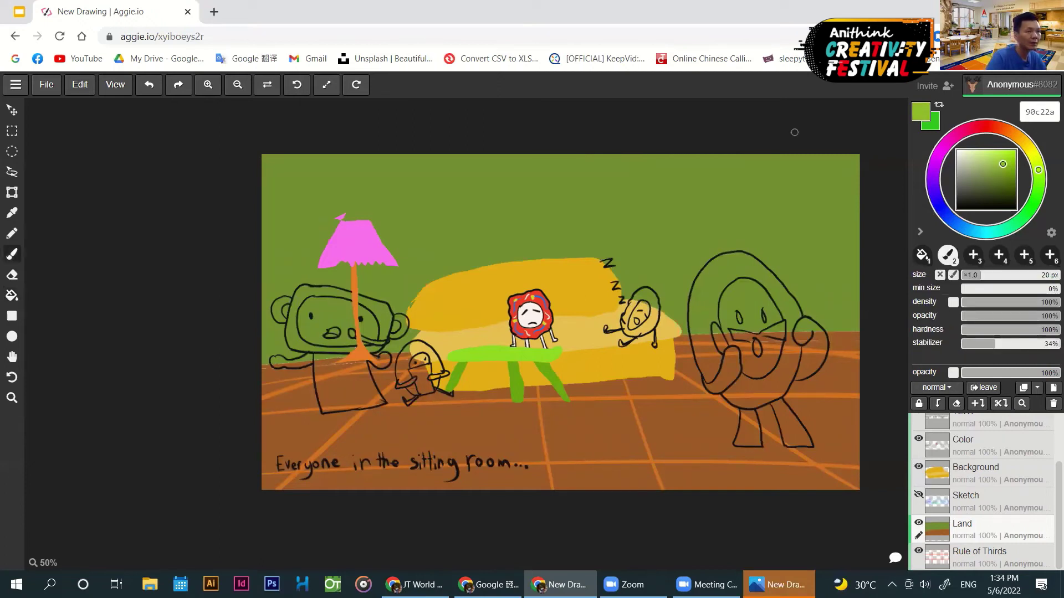
left_click_drag(794, 132, 811, 317)
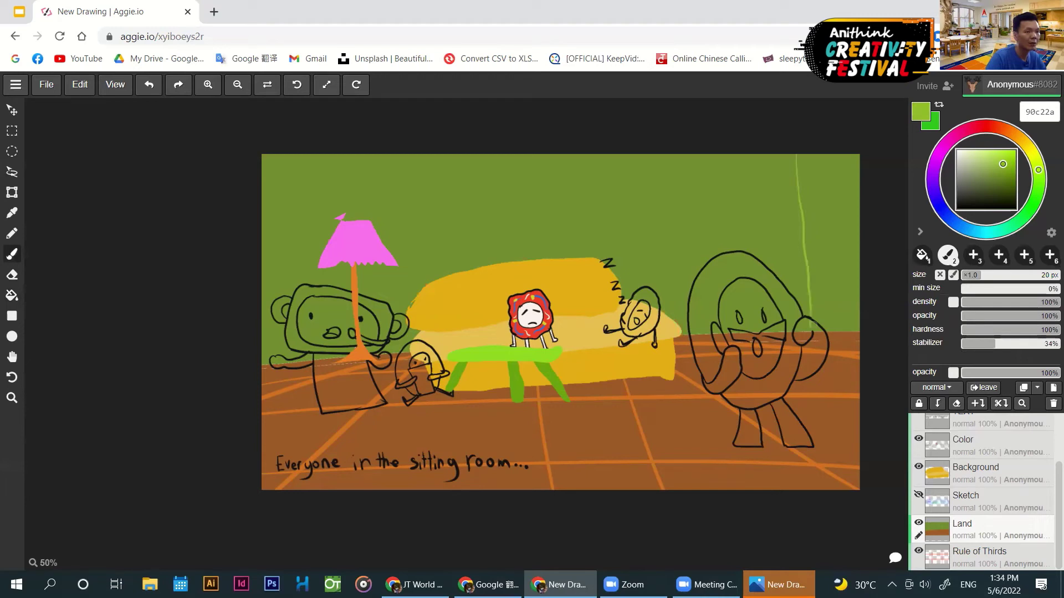
left_click_drag(830, 138, 839, 331)
left_click_drag(744, 136, 754, 277)
left_click_drag(687, 144, 693, 283)
left_click_drag(625, 144, 630, 300)
left_click_drag(561, 138, 572, 259)
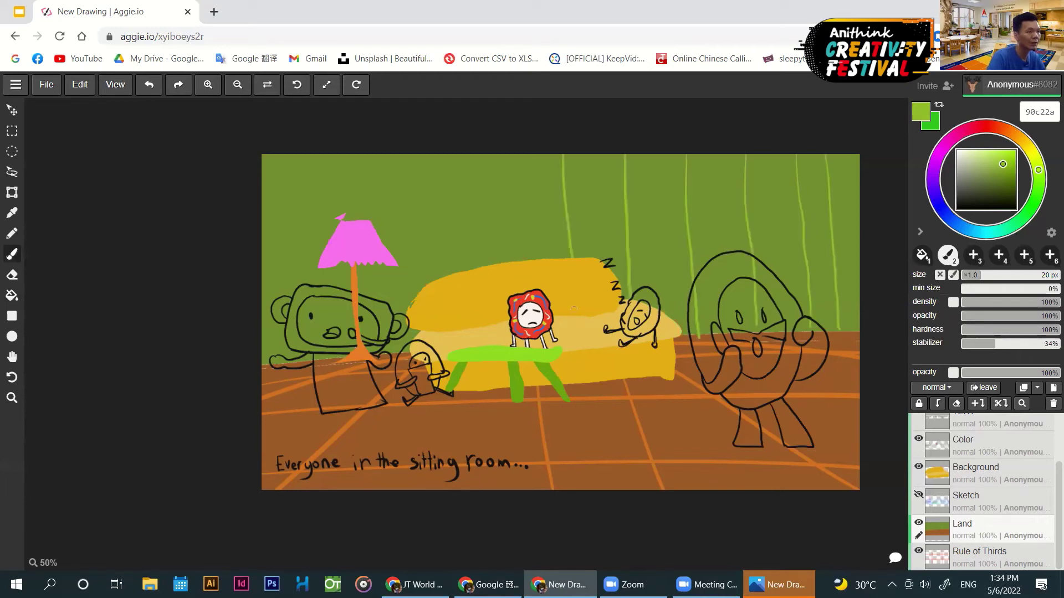
left_click_drag(519, 152, 534, 260)
left_click_drag(470, 160, 474, 271)
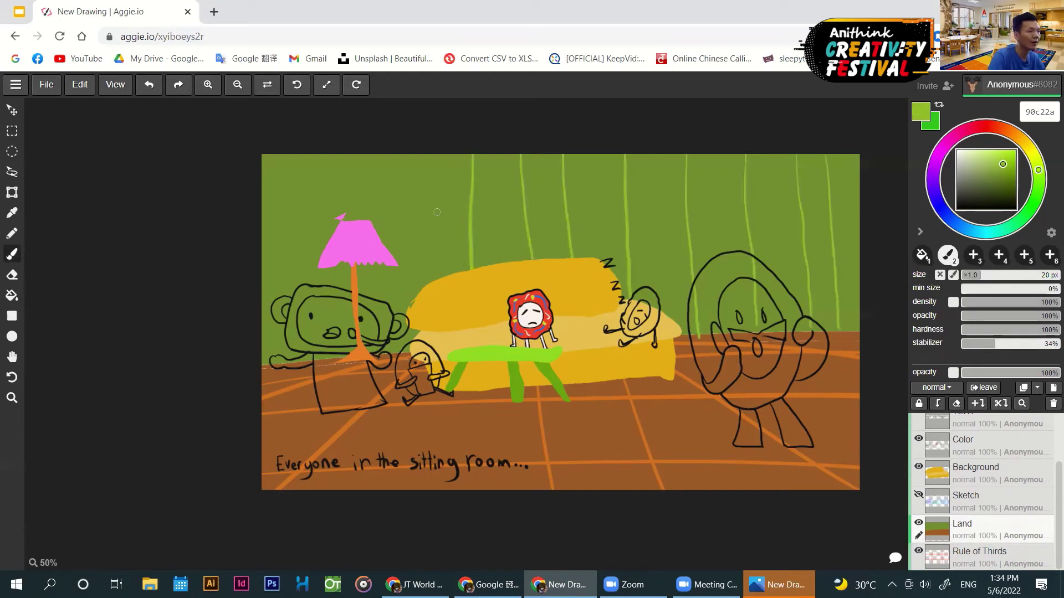
left_click_drag(422, 155, 432, 282)
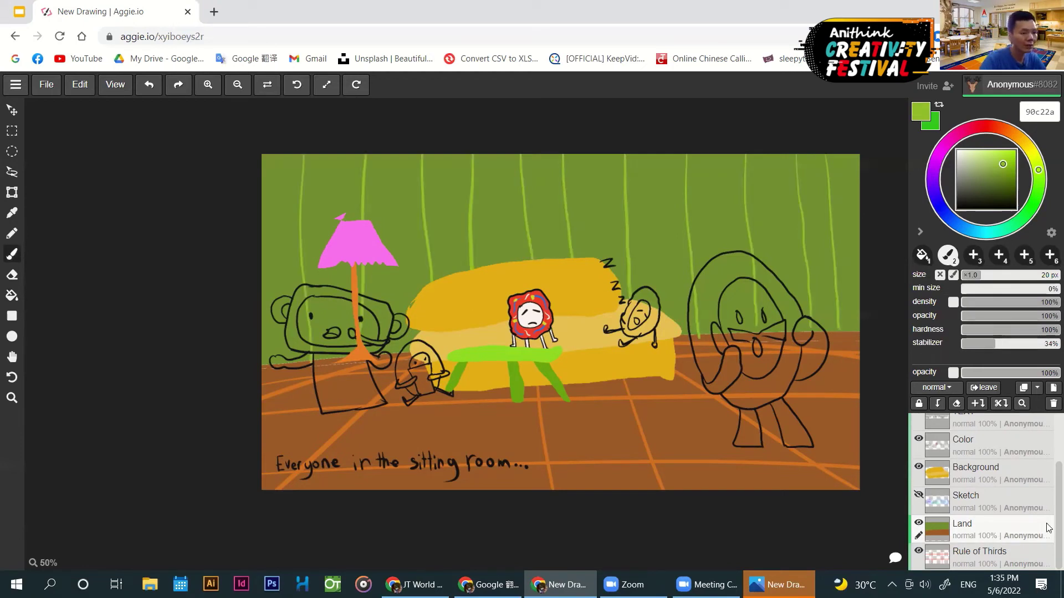
scroll(975, 472, "up", 2)
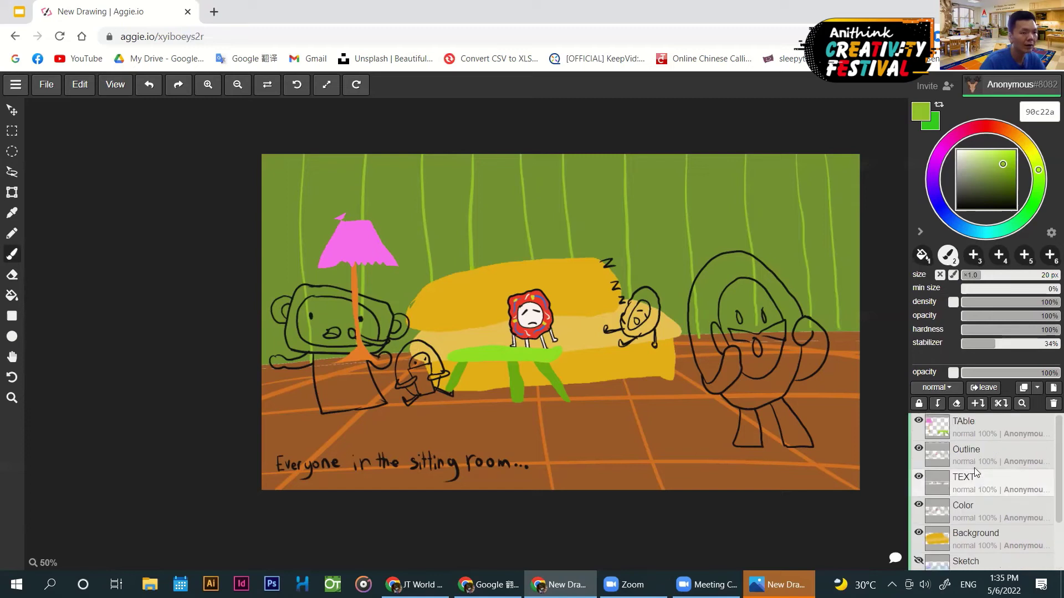
- Choose white ffffff and fill the body, face, arms and legs of the large masked character on the Color layer
left_click(919, 507)
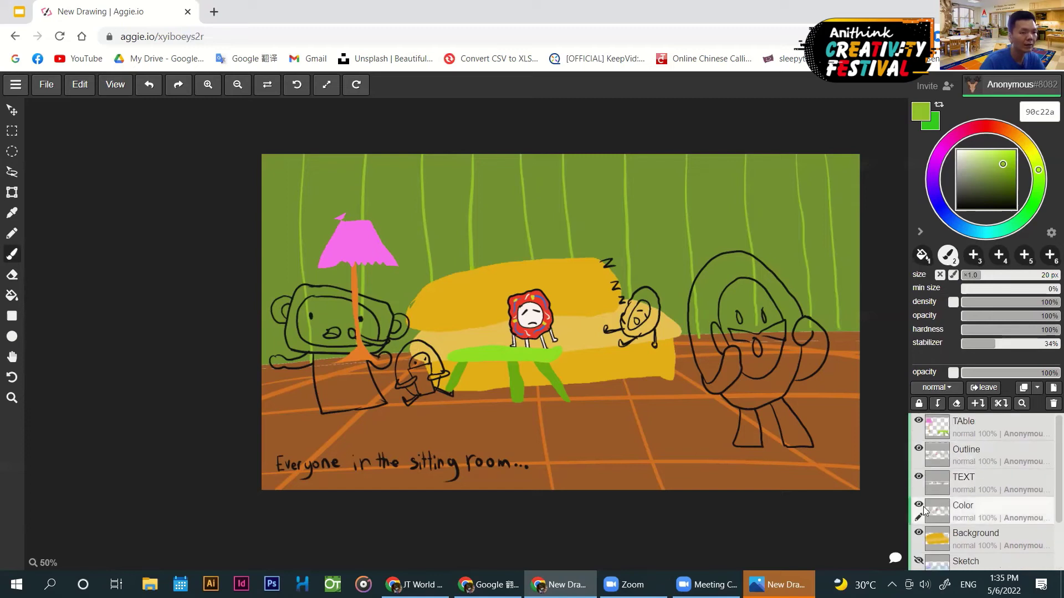
left_click(919, 507)
left_click(919, 507)
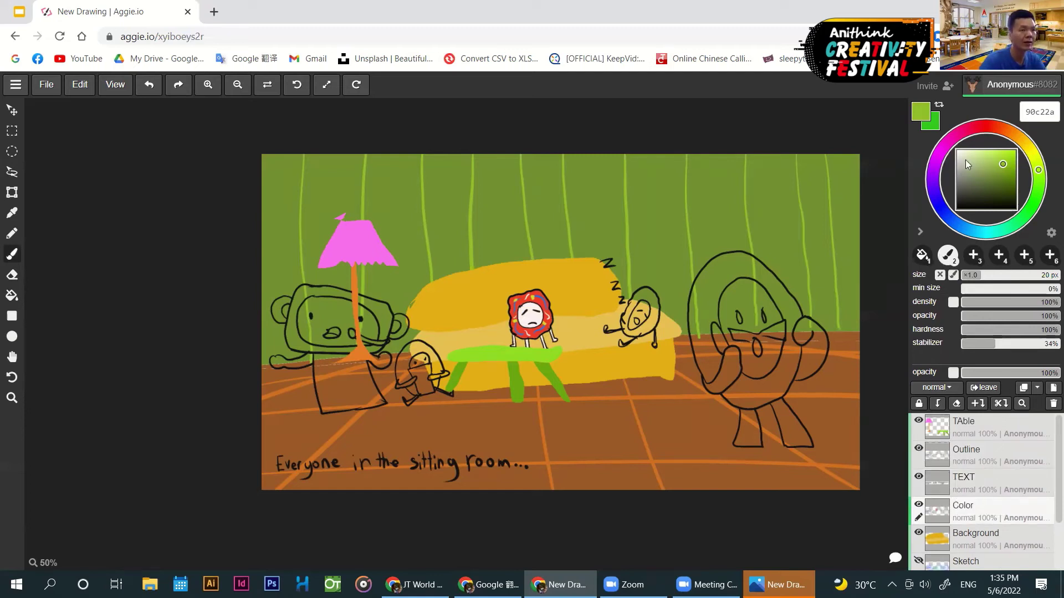
left_click_drag(960, 149, 955, 150)
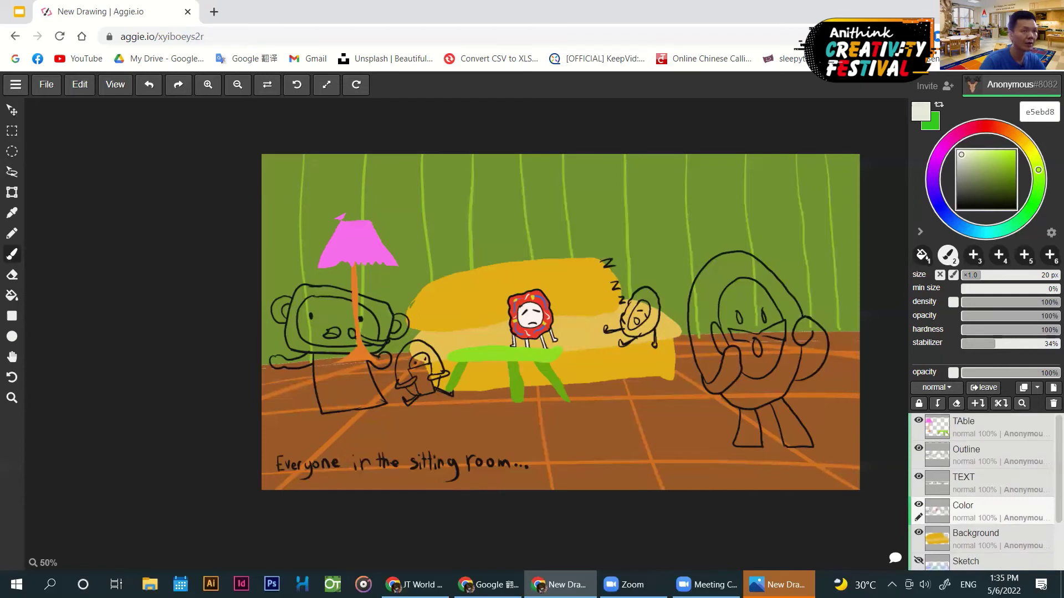
key("g")
left_click(706, 311)
left_click(744, 302)
left_click(758, 349)
scroll(743, 322, "up", 6)
left_click(724, 313)
left_click(782, 312)
- Fill the small sleeping character on the sofa with white and touch up its unfilled leg with a 7 px brush
scroll(580, 388, "up", 2)
left_click(621, 288)
left_click(591, 292)
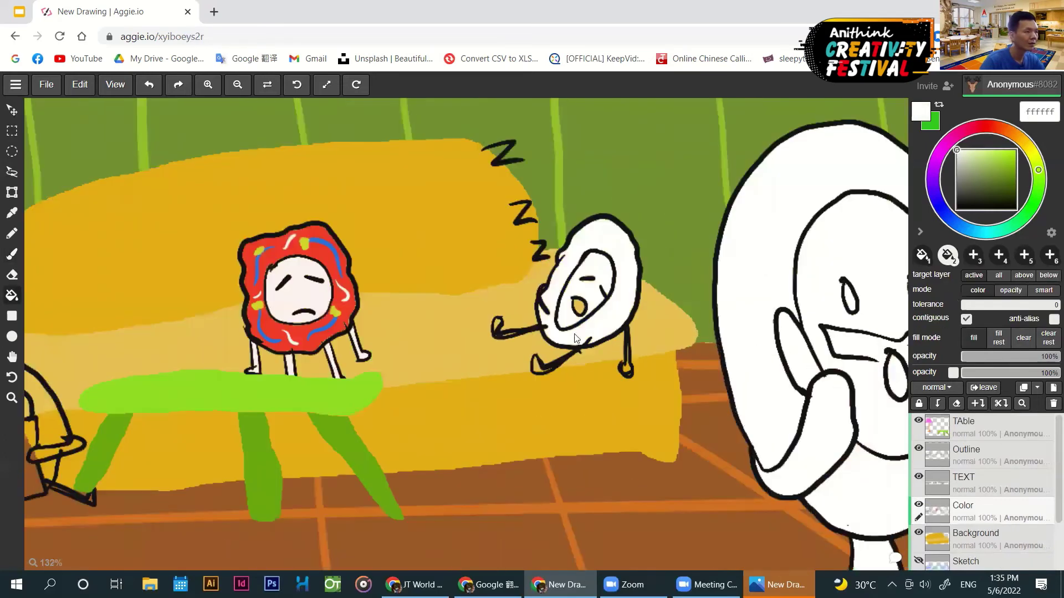
left_click(579, 307)
scroll(599, 365, "up", 3)
left_click(501, 368)
key("b")
left_click_drag(450, 319, 488, 315)
scroll(460, 319, "down", 6)
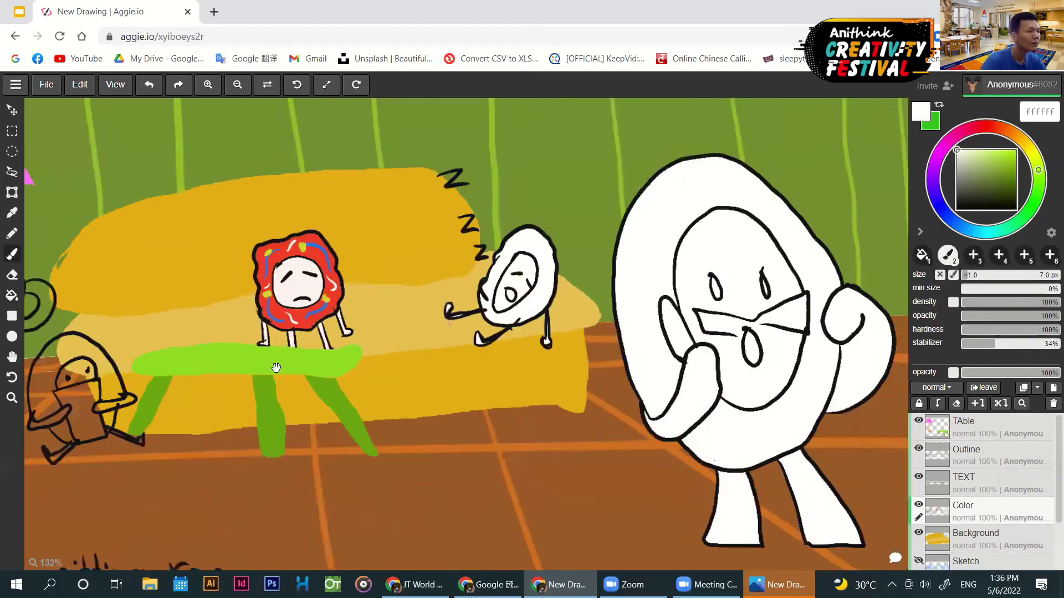
- Fill the body, mask and feet of the small masked character sitting on the floor with white
left_click_drag(276, 368, 643, 378)
scroll(434, 365, "up", 2)
key("g")
left_click(435, 364)
left_click(453, 425)
left_click(409, 437)
scroll(476, 464, "up", 4)
scroll(560, 466, "up", 2)
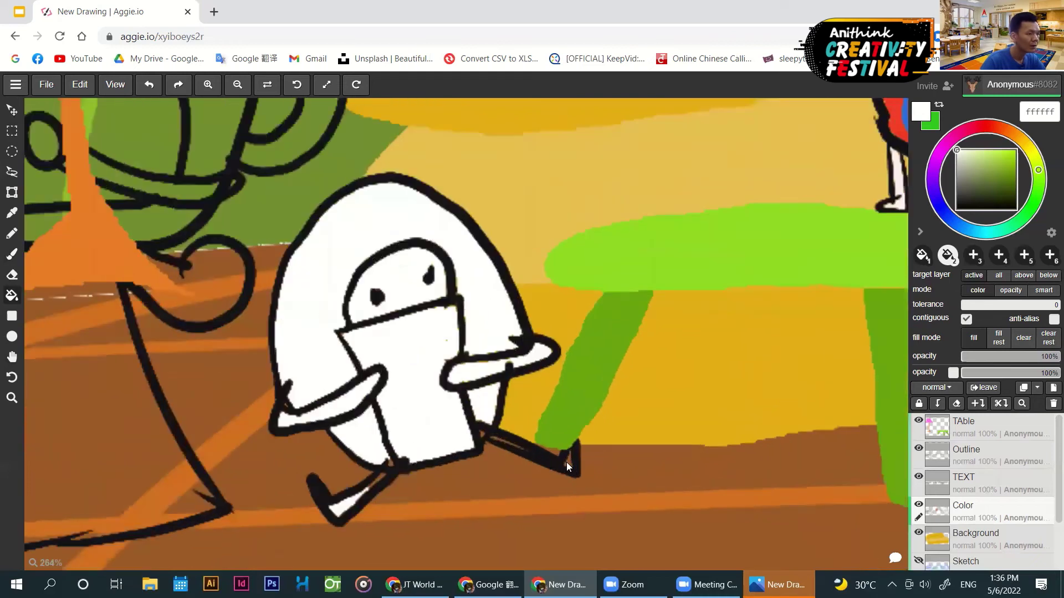
left_click(568, 459)
- Paint over the remaining gaps in the seated masked character's legs, arms and body with a 7 px white brush
key("b")
mouse_move(369, 489)
left_mouse_down()
mouse_move(394, 468)
mouse_move(392, 451)
mouse_move(389, 464)
left_mouse_up()
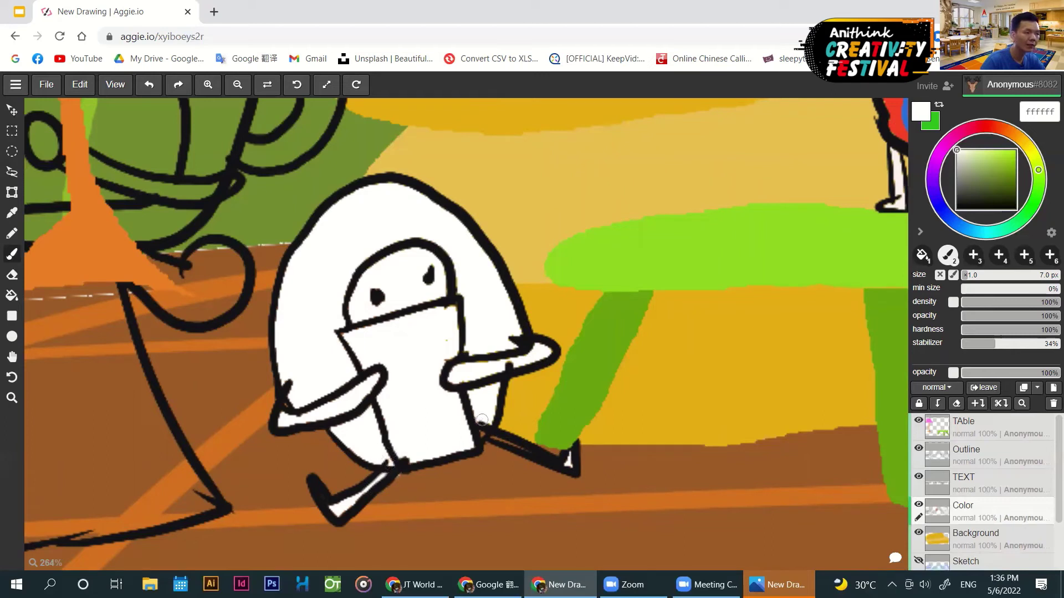
mouse_move(482, 433)
left_mouse_down()
mouse_move(564, 469)
mouse_move(514, 448)
left_mouse_up()
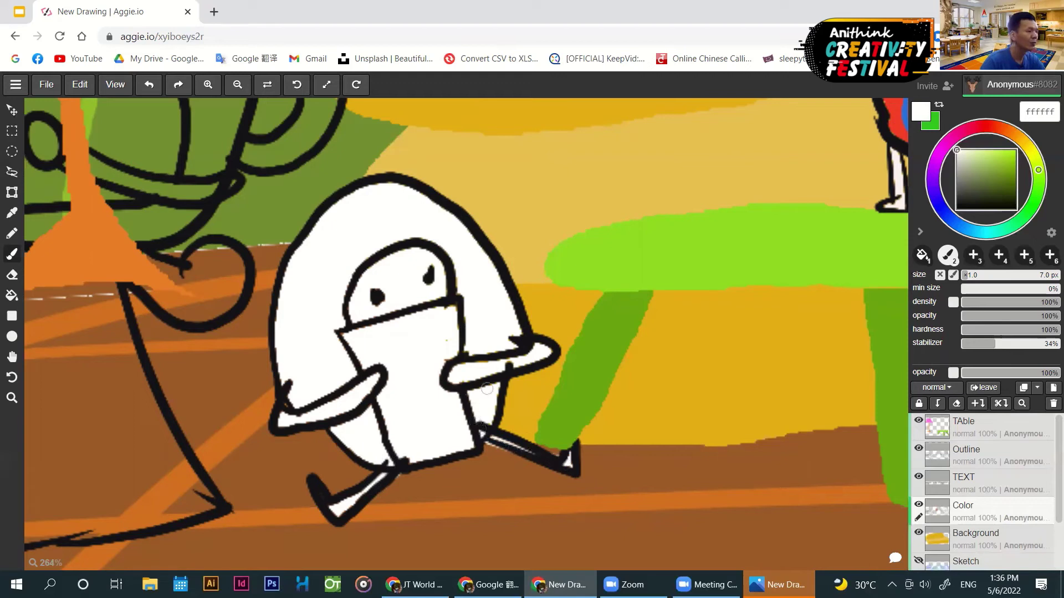
mouse_move(509, 361)
left_mouse_down()
mouse_move(534, 351)
mouse_move(442, 368)
left_mouse_up()
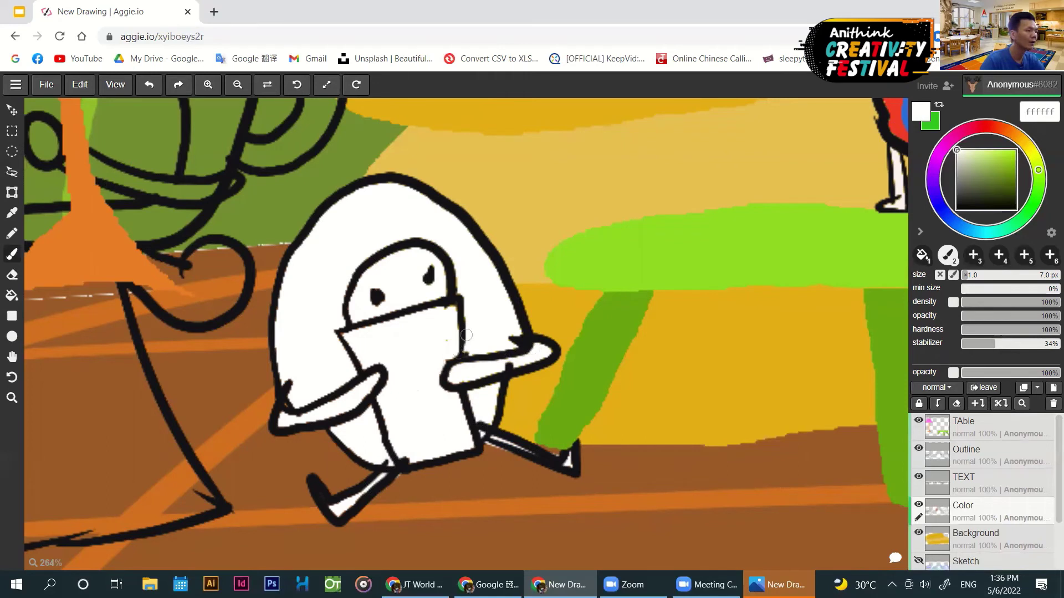
scroll(361, 416, "down", 1)
left_click_drag(305, 414, 304, 404)
- Fill the round-eared character beside the lamp with white, including its head, ears, arms and body
key("space")
scroll(493, 447, "down", 3)
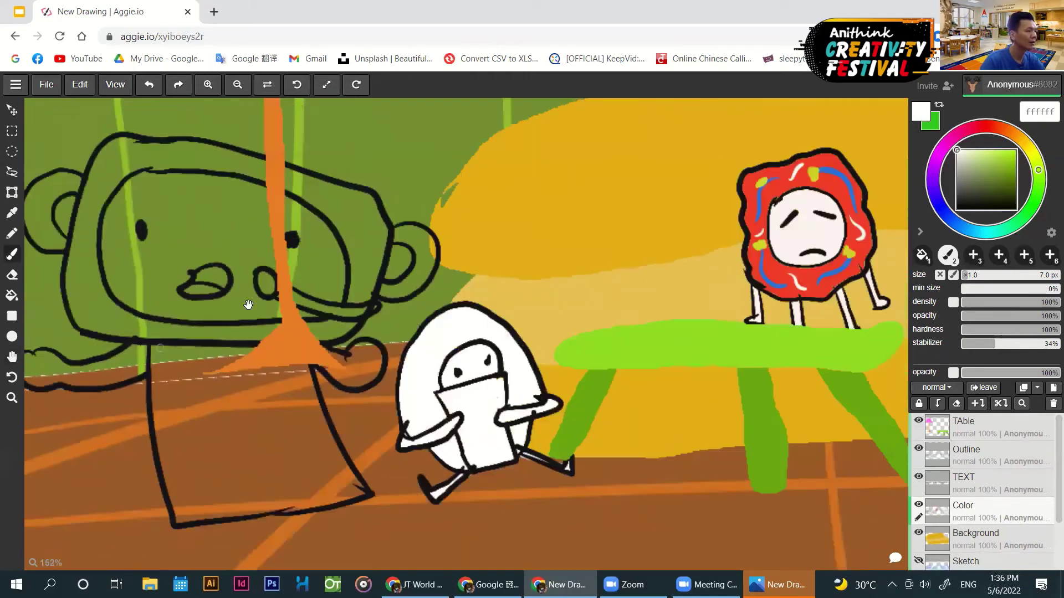
left_click_drag(225, 288, 306, 344)
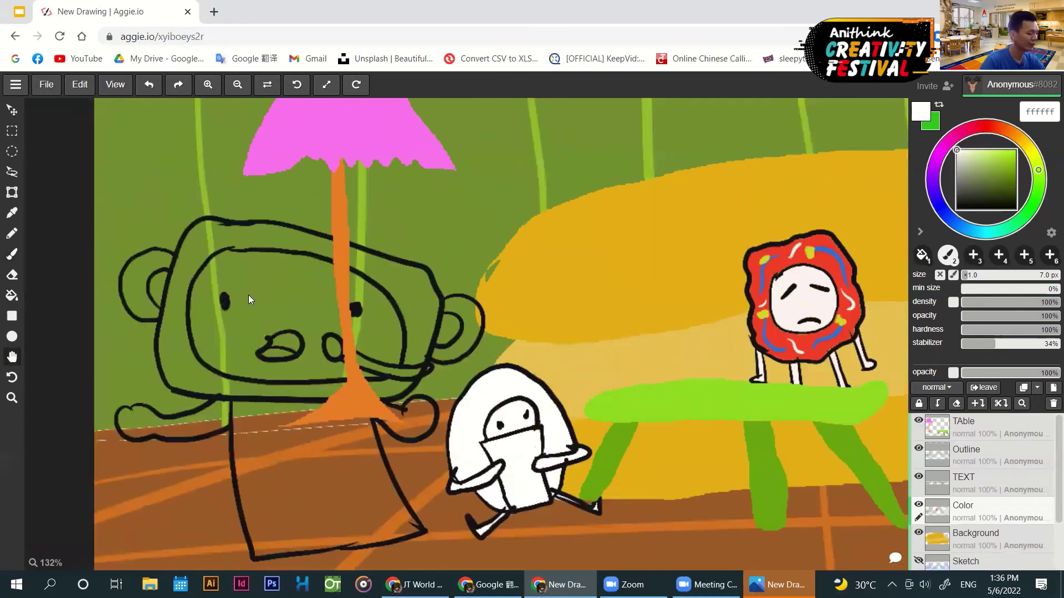
left_click_drag(249, 295, 250, 296)
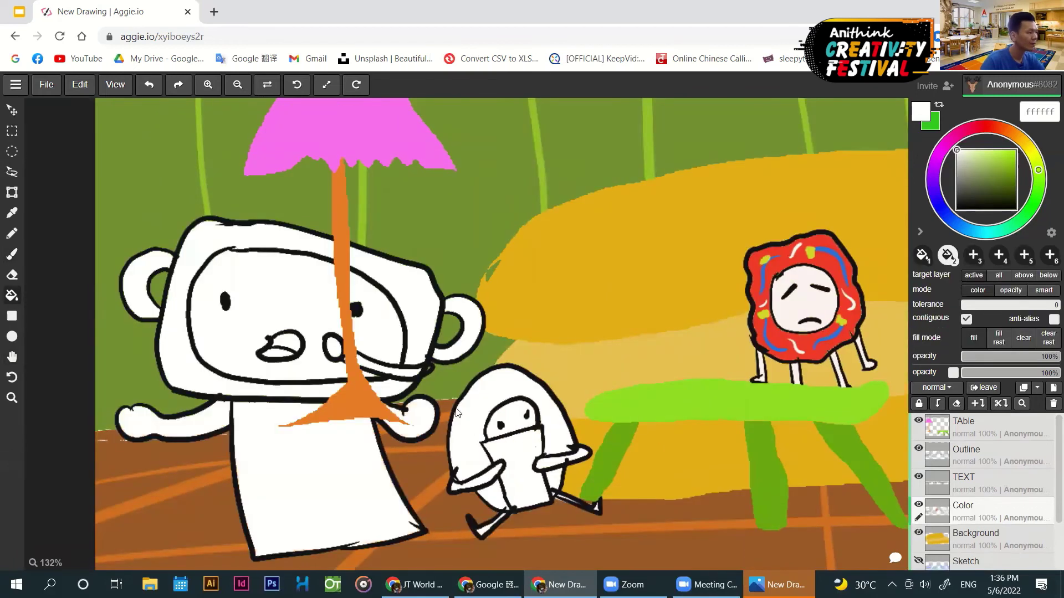
- Lasso the lamp on the TAble layer and cut it out, undoing a trial paste onto the same layer
scroll(467, 423, "down", 4)
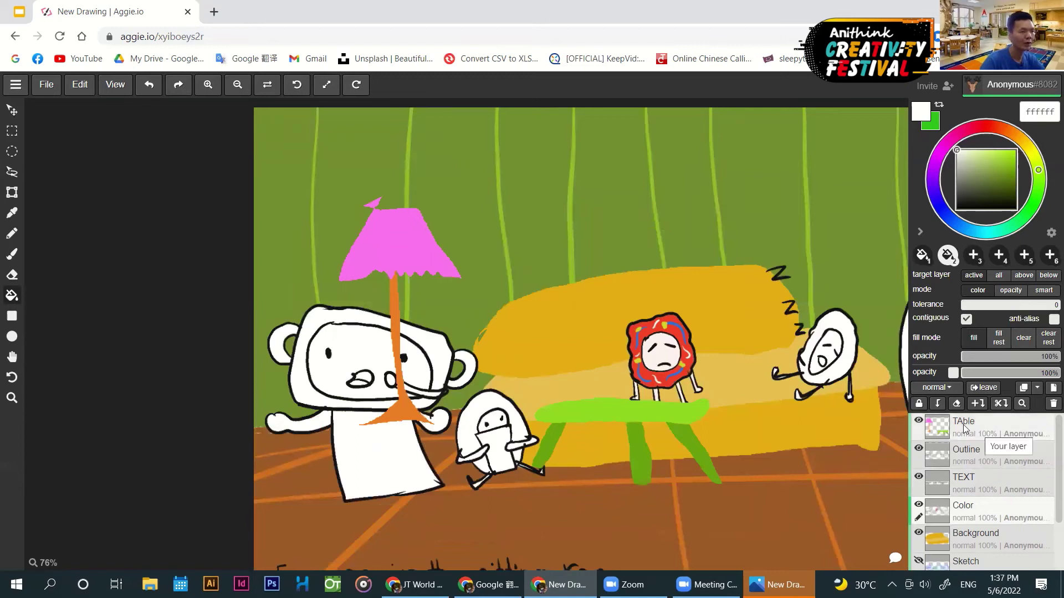
left_click(942, 430)
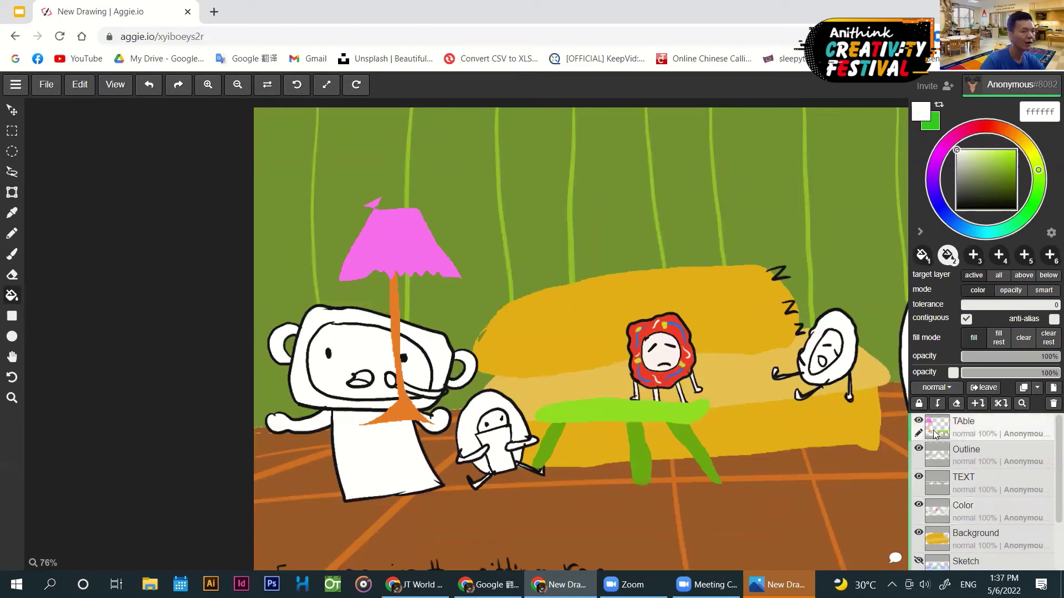
left_click(918, 422)
left_click(918, 422)
left_click(11, 171)
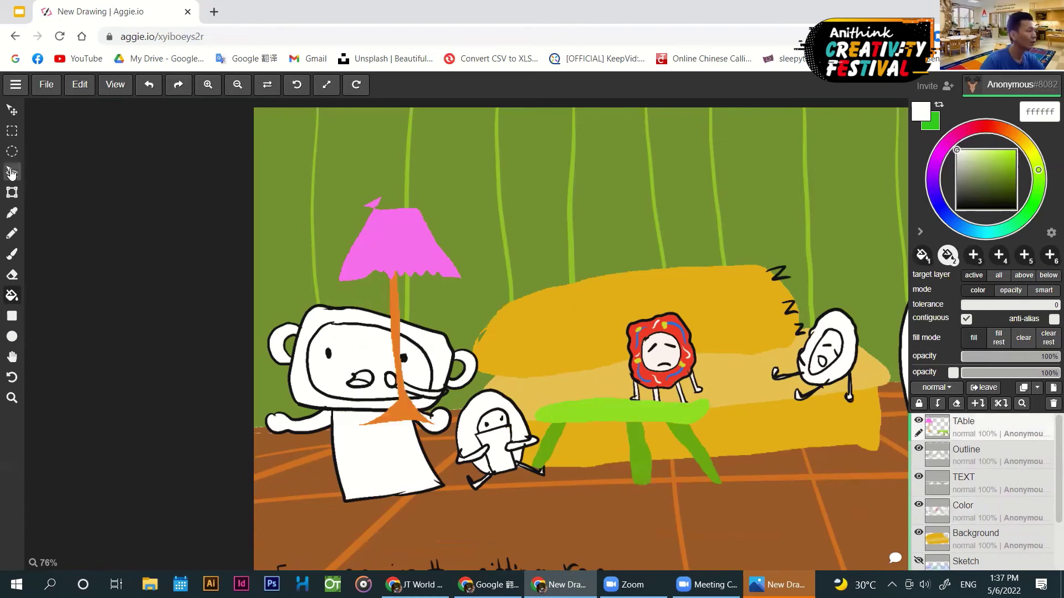
mouse_move(298, 170)
left_mouse_down()
mouse_move(296, 383)
mouse_move(331, 440)
mouse_move(367, 458)
mouse_move(433, 461)
mouse_move(462, 435)
mouse_move(471, 339)
mouse_move(491, 295)
mouse_move(483, 194)
mouse_move(410, 184)
mouse_move(324, 201)
left_mouse_up()
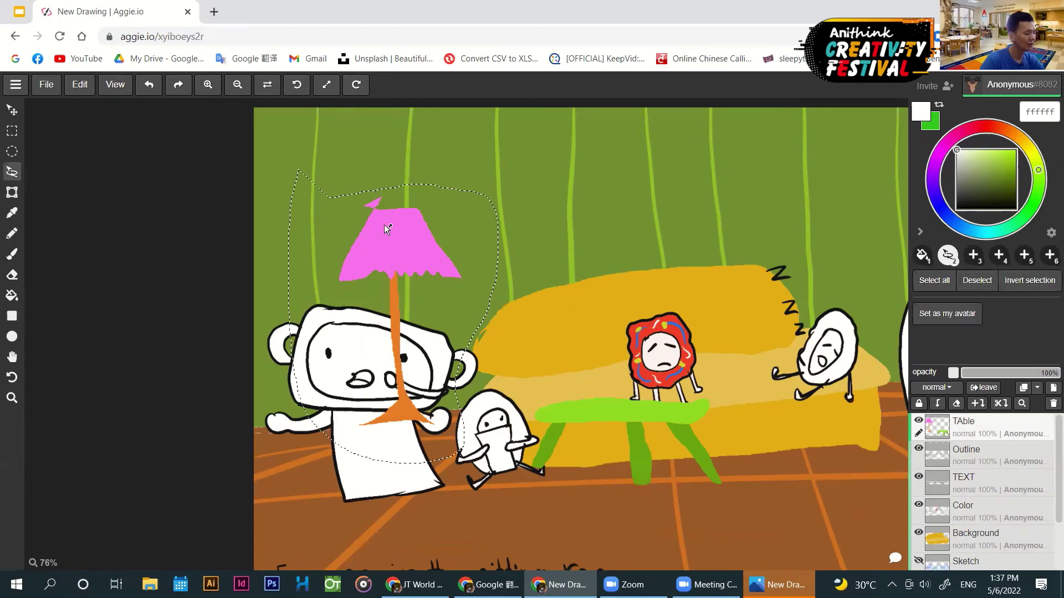
key("Delete")
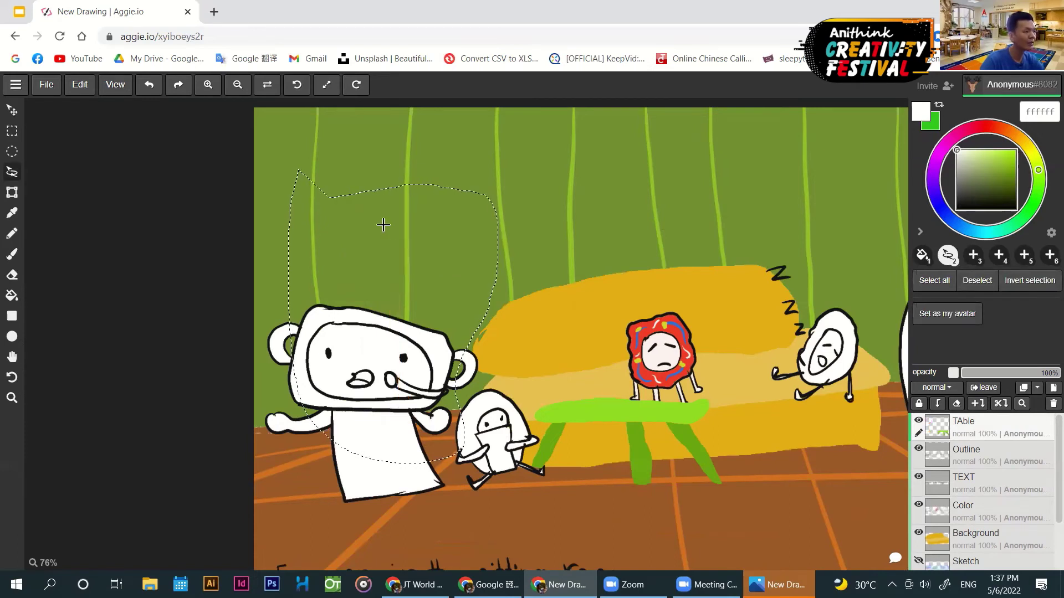
key("ctrl+z")
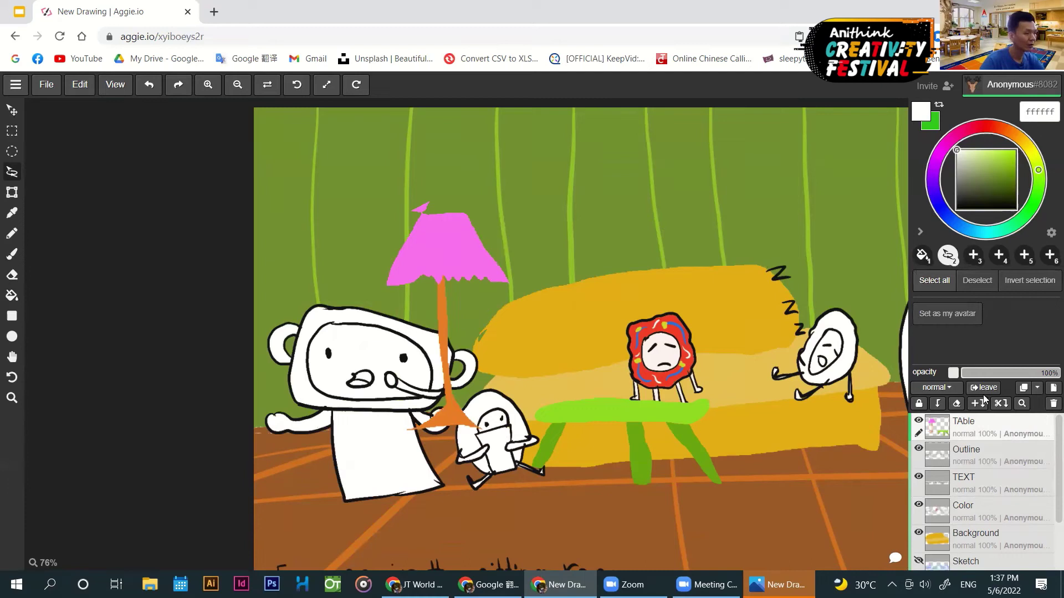
key("ctrl+z")
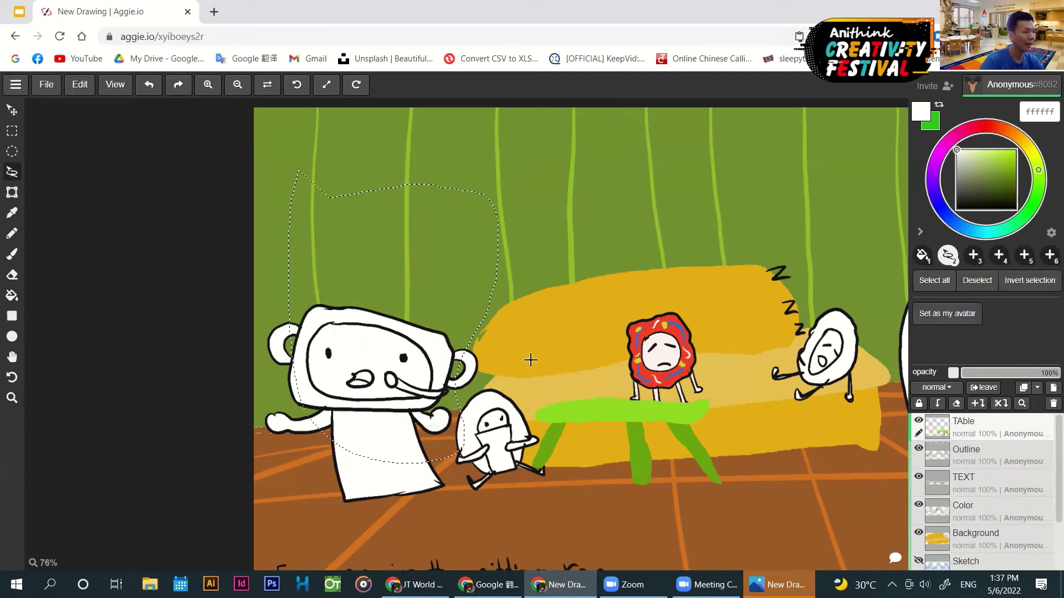
- Rename the Background layer as Sofa
left_click(992, 542)
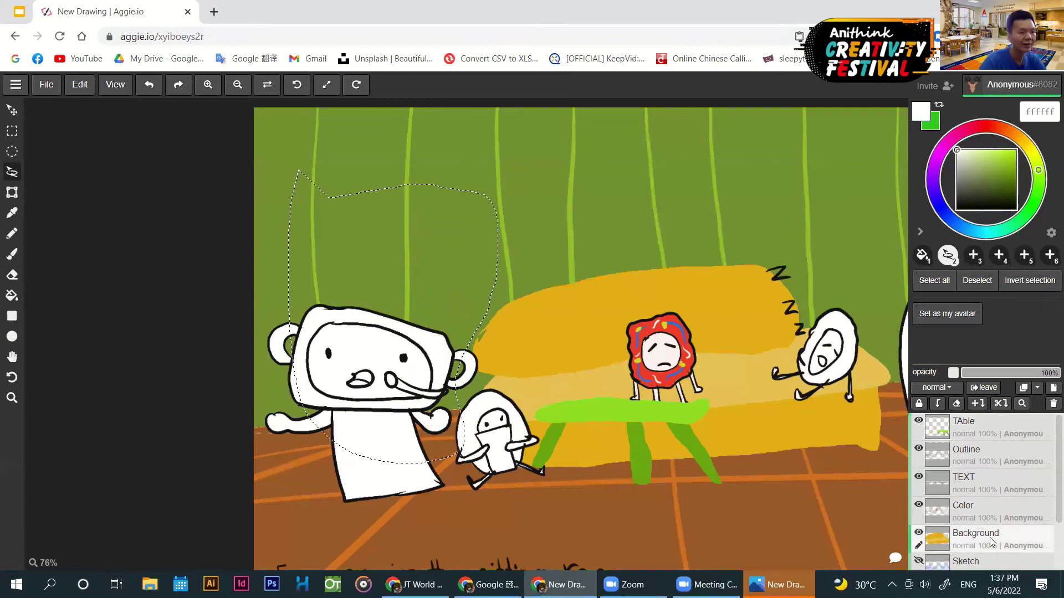
scroll(963, 465, "down", 1)
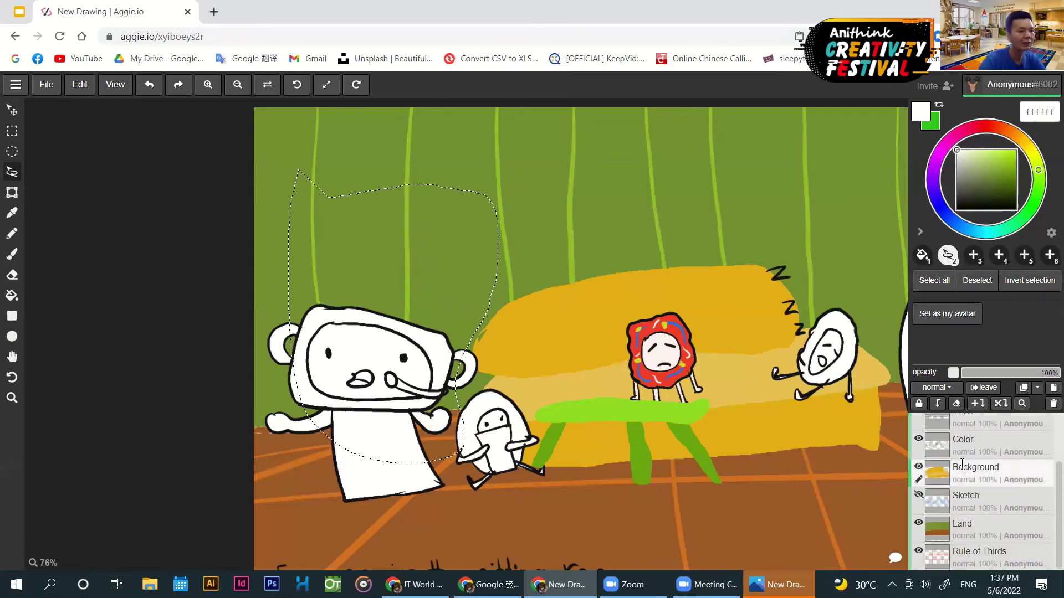
double_click(962, 467)
type("S")
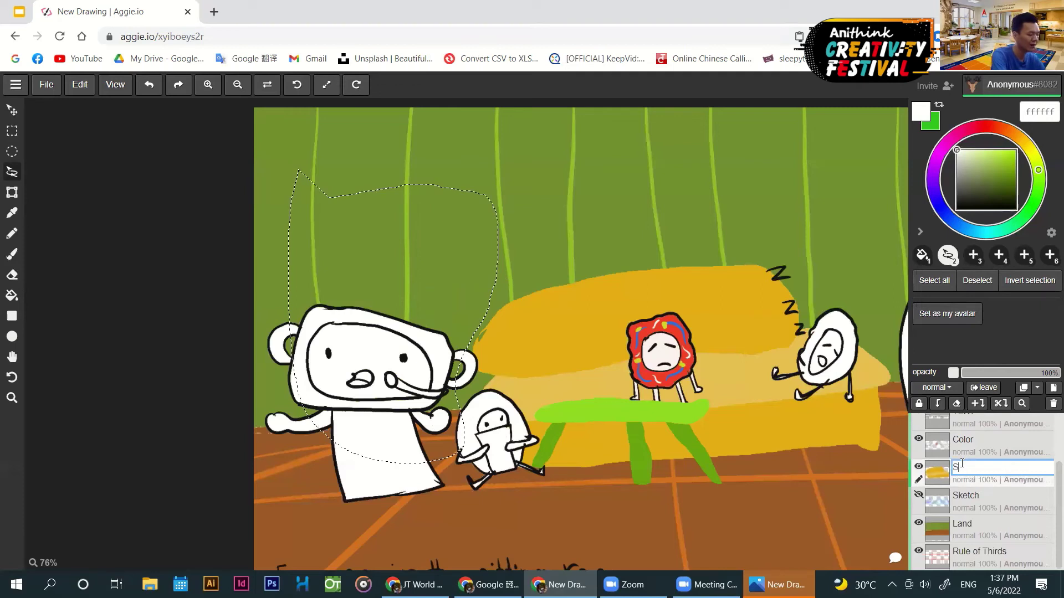
type("ofa")
key("Return")
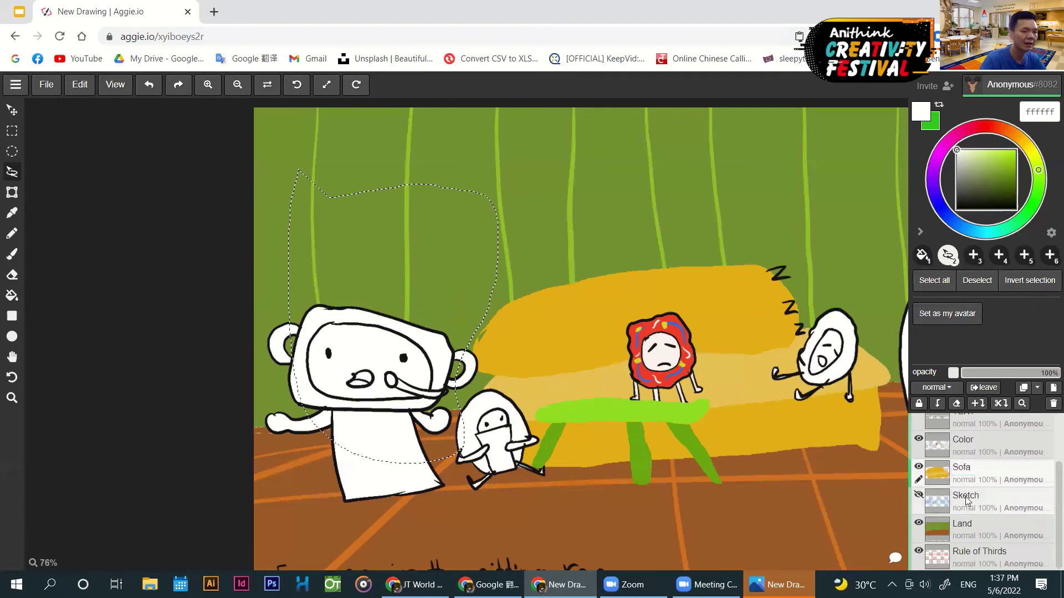
- Add a new layer directly above the Sketch layer and name it Lamp
left_click(1026, 500)
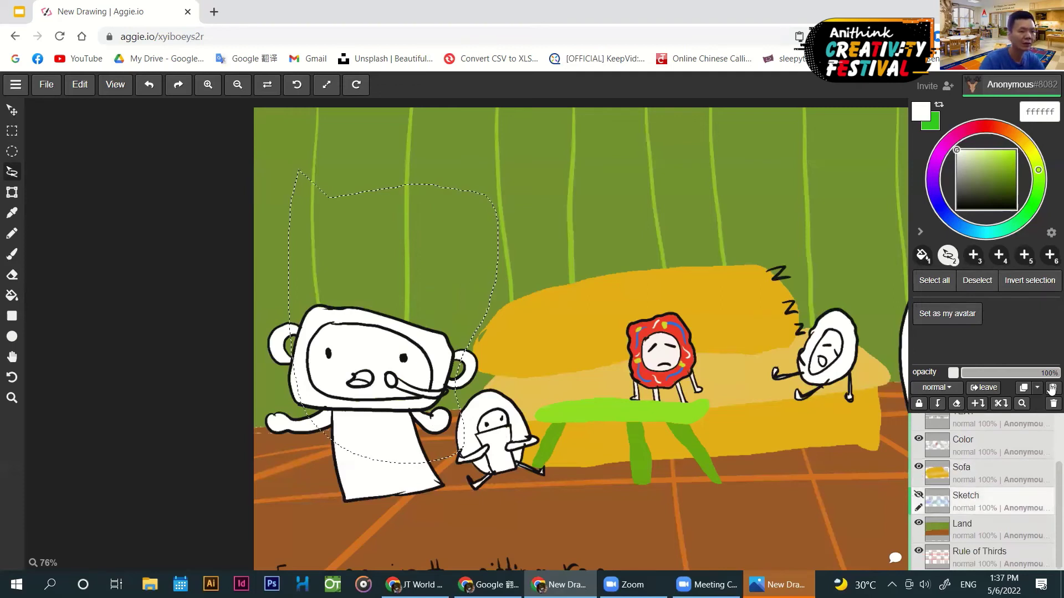
left_click(1053, 388)
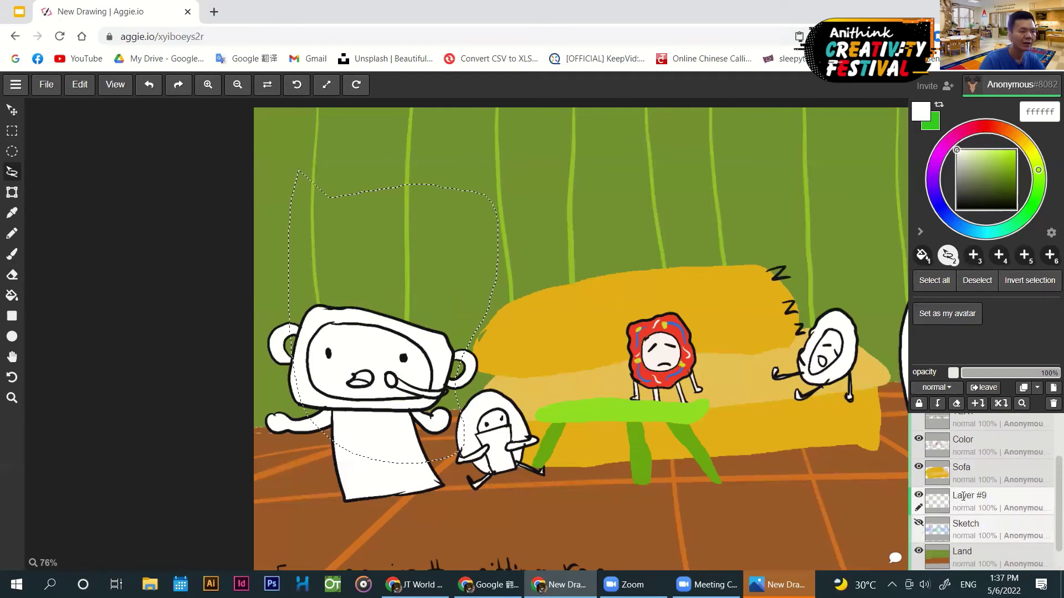
double_click(963, 497)
type("Lanp")
key("Return")
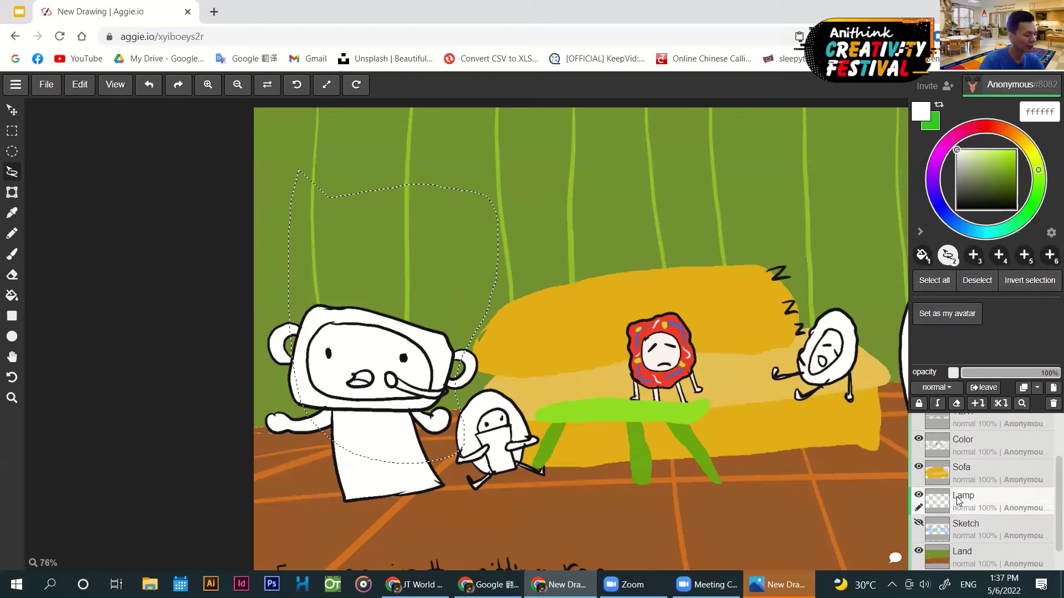
- Paste the cut lamp onto the Lamp layer and toggle that layer's visibility to check it
key("ctrl+v")
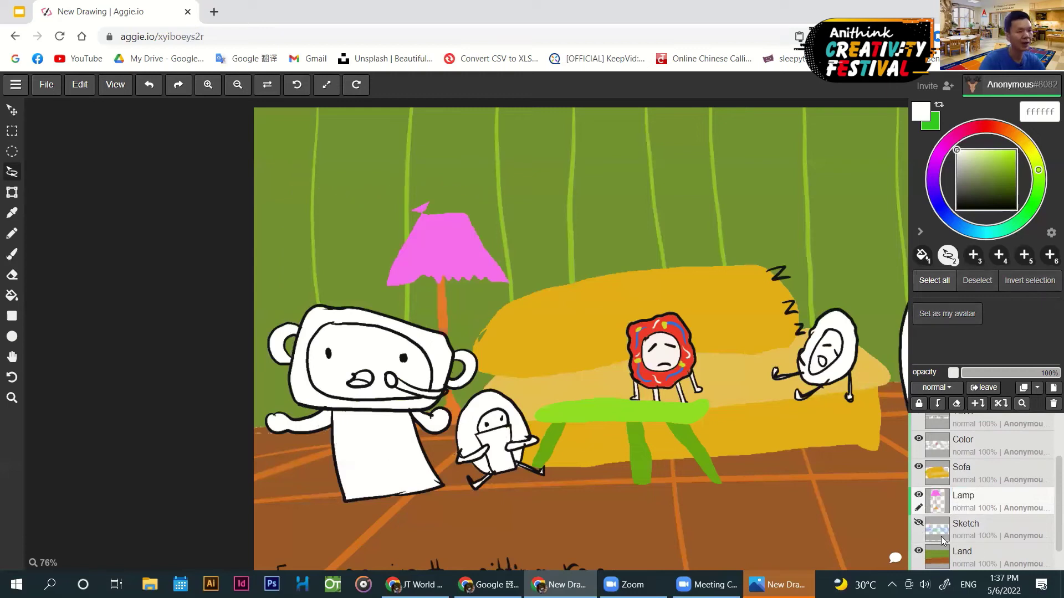
left_click(918, 496)
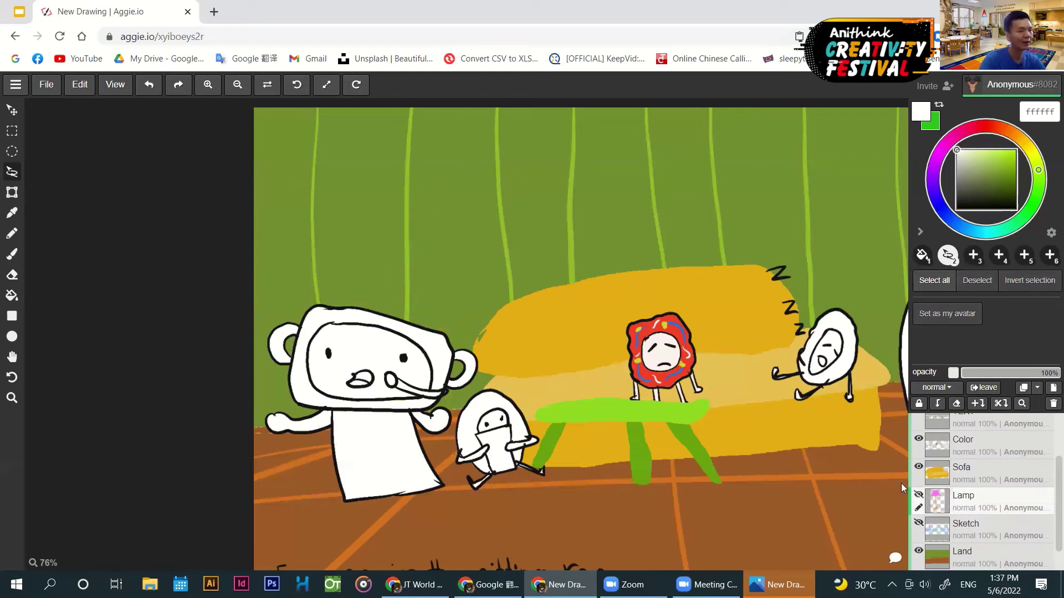
left_click(919, 495)
- Move the lamp on the Lamp layer so it stands behind the round-eared character's head
left_click(12, 193)
left_click_drag(399, 232, 342, 171)
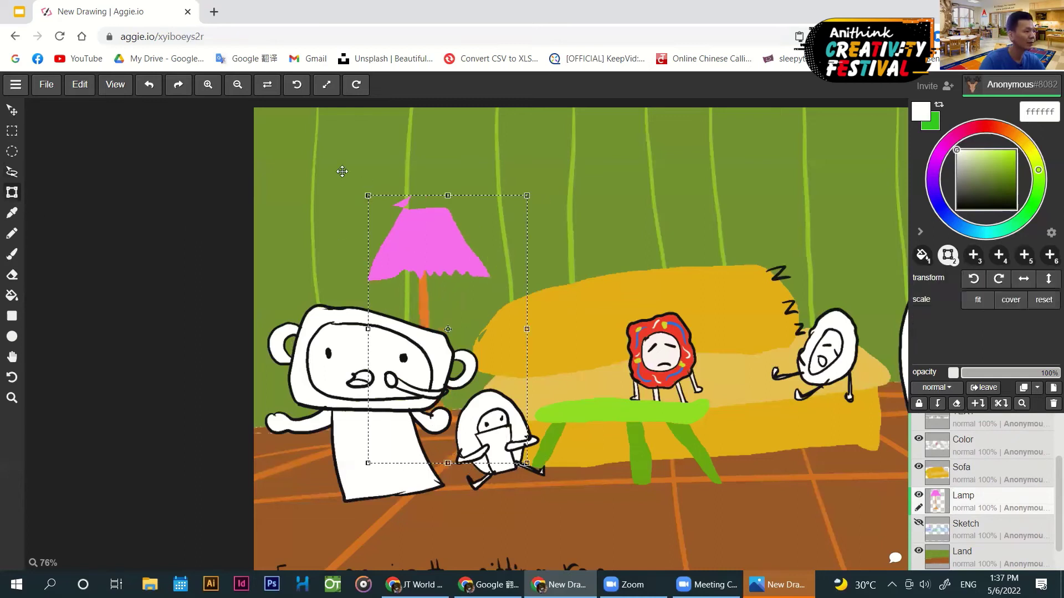
key("ctrl+z")
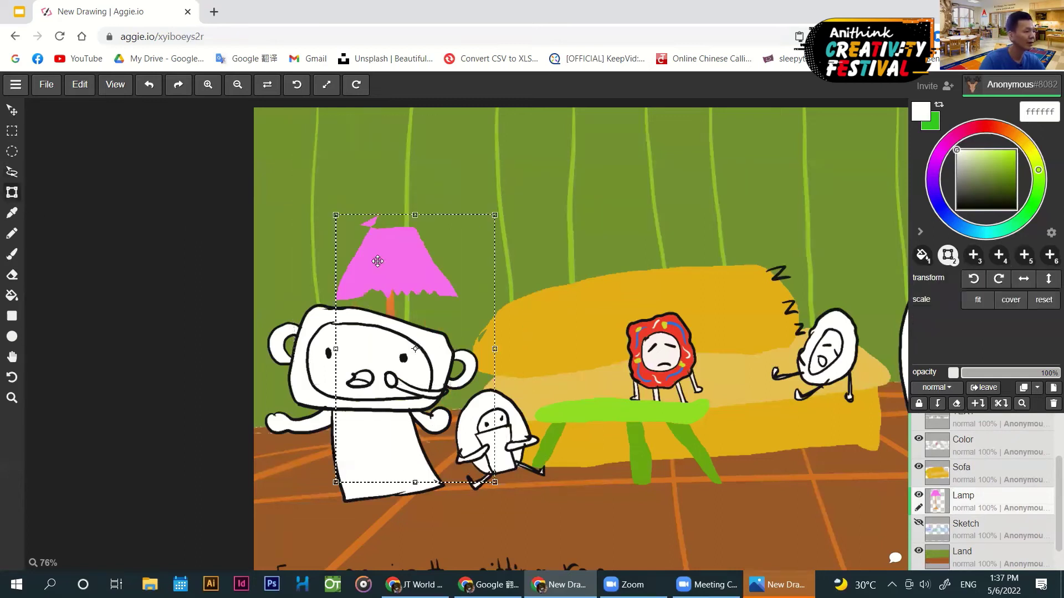
key("shift+Up")
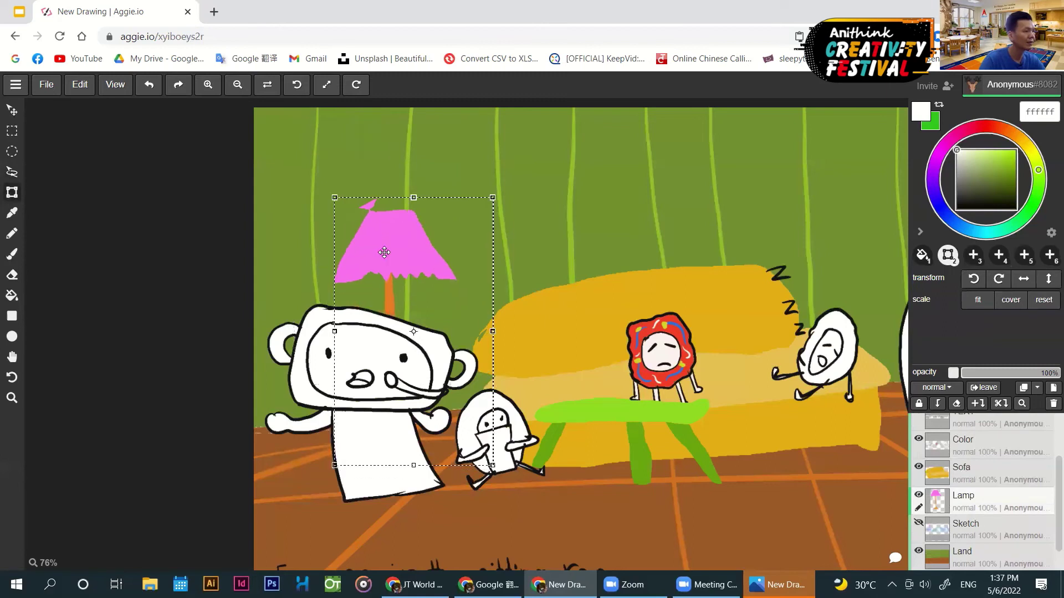
key("shift+Right")
key("shift+Left")
key("shift+Left")
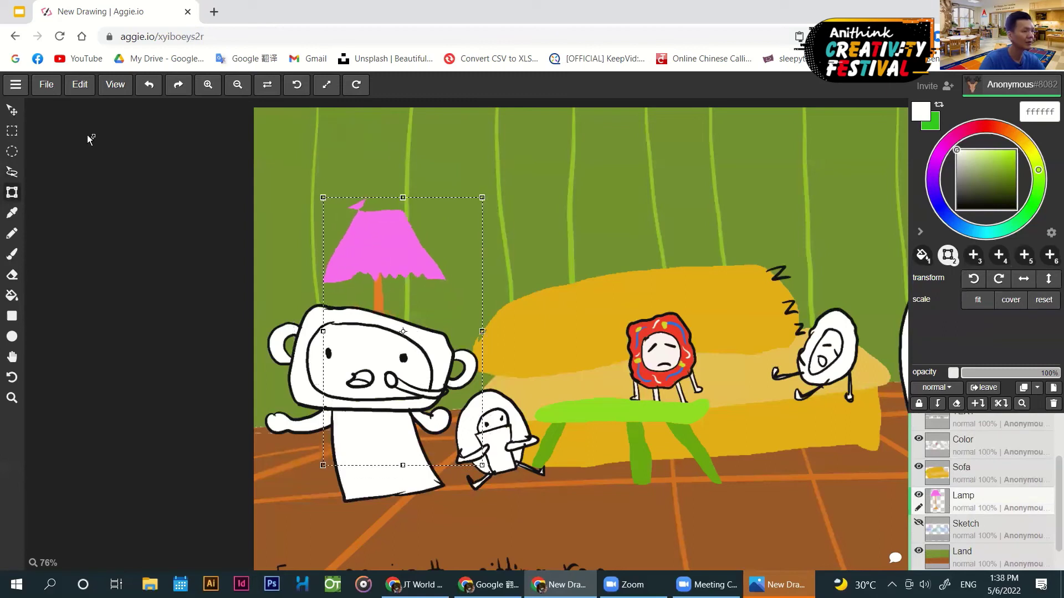
key("v")
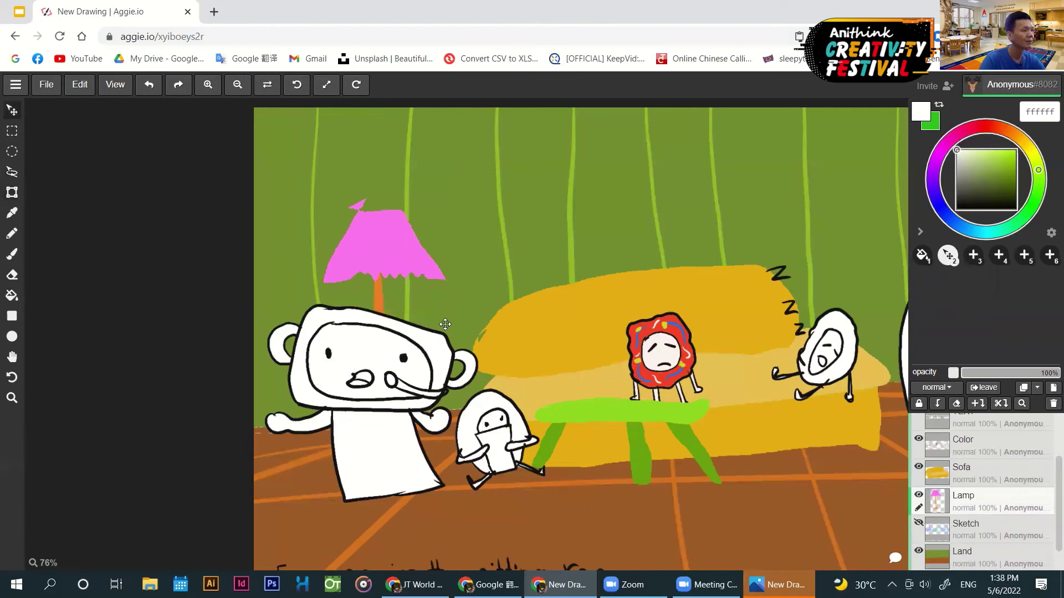
scroll(444, 325, "down", 2)
left_click_drag(410, 341, 396, 350)
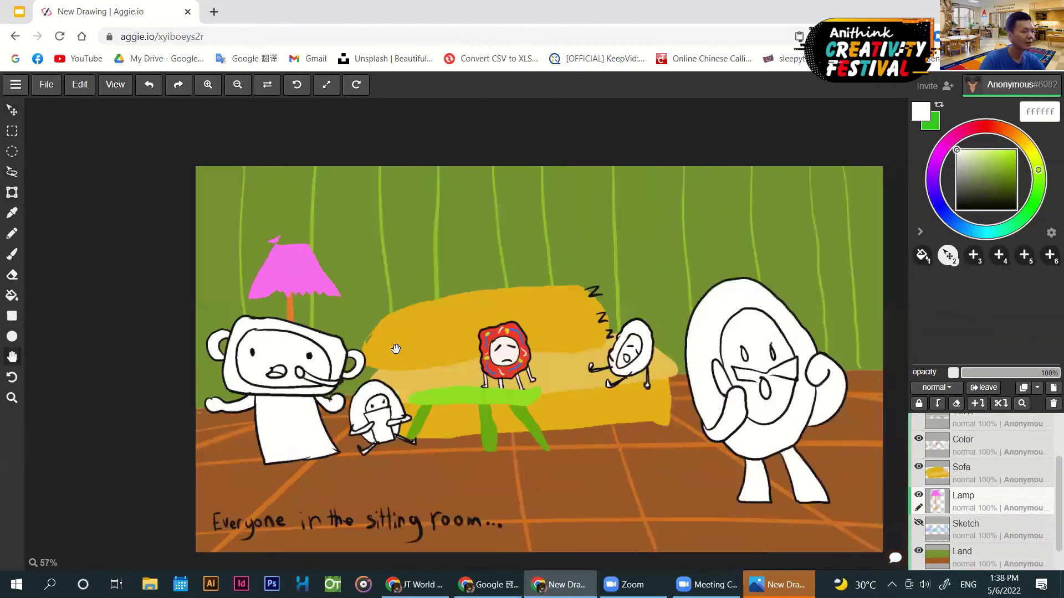
key("v")
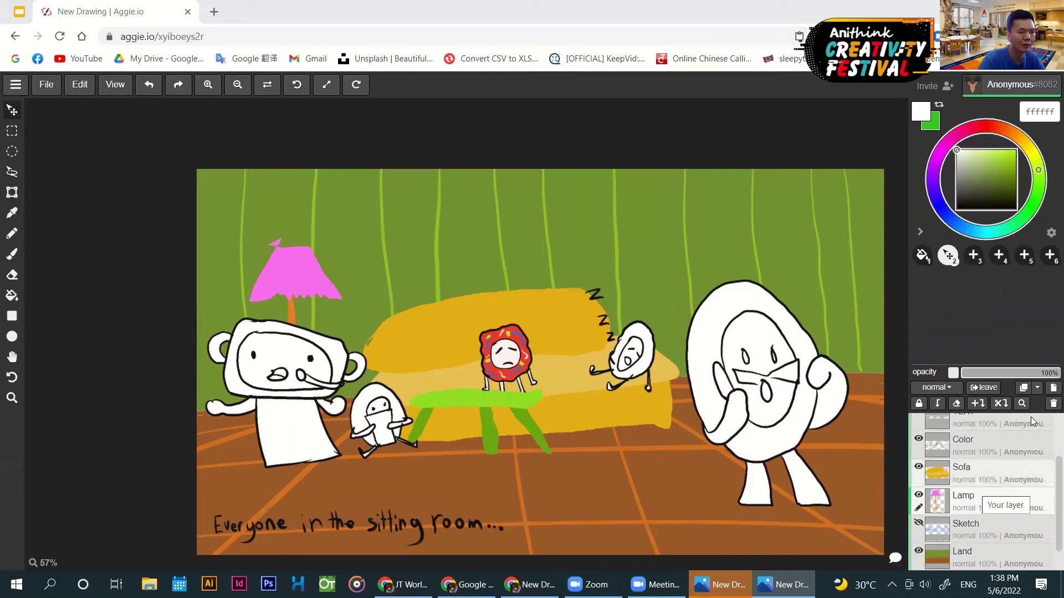
- Move the TEXT layer to the top of the layer stack, above the TAble layer
scroll(1031, 424, "up", 2)
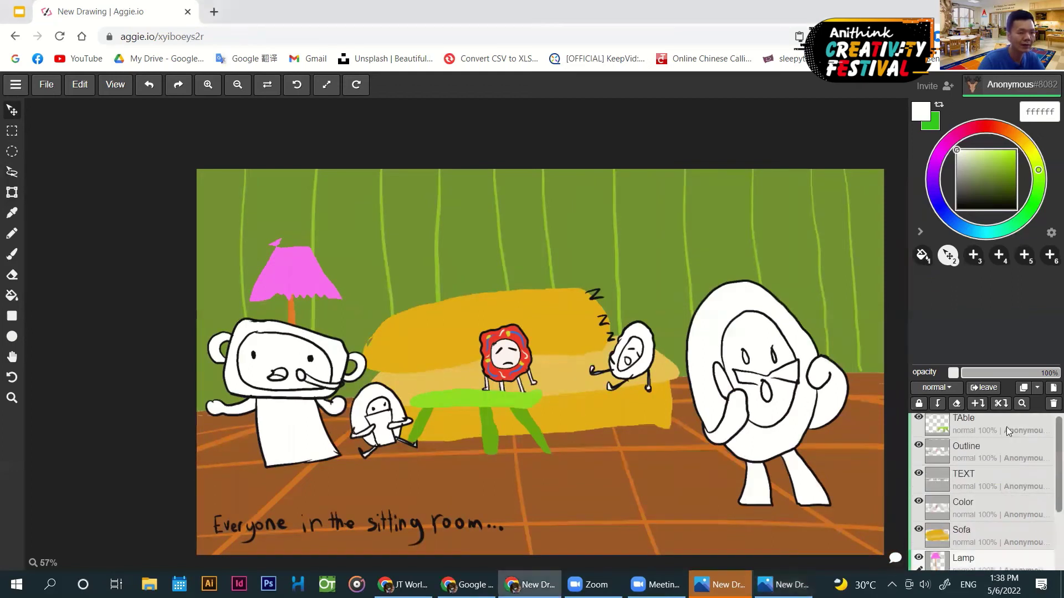
left_click(986, 486)
left_click_drag(989, 423, 986, 430)
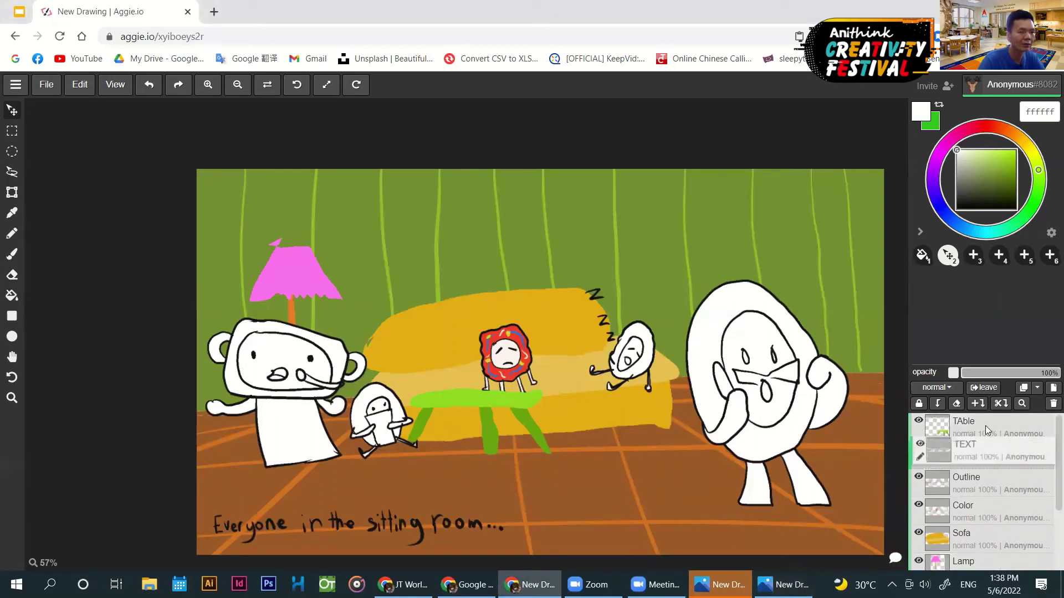
left_click_drag(988, 468, 987, 435)
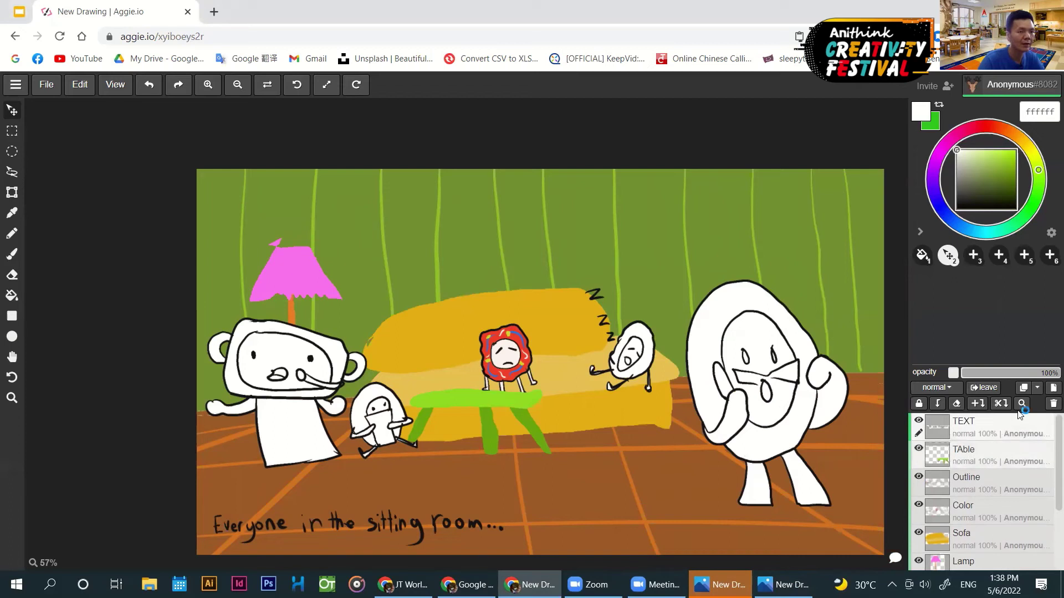
- Add a new layer directly below the TEXT layer and name it Text Box
left_click(1052, 388)
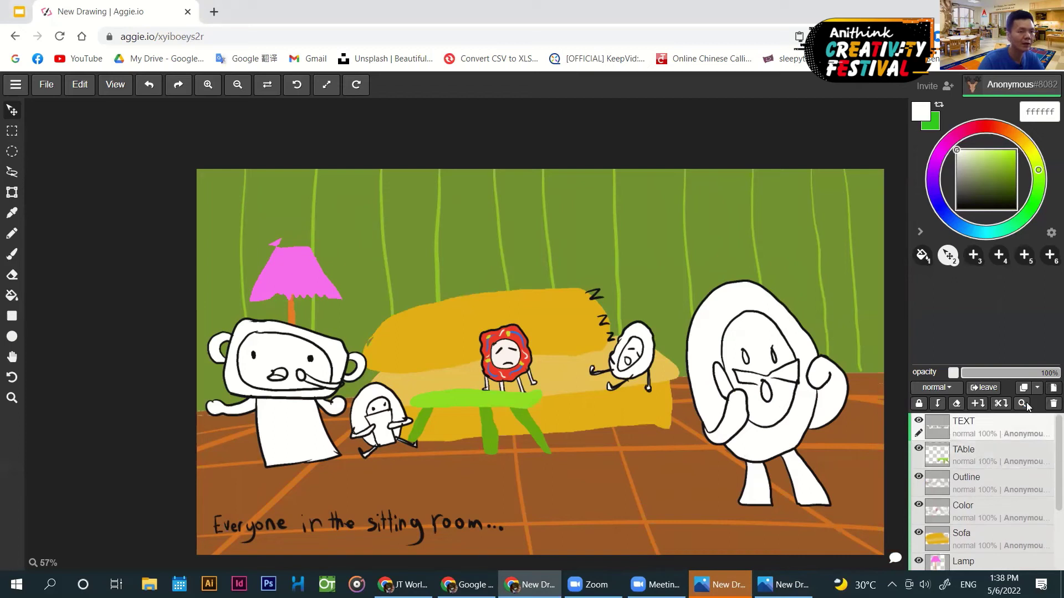
left_click_drag(988, 458, 977, 443)
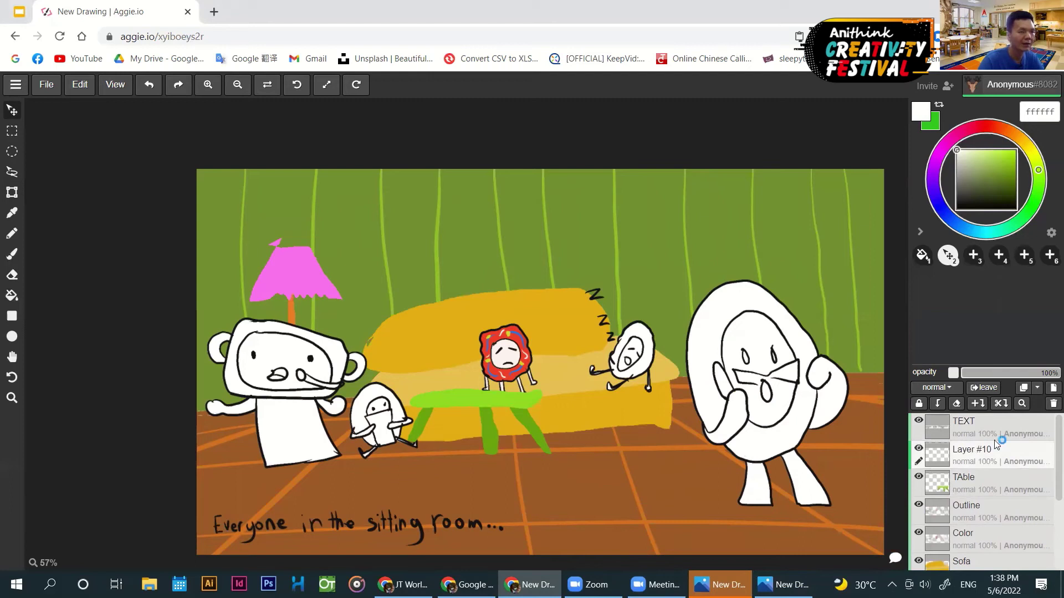
double_click(994, 441)
type("Tex")
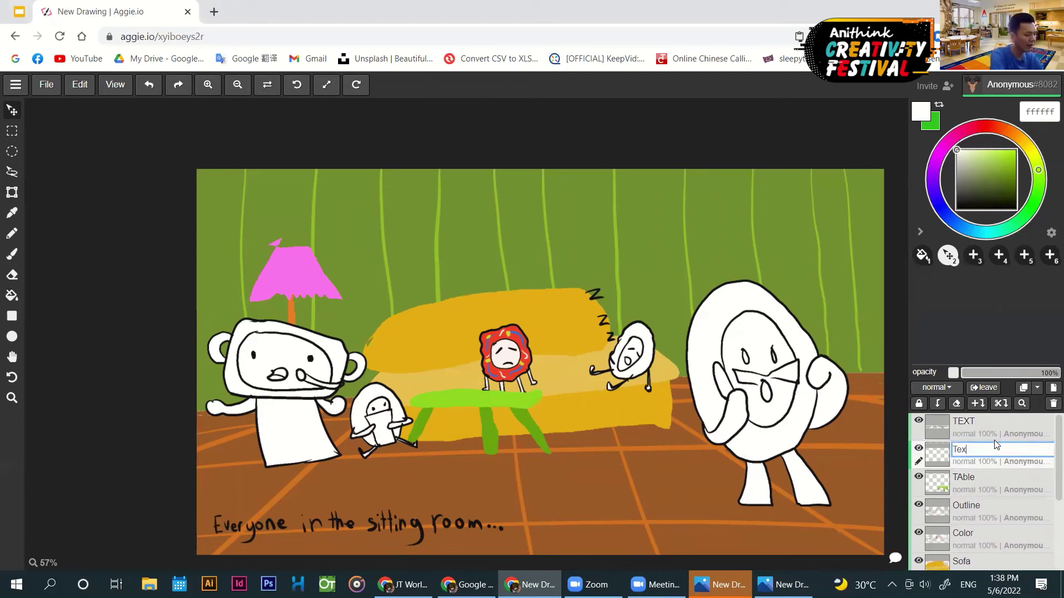
type("t Bo")
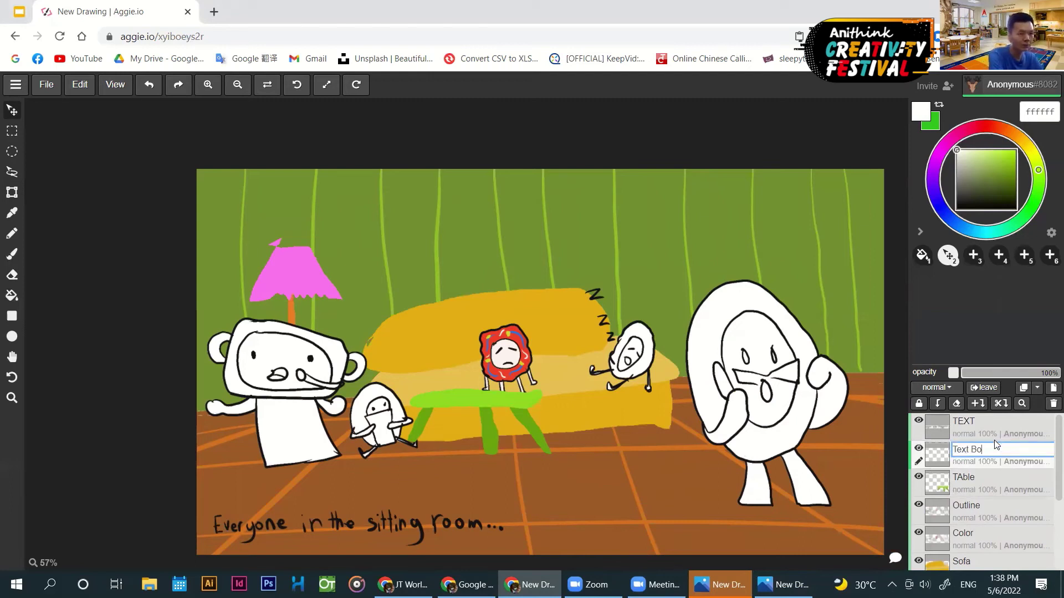
type("x")
key("Return")
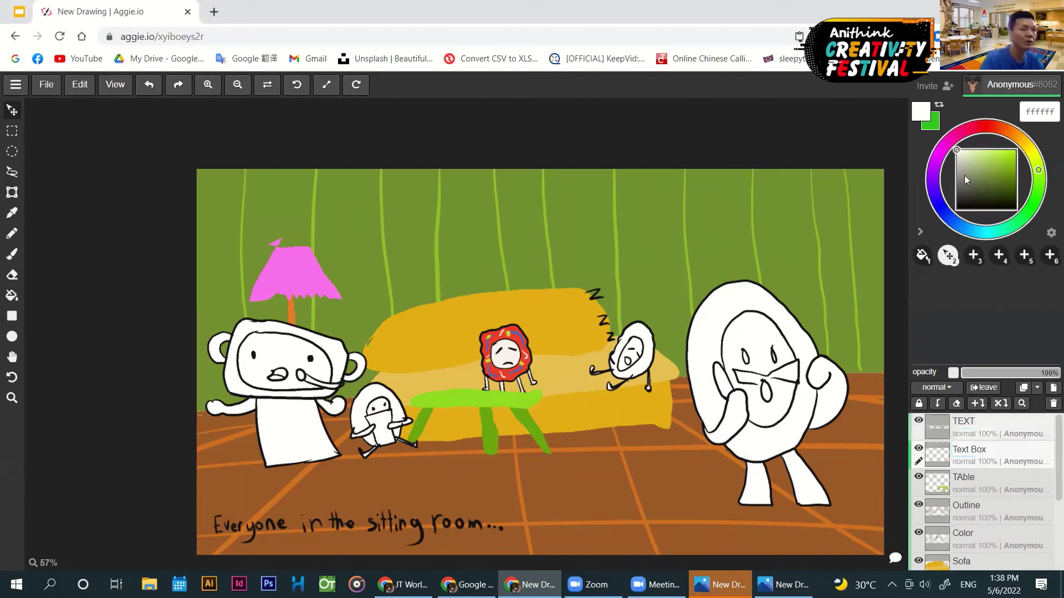
- Paint an off-white (ecefe5) box with rounded ends behind the "Everyone in the sitting room..." caption on the Text Box layer
left_click(976, 154)
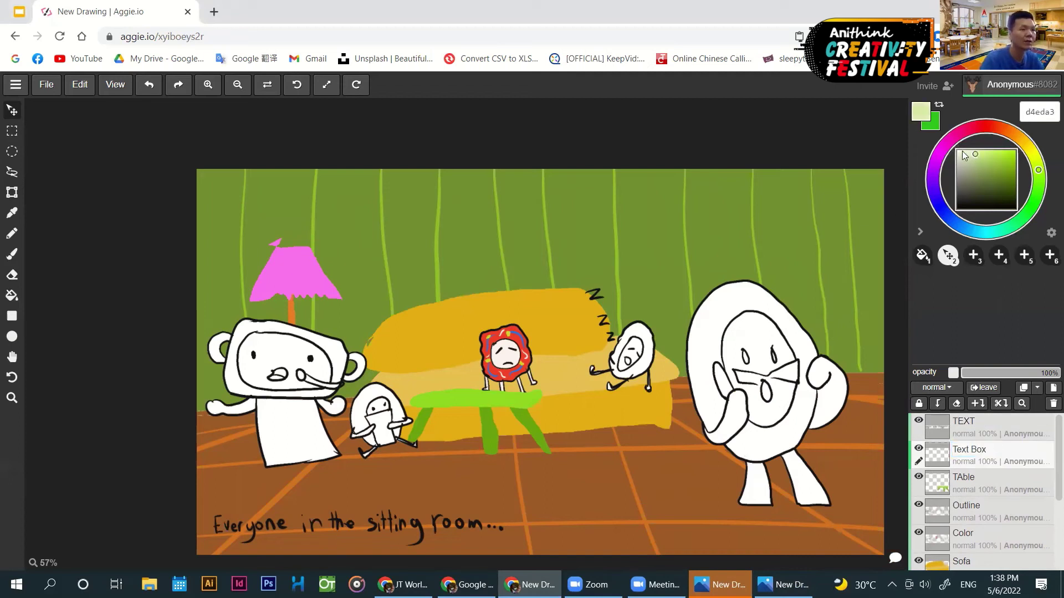
left_click(963, 151)
left_click(959, 154)
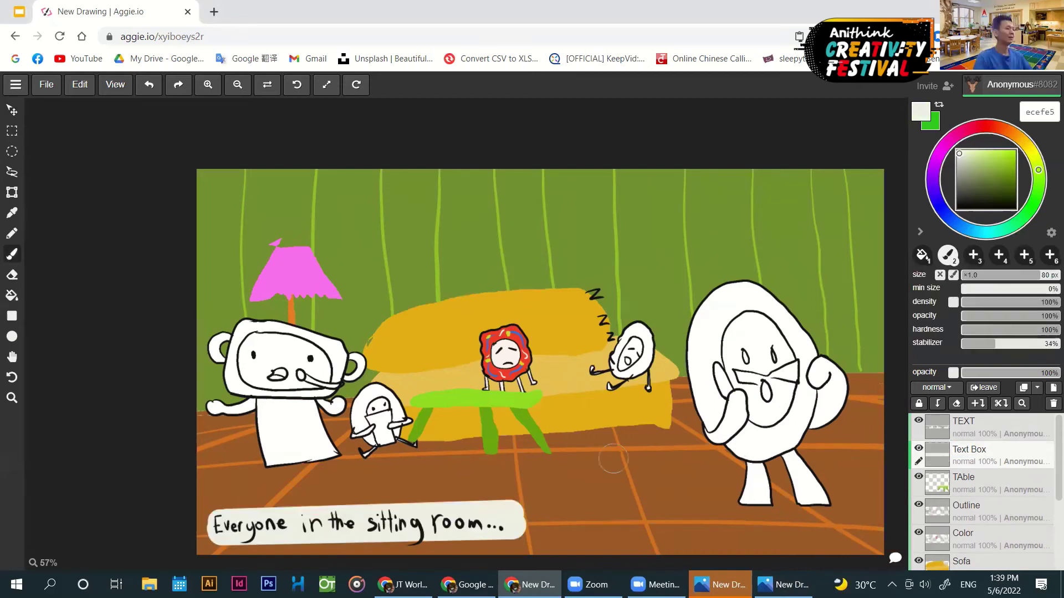
scroll(877, 141, "down", 2)
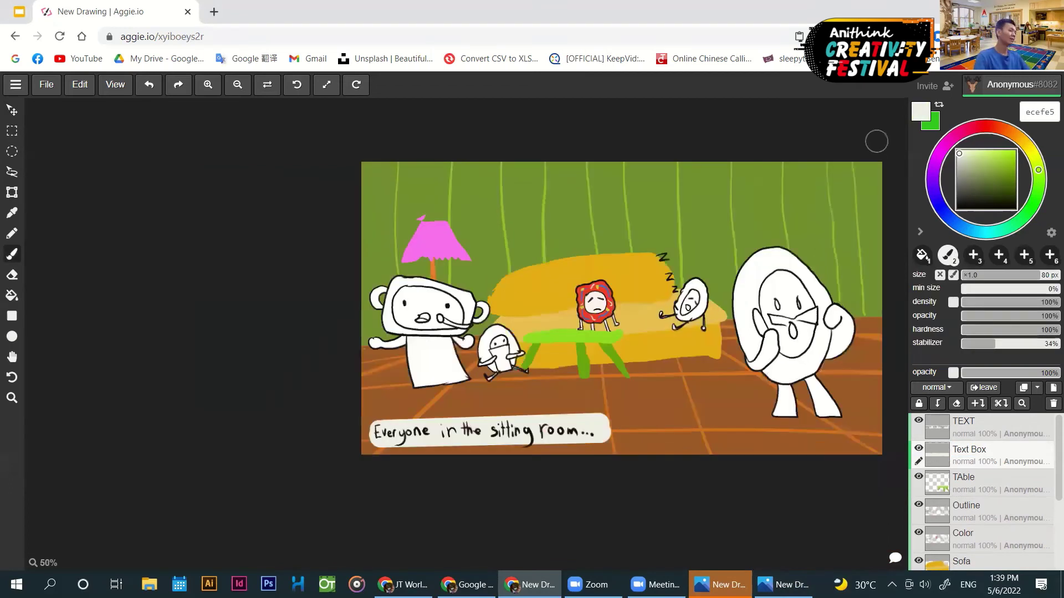
scroll(876, 141, "down", 1)
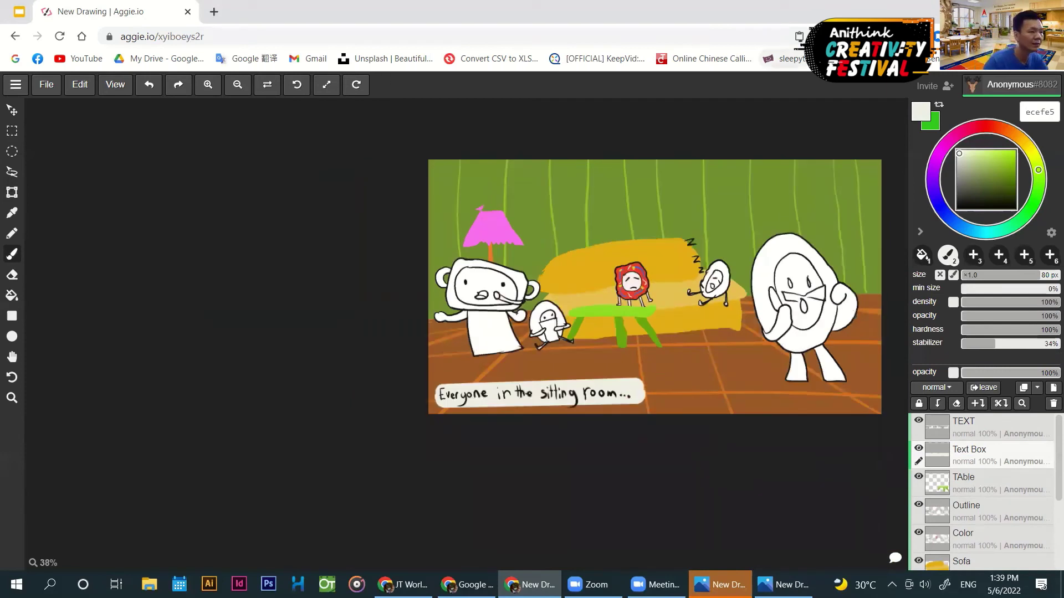
scroll(663, 215, "up", 1)
scroll(663, 215, "up", 2)
key("space")
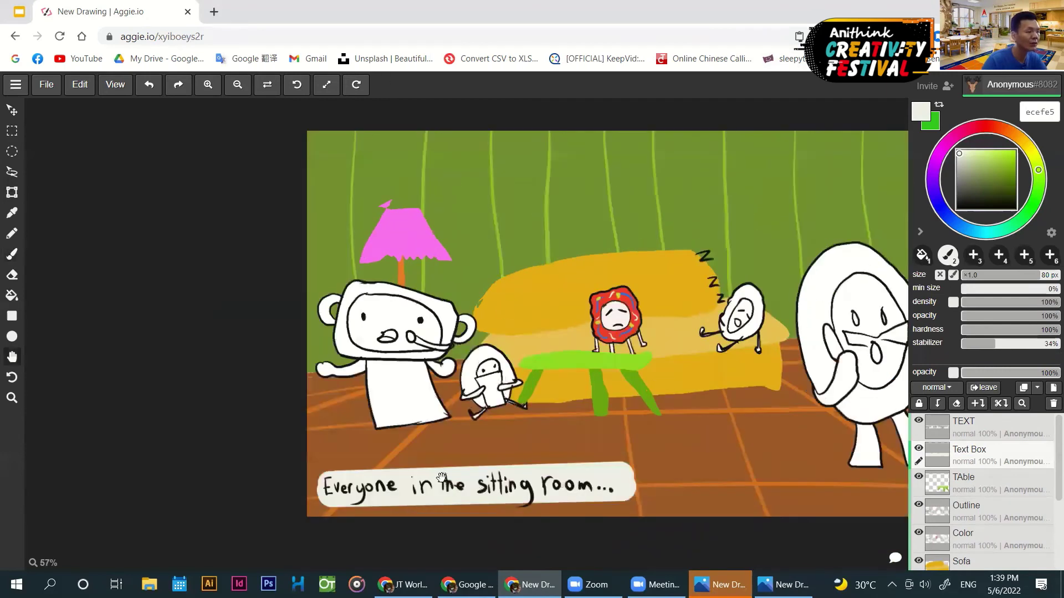
left_click_drag(664, 215, 551, 209)
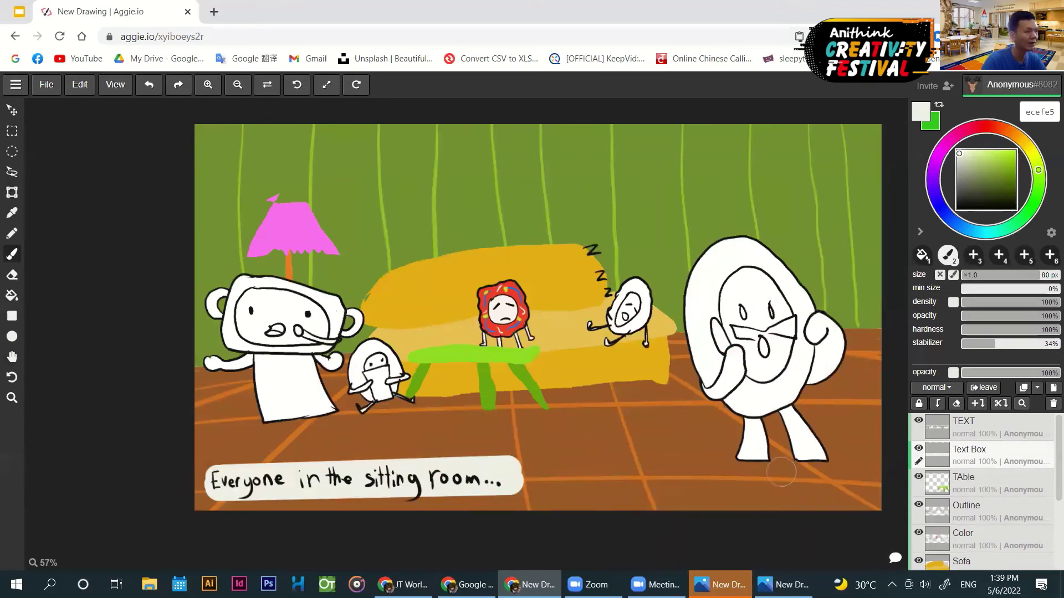
left_click_drag(493, 424, 490, 436)
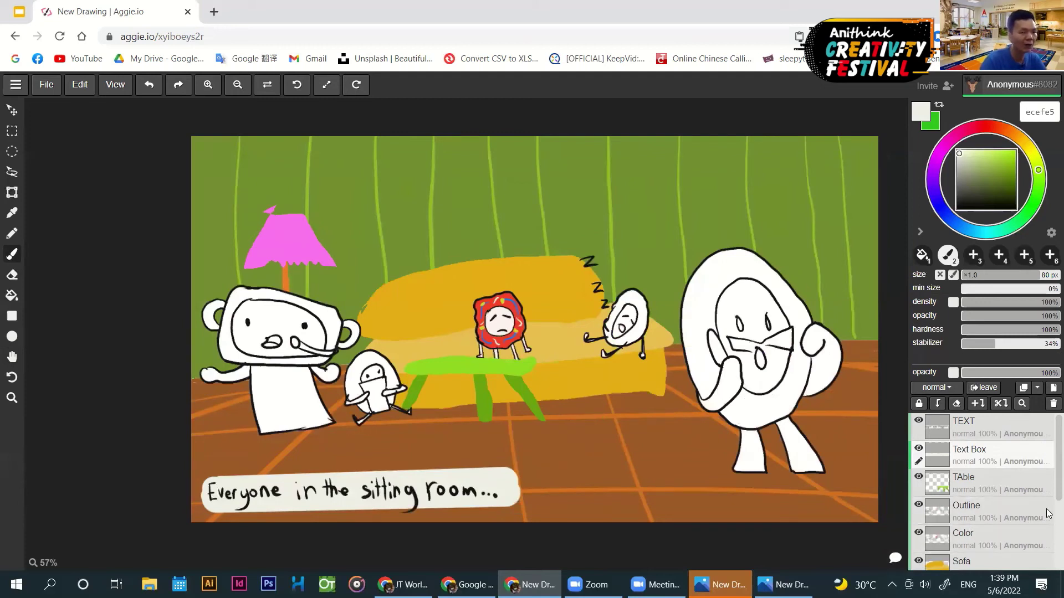
- Move the Rule of Thirds layer up from the bottom of the stack to directly below the Color layer
scroll(1047, 514, "down", 3)
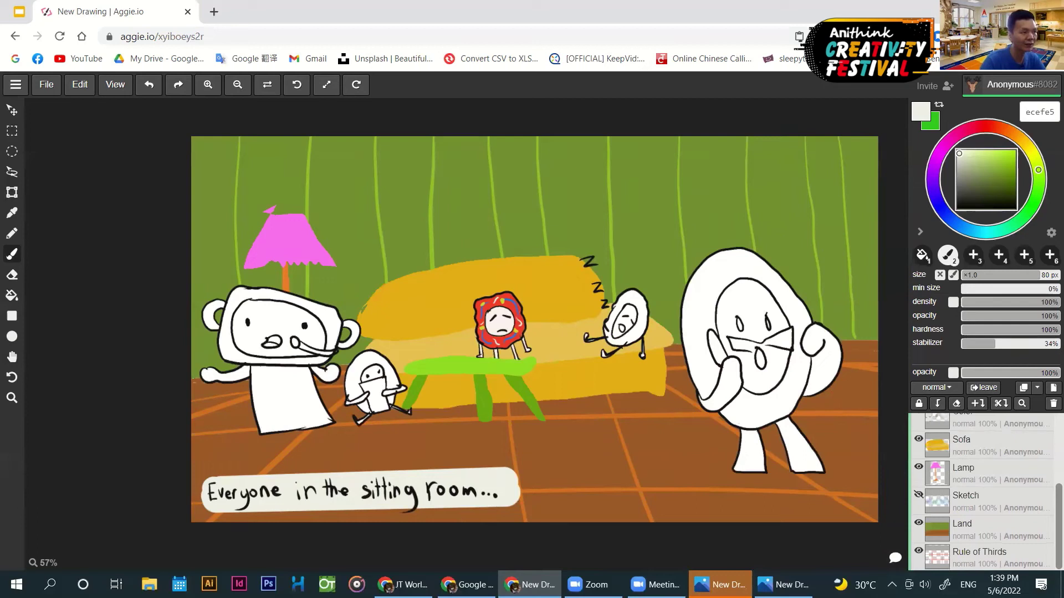
mouse_move(969, 541)
left_mouse_down()
mouse_move(967, 414)
mouse_move(969, 454)
left_mouse_up()
scroll(968, 454, "up", 1)
scroll(955, 520, "up", 1)
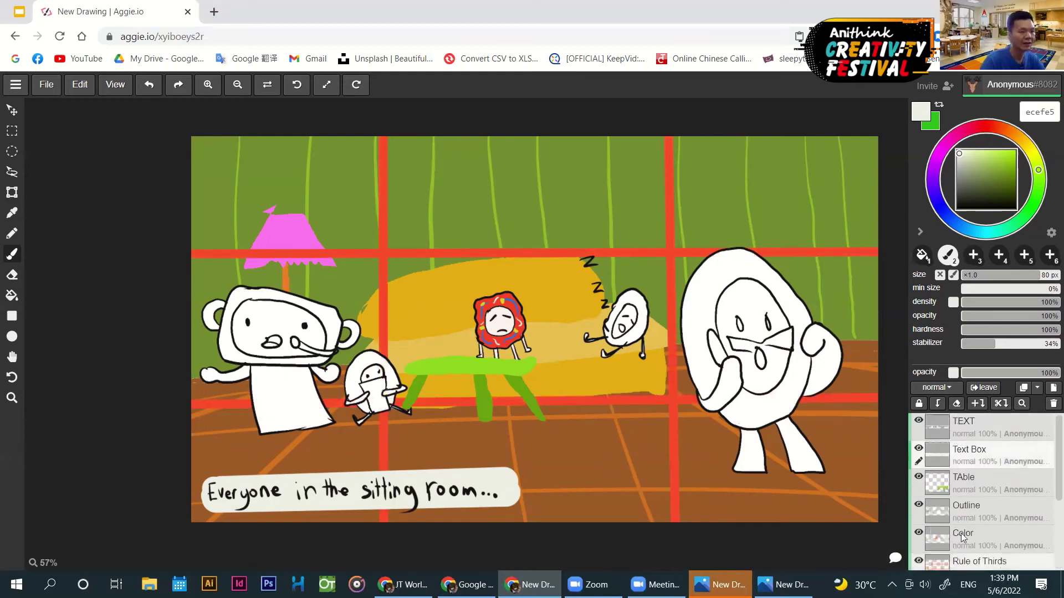
- Add a new layer directly above the TAble layer and name it Light
scroll(970, 504, "down", 1)
left_click_drag(983, 416, 983, 460)
scroll(976, 495, "down", 2)
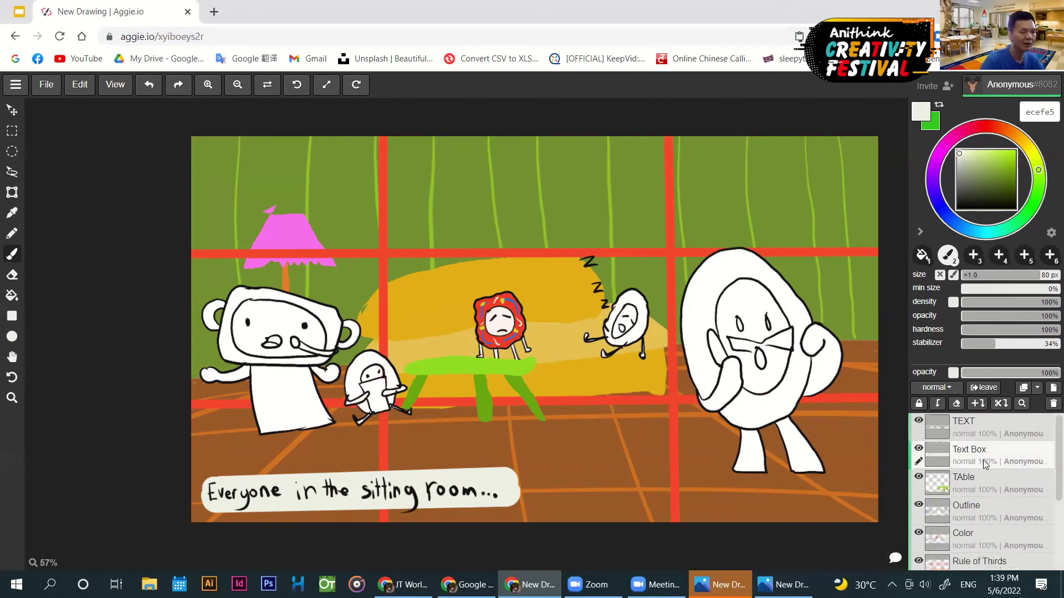
scroll(983, 463, "down", 1)
scroll(984, 464, "up", 1)
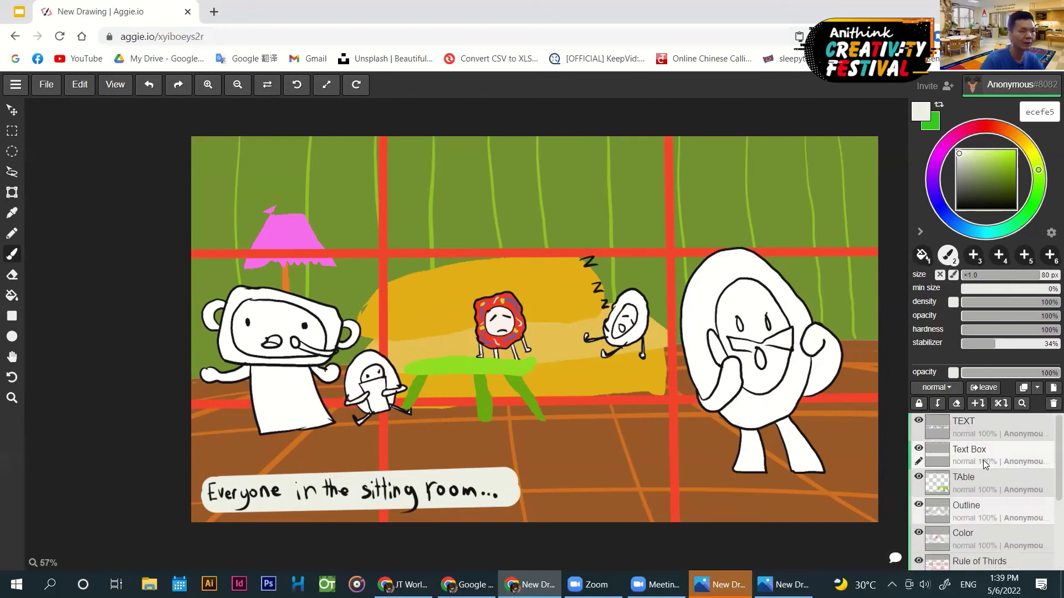
left_click(978, 475)
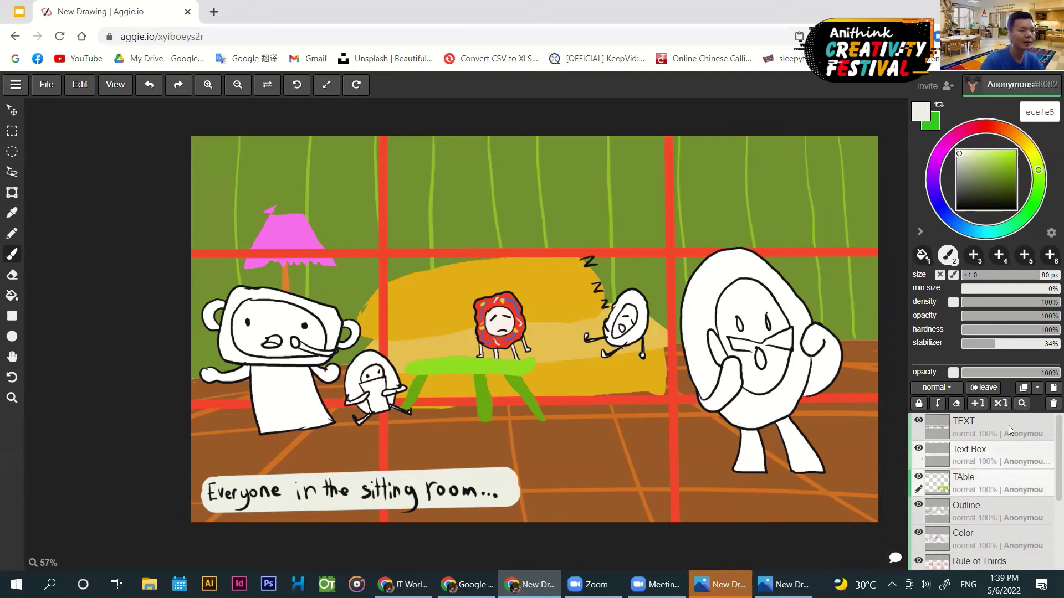
left_click(1052, 389)
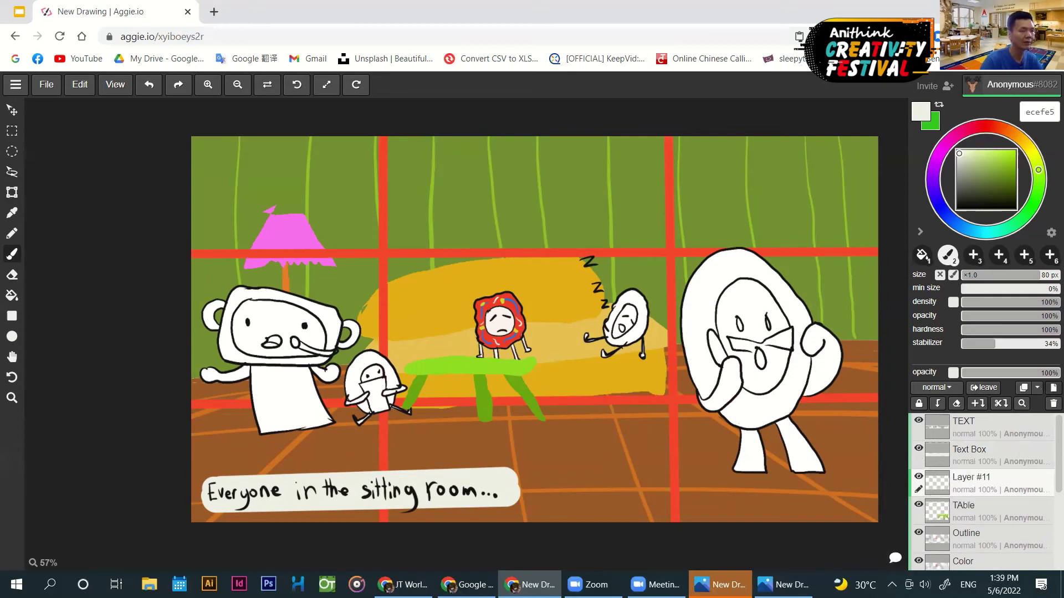
scroll(654, 333, "down", 1)
scroll(653, 333, "down", 1)
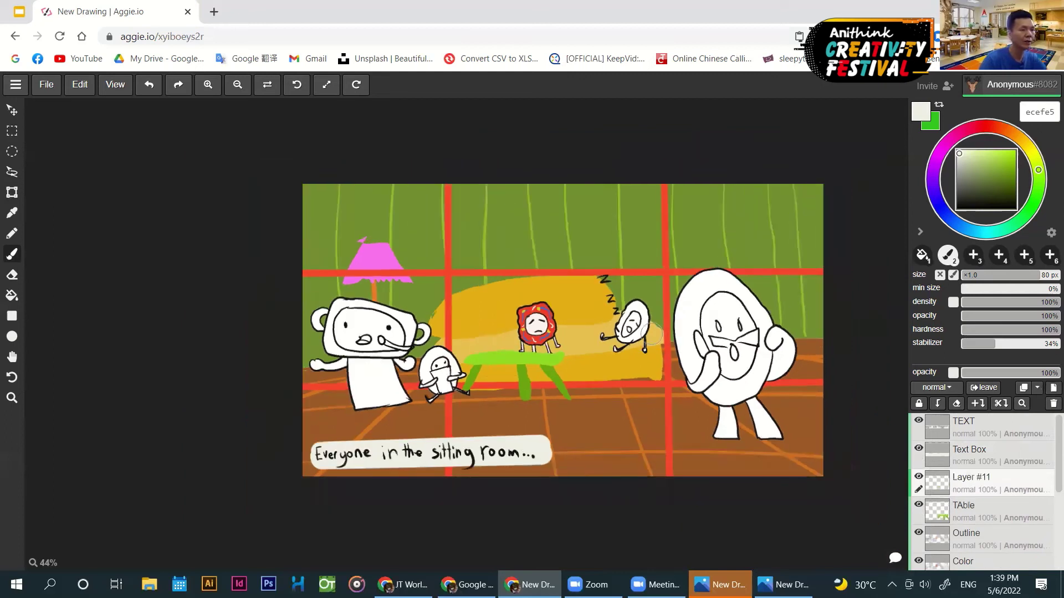
double_click(968, 478)
type("Light")
key("Return")
- Set the drawing color to a dark blue-gray, 292c31
left_click(962, 201)
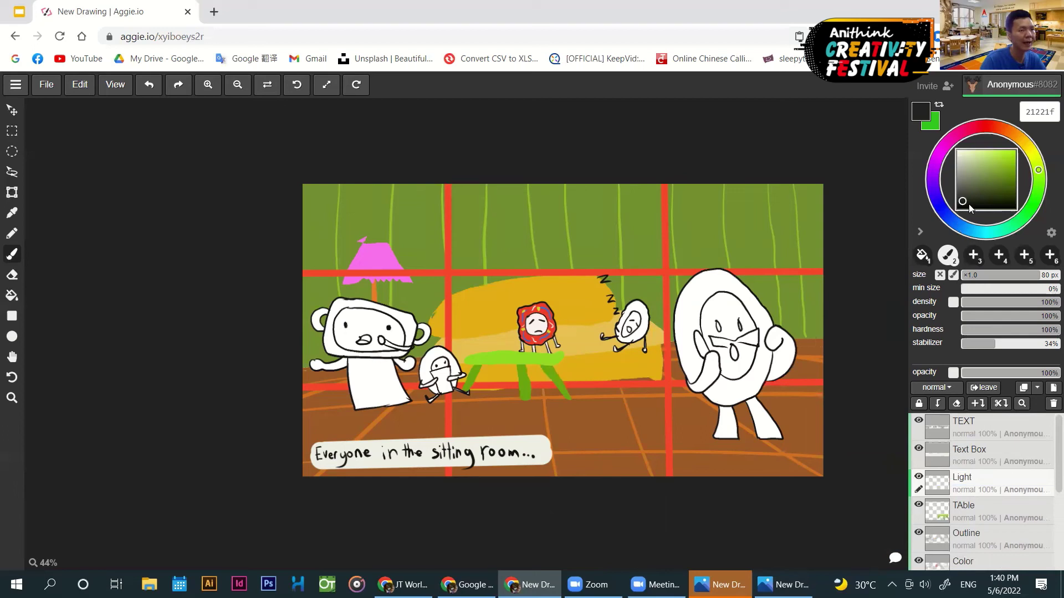
left_click(956, 224)
left_click(967, 203)
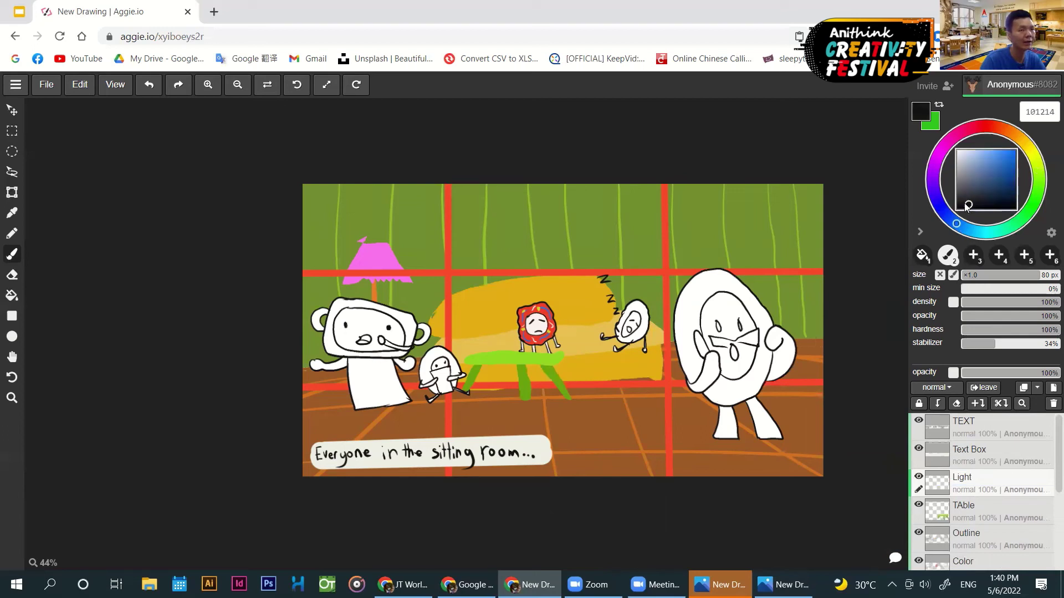
left_click(966, 202)
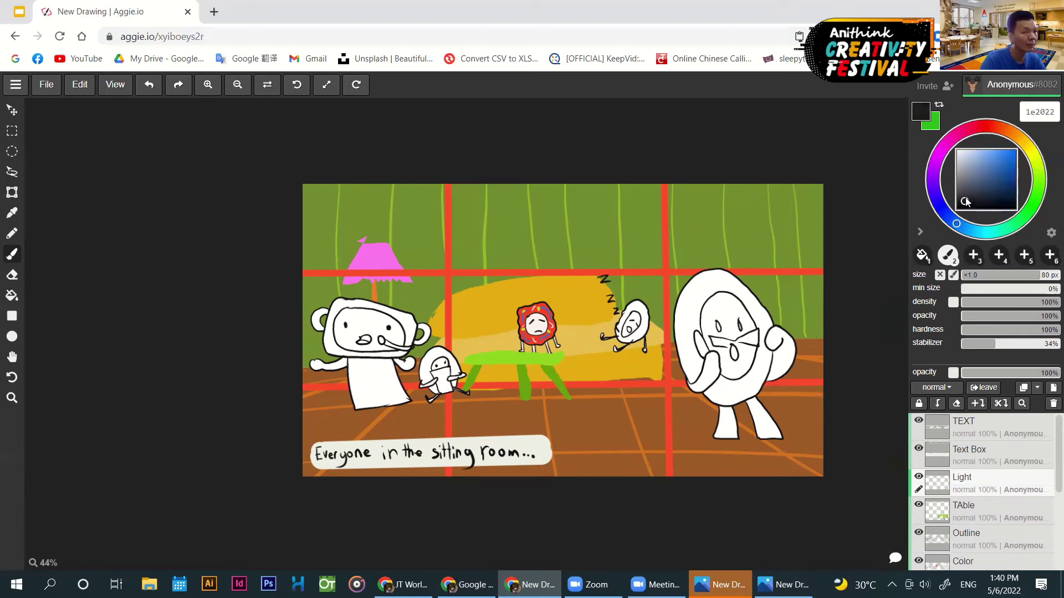
left_click(965, 199)
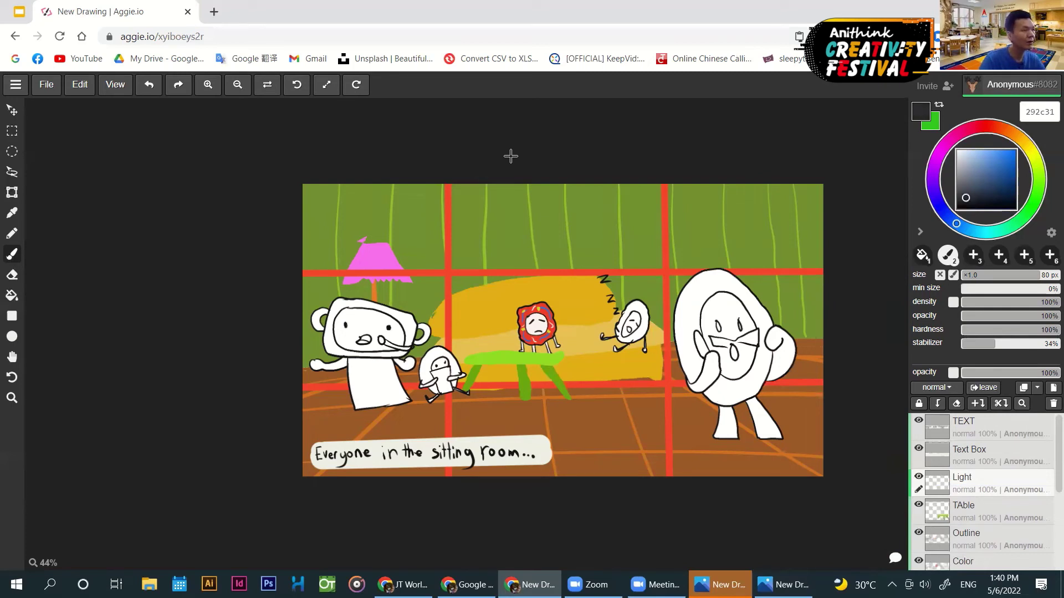
key("l")
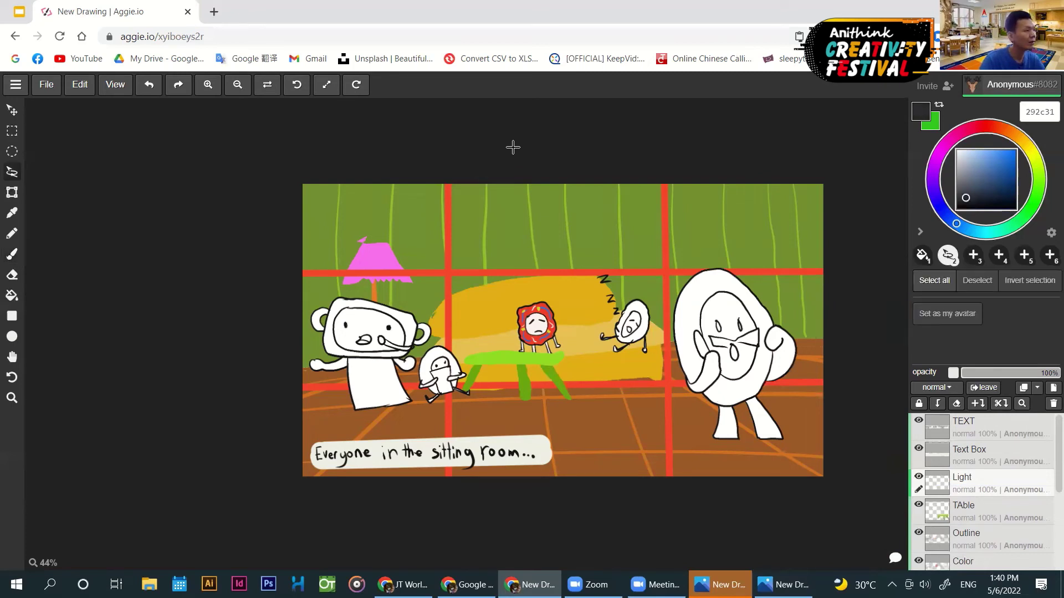
left_click_drag(550, 180, 753, 472)
left_click(549, 160)
mouse_move(621, 273)
left_mouse_down()
mouse_move(744, 429)
mouse_move(768, 492)
left_mouse_up()
- Brush two straight slanted dark lines across the full panel height on the Light layer, widening downward on either side of the donut character
left_click(540, 156)
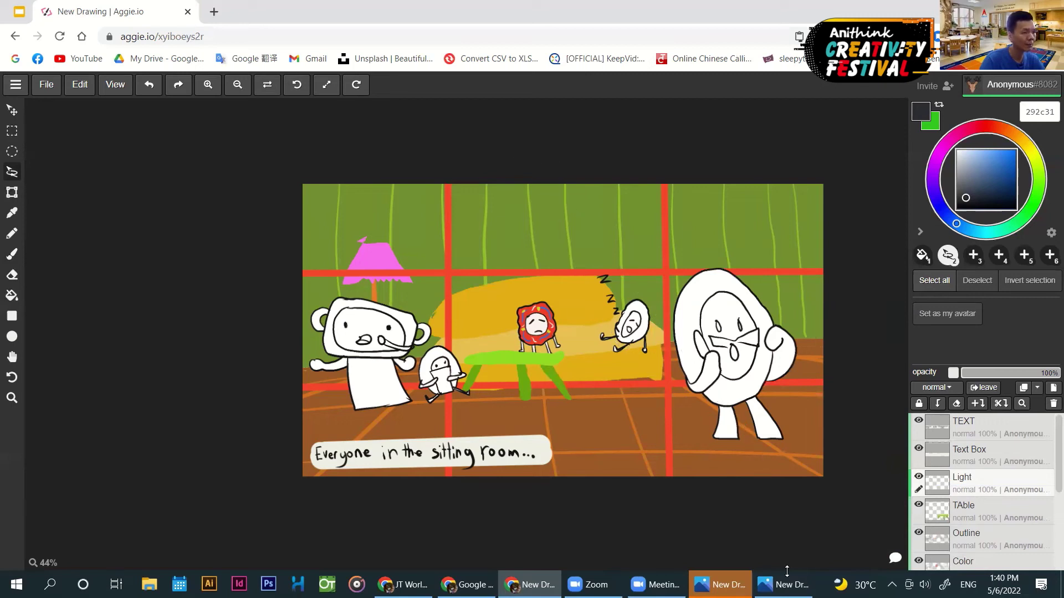
key("b")
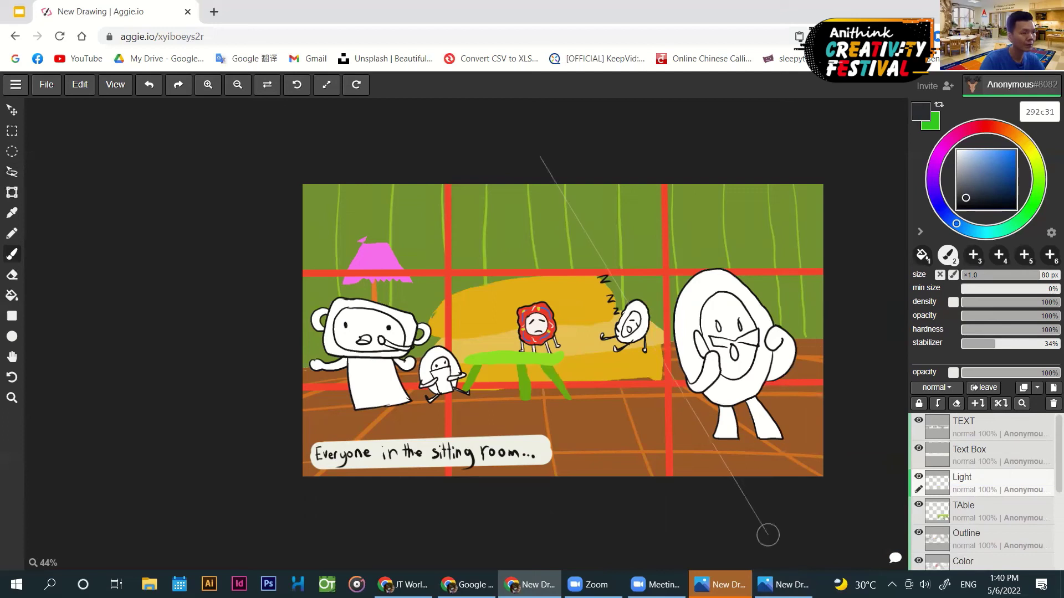
left_click(748, 538, "shift")
left_click(470, 161)
left_click(425, 506, "shift")
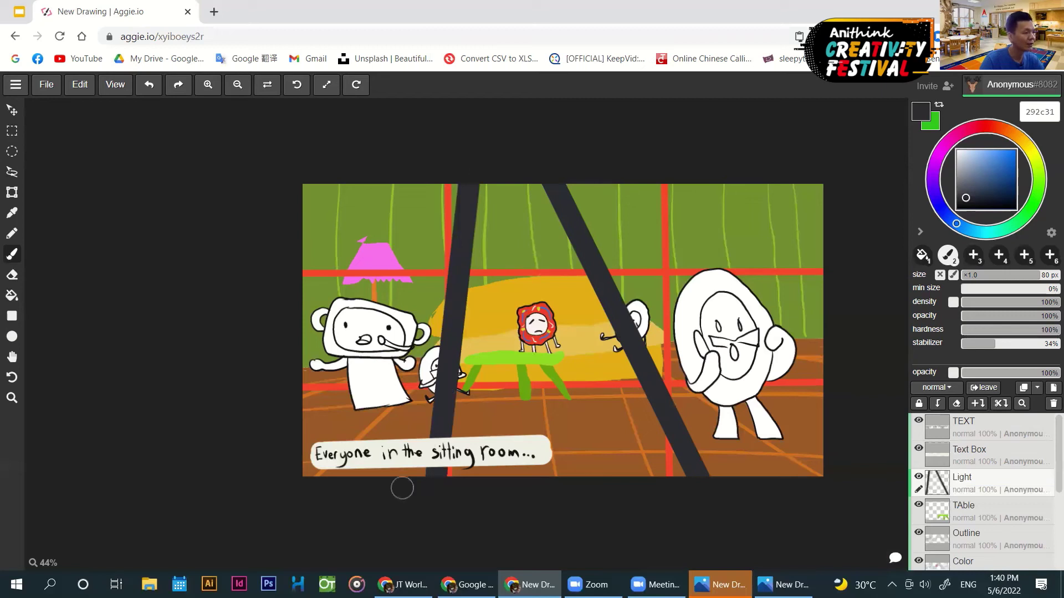
left_click(268, 505, "shift")
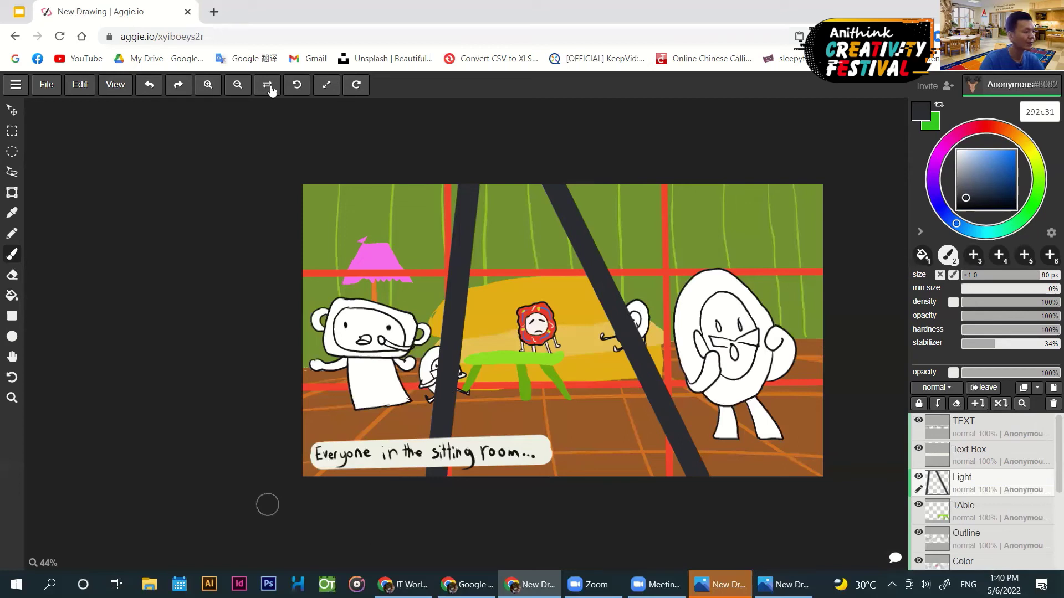
left_click(281, 148, "shift")
left_click_drag(474, 167, 473, 167)
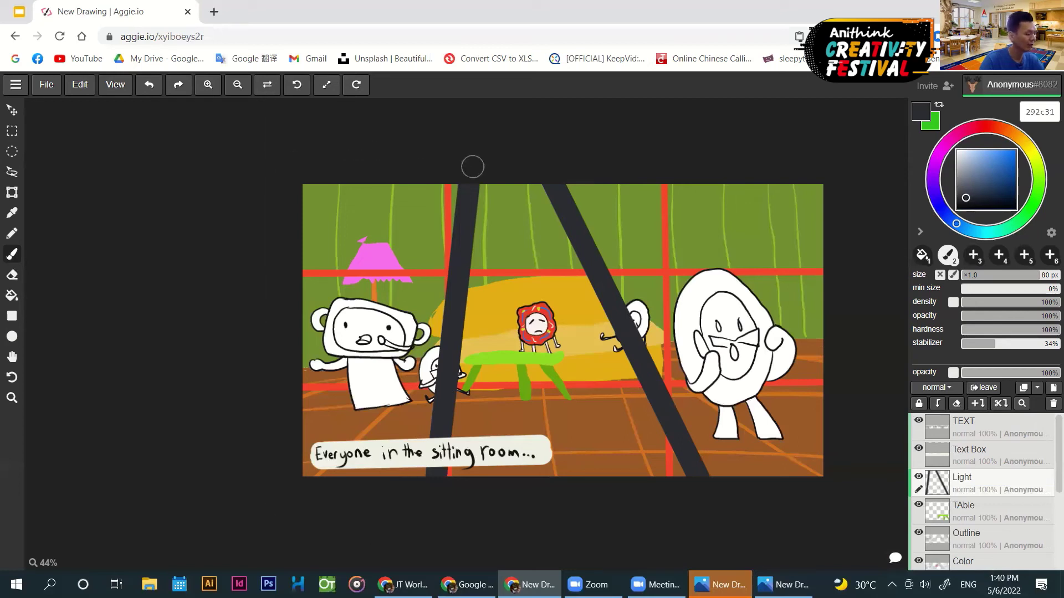
- Fill the areas outside the two slanted lines with the dark color, leaving the middle beam open
key("g")
left_click(418, 230)
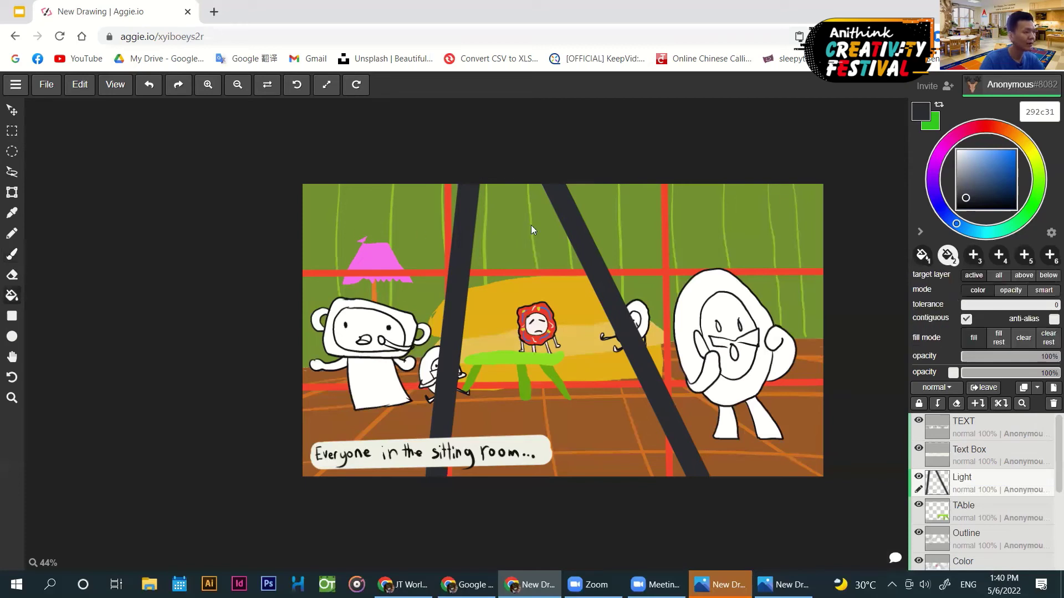
left_click(633, 217)
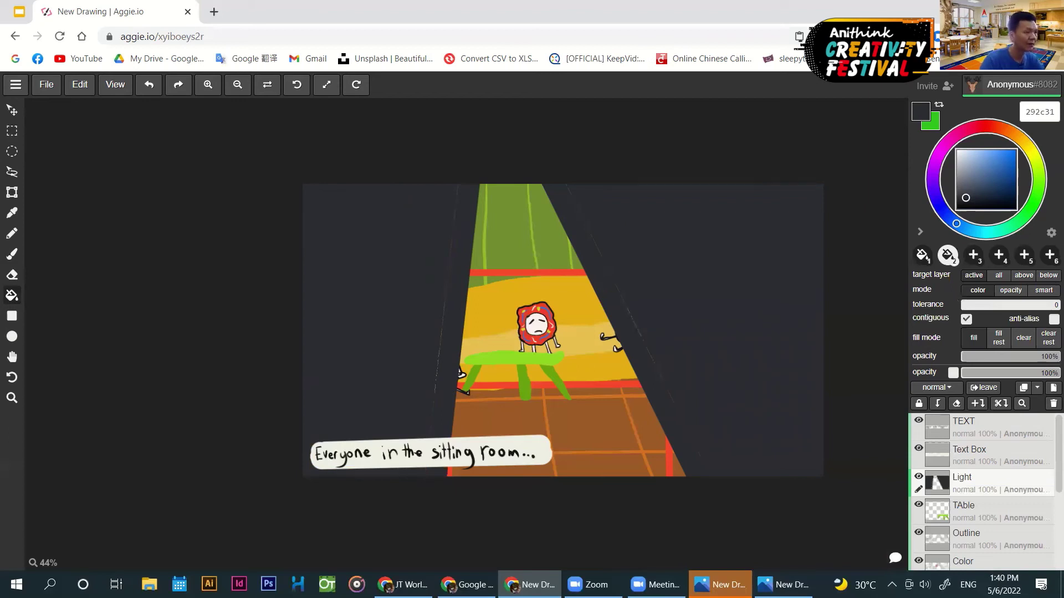
- Brush dark color over the thin unfilled gaps beside both slanted edges of the beam on the Light layer
key("b")
mouse_move(556, 172)
left_mouse_down()
mouse_move(723, 545)
mouse_move(743, 534)
left_mouse_up()
left_click(743, 534, "shift")
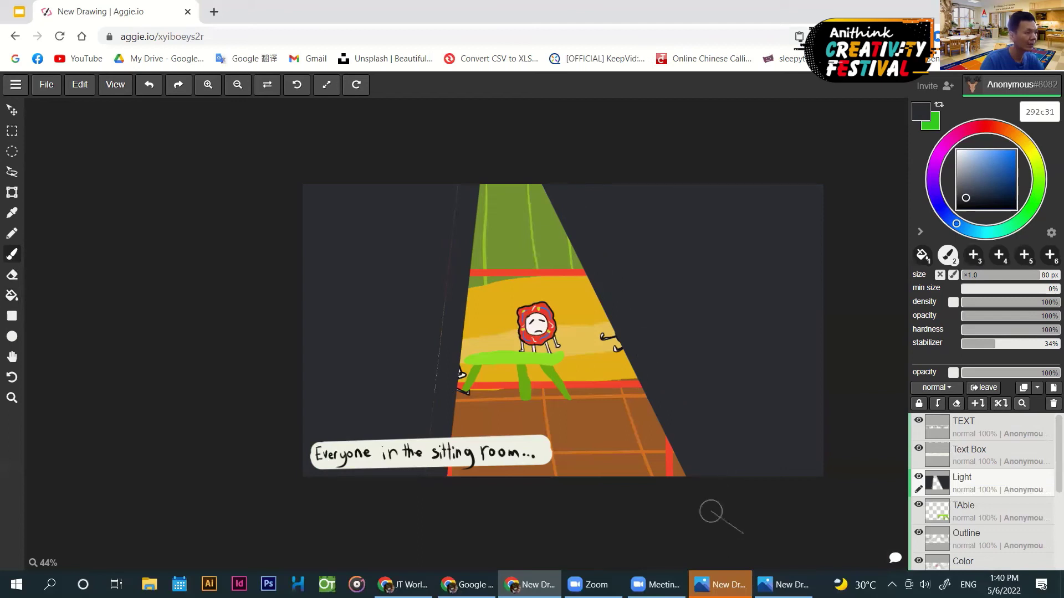
left_click_drag(418, 489, 444, 145)
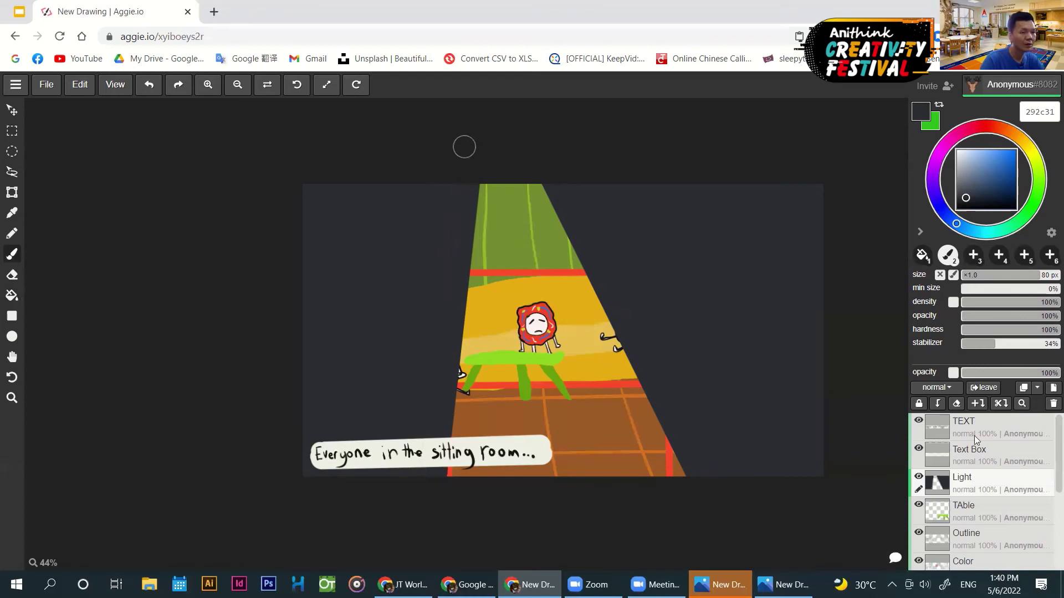
- Lower the Light layer's opacity to 78% and compare the panel with the layer hidden and shown
left_click(1020, 373)
left_click(1026, 373)
left_click(1036, 374)
left_click(1039, 375)
left_click(1040, 374)
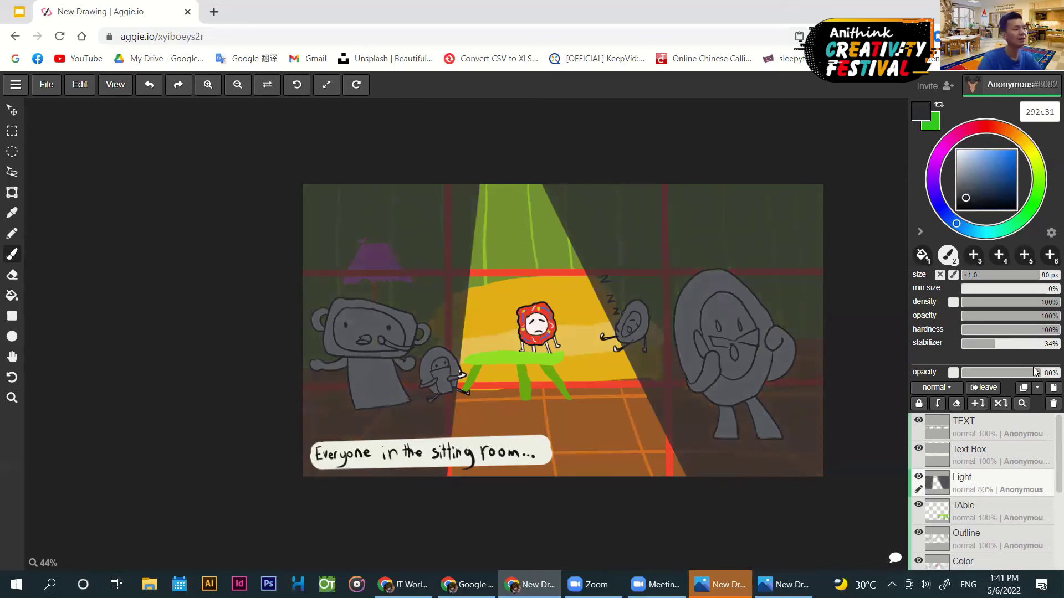
left_click_drag(1038, 377, 1034, 378)
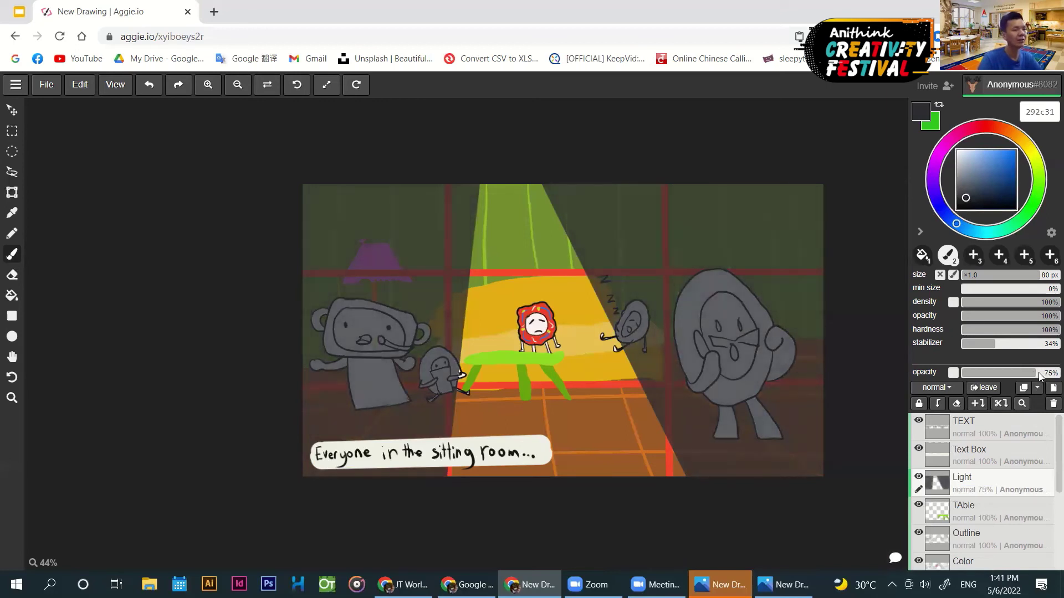
left_click(1039, 377)
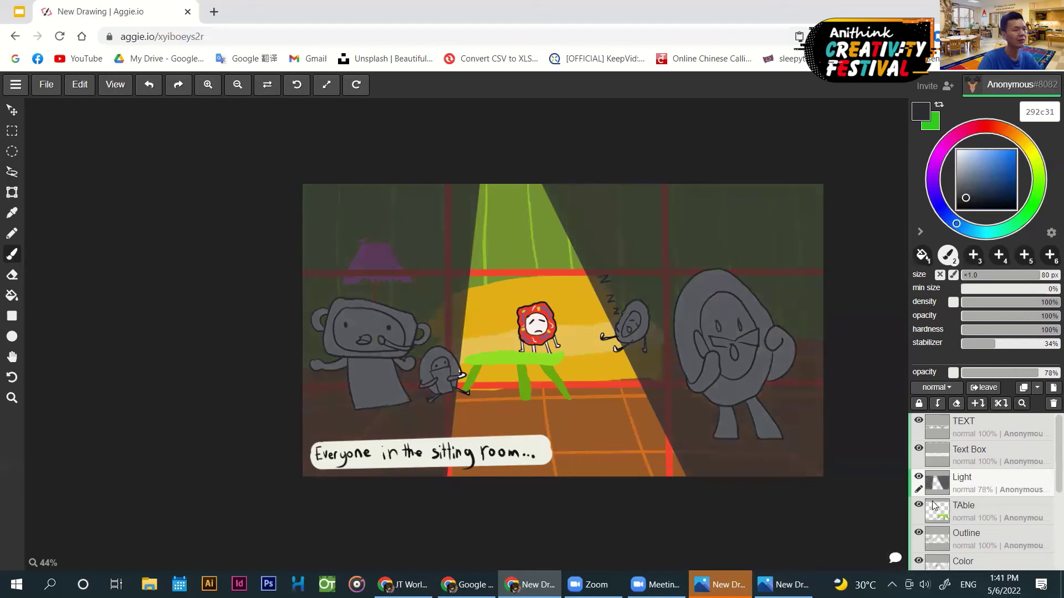
left_click(918, 478)
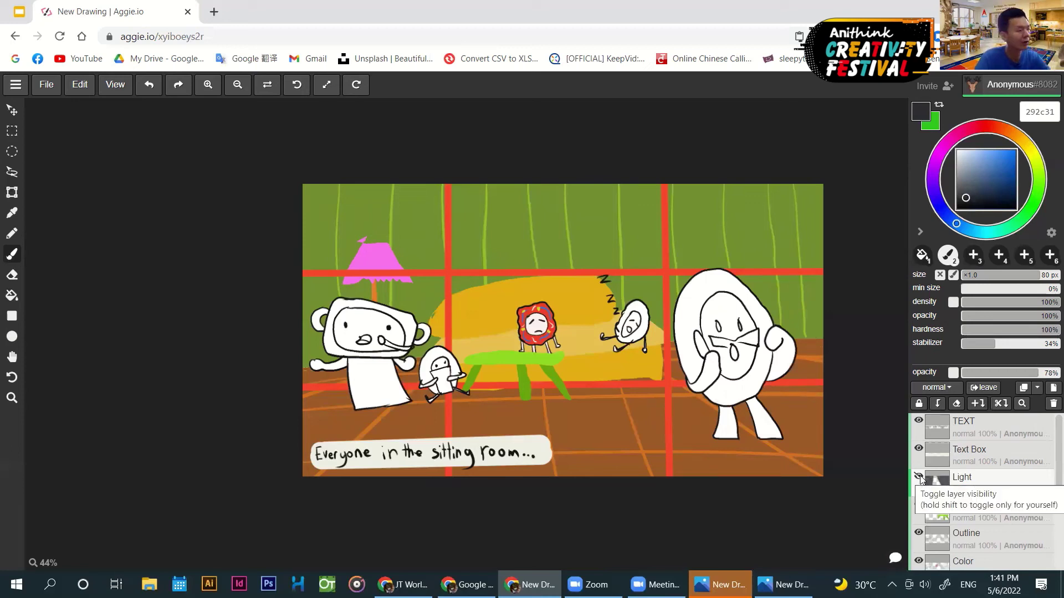
left_click(918, 477)
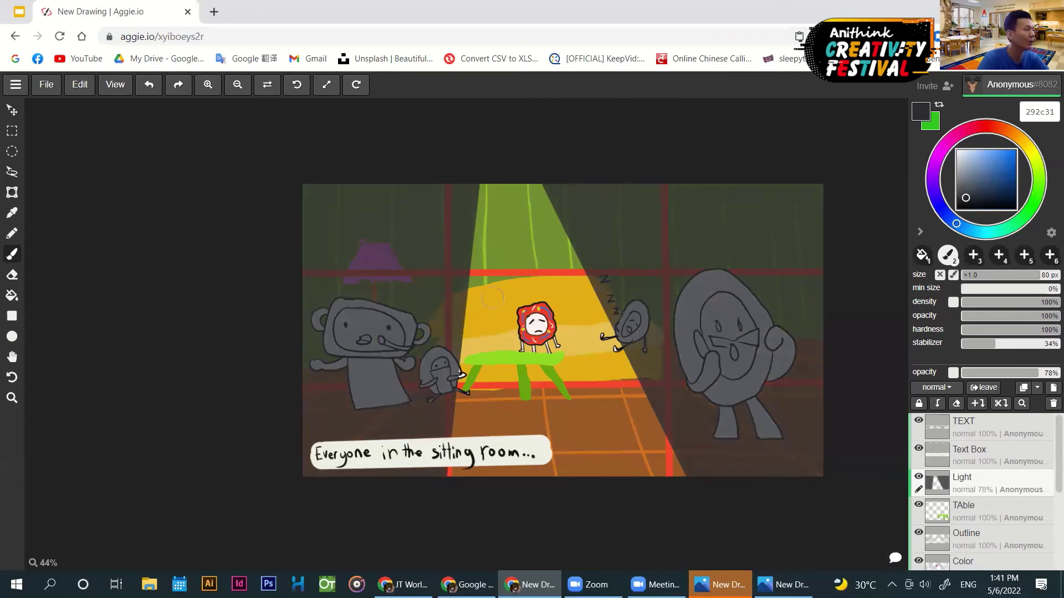
- Try to darken the lower end of the beam with a 350 px brush stroke along the panel's bottom edge
scroll(673, 317, "down", 1)
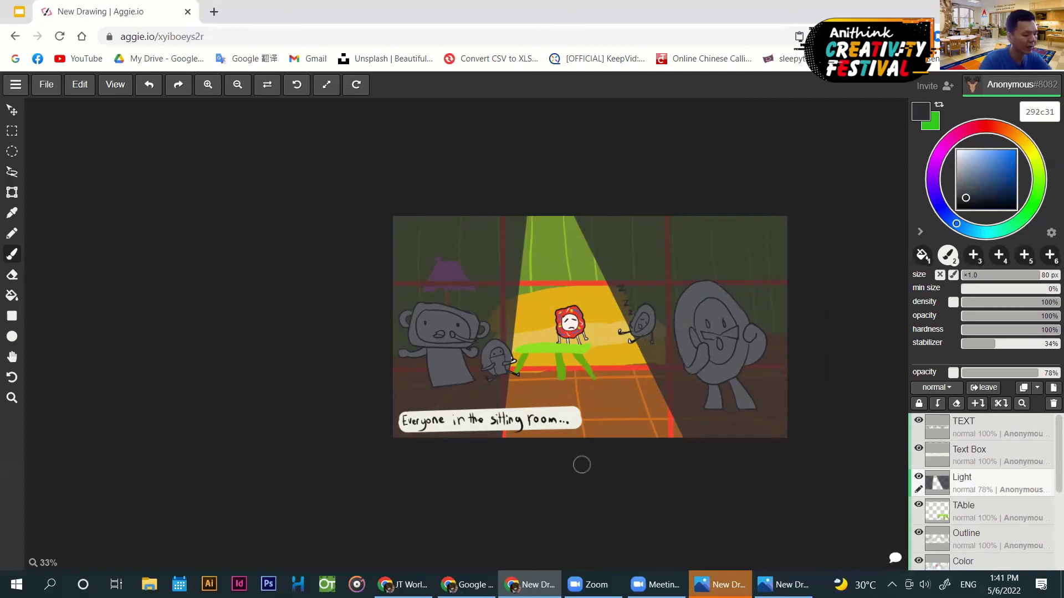
key("bracketright")
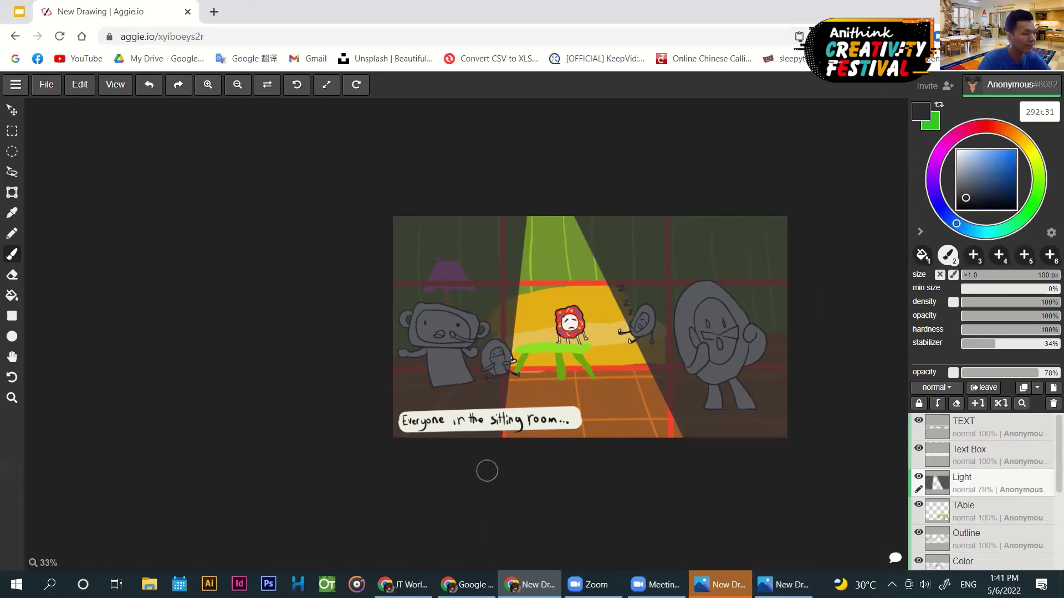
key("bracketright")
key("bracketright")
key("bracketright")
key("bracketright")
key("bracketright")
key("bracketright")
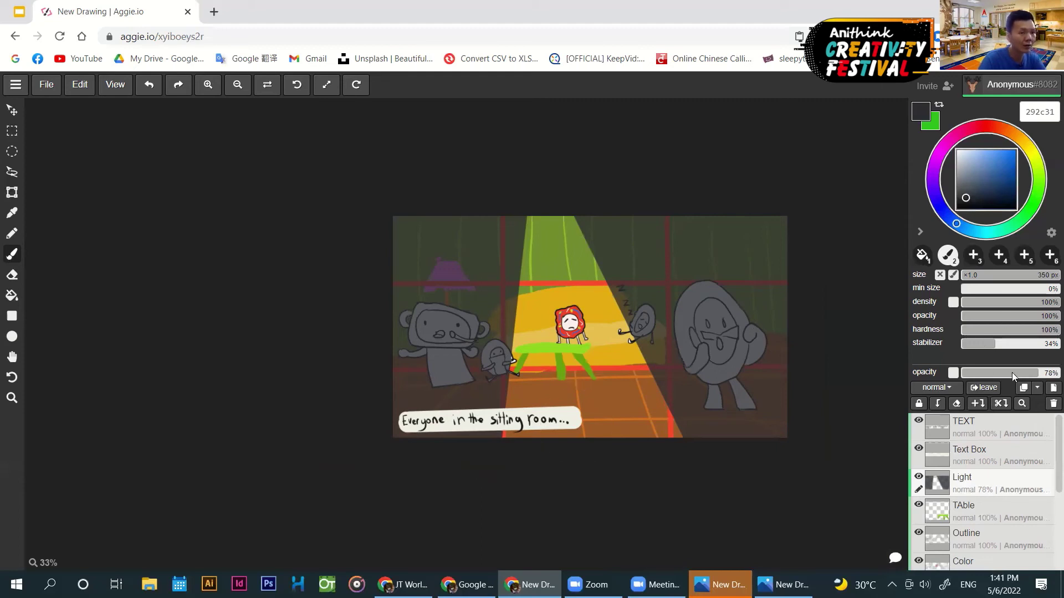
left_click_drag(1031, 375, 1037, 376)
left_click(1038, 375)
left_click(1039, 373)
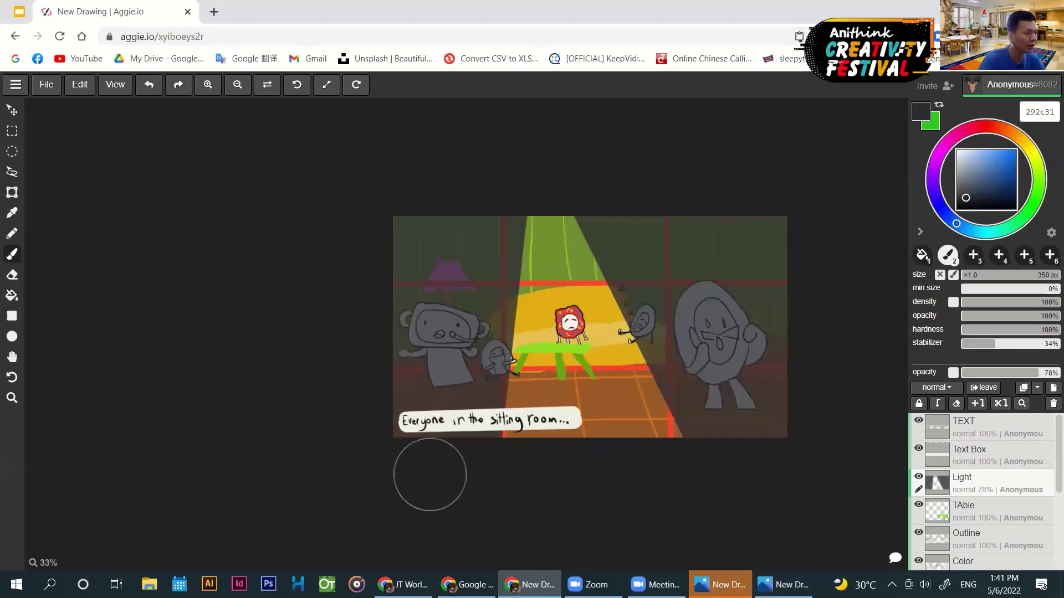
left_click_drag(553, 446, 874, 470)
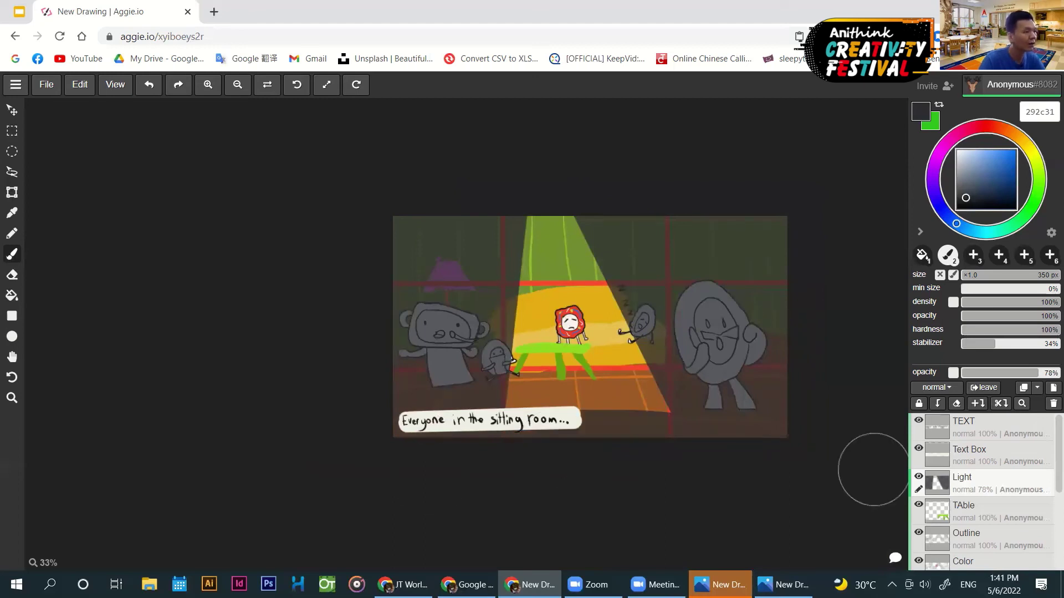
key("ctrl+z")
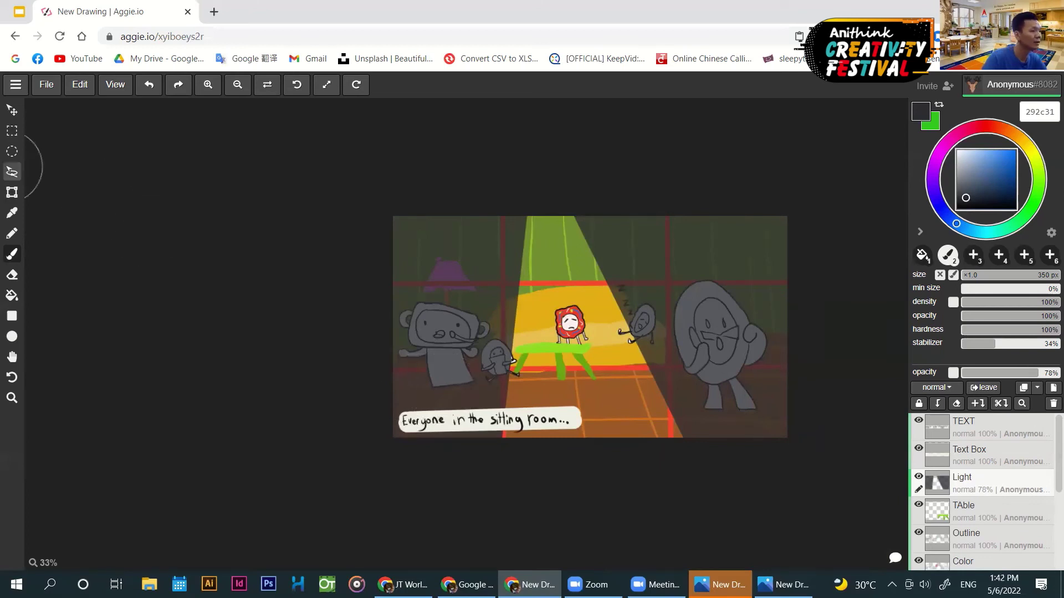
- Reduce the brush to 50 px and paint a curved dark line across the beam on the floor just below the table
scroll(452, 404, "up", 3)
key("space")
left_click_drag(486, 405, 331, 394)
key("b")
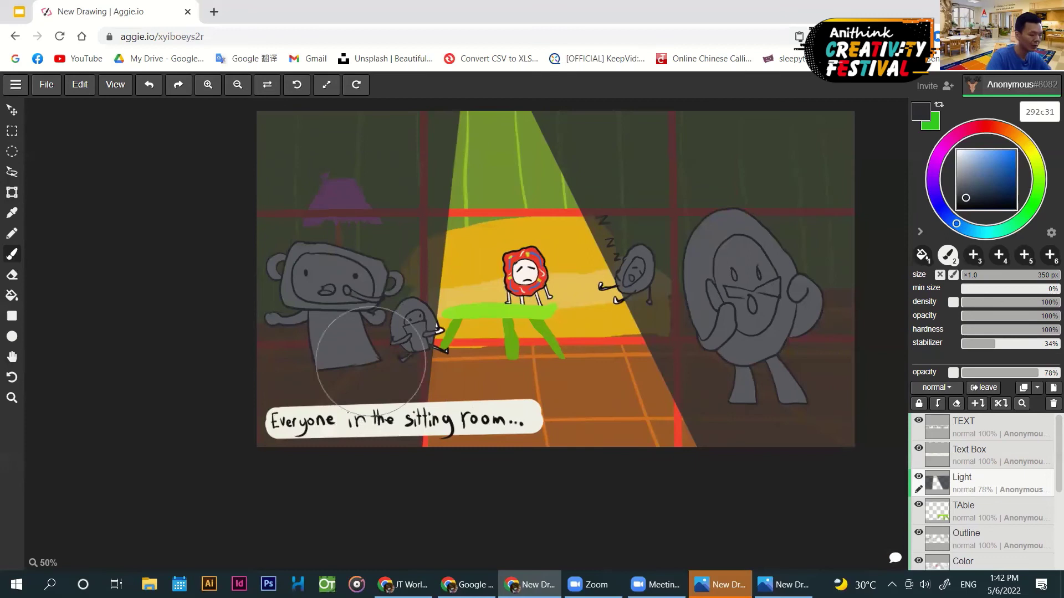
key("[")
key("[")
key("[")
key("[")
key("[")
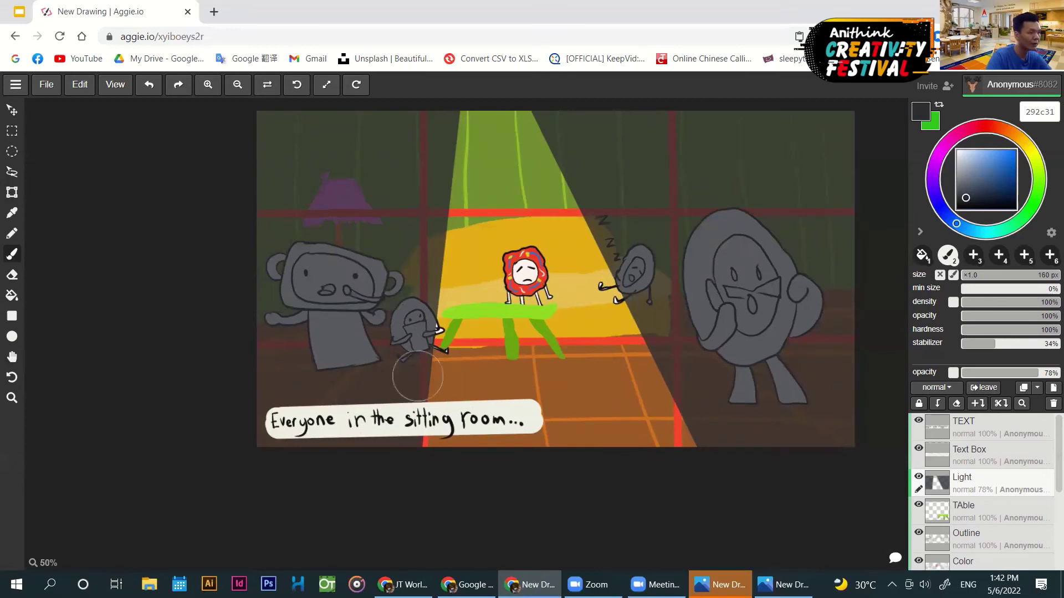
key("bracketleft")
key("bracketleft")
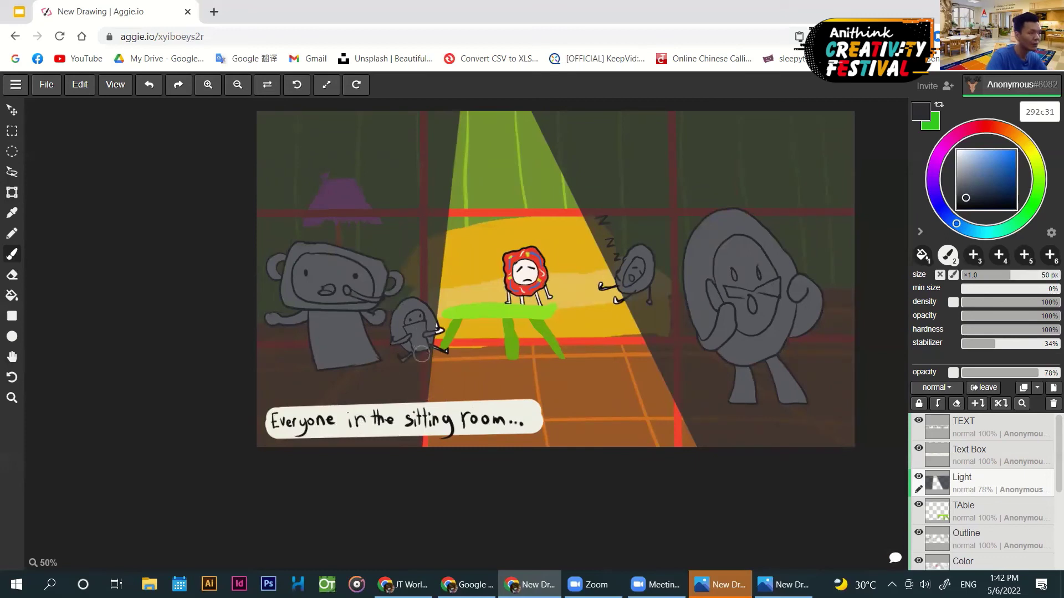
left_click_drag(432, 365, 657, 359)
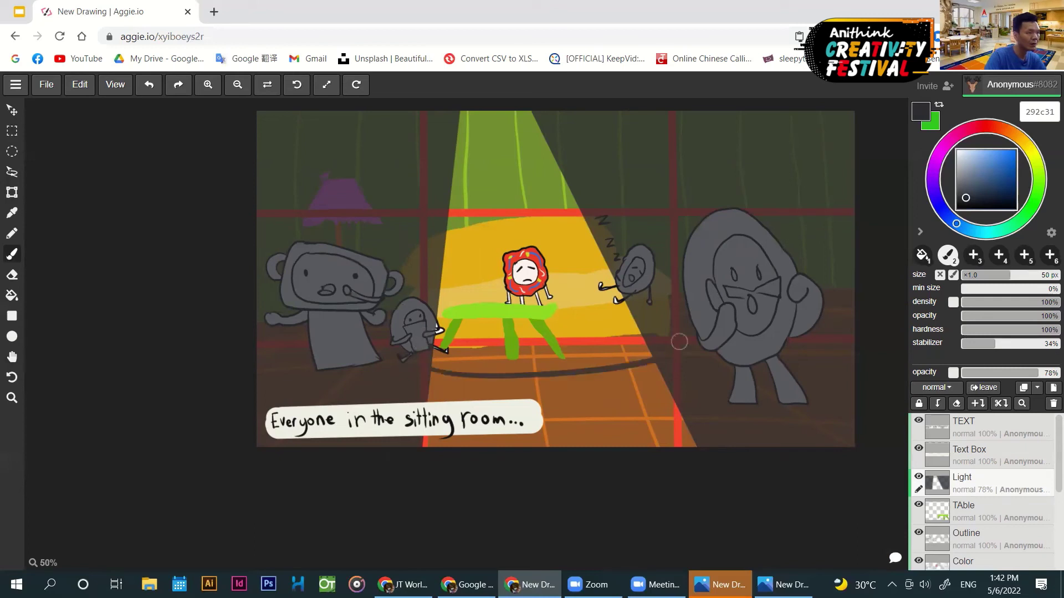
- Fill the part of the beam below the curved line with the dark color
key("g")
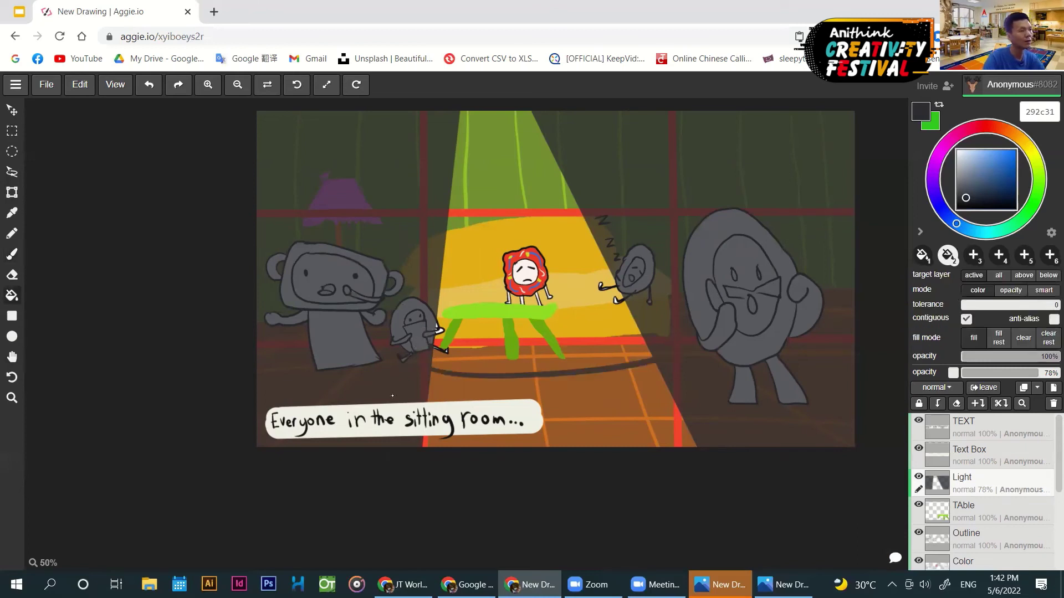
left_click(393, 395)
scroll(393, 396, "down", 1)
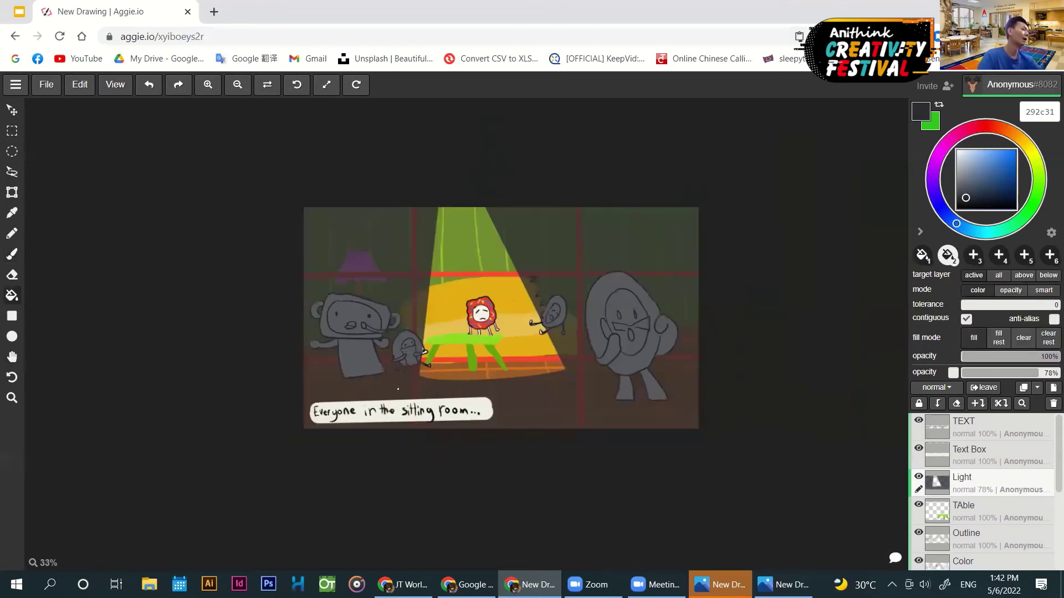
scroll(359, 342, "up", 1)
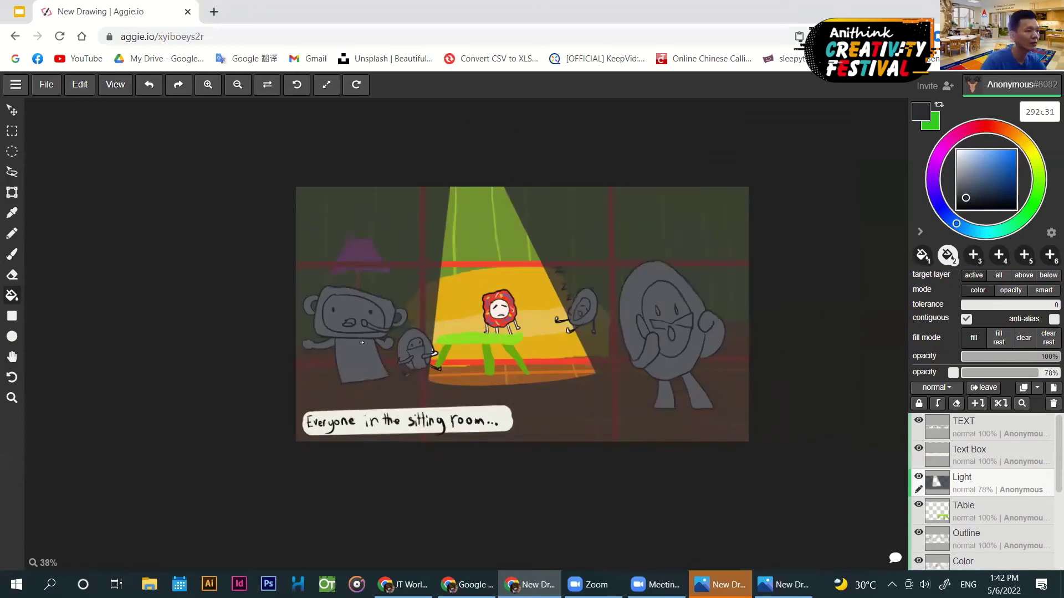
scroll(363, 343, "up", 1)
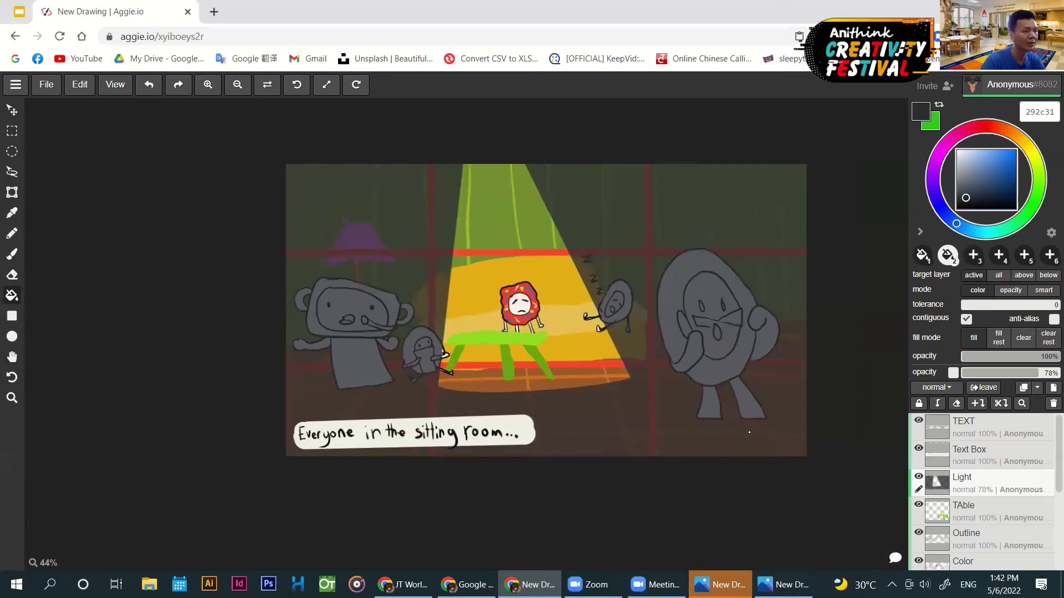
key("b")
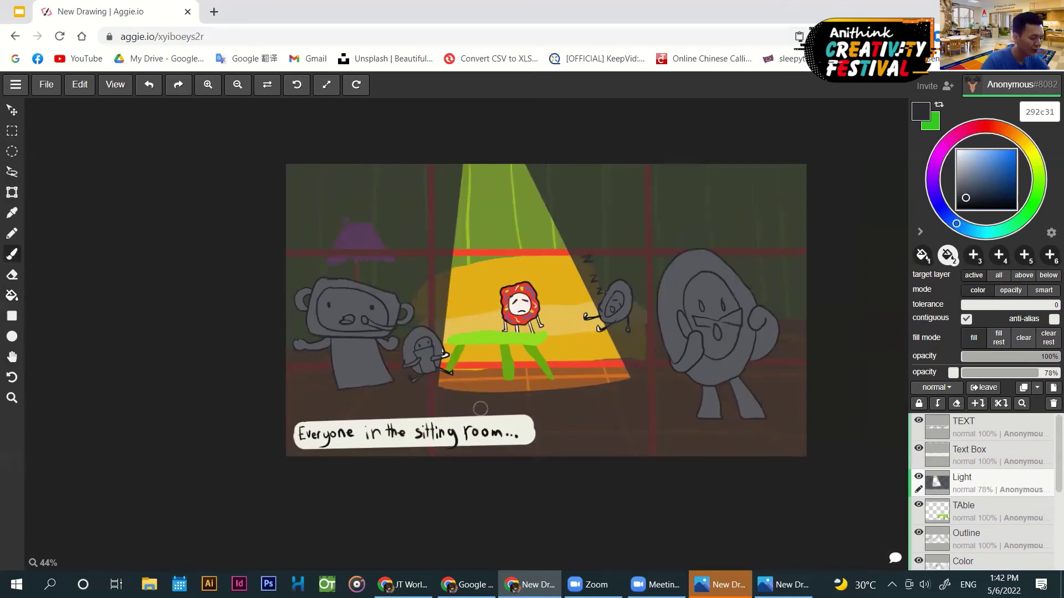
key("bracketright")
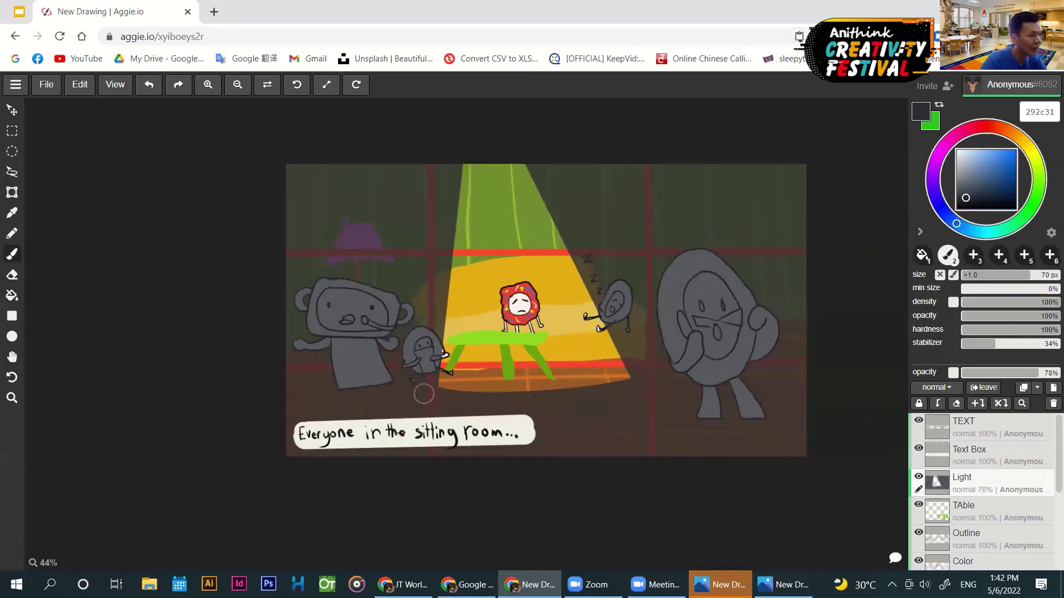
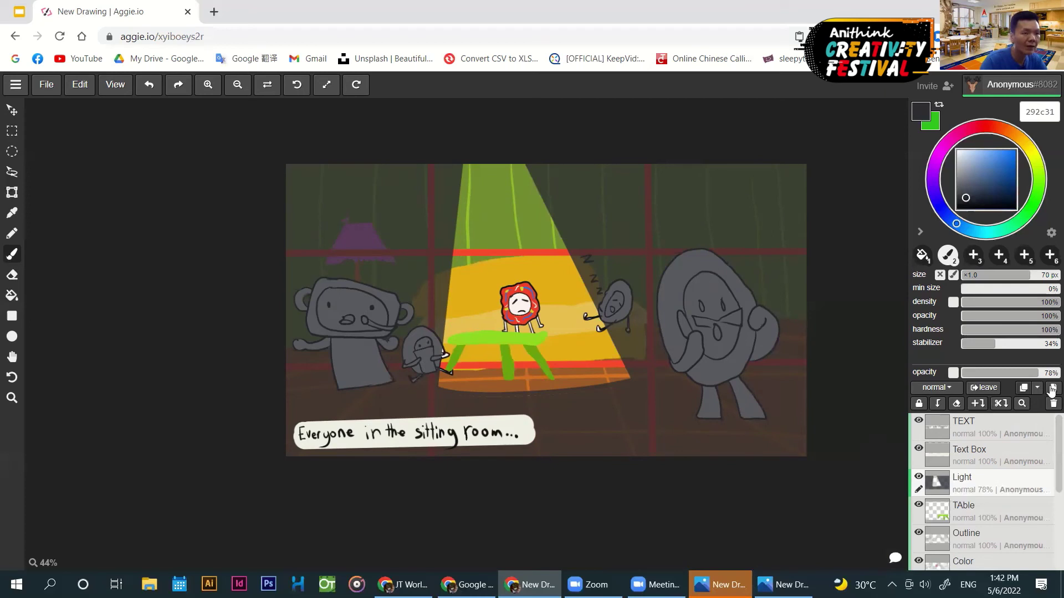
- Add a new layer directly above the Light layer and fill it entirely with light blue, add1ff
left_click(1053, 388)
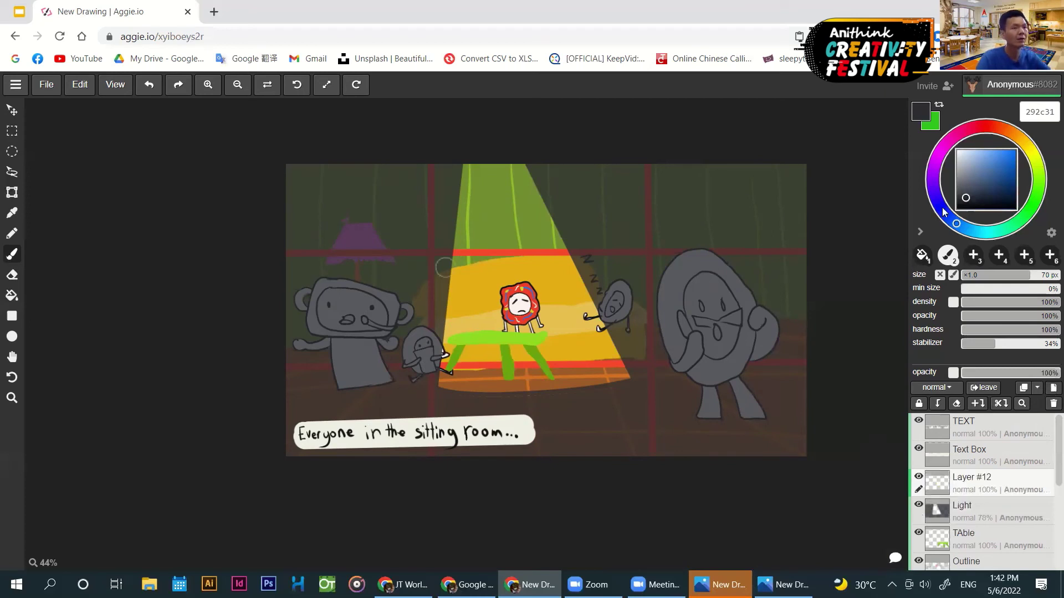
left_click(974, 150)
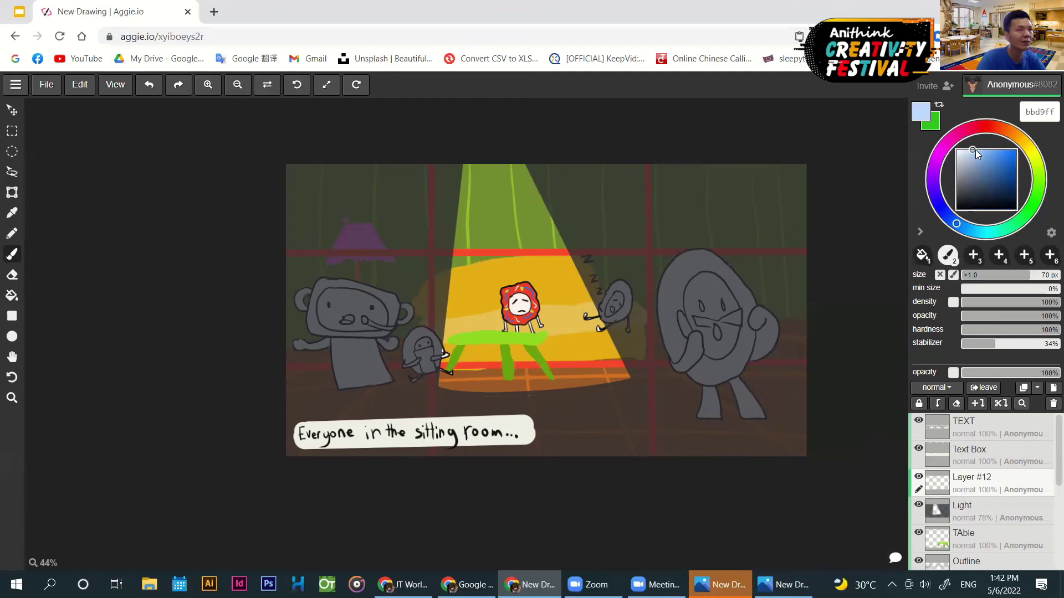
key("g")
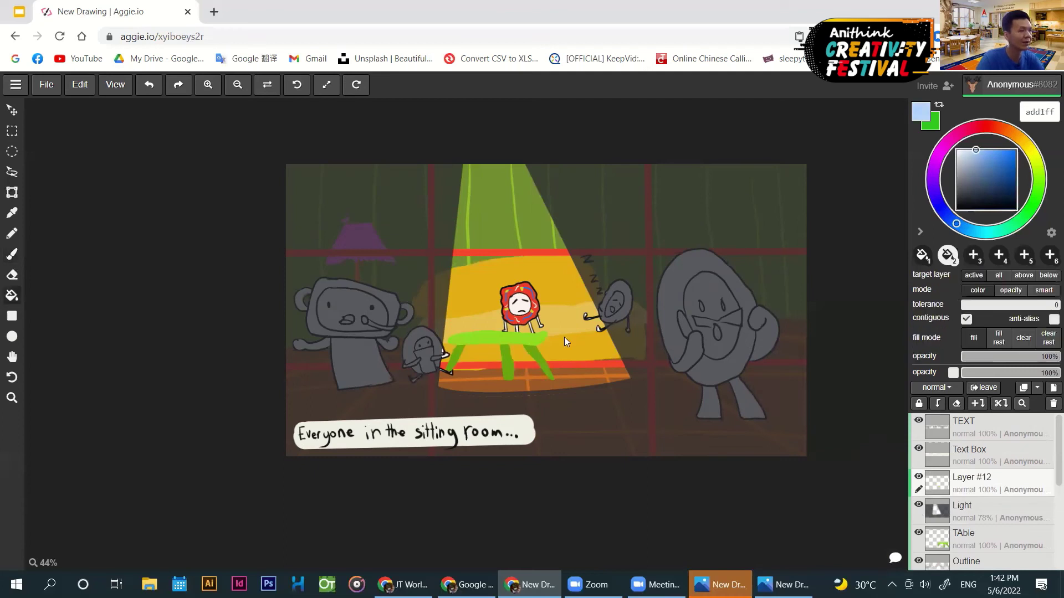
left_click(564, 337)
left_click_drag(1012, 356, 1061, 359)
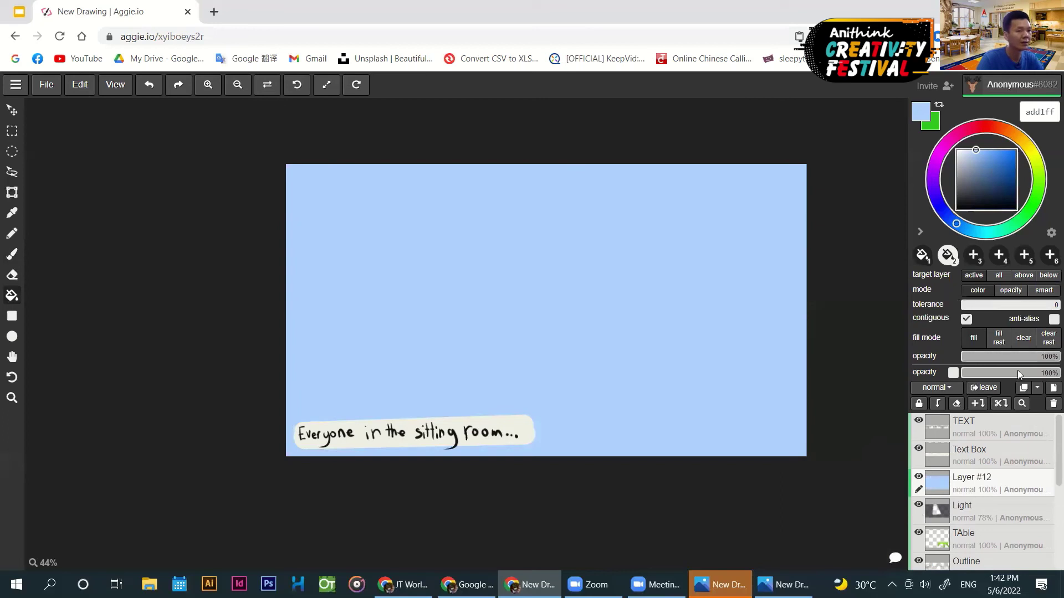
- Reduce the new blue layer's opacity to 19% and set the drawing color to a stronger blue, 57a1ff
left_click_drag(977, 371, 968, 371)
left_click(996, 150)
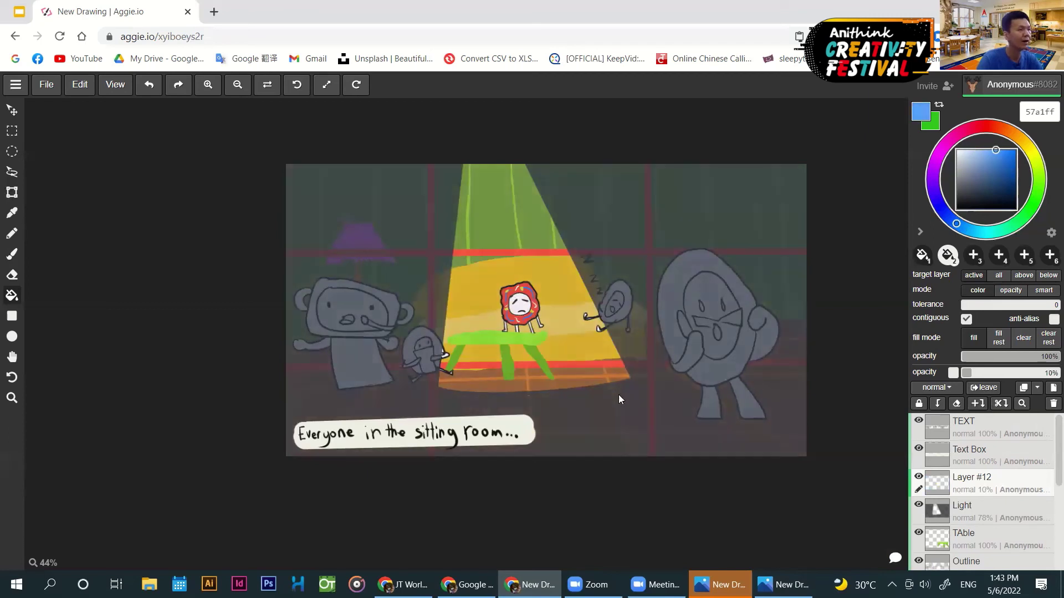
left_click(985, 374)
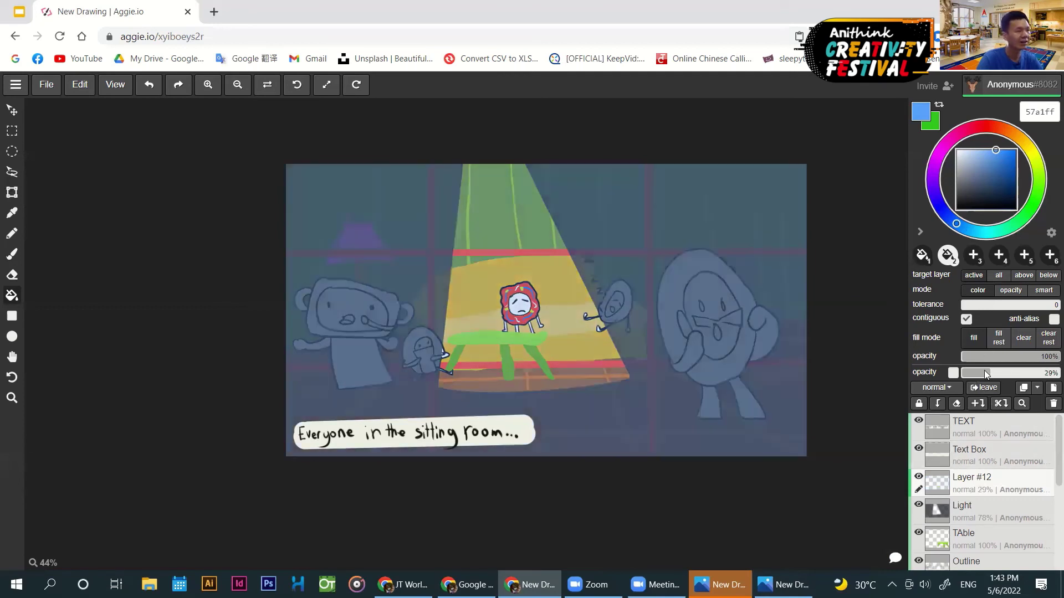
left_click(978, 373)
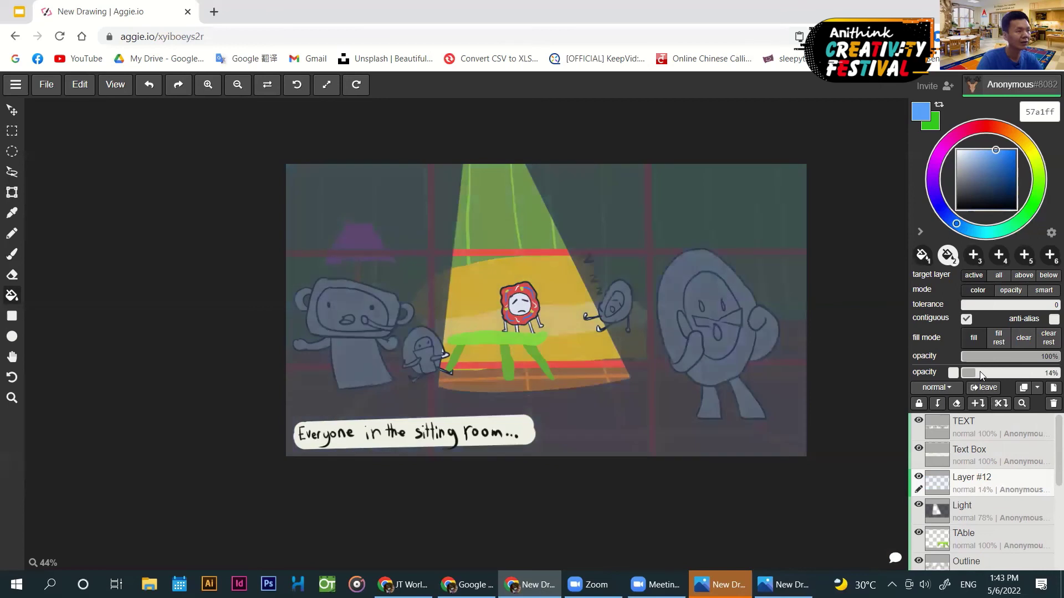
- Try the screen, color dodge, soft light and overlay blend modes on the blue tint layer
left_click(944, 388)
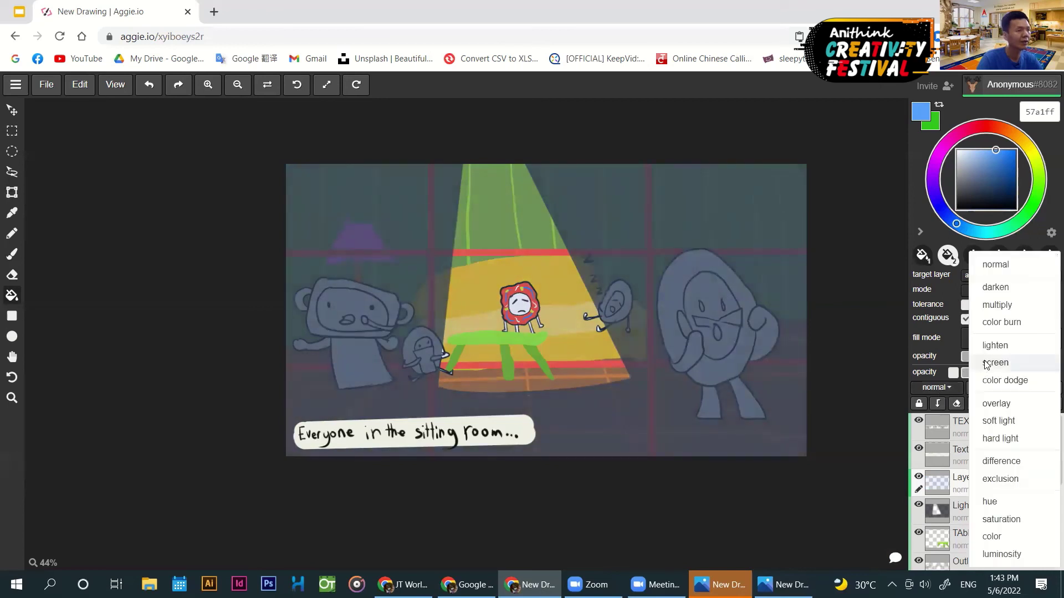
left_click(985, 364)
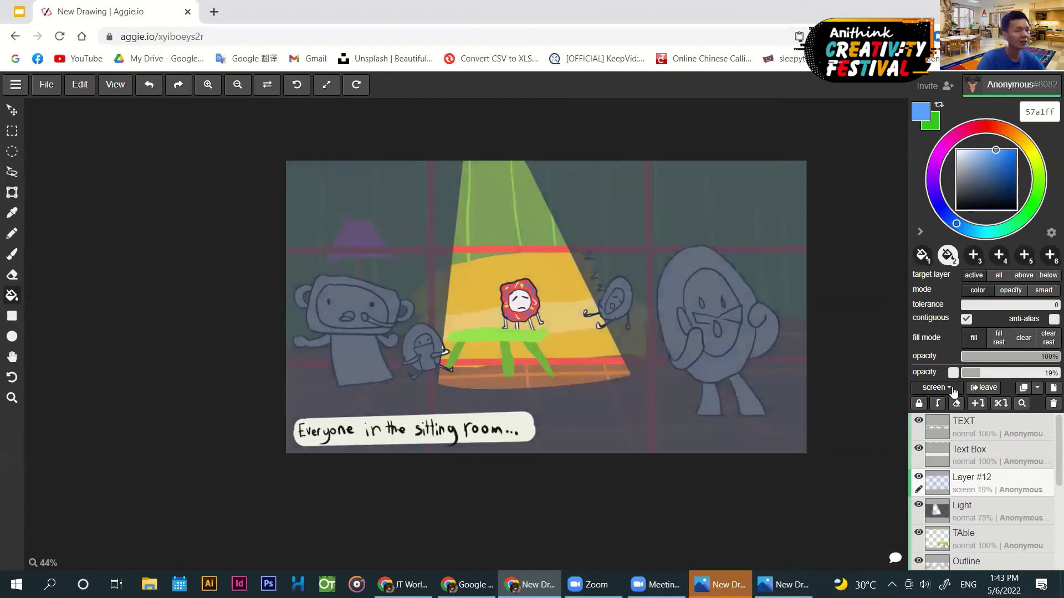
left_click(936, 388)
left_click(996, 376)
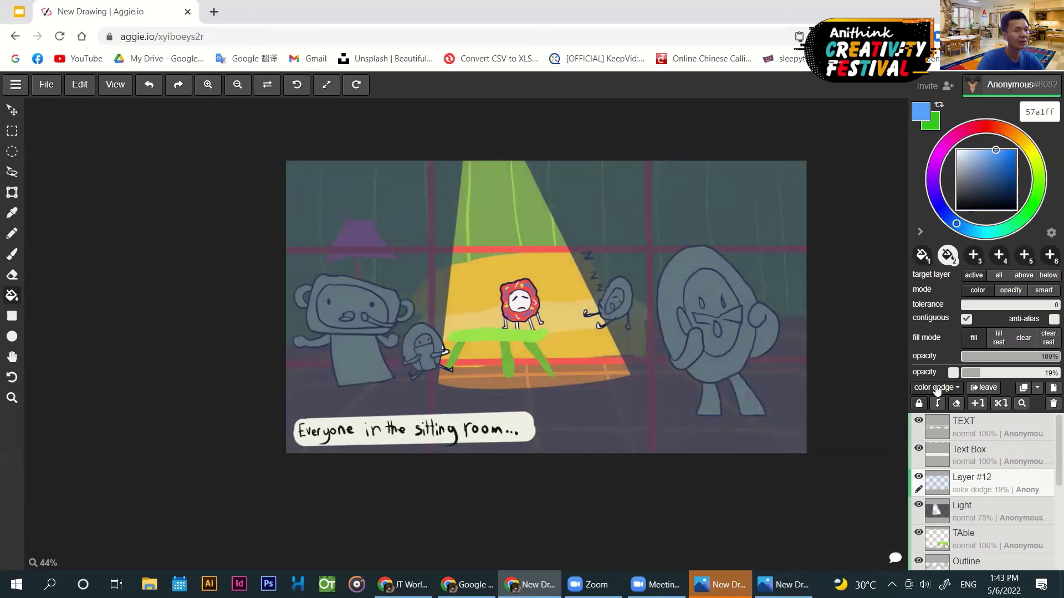
left_click(936, 388)
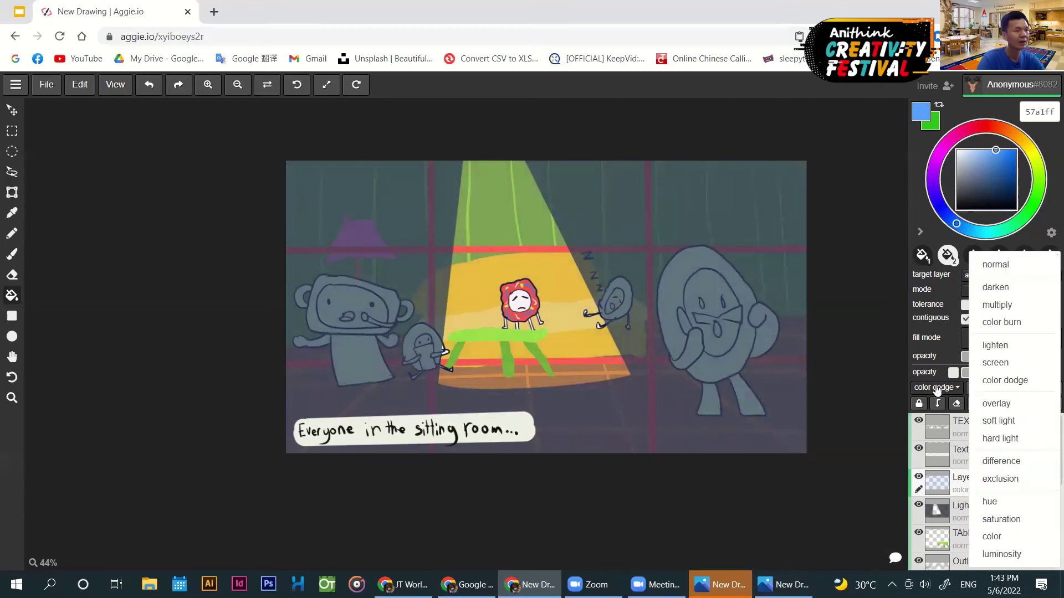
left_click(1005, 421)
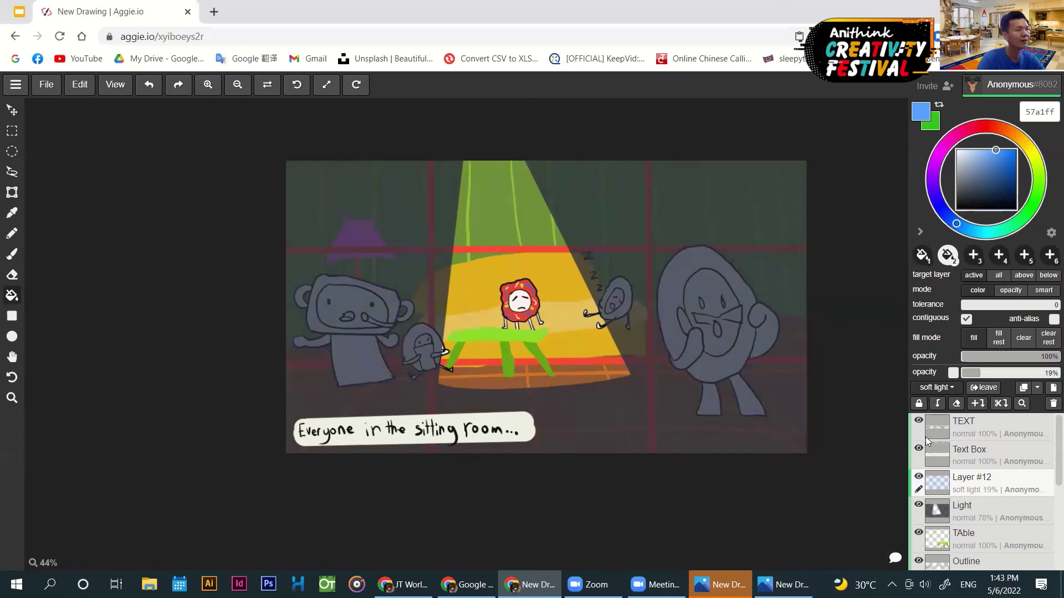
left_click(942, 388)
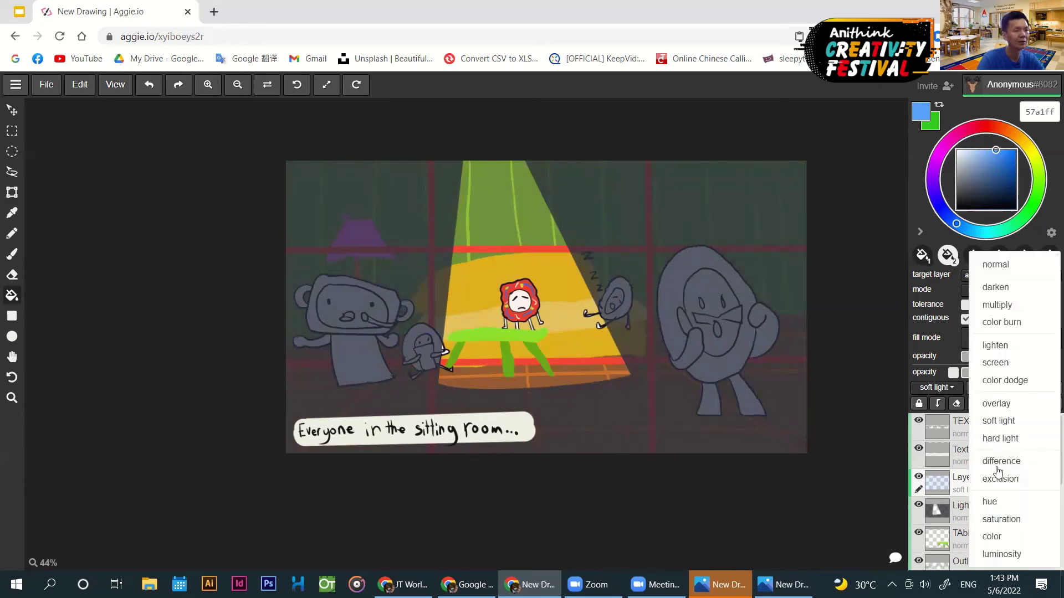
left_click(997, 404)
- Set the blue tint layer's blend mode to color dodge and lower its opacity to 13%
left_click(935, 392)
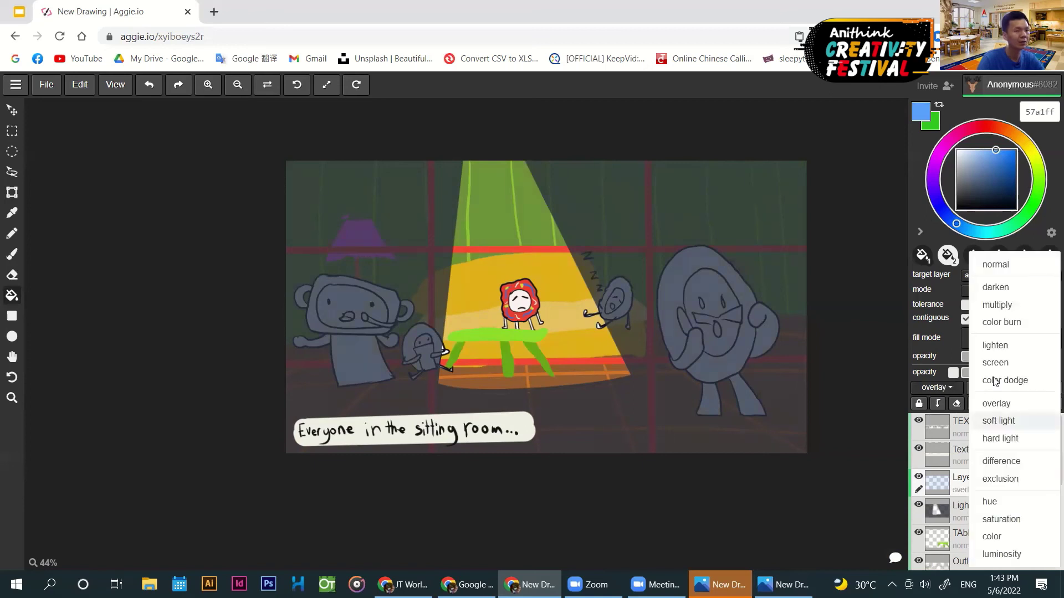
left_click(985, 384)
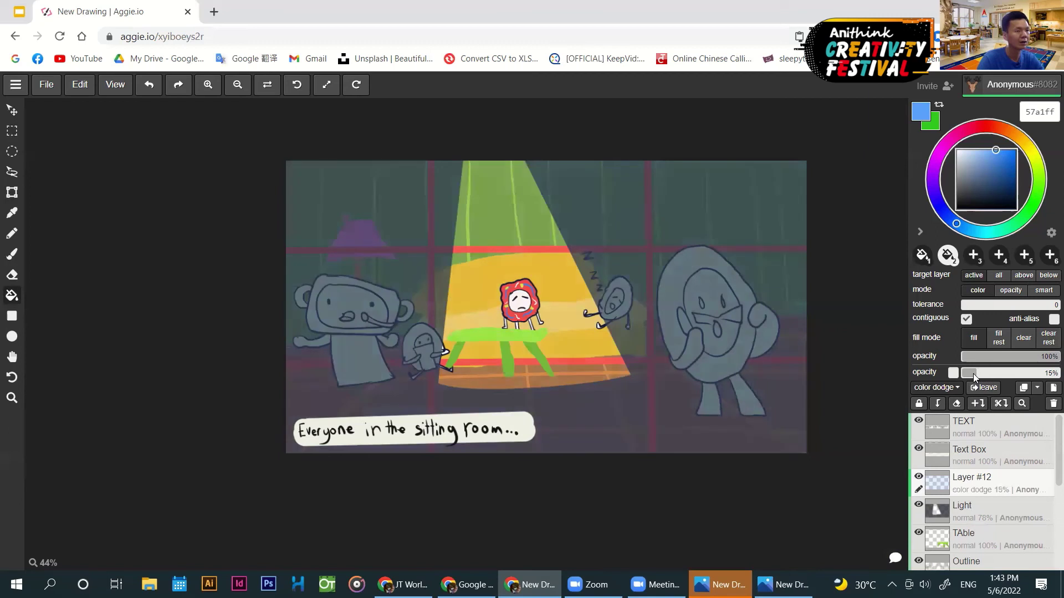
left_click_drag(973, 373, 971, 374)
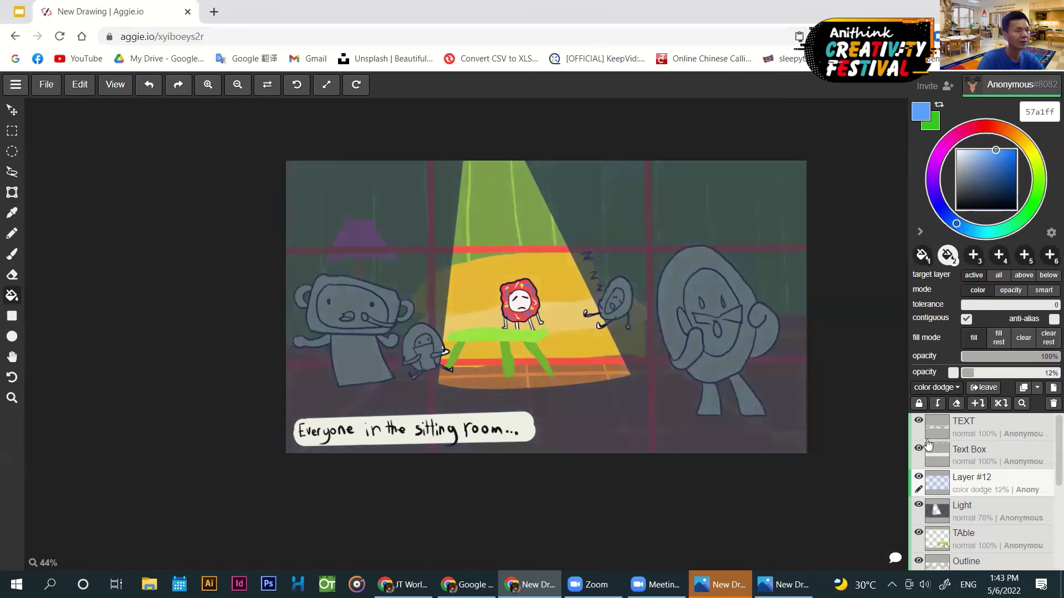
- Hide and show the blue tint layer and the Rule of Thirds layer in turn to compare the picture
left_click(919, 480)
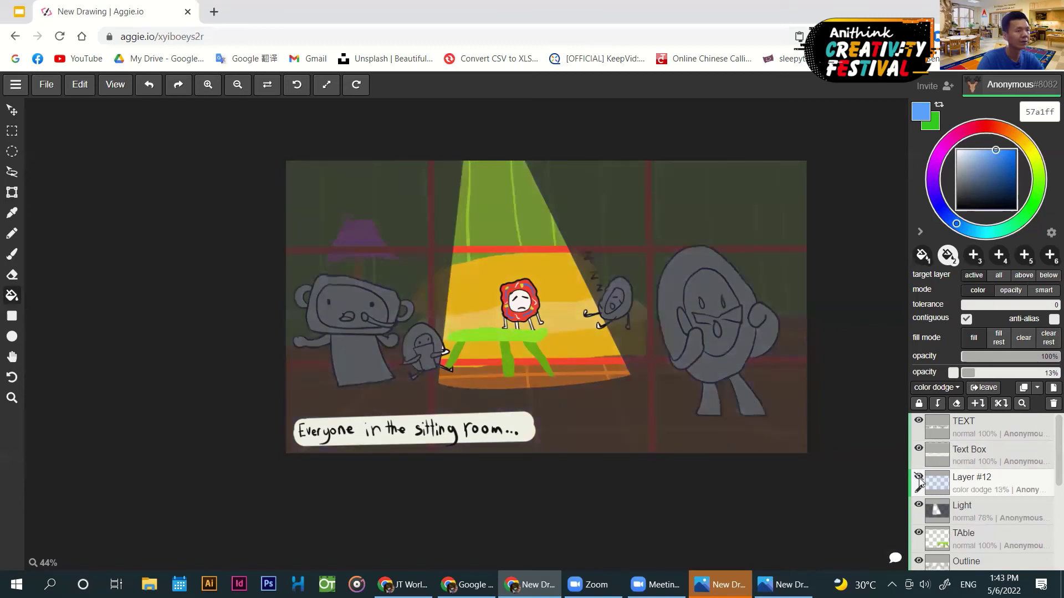
left_click(919, 479)
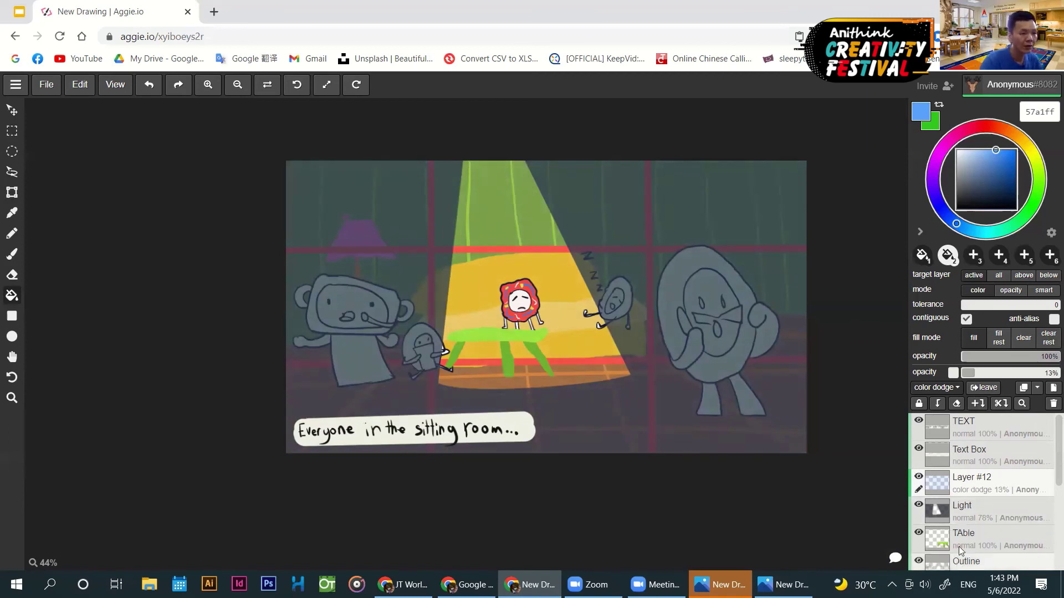
scroll(960, 548, "down", 3)
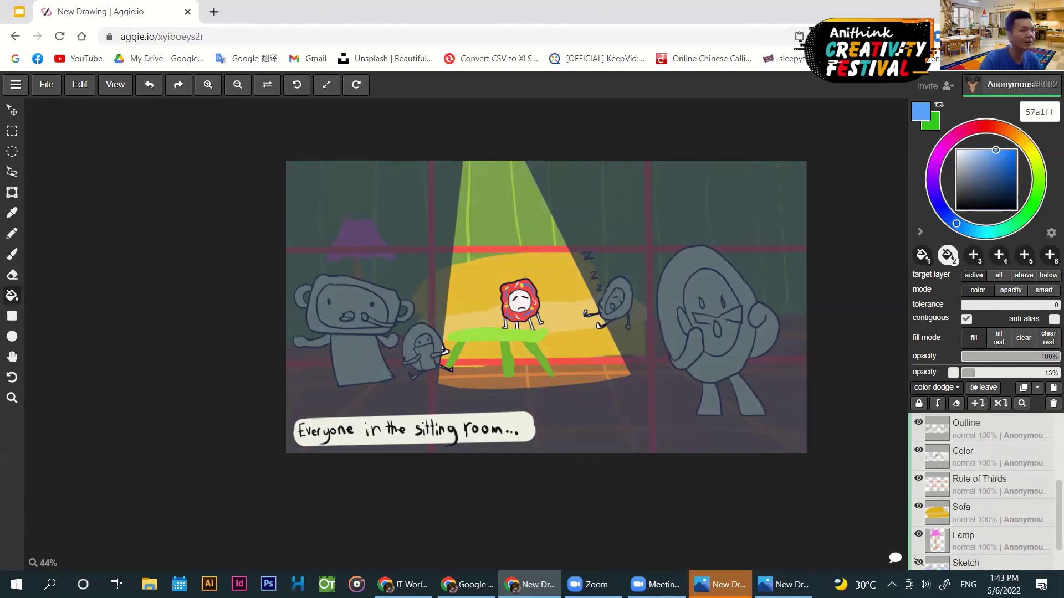
left_click(918, 480)
left_click(918, 480)
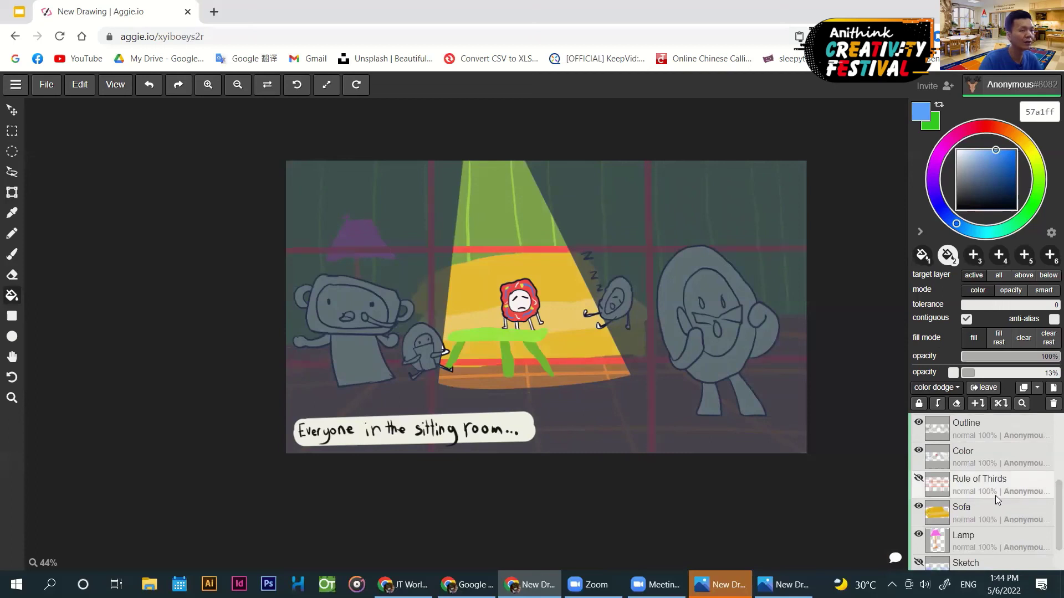
- Add a new layer directly above the Light layer
scroll(995, 495, "up", 3)
left_click(996, 511)
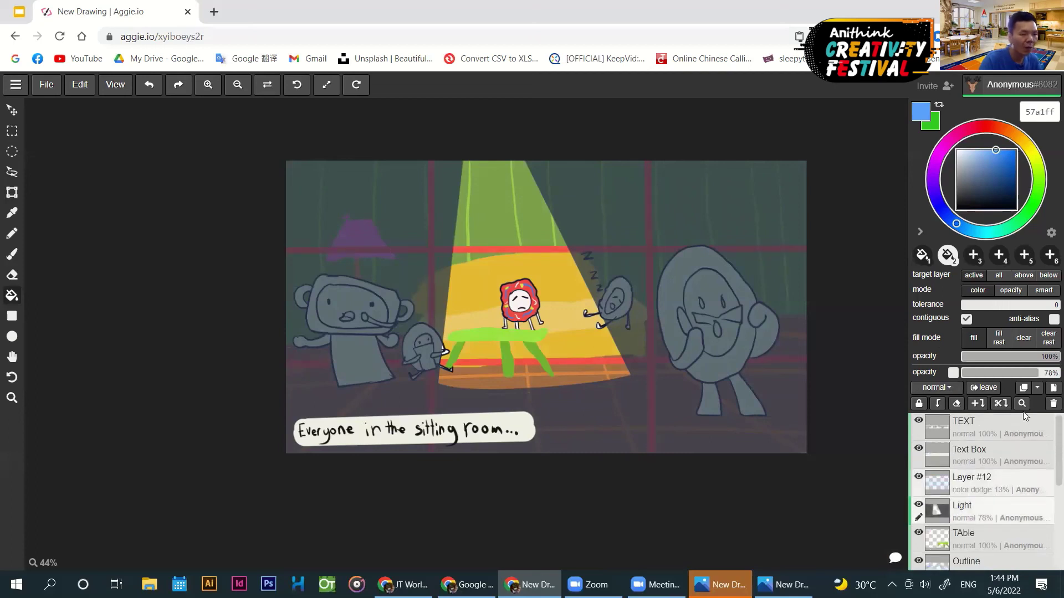
left_click(1052, 388)
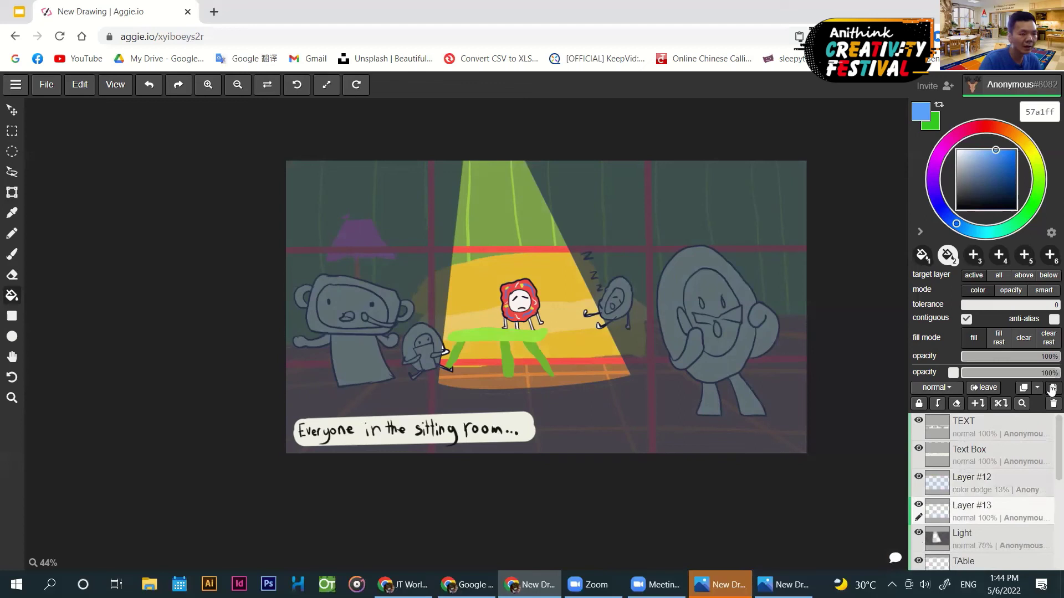
- Paint near-black 161719 curved bands down both side edges of the panel with a 350 px brush
left_click(963, 204)
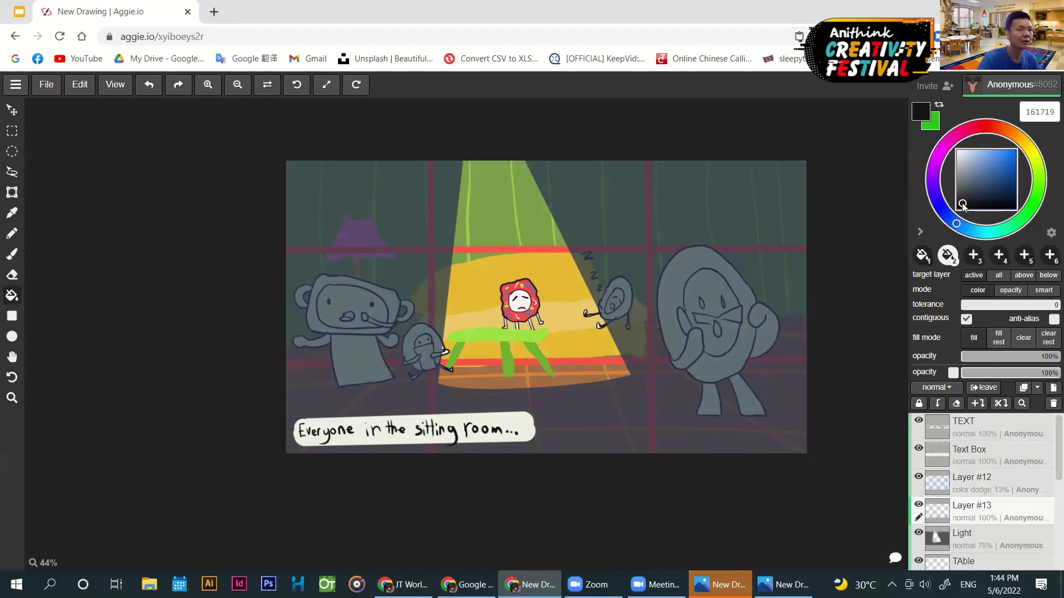
key("b")
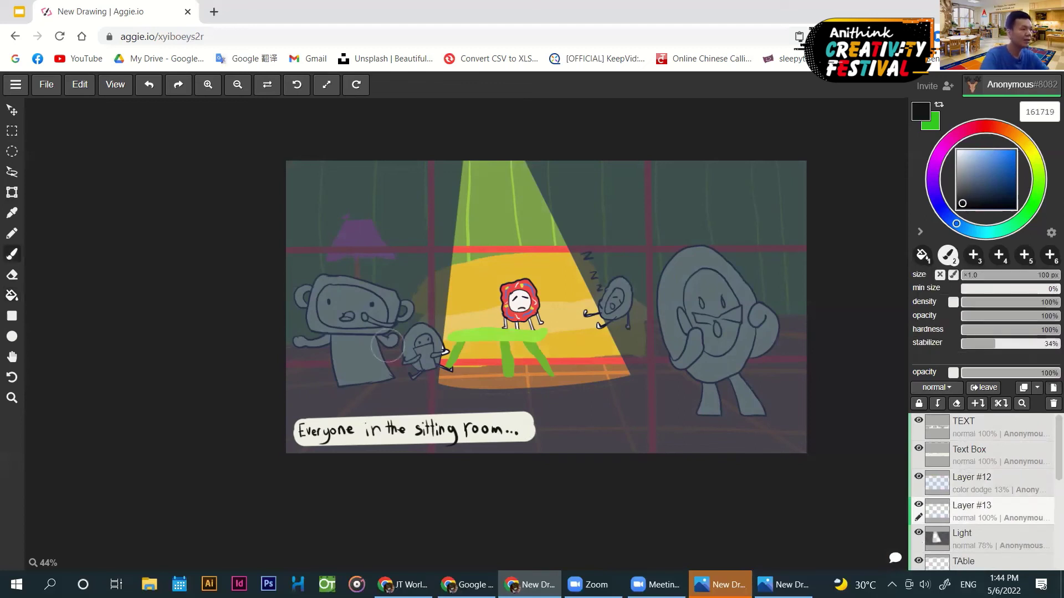
key("]")
key("]")
key("]")
key("]")
key("]")
key("]")
key("]")
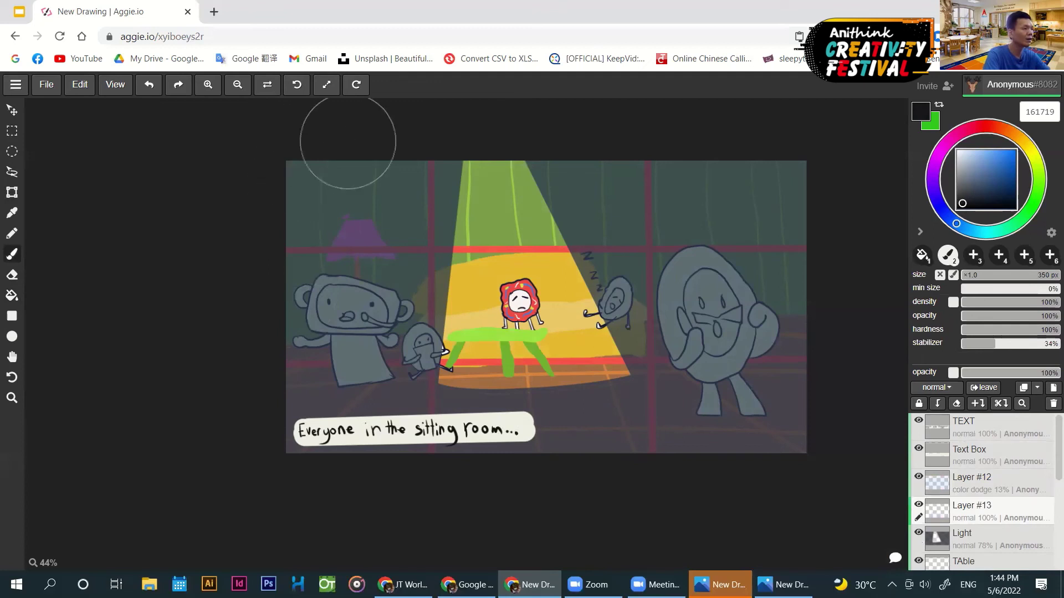
mouse_move(345, 136)
left_mouse_down()
mouse_move(282, 231)
mouse_move(263, 413)
mouse_move(274, 441)
mouse_move(292, 266)
mouse_move(324, 193)
left_mouse_up()
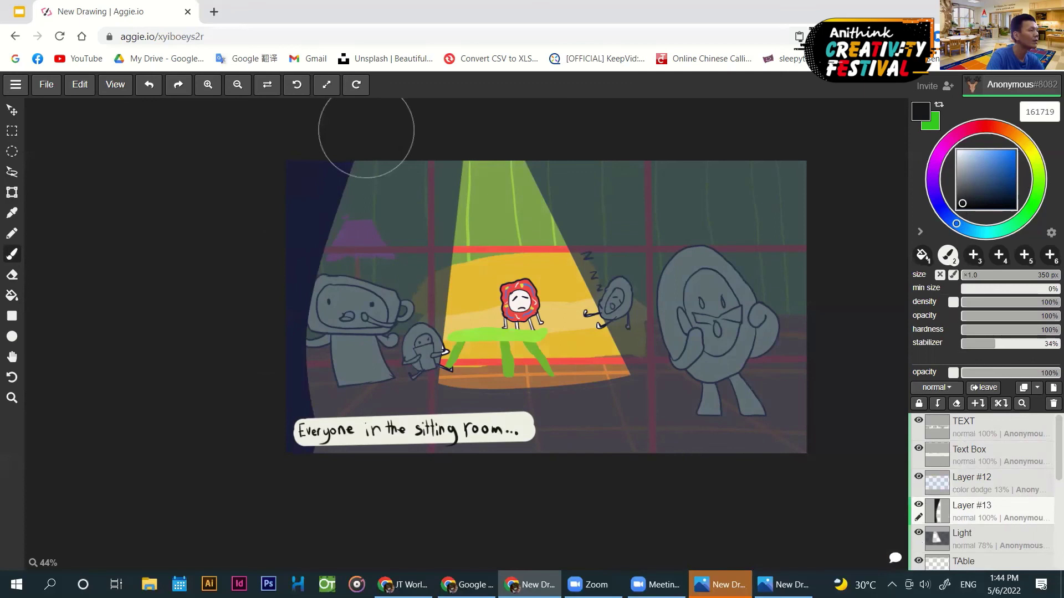
mouse_move(365, 131)
left_mouse_down()
mouse_move(347, 147)
mouse_move(278, 350)
mouse_move(297, 551)
left_mouse_up()
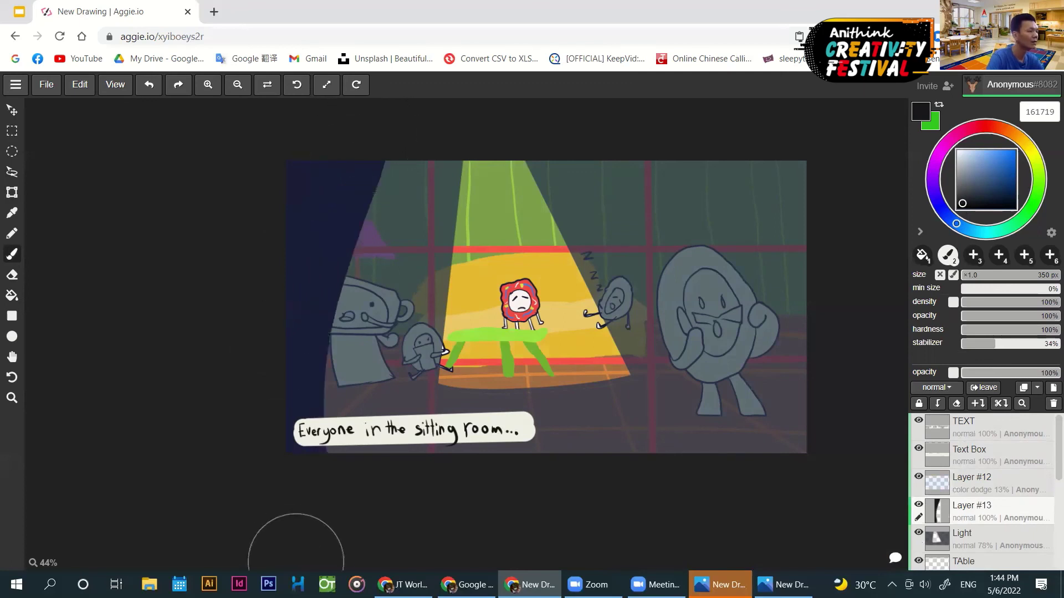
mouse_move(693, 119)
left_mouse_down()
mouse_move(784, 174)
mouse_move(765, 237)
mouse_move(689, 138)
mouse_move(641, 123)
mouse_move(731, 187)
mouse_move(815, 443)
left_mouse_up()
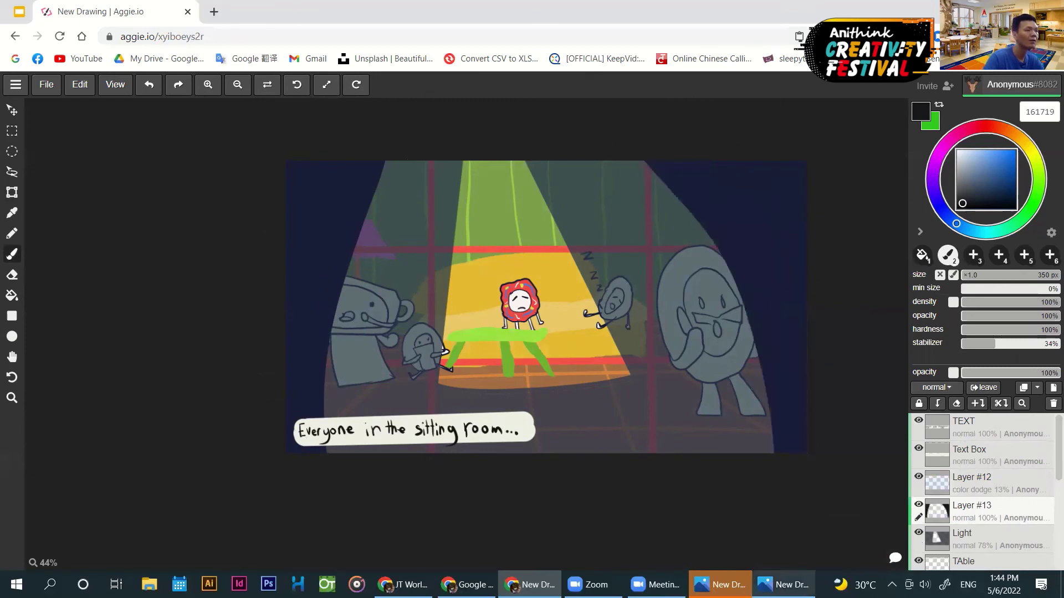
- Reduce the dark edge layer's opacity to 52% and hide the blue tint layer
left_click_drag(1014, 375, 991, 370)
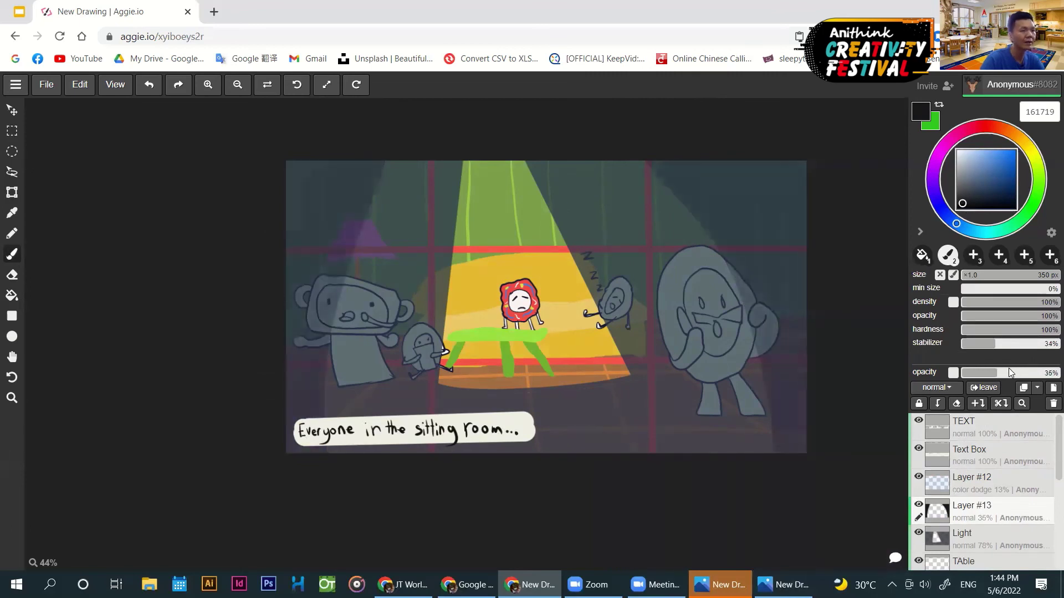
left_click(1012, 368)
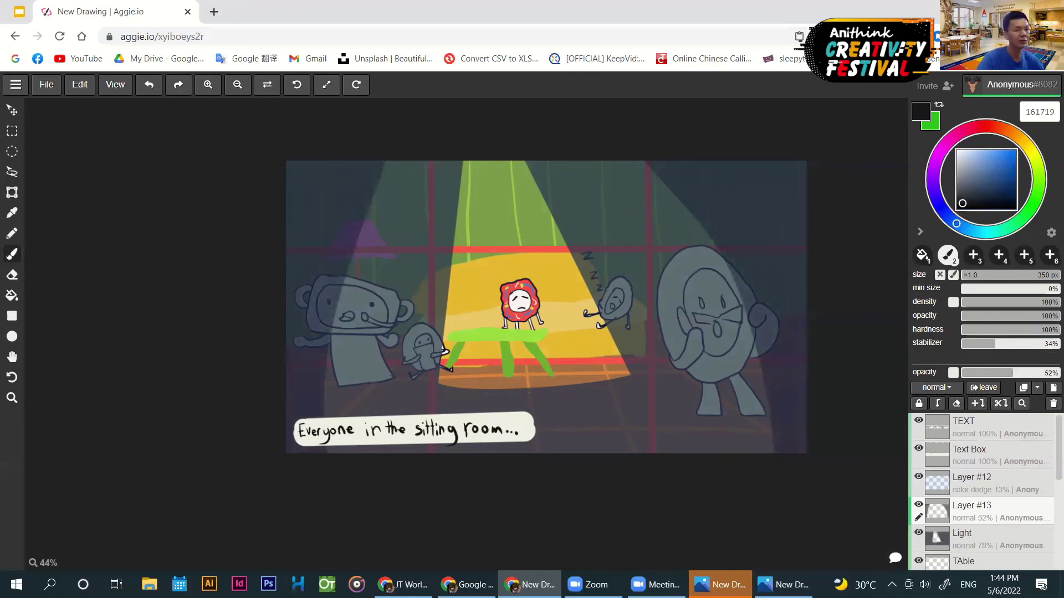
left_click(917, 477)
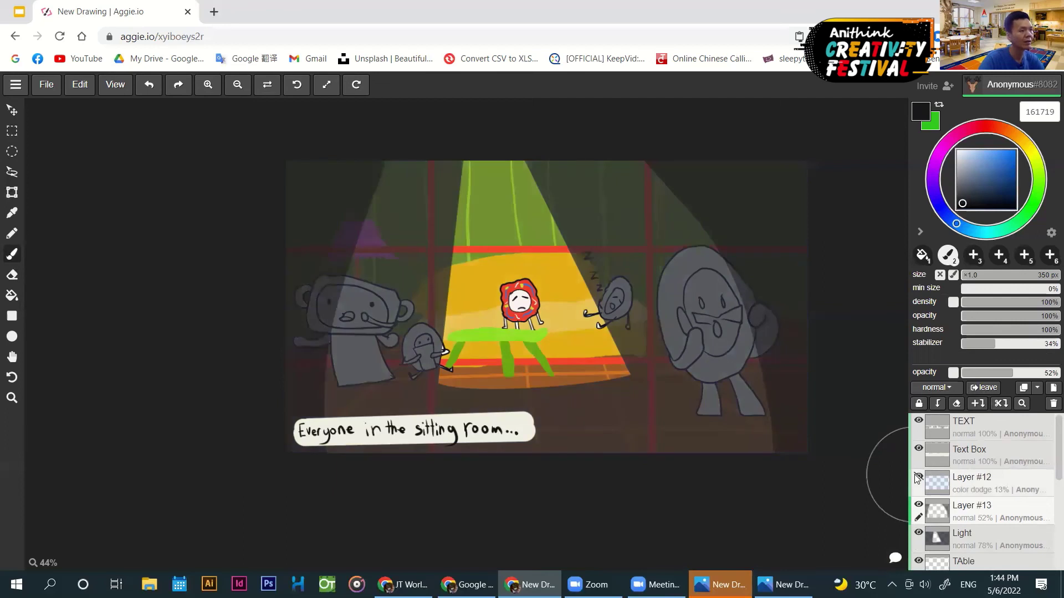
left_click(918, 478)
left_click(918, 477)
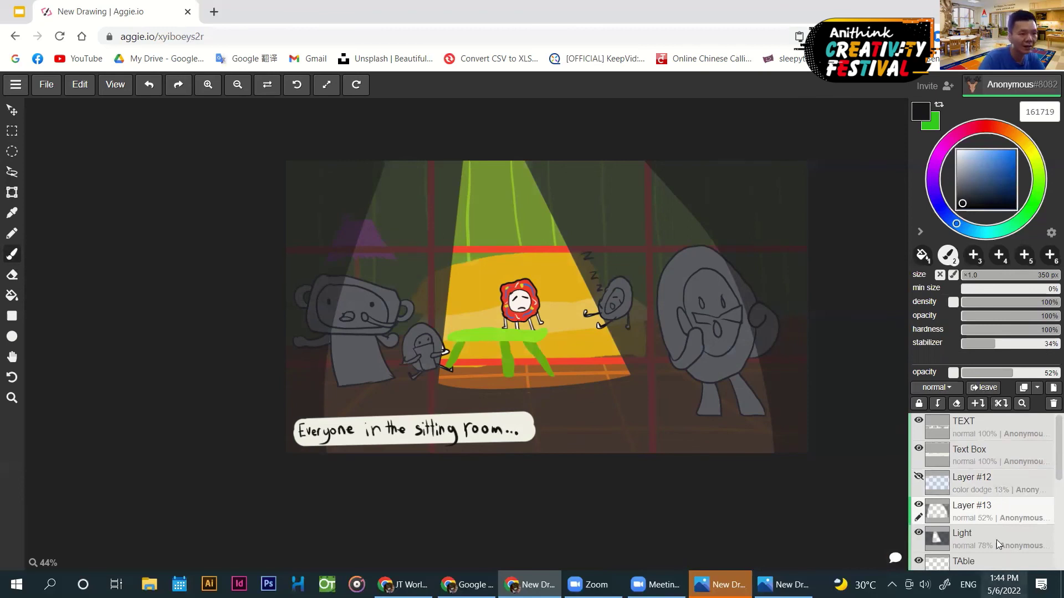
- Hide the Rule of Thirds guide layer
scroll(1033, 493, "down", 5)
scroll(1010, 502, "down", 1)
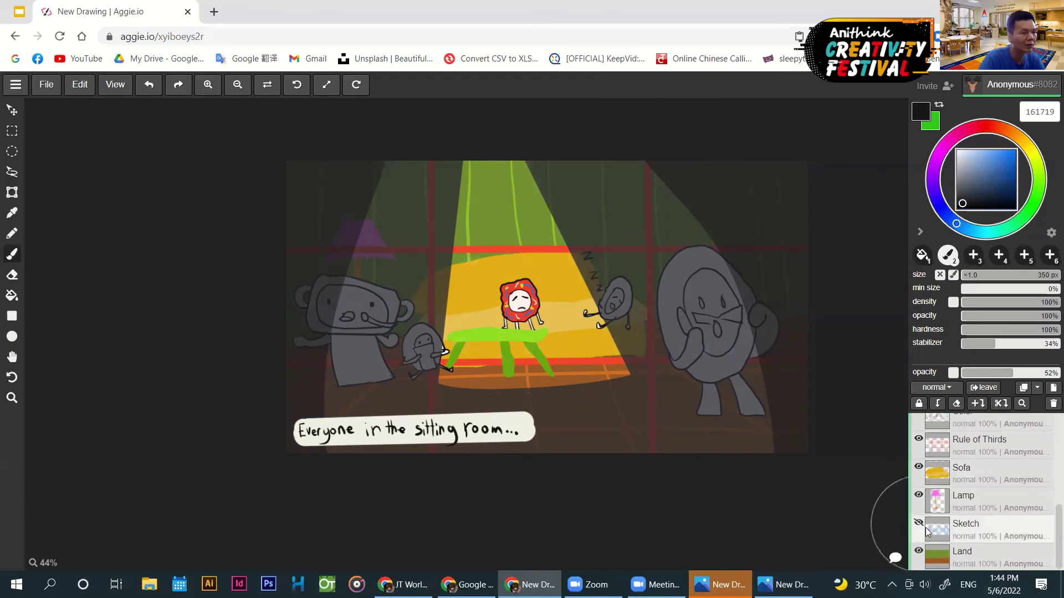
scroll(923, 519, "up", 3)
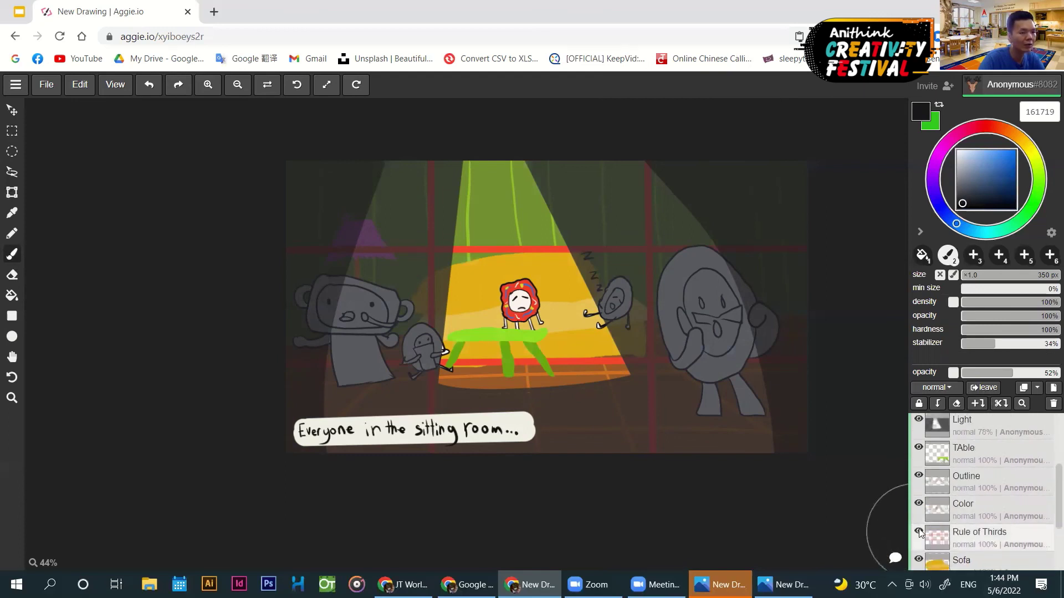
left_click(919, 531)
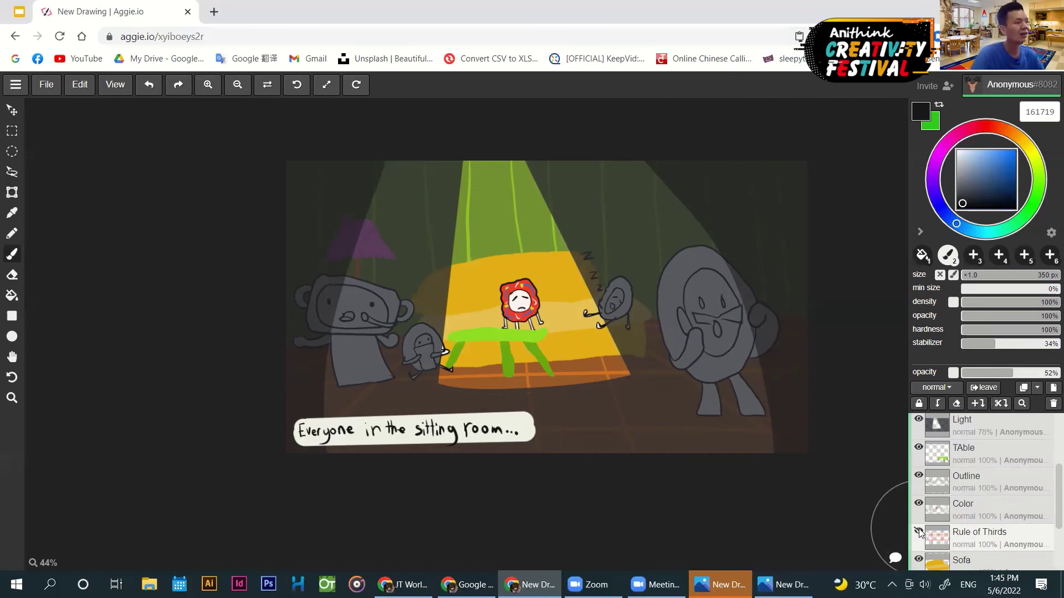
- Rename the drawing "The Patters -S01" in the drawing settings and save the change
left_click(44, 87)
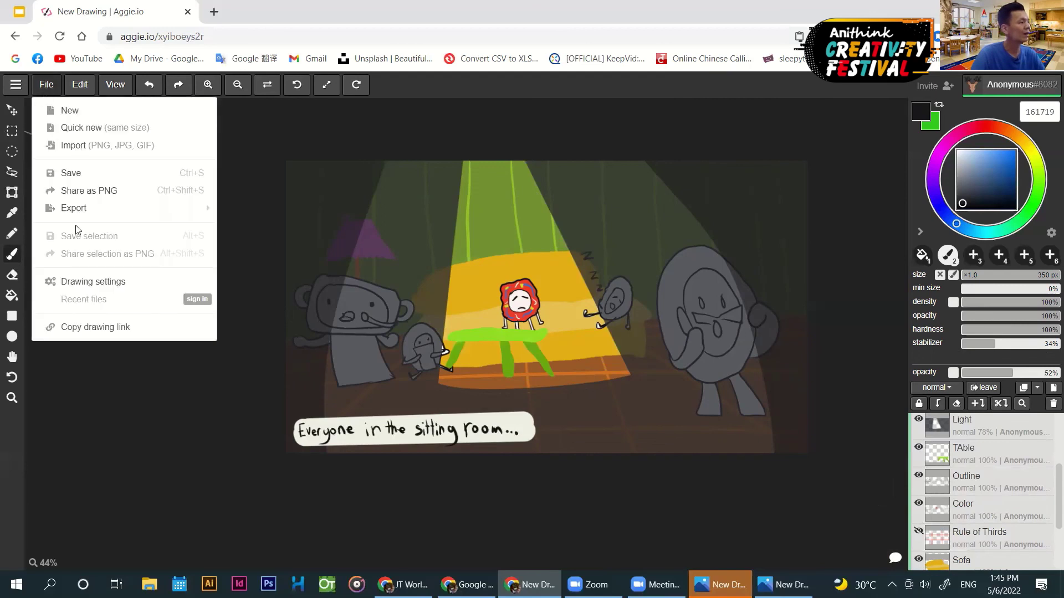
left_click(81, 282)
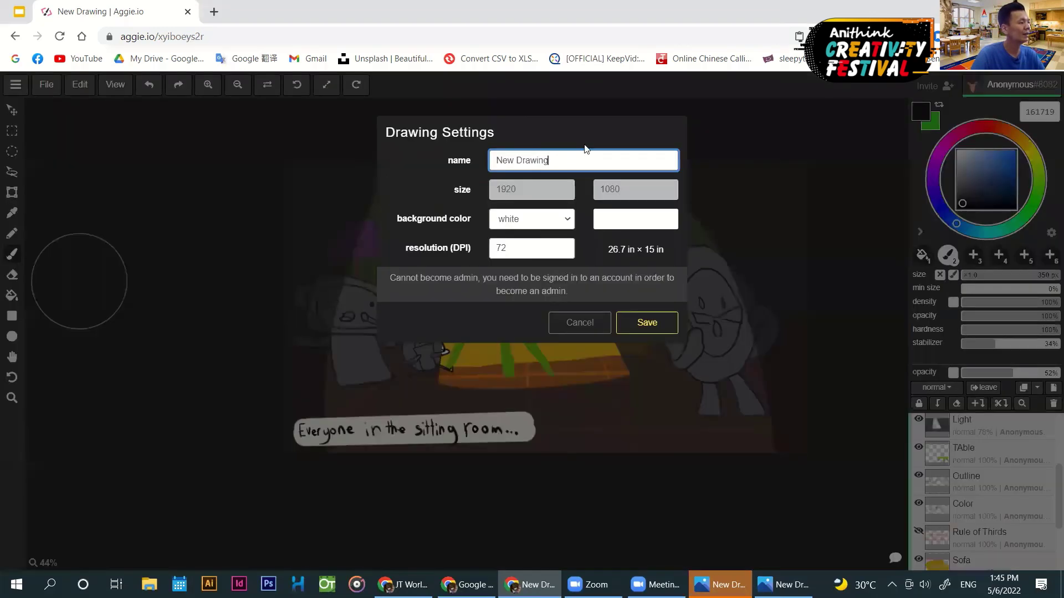
key("ctrl+a")
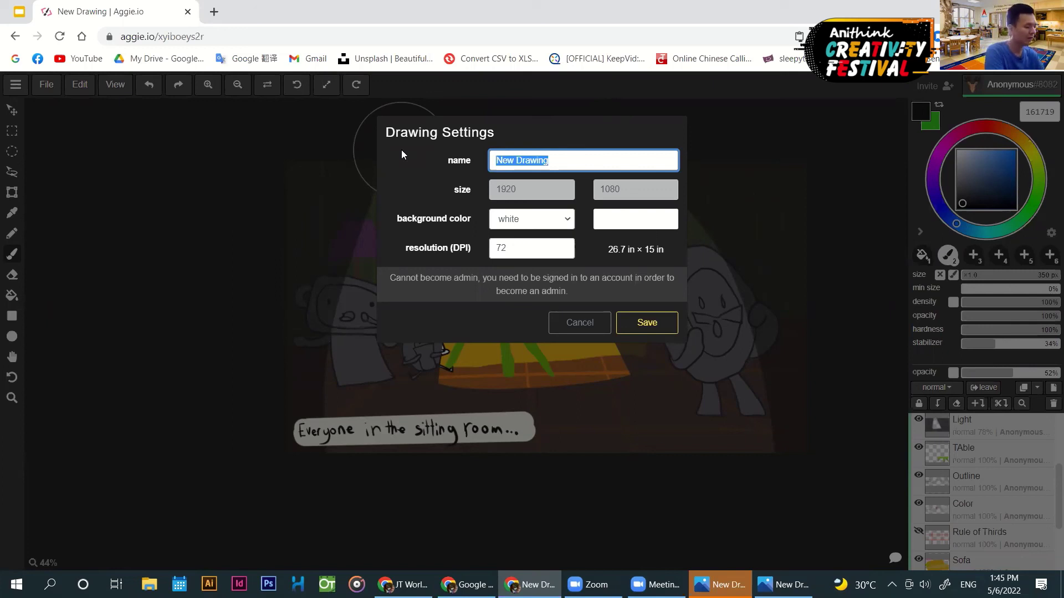
type("The ")
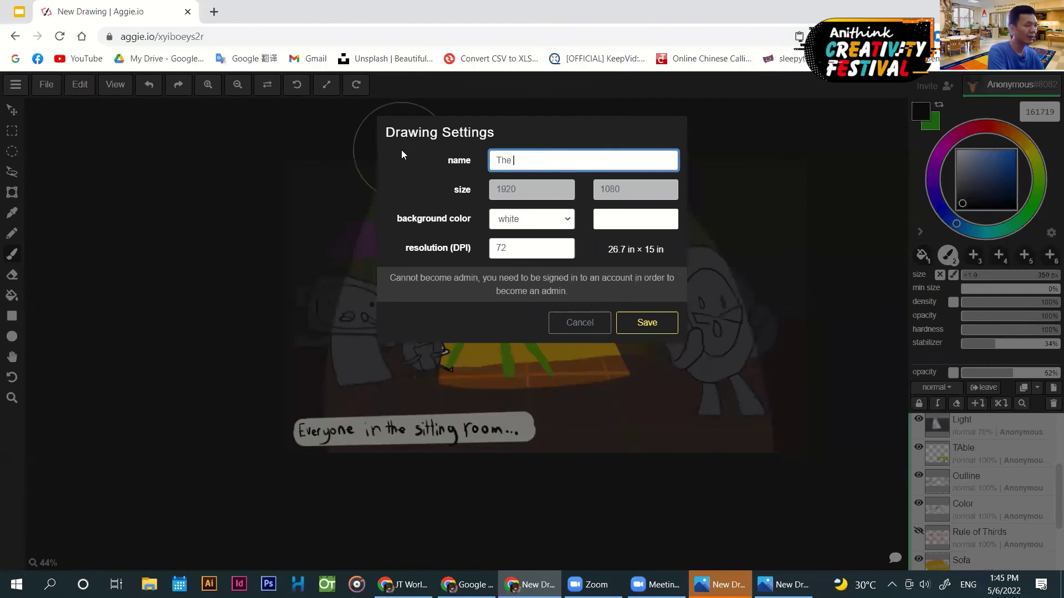
type("Patters")
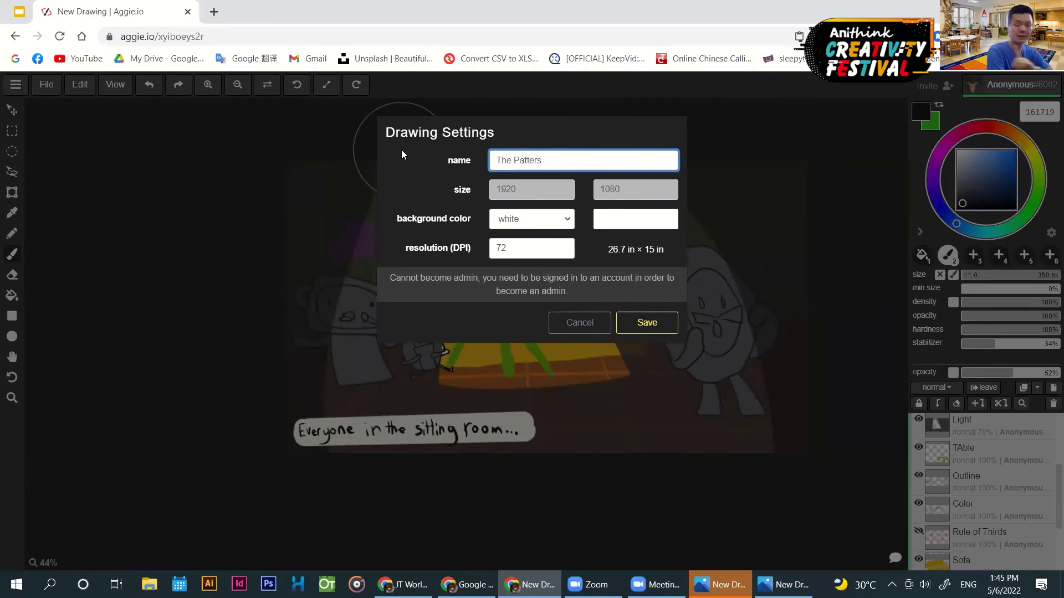
type(" -S01")
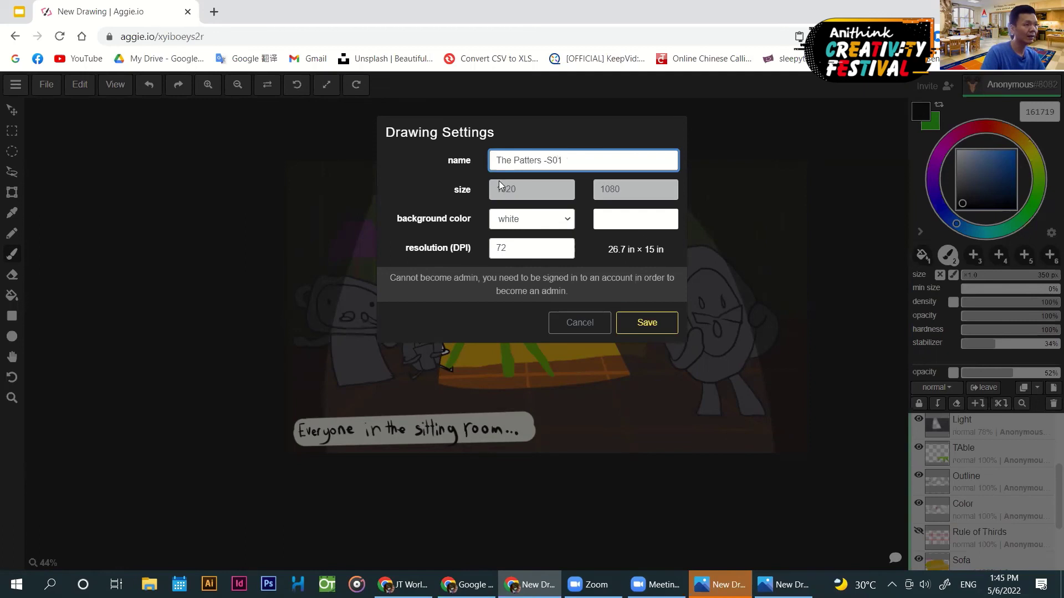
left_click(637, 324)
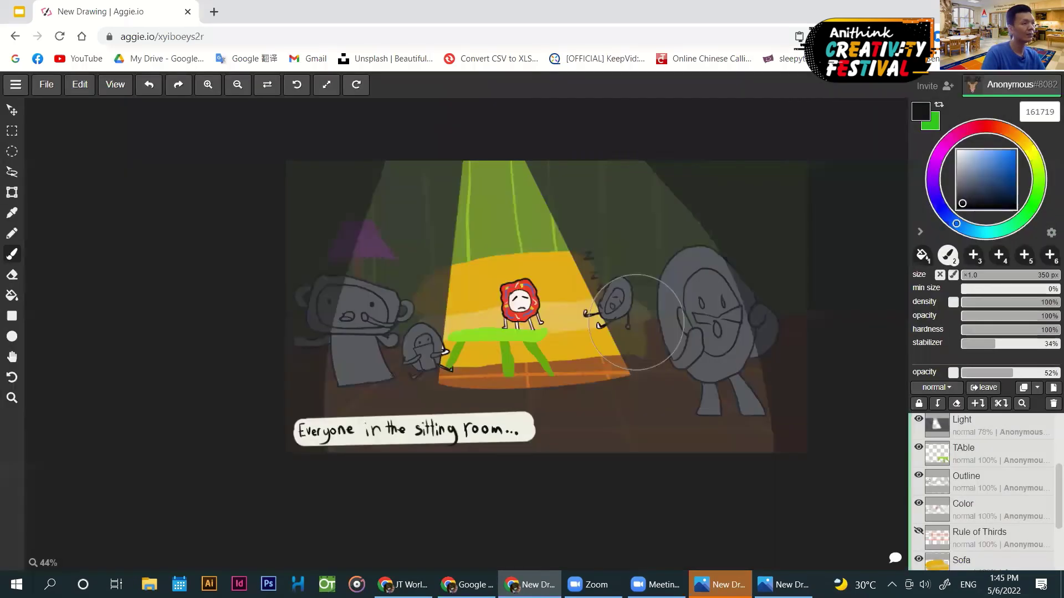
- Export the finished drawing "The Patters -S01" as a JPEG
left_click(46, 88)
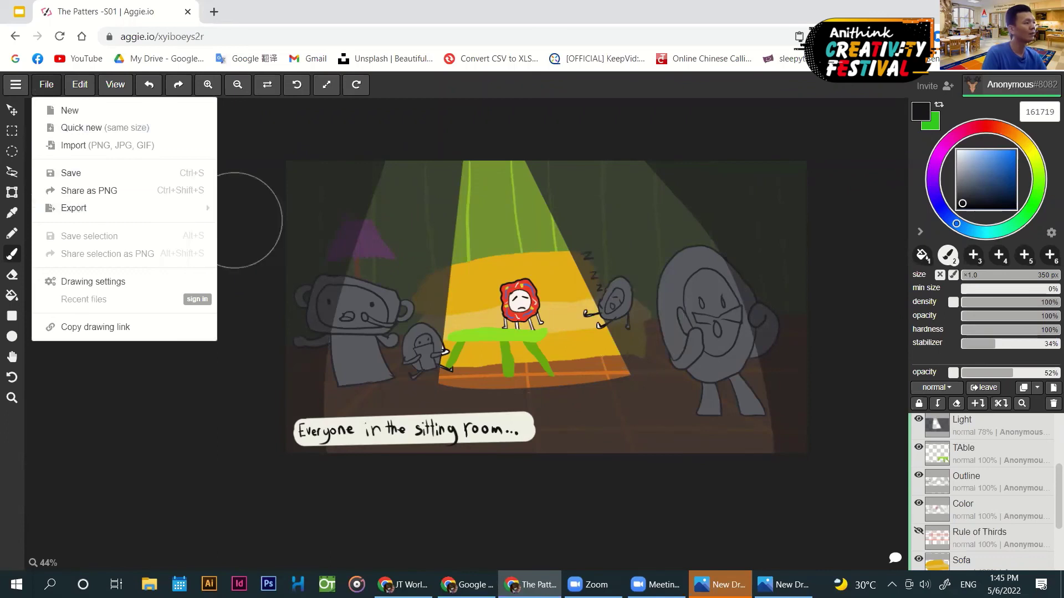
mouse_move(181, 210)
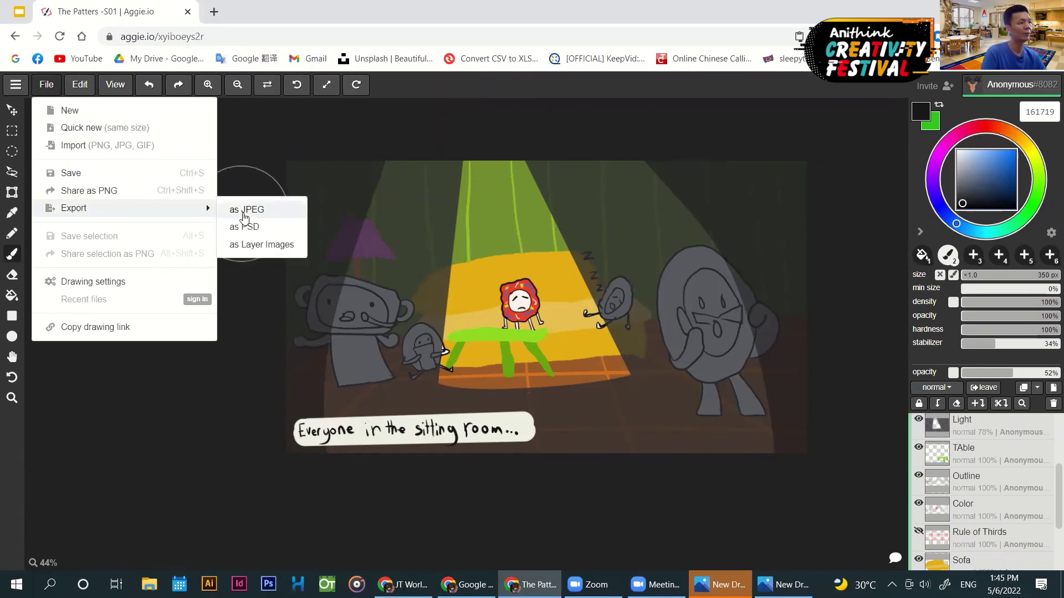
left_click(244, 213)
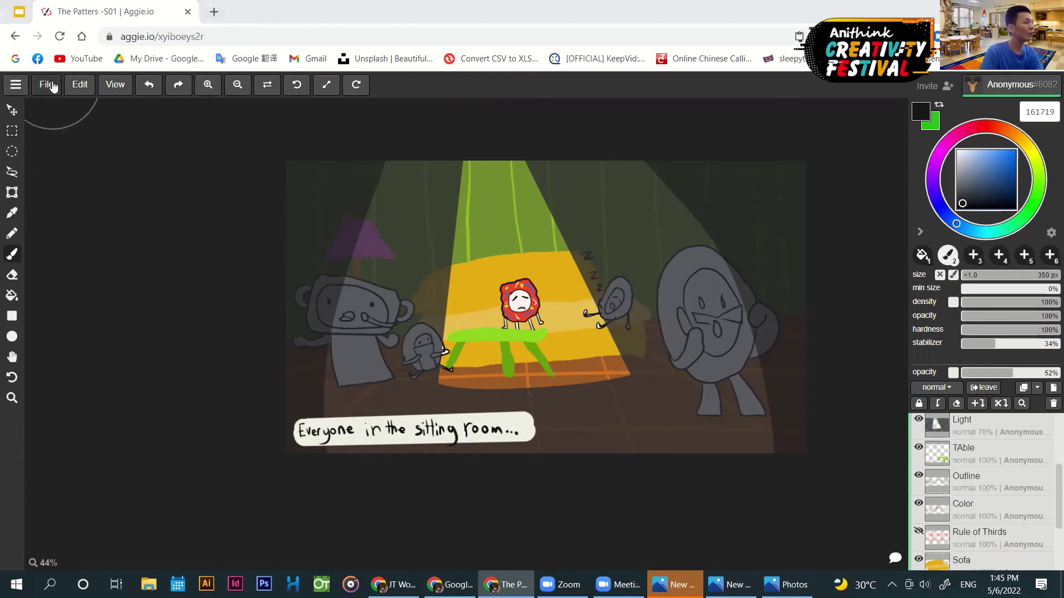
- Export the drawing's layers as separate layer images
left_click(53, 86)
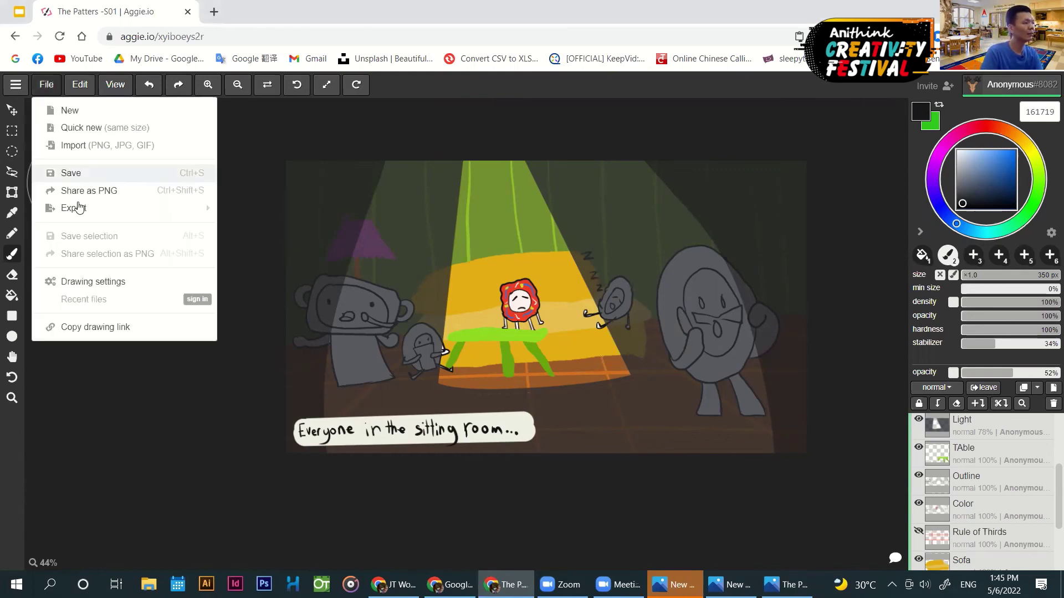
mouse_move(80, 208)
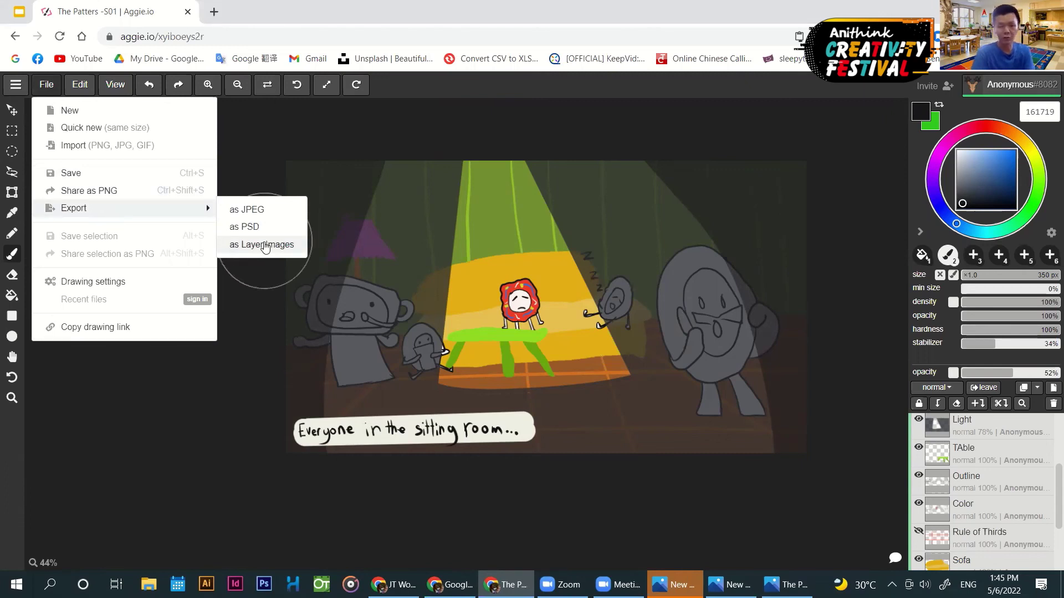
left_click(265, 245)
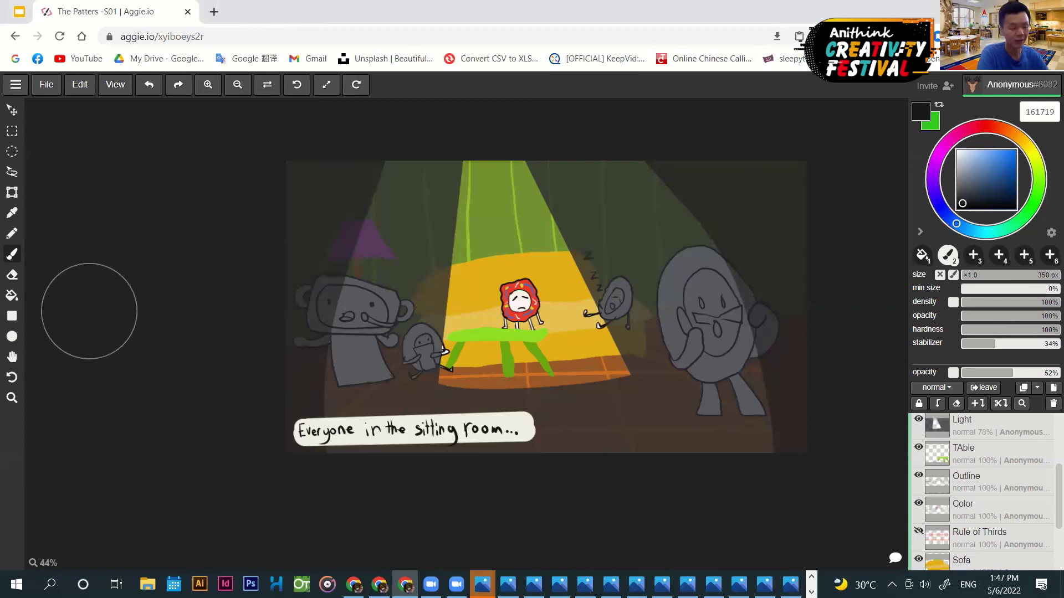
left_click(18, 13)
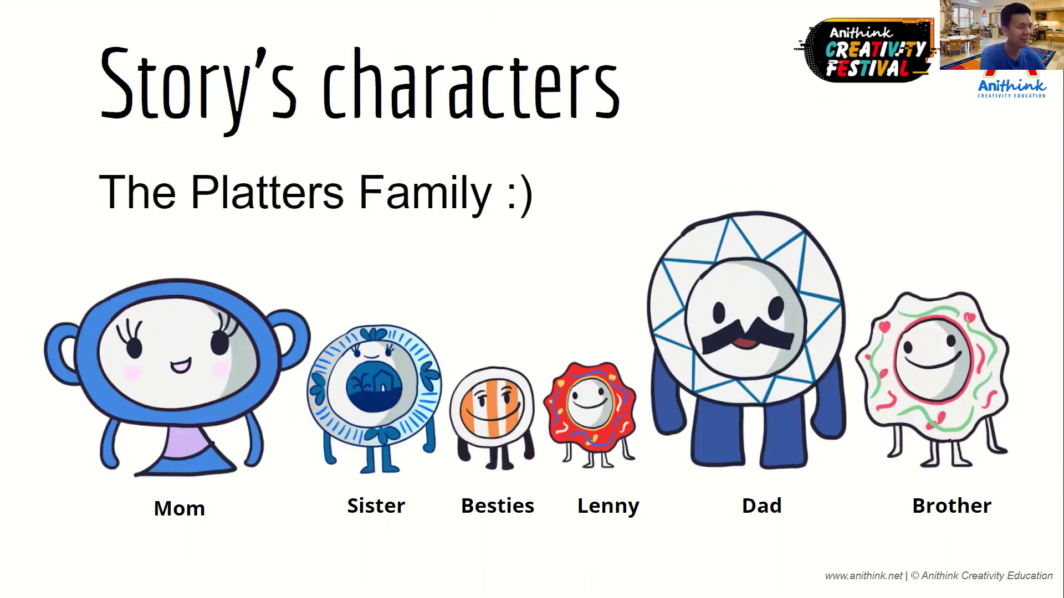
key("Right")
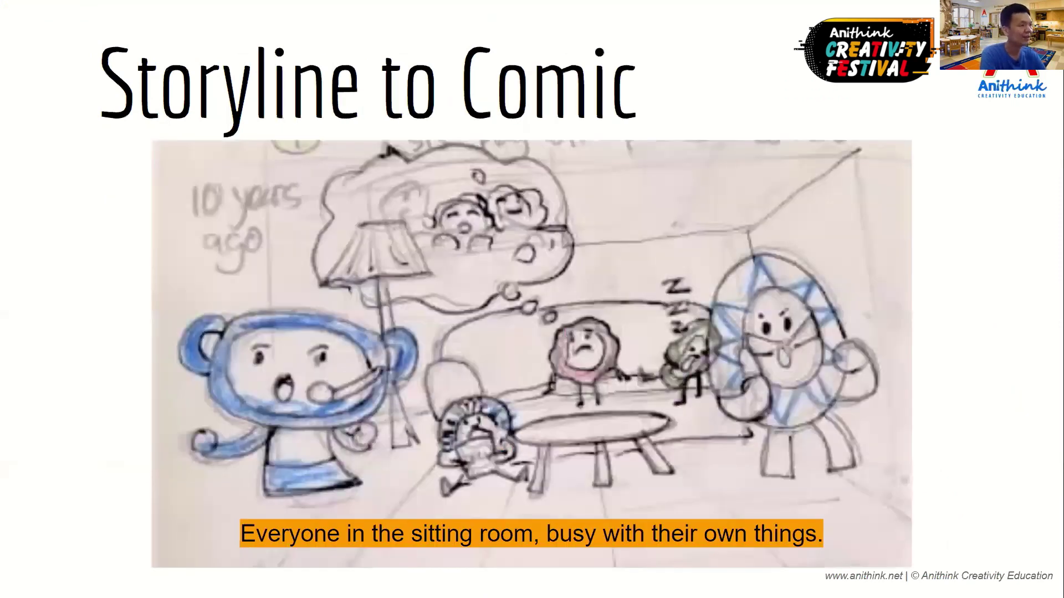
key("Right")
key("Right")
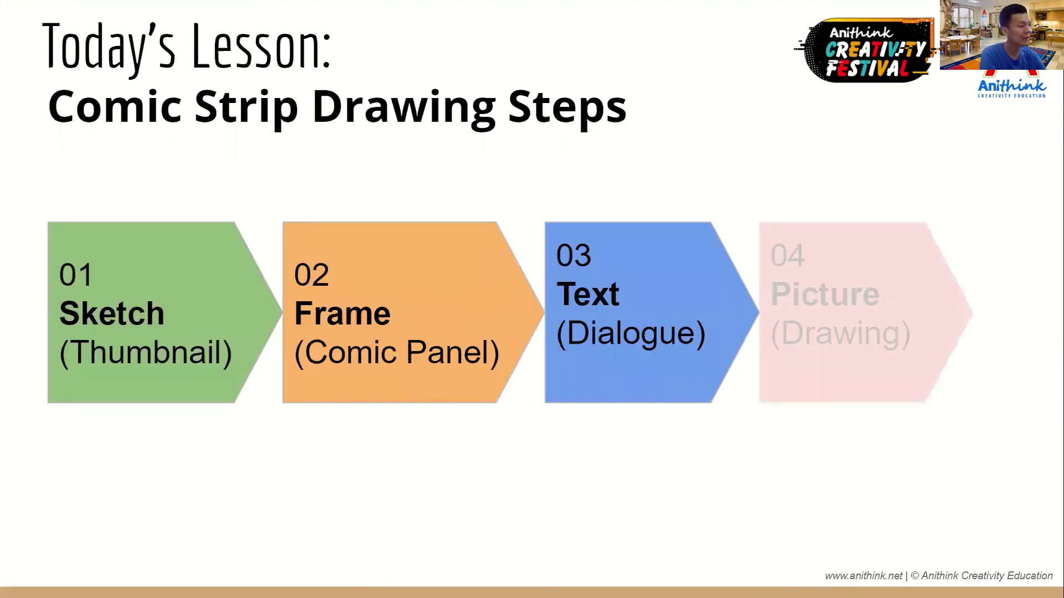
key("Right")
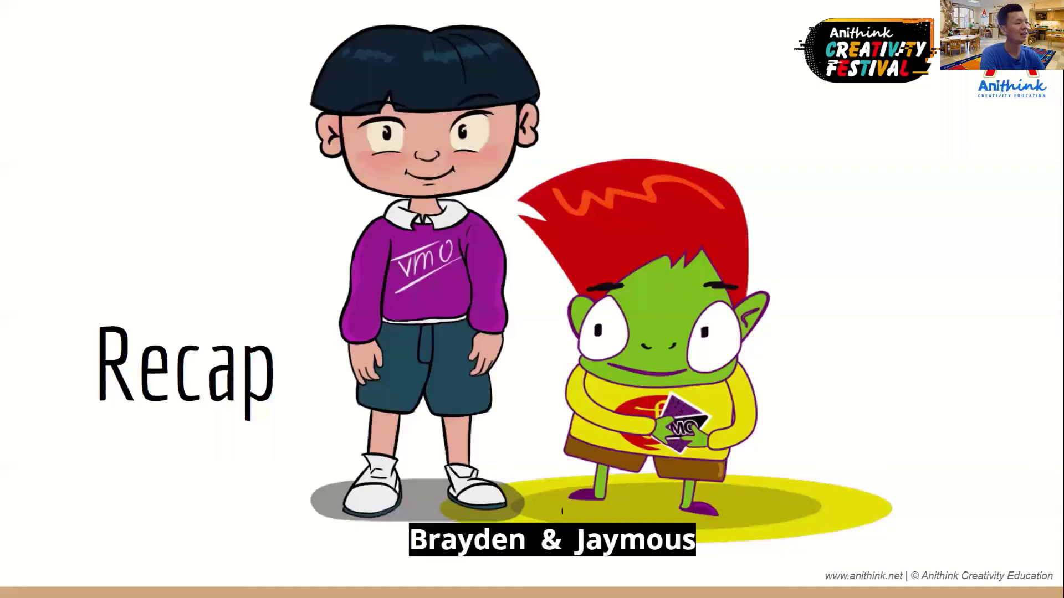
key("Right")
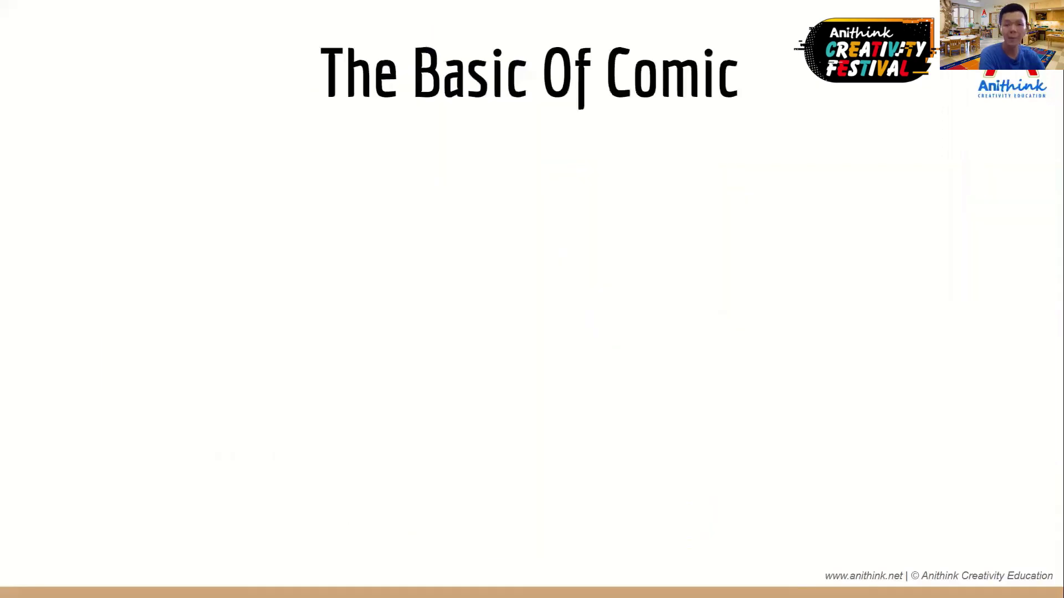